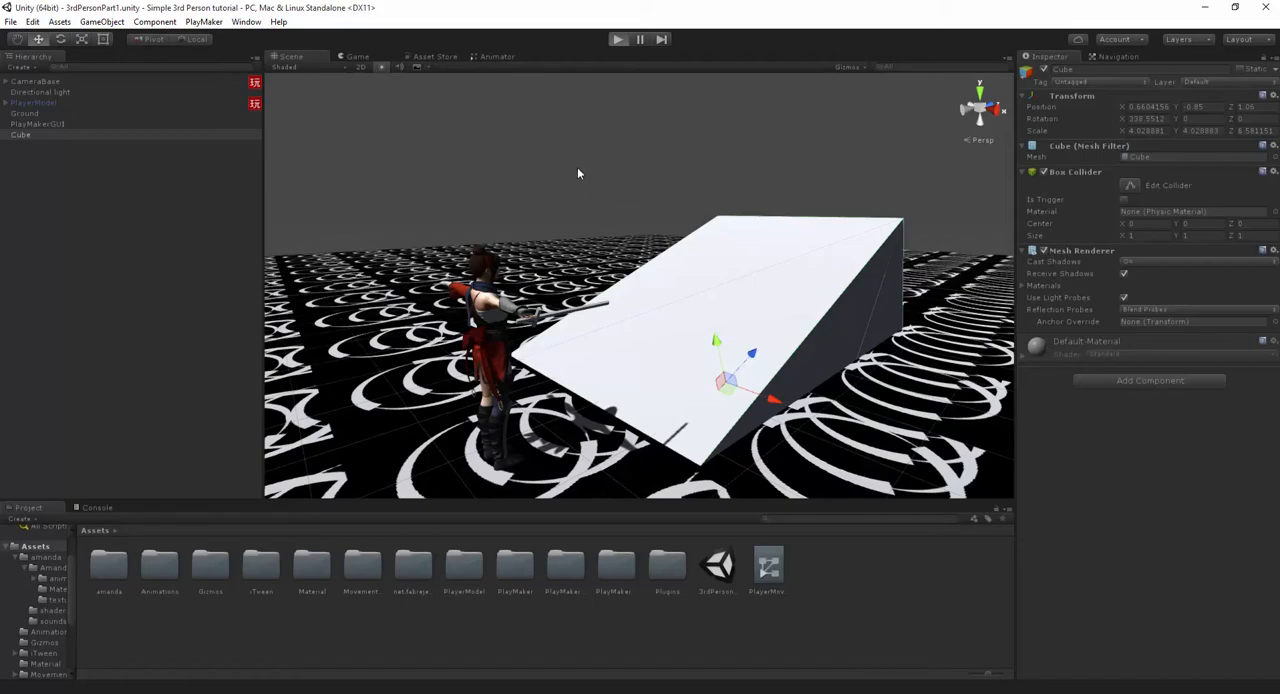
- Play-test the scene by running the character over the ramp and around the ground, and stop play mode
key(ctrl+p)
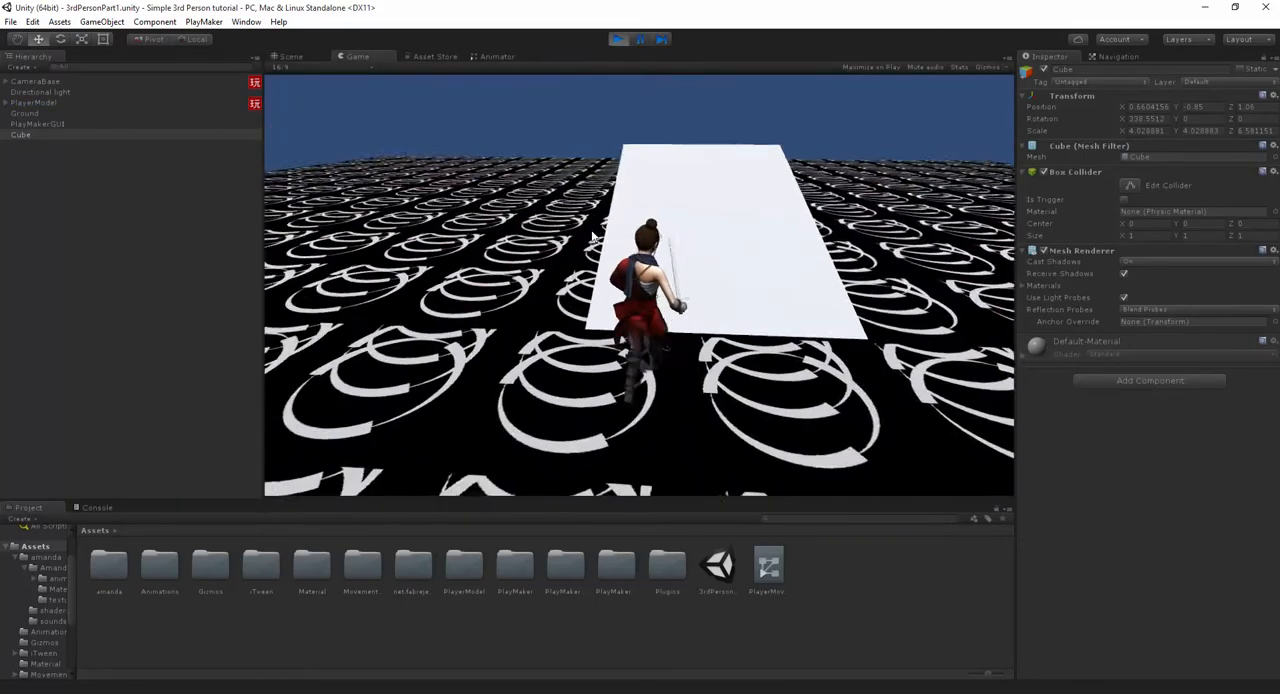
key(w)
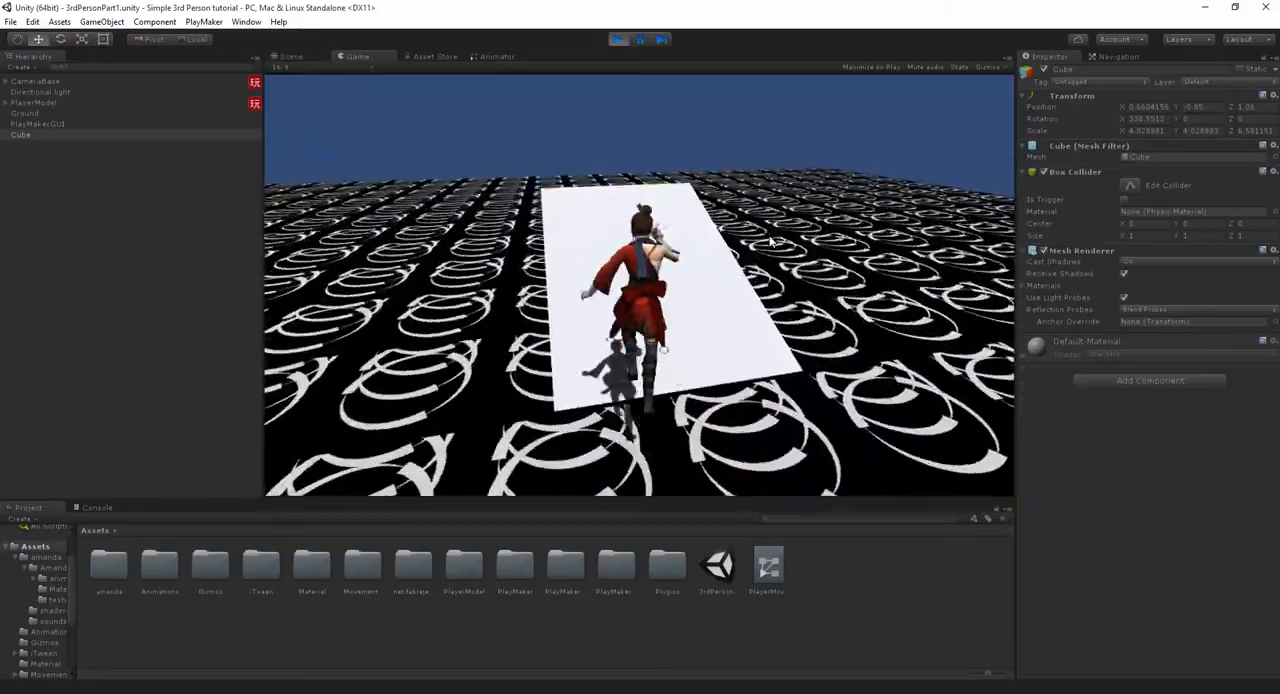
key(w)
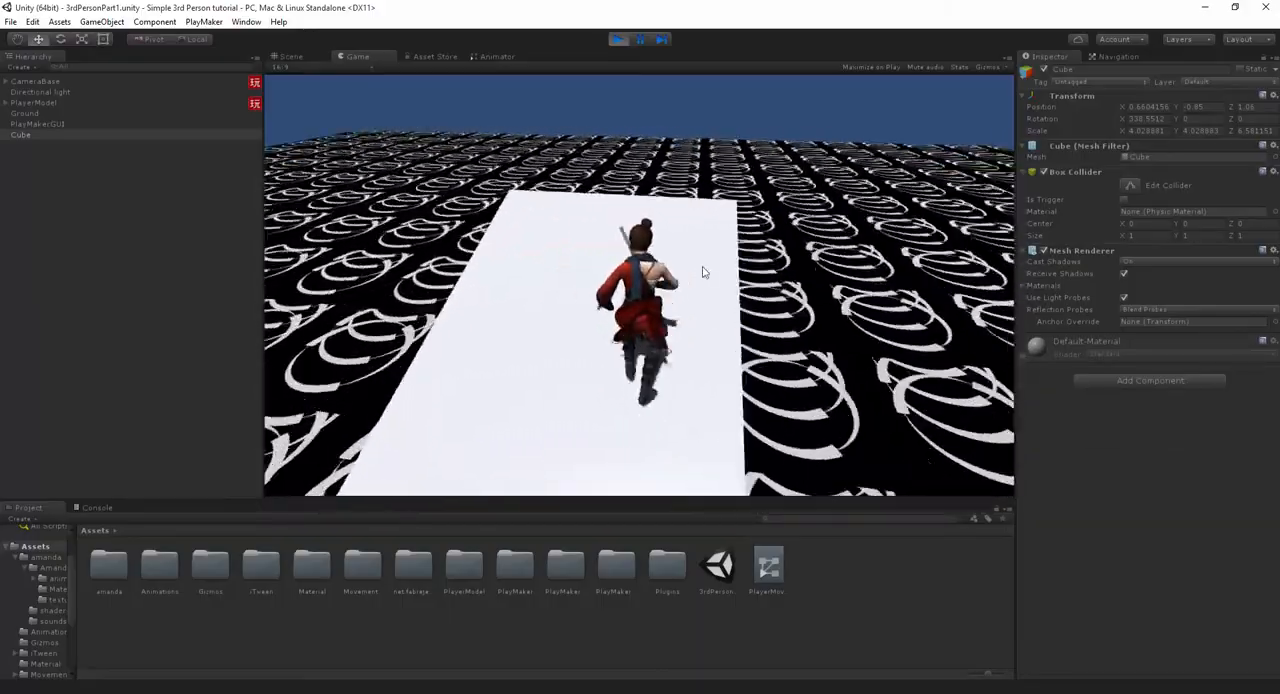
key(w)
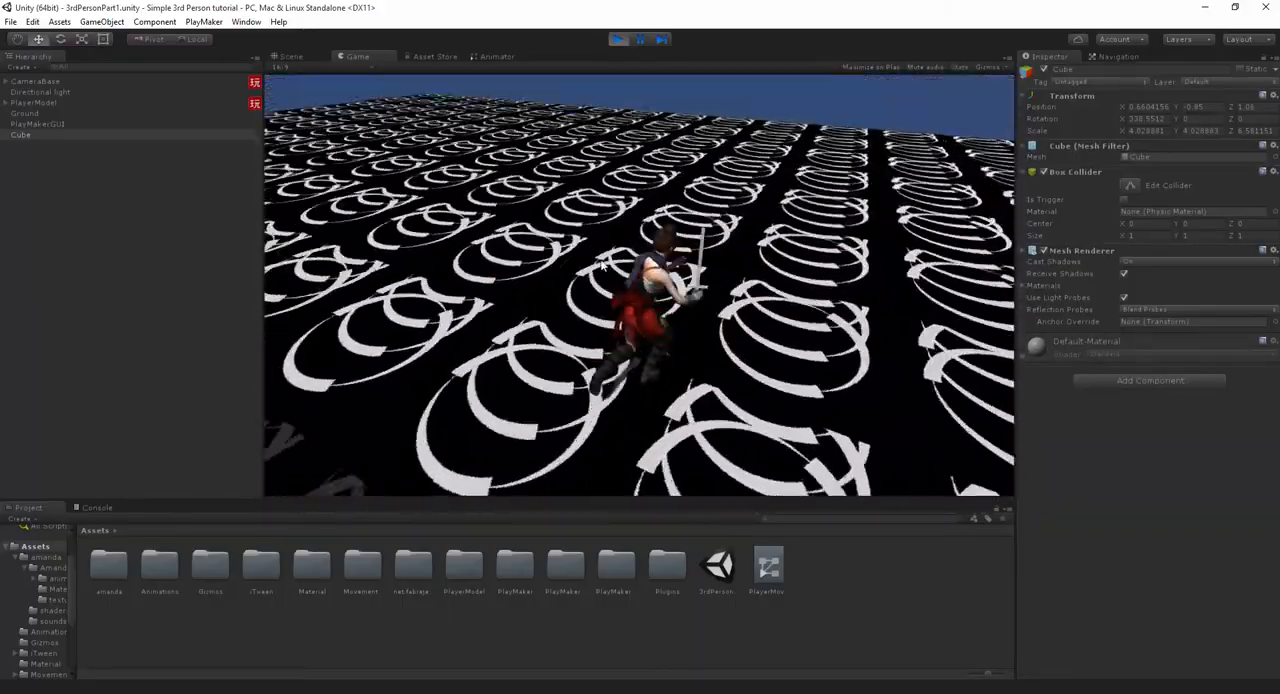
key(w)
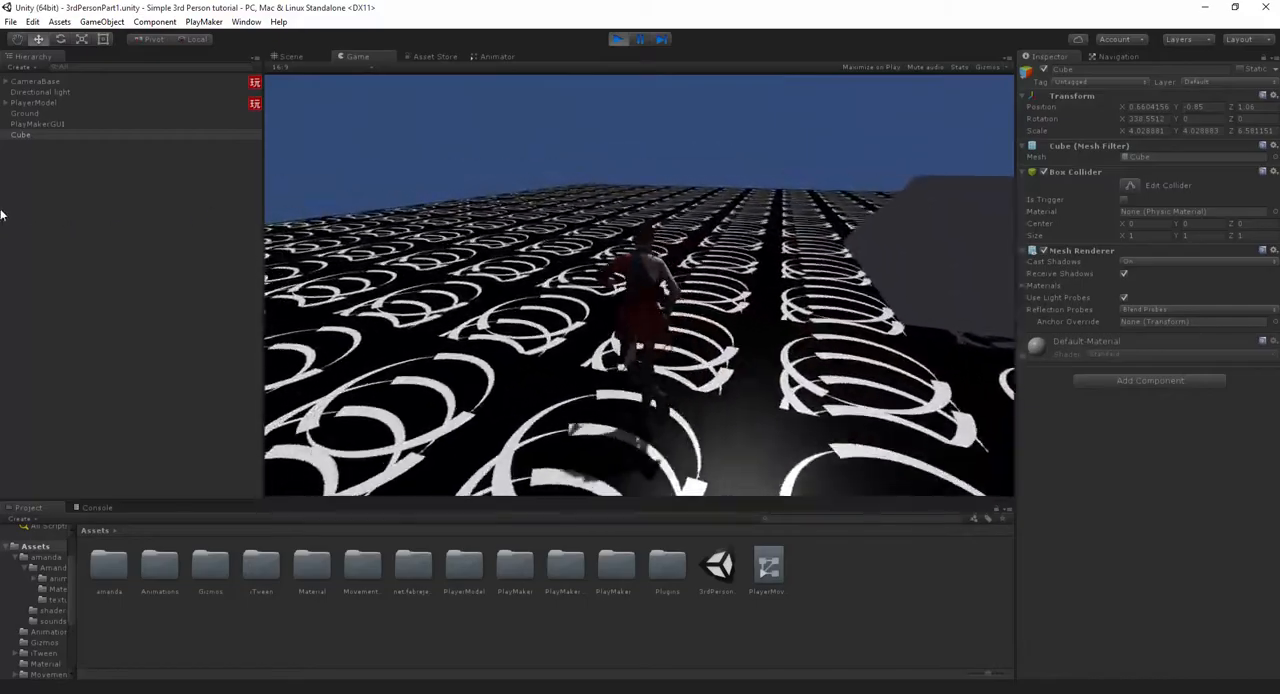
key(w)
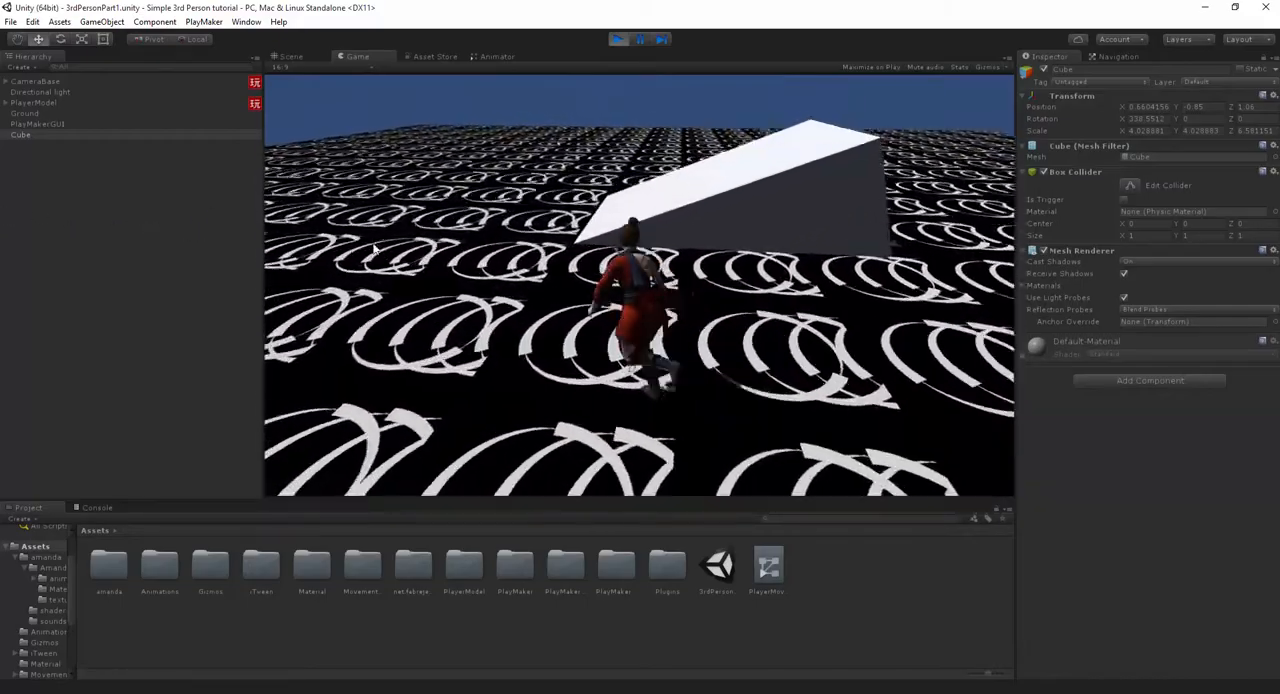
key(w)
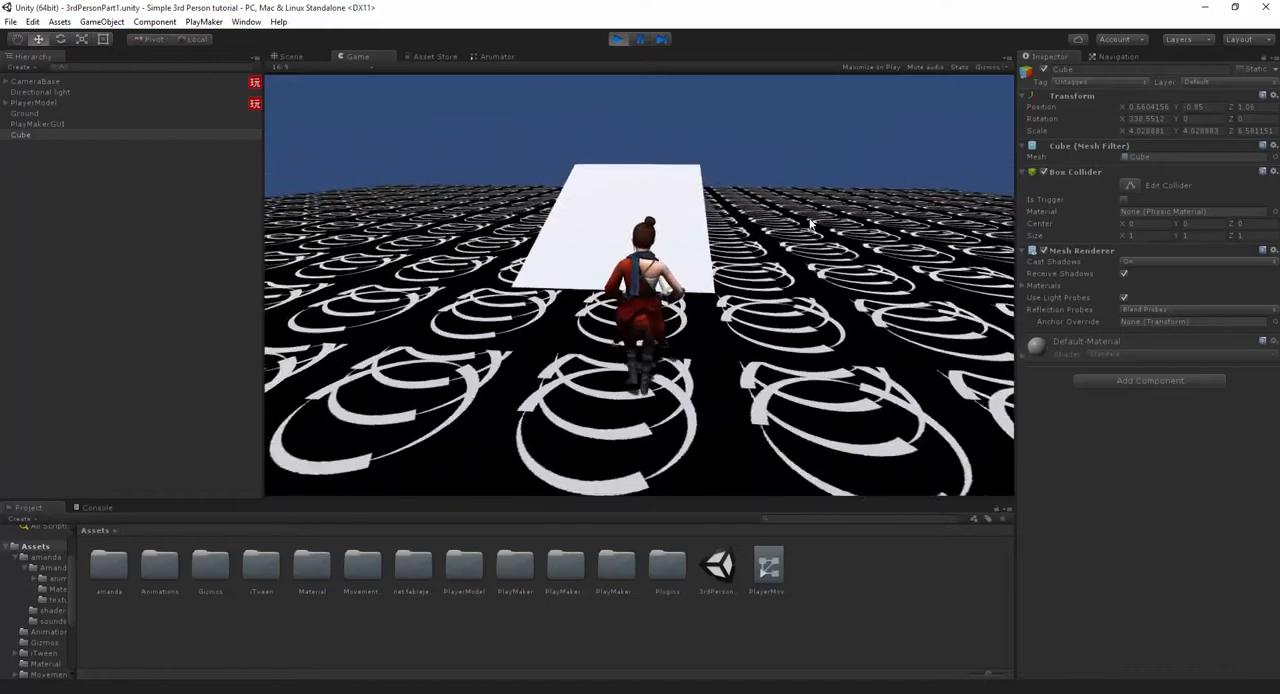
key(s)
key(a)
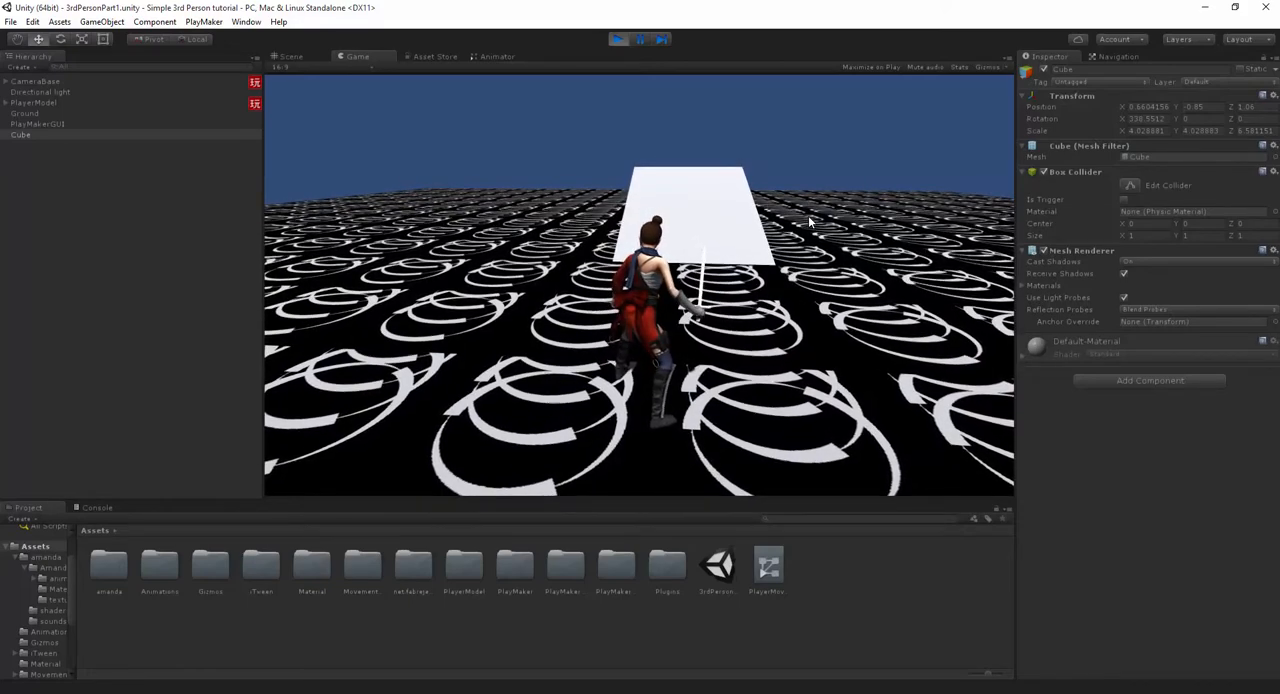
key(w)
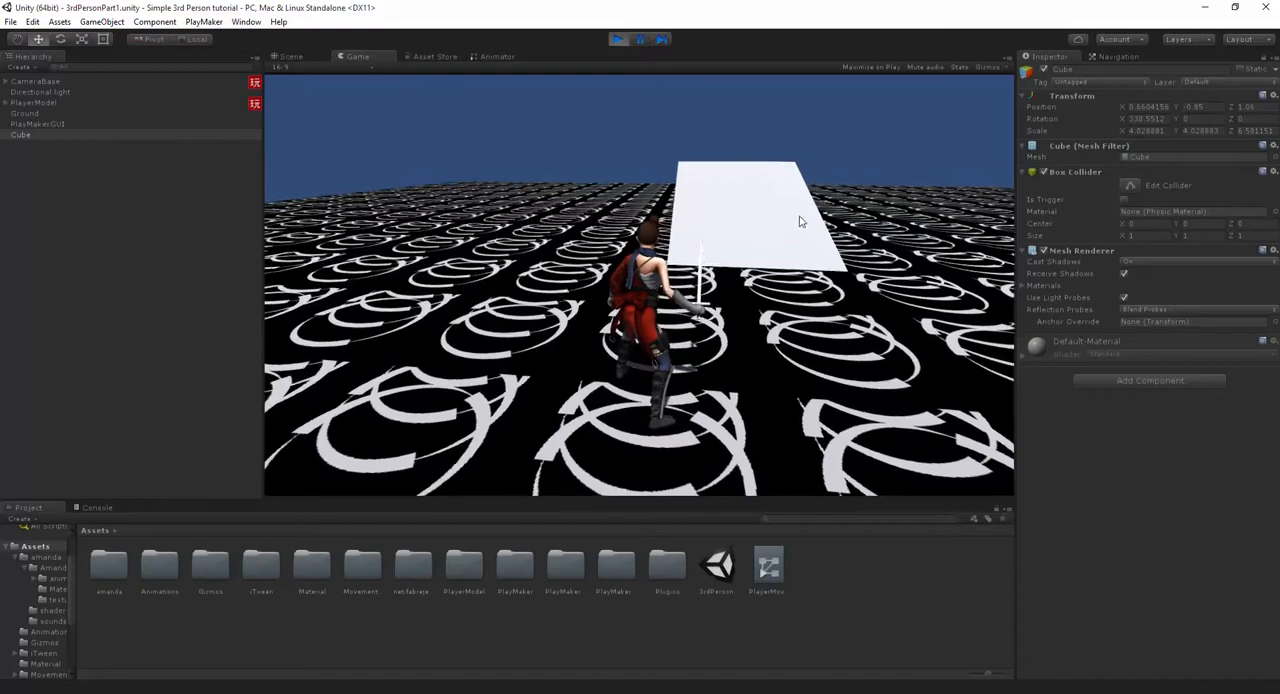
key(w)
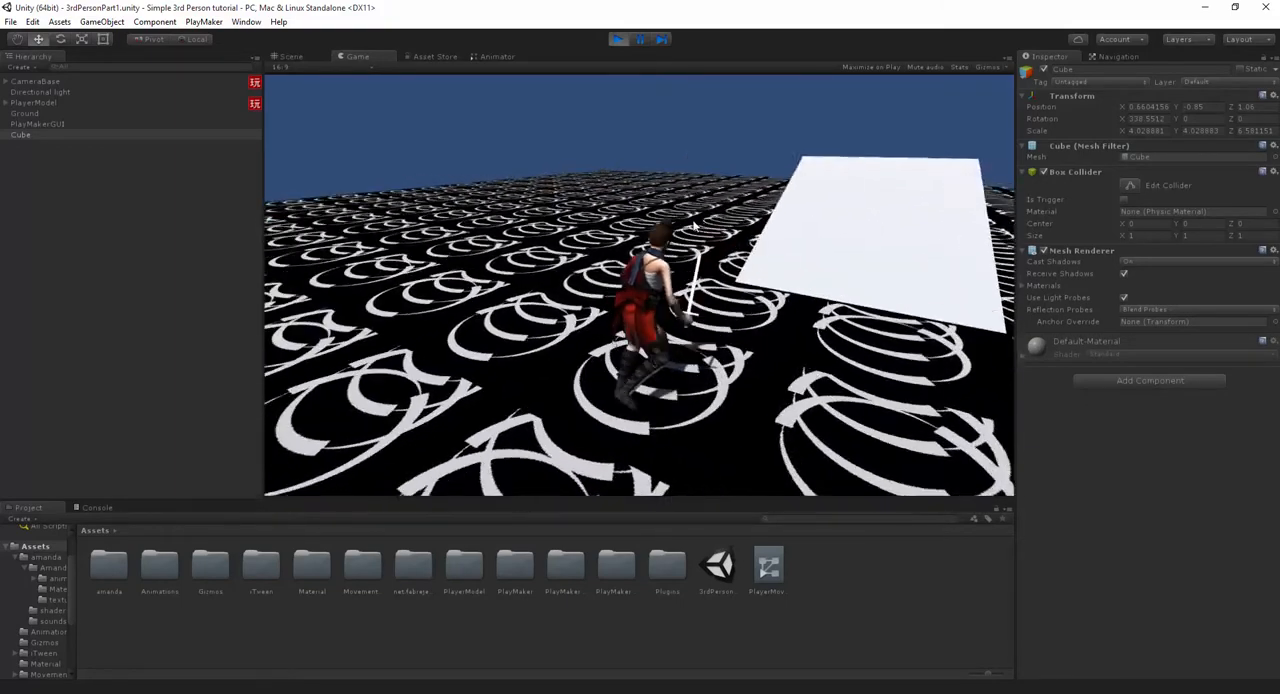
key(w)
key(s)
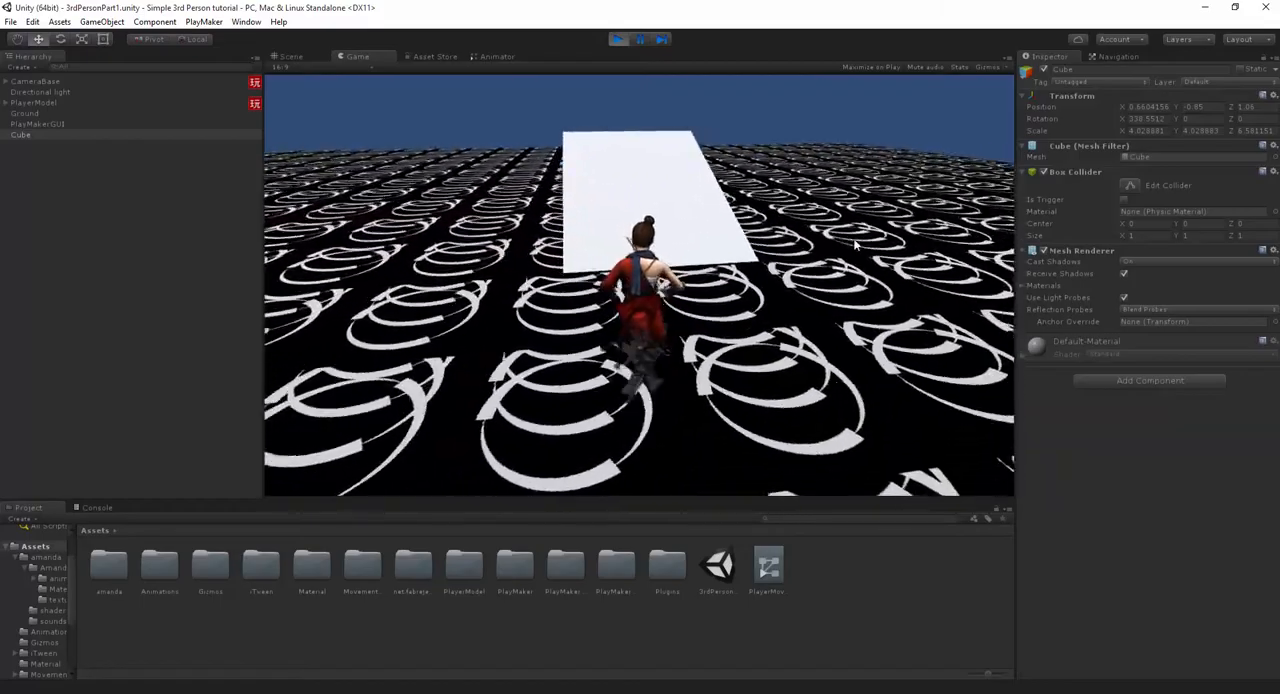
key(w)
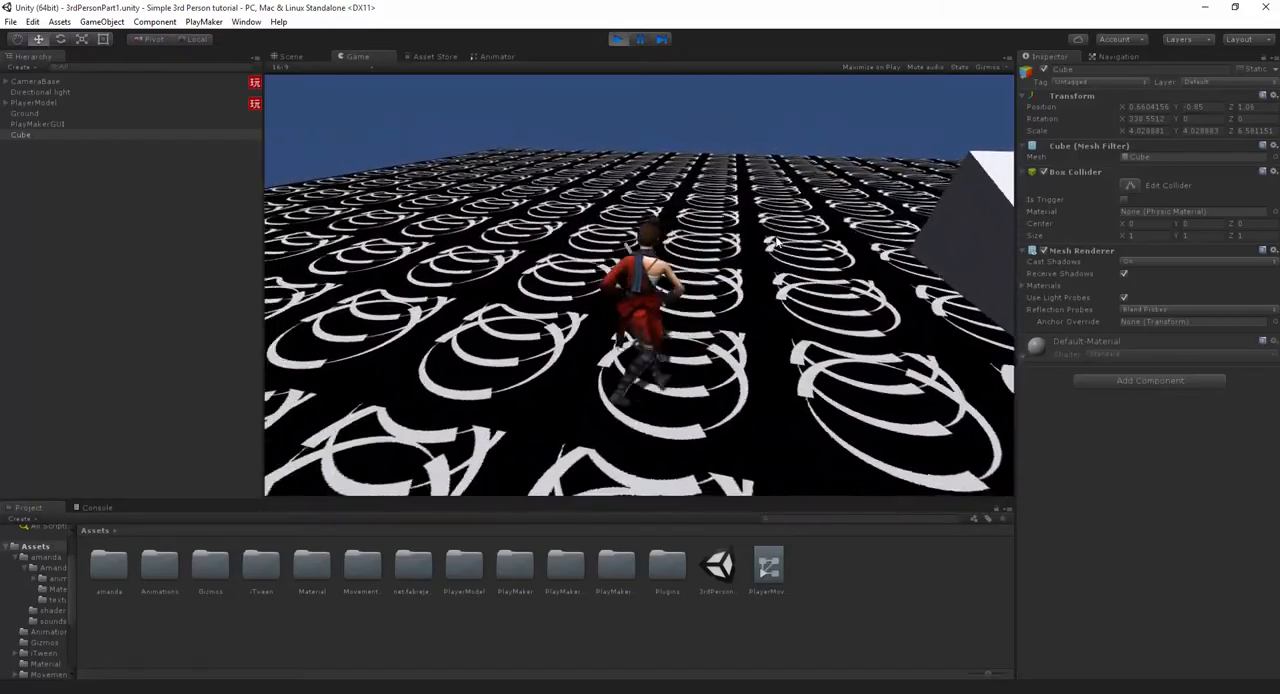
key(s)
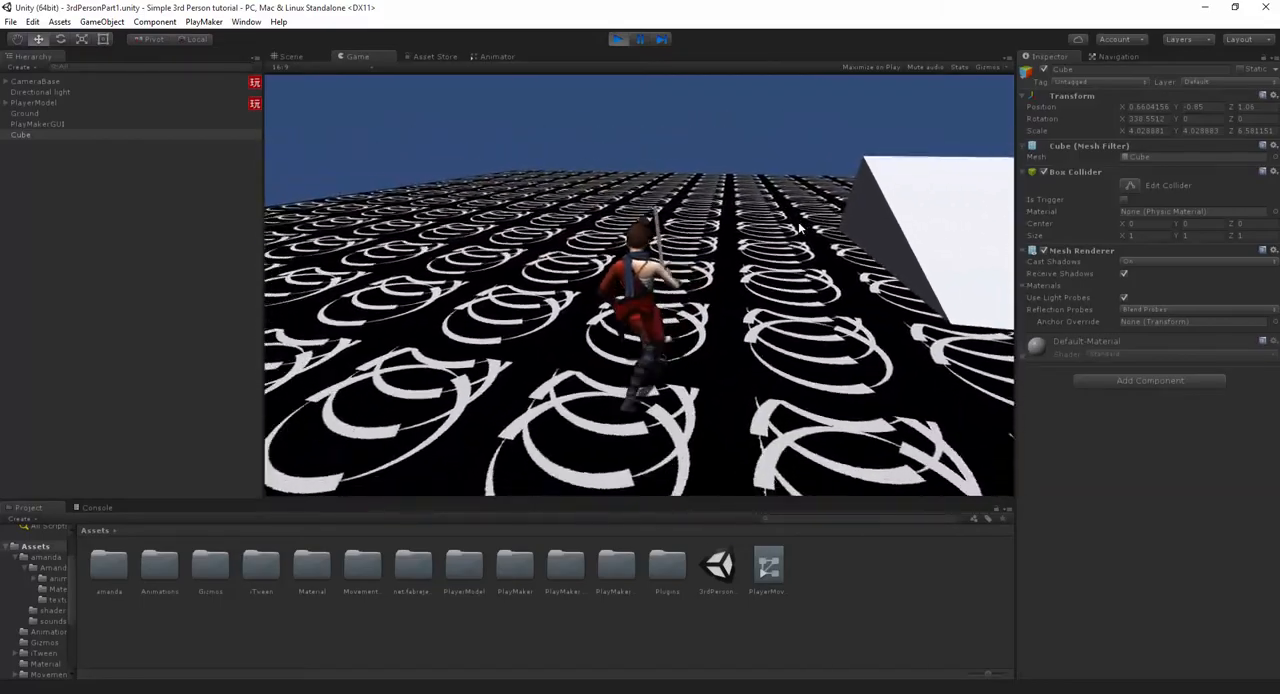
key(ctrl+p)
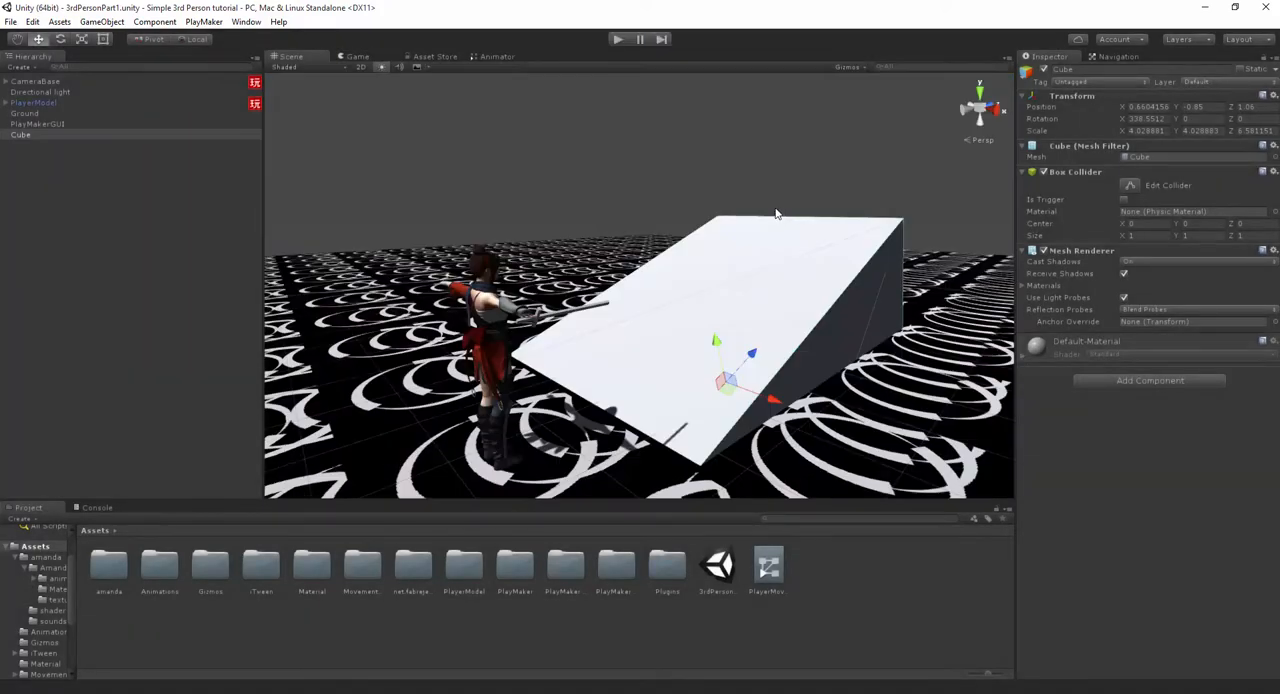
- Open the PlayerMovement animator graph and examine the Movement state
click(531, 177)
alt+drag(531, 177, 682, 205)
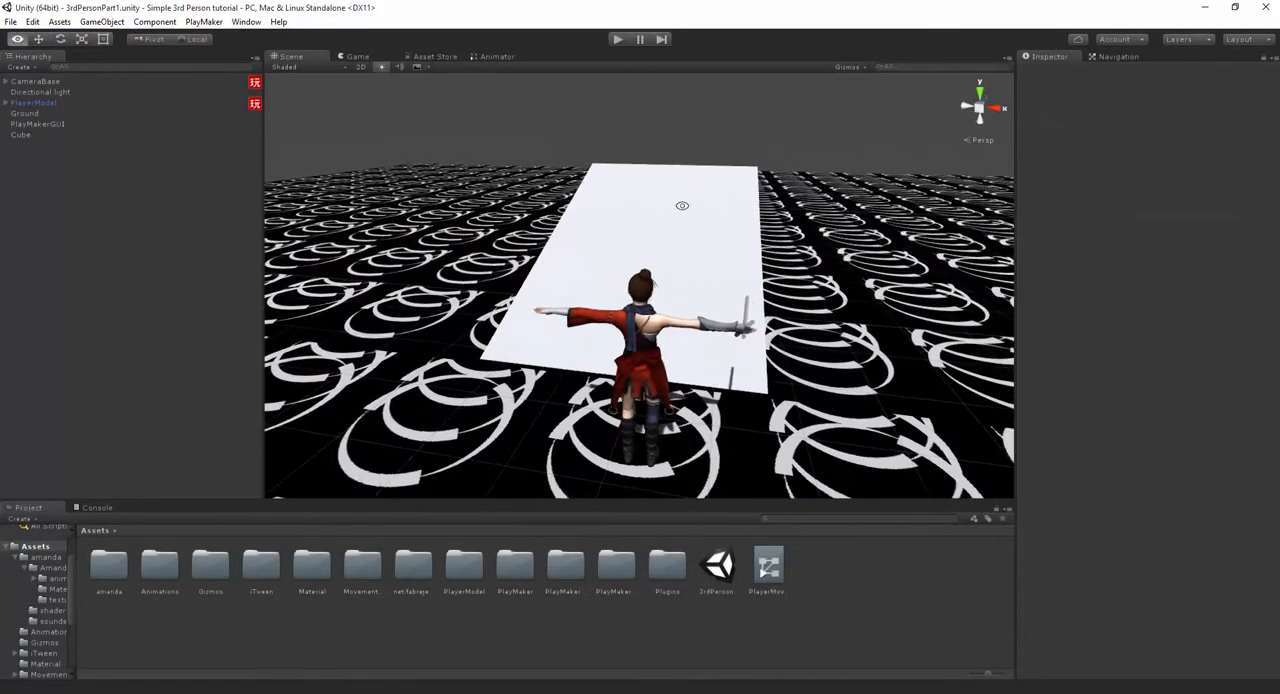
click(492, 56)
click(468, 155)
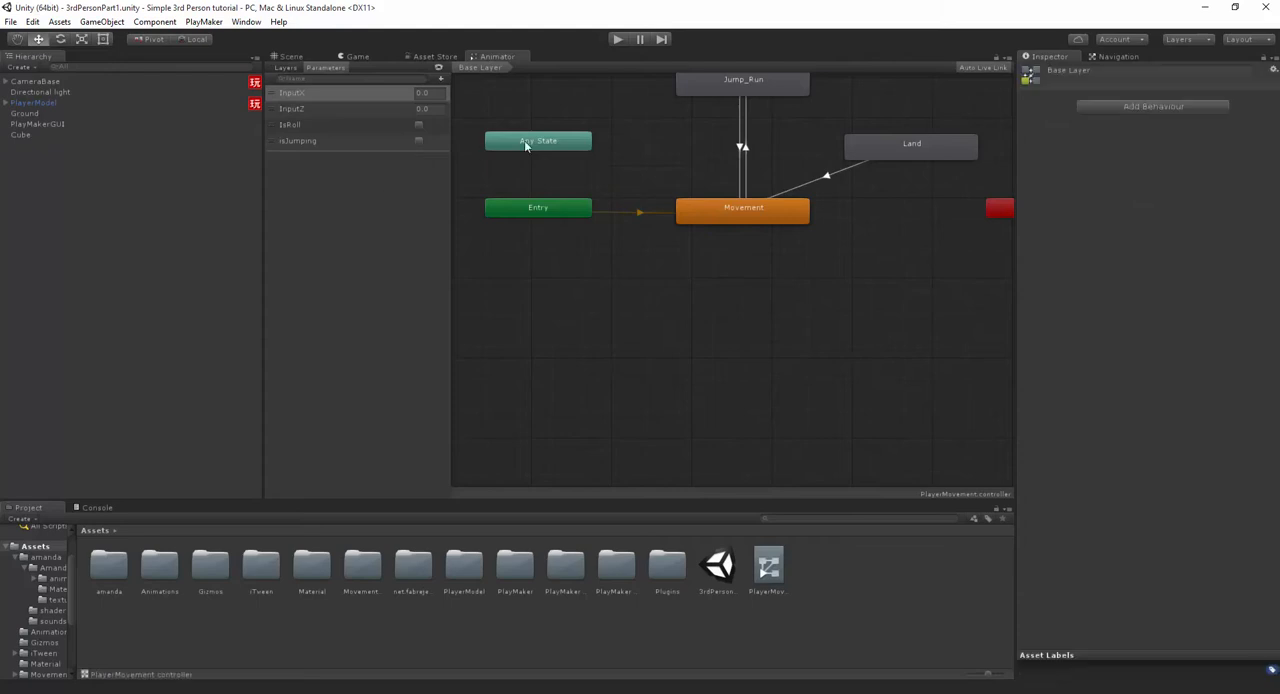
alt+drag(771, 207, 726, 340)
click(730, 352)
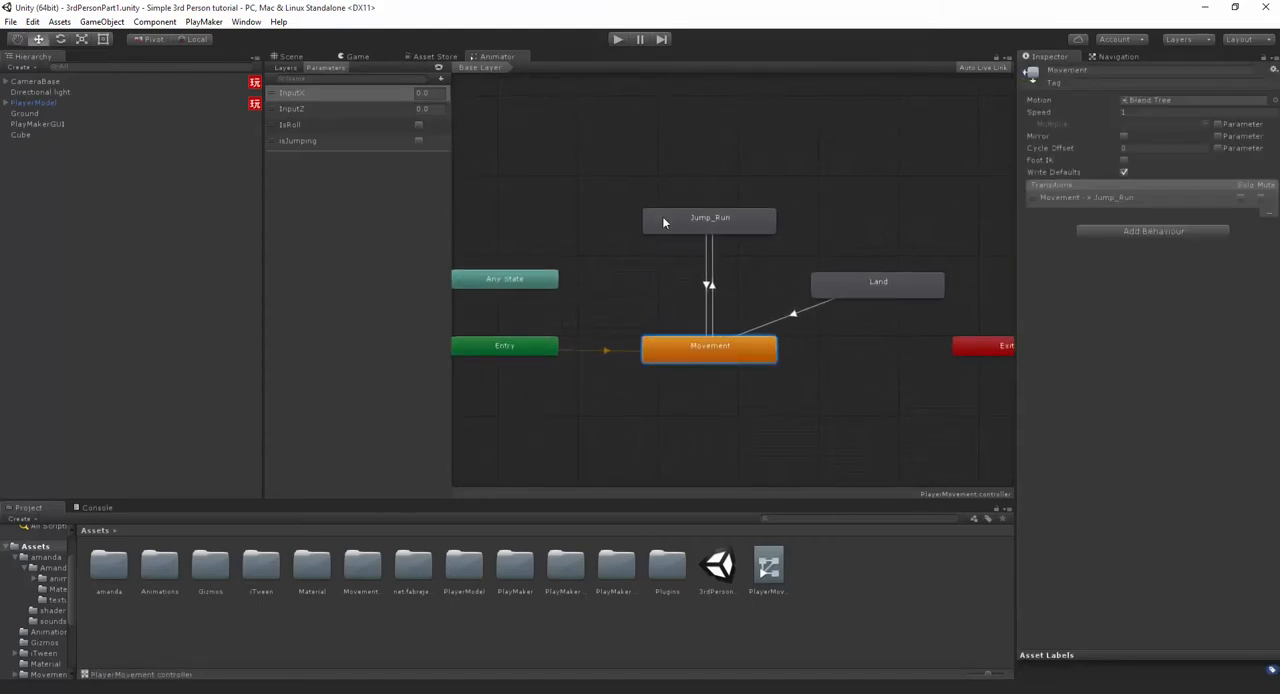
click(357, 219)
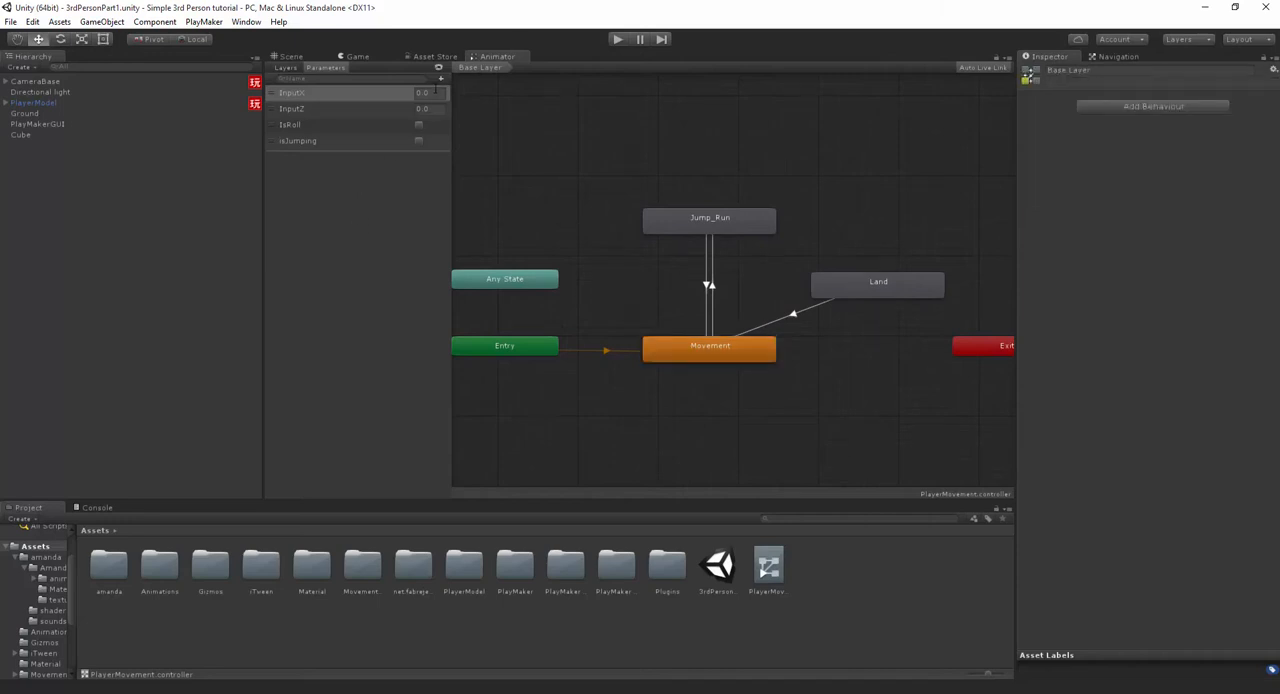
- Add a Bool parameter named isCombo1 to the PlayerMovement animator controller
click(440, 78)
click(470, 124)
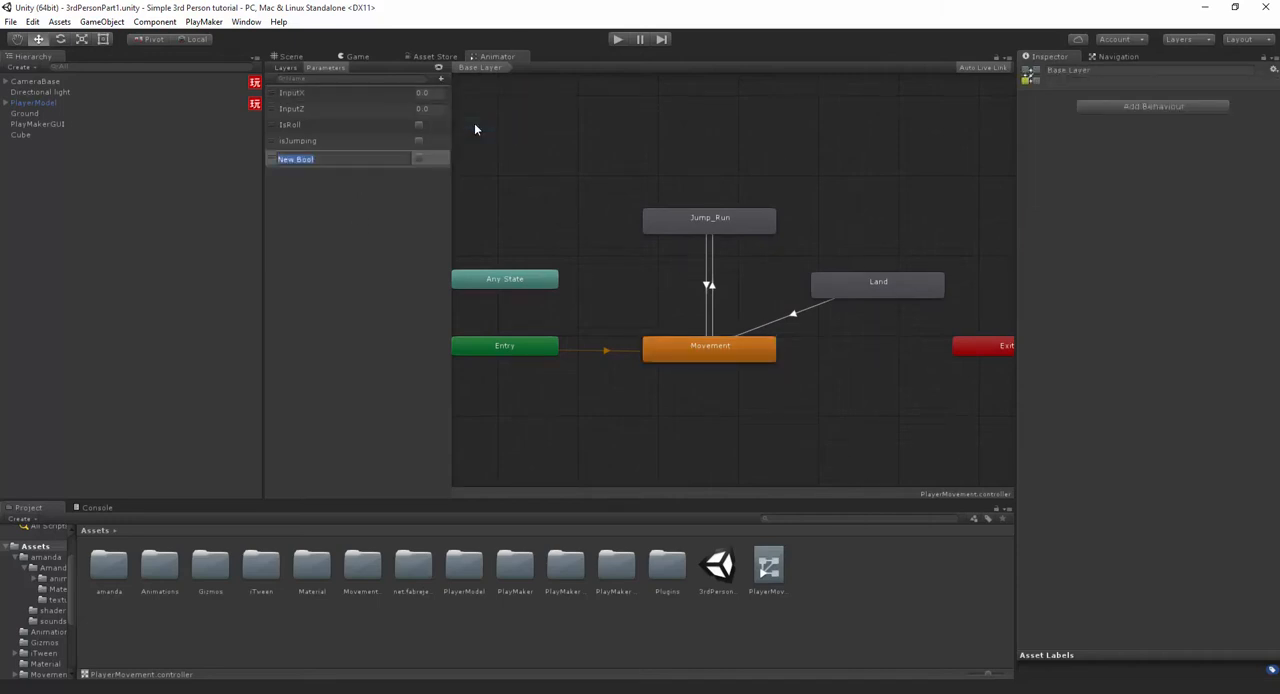
text(isCombo1)
key(Return)
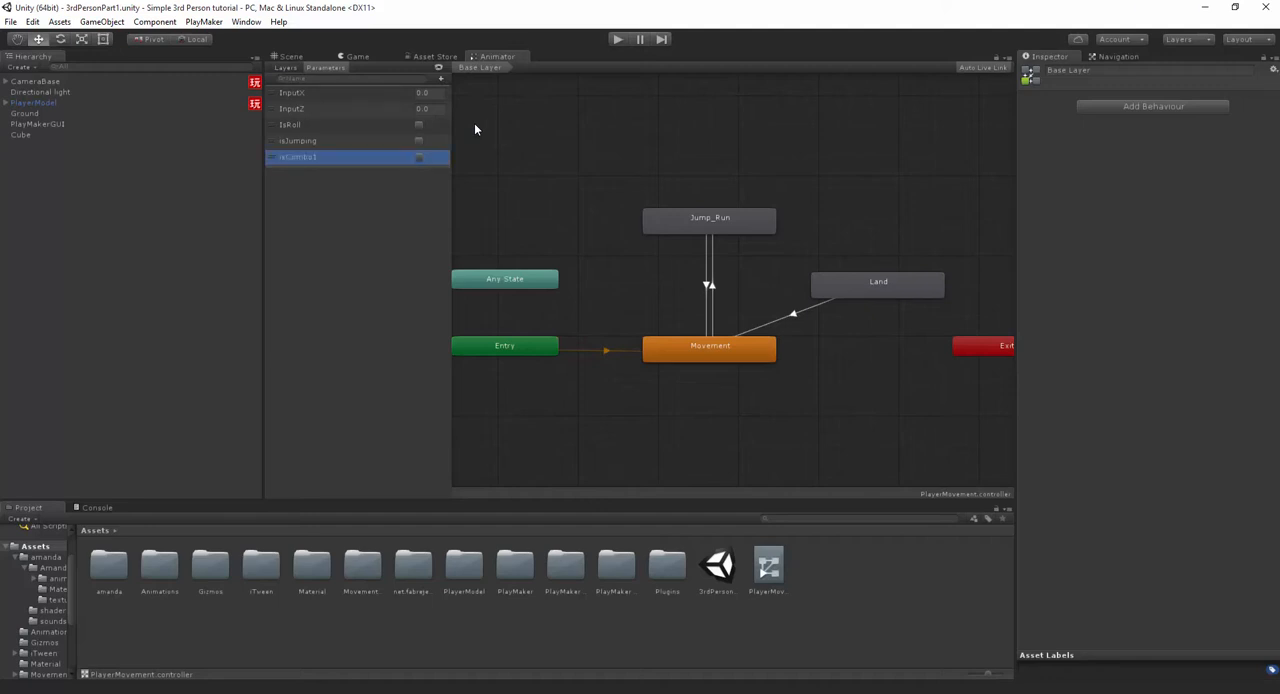
- Add another Bool animator parameter named isCombo2
click(440, 79)
click(455, 124)
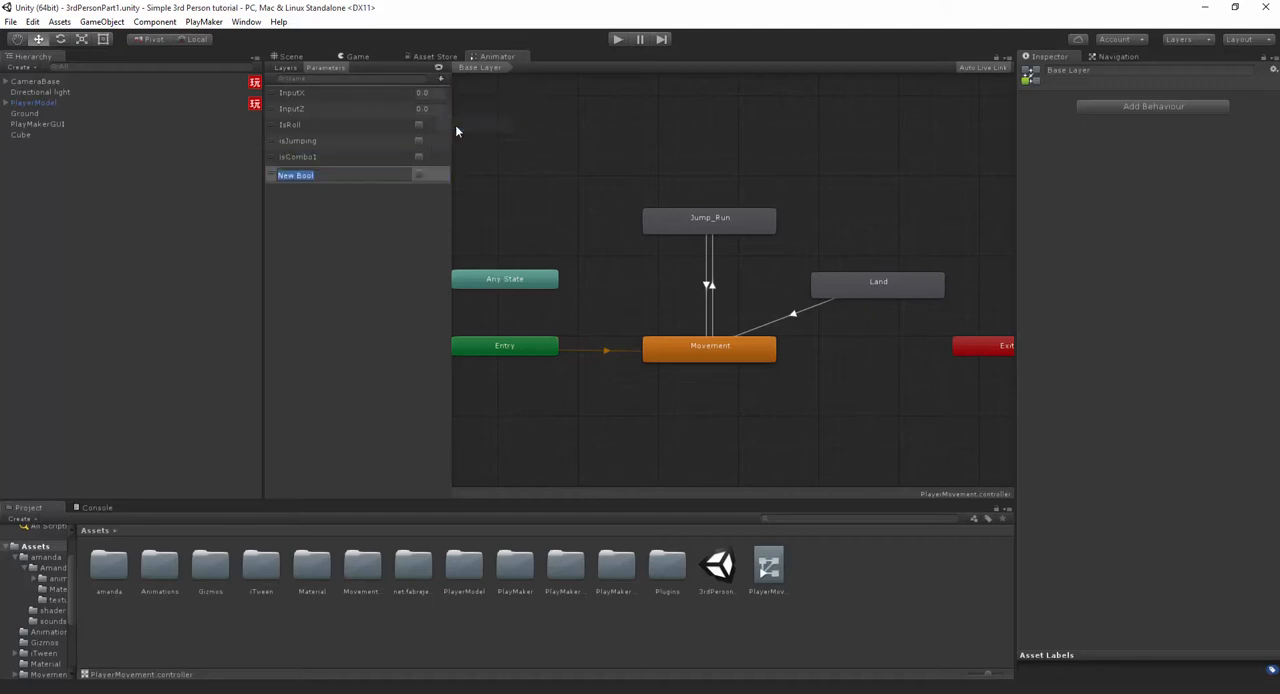
text(isCombo2)
key(Return)
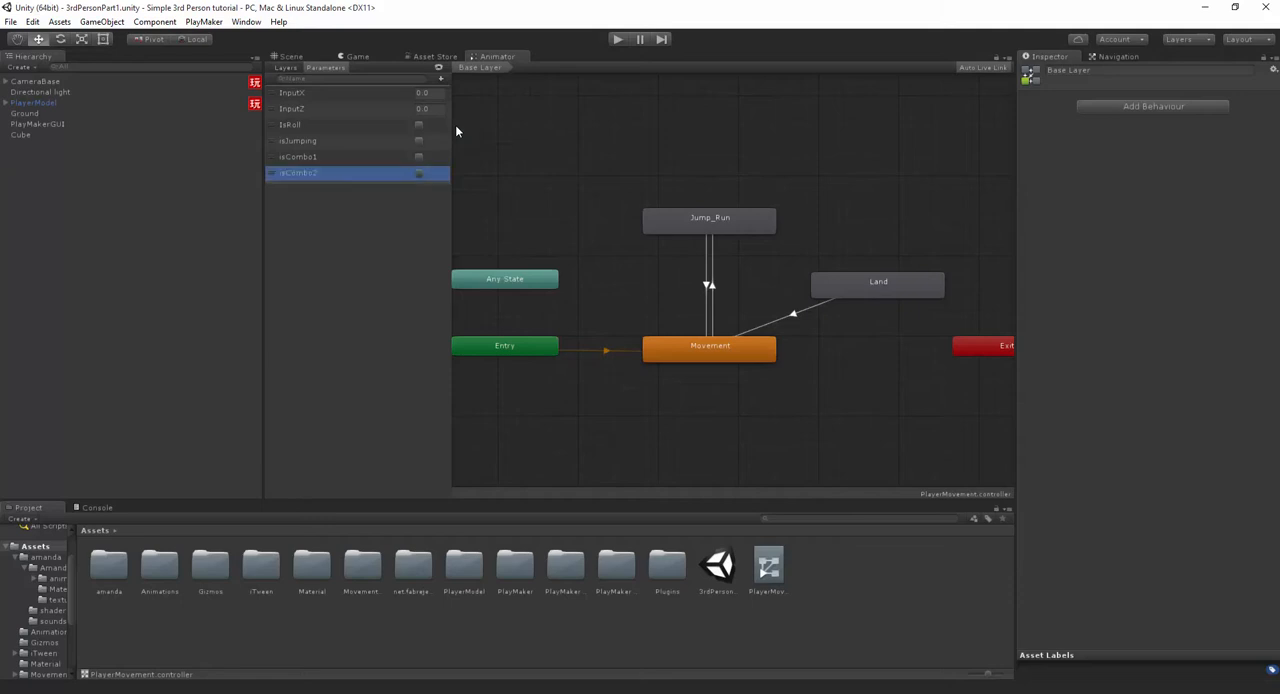
- Add a third combo Bool parameter named isCombo3 to the animator controller
click(440, 79)
click(457, 124)
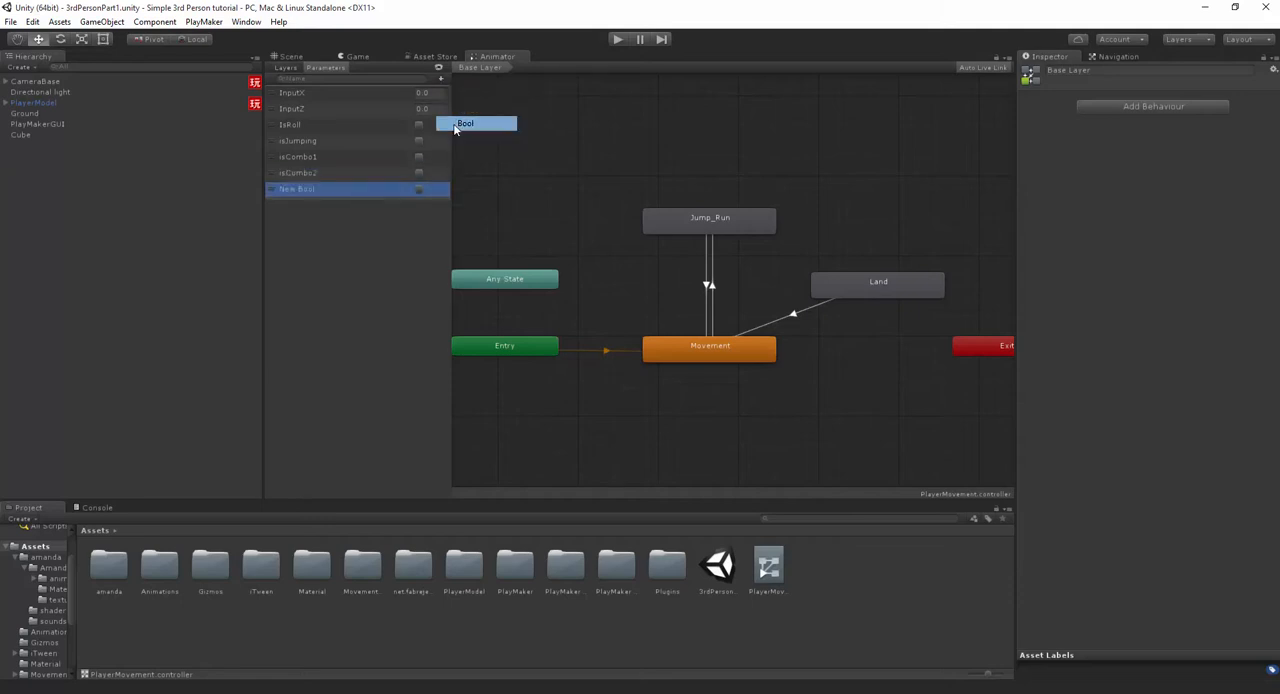
text(isCombo)
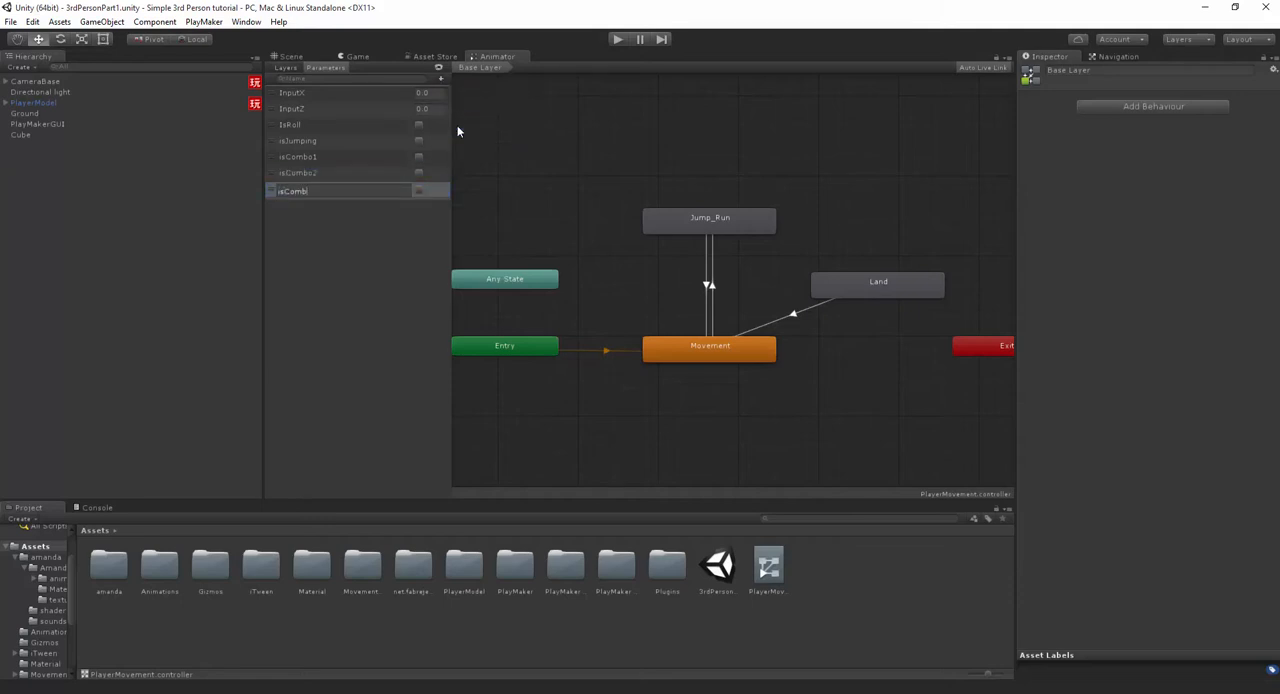
text(3)
key(Return)
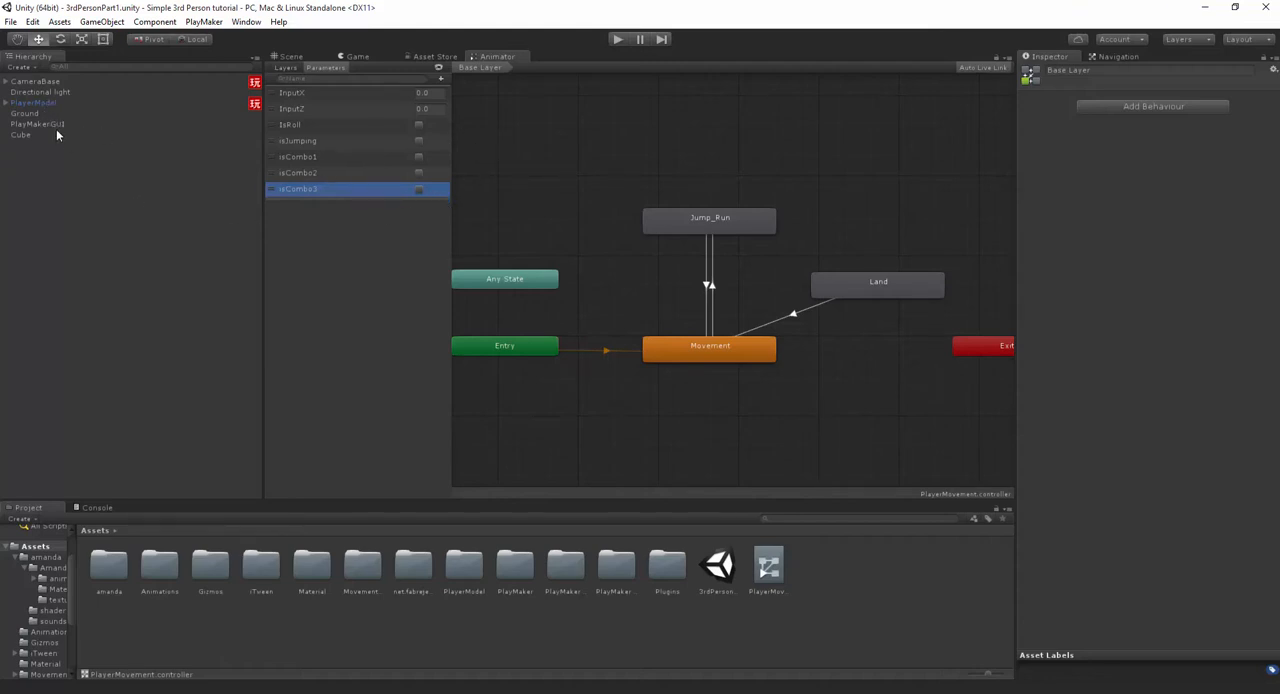
- Browse the clips in the project's Animations folder and preview standing_melee_attack_360_low
click(418, 157)
middle_drag(776, 381, 750, 311)
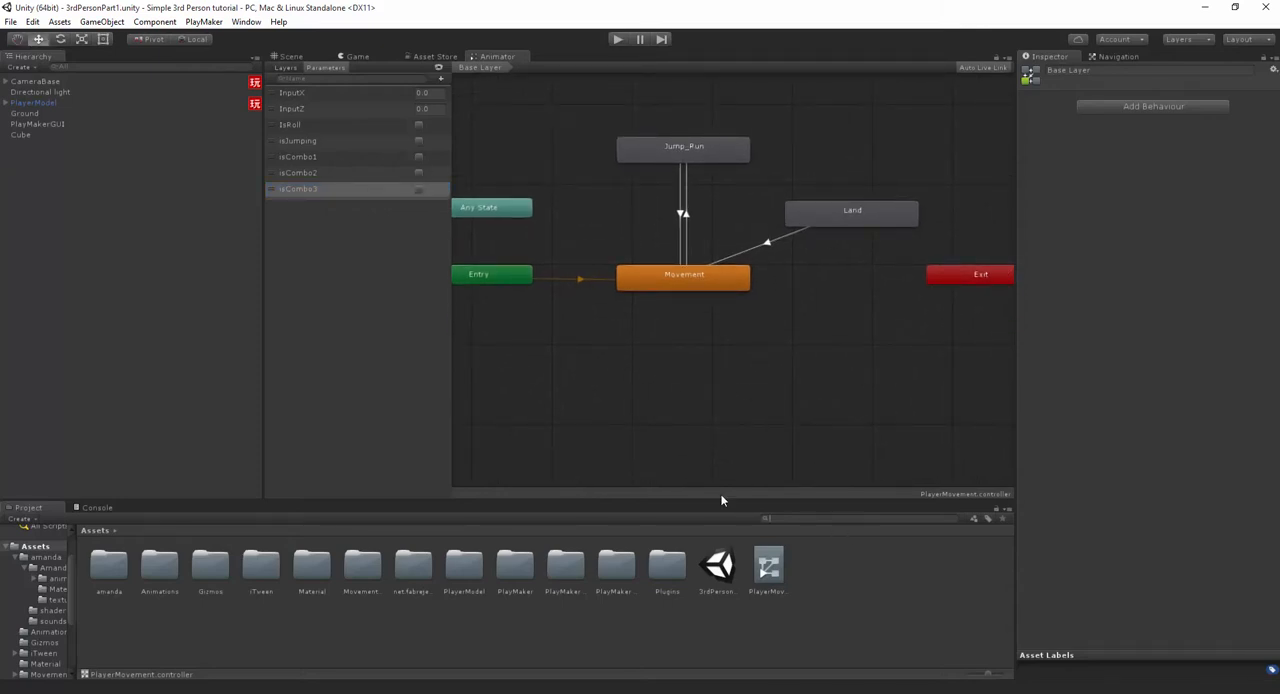
double_click(158, 580)
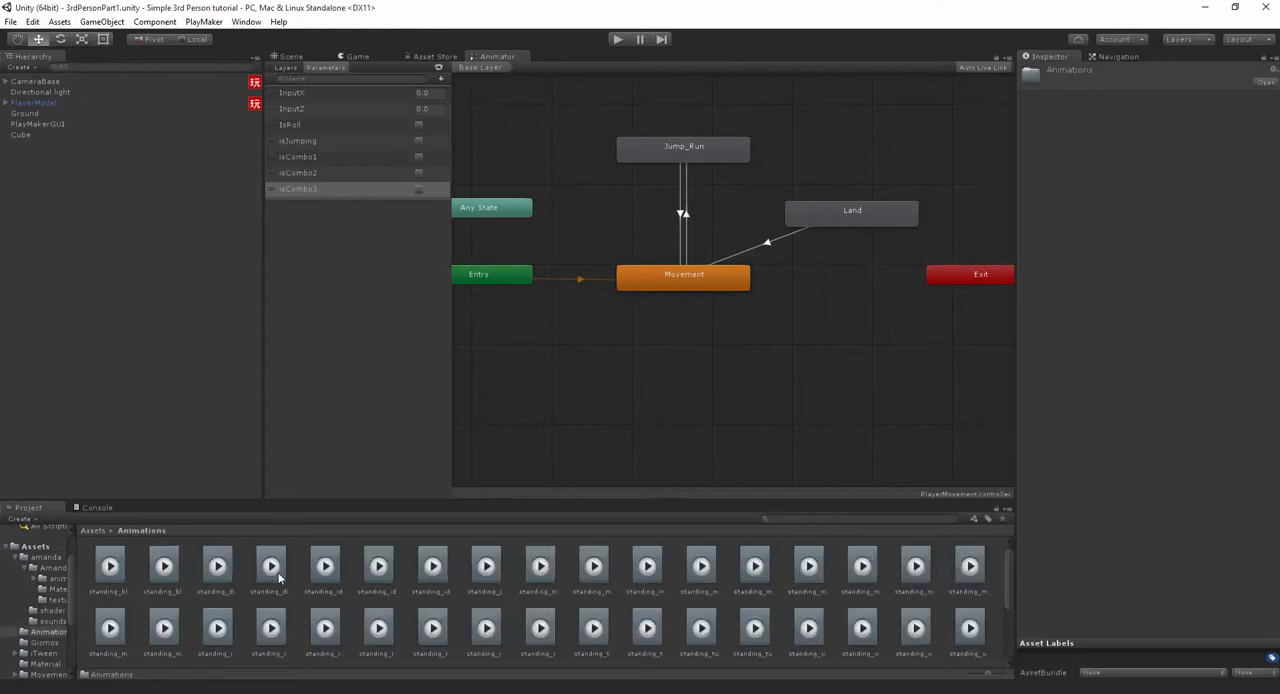
scroll(290, 575, down, 2)
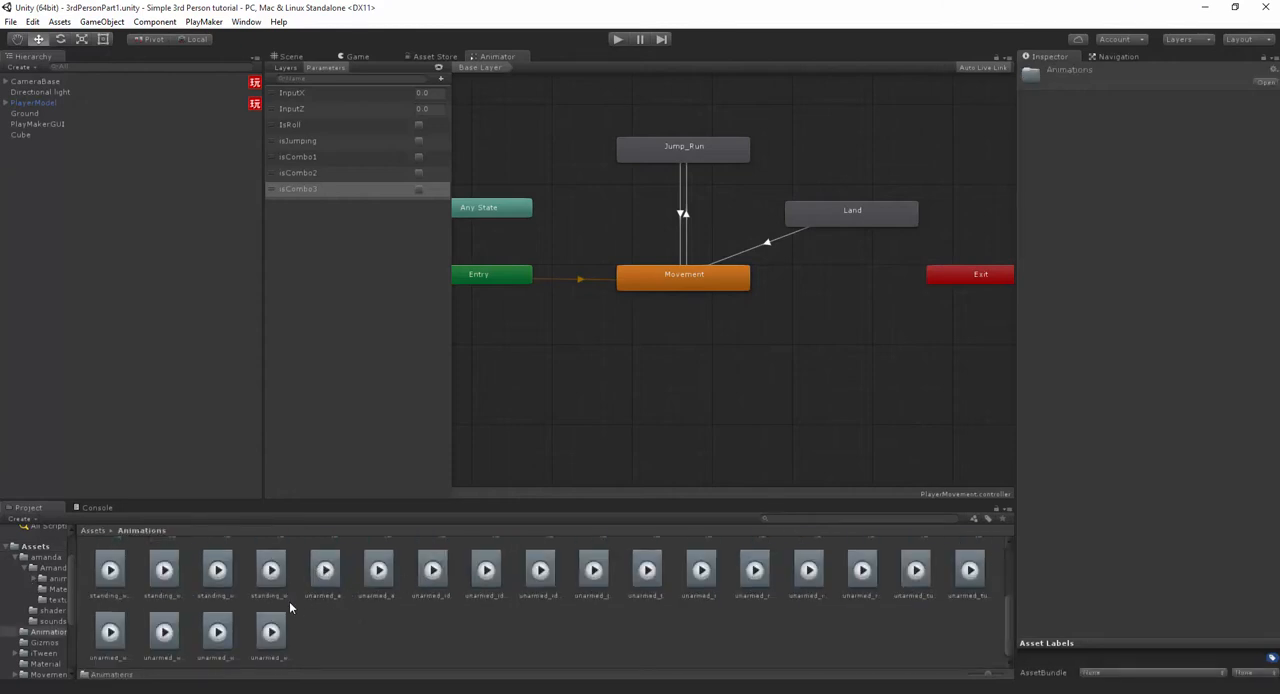
click(269, 632)
scroll(367, 617, up, 2)
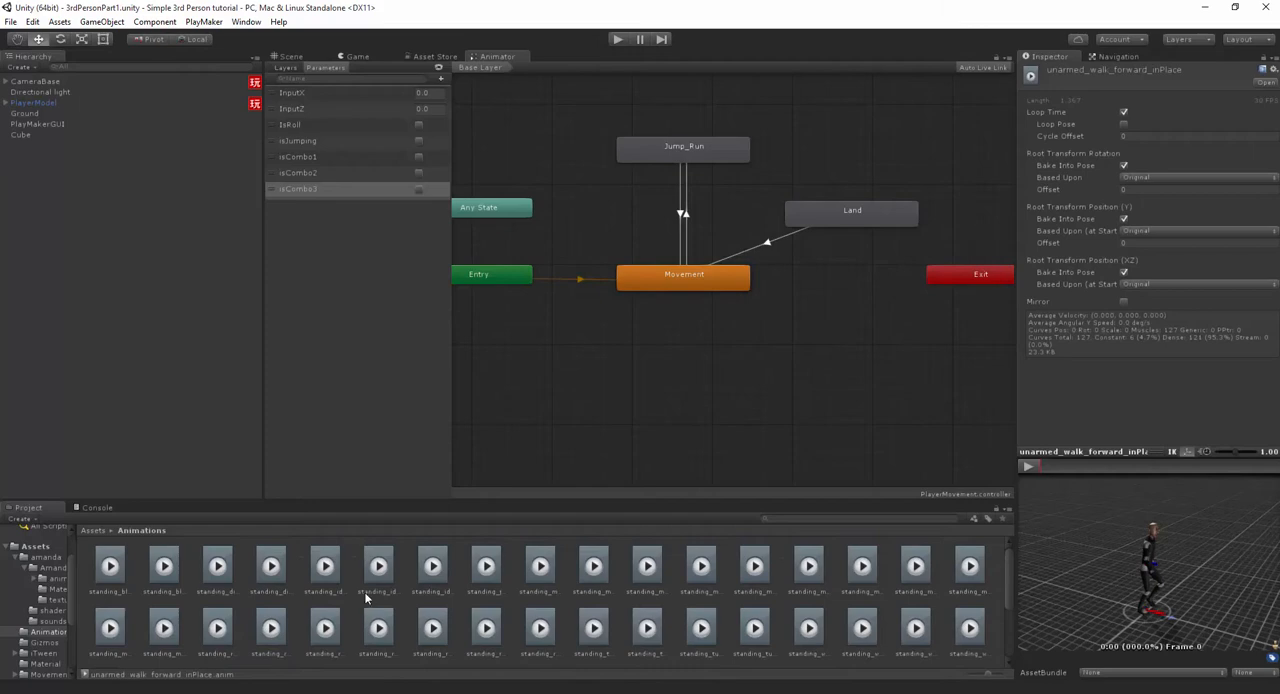
click(330, 588)
key(Right)
key(Right)
key(Right)
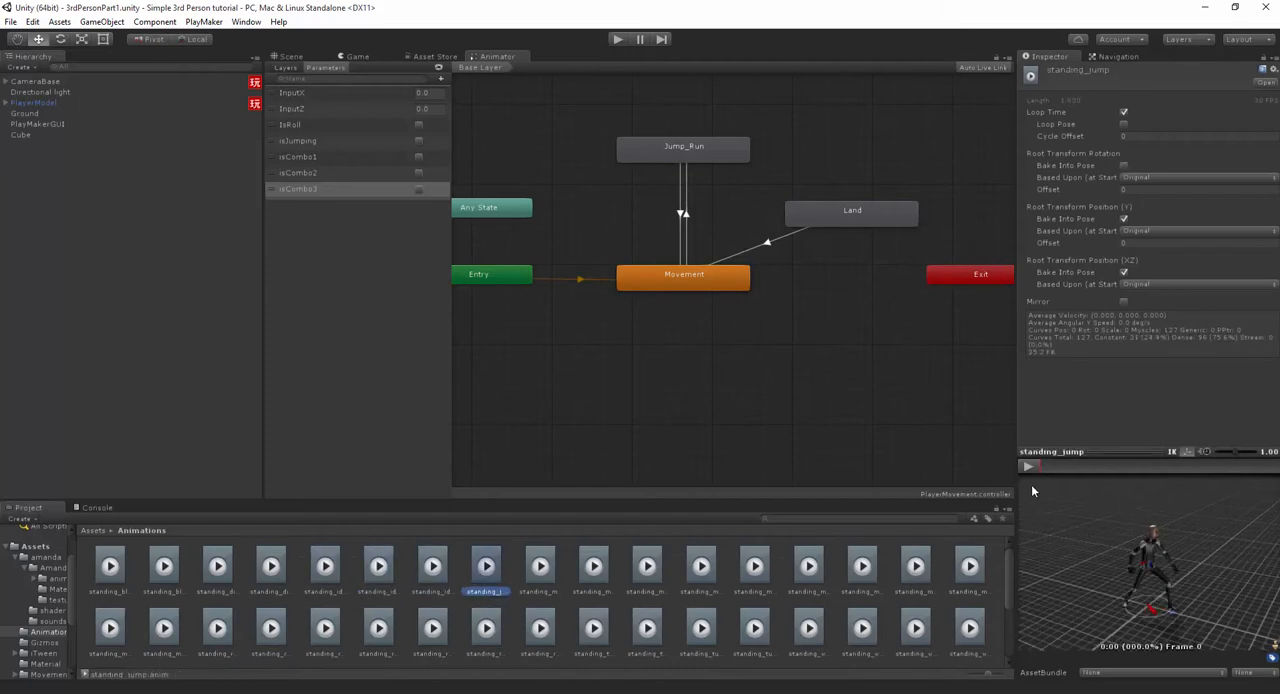
key(Right)
key(Right)
click(1029, 466)
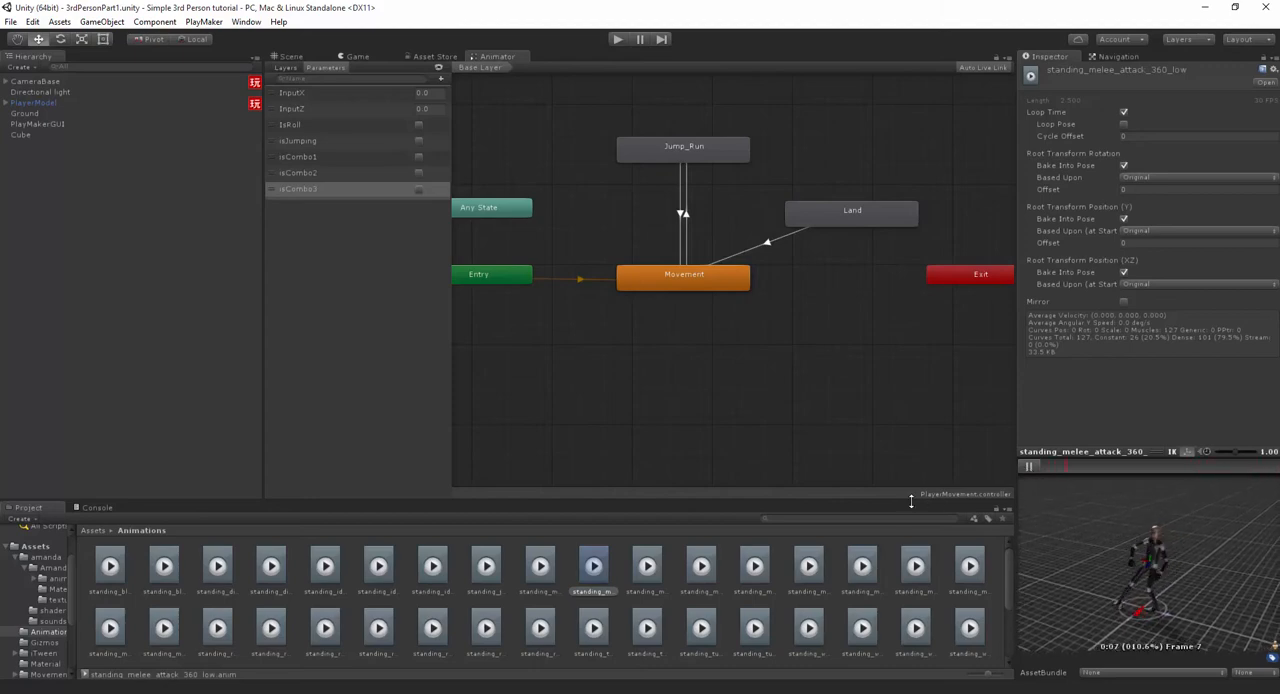
- Preview the standing_melee_attack_horizontal and standing_melee_attack_kick_ver_1 animation clips
key(Right)
key(Right)
key(Right)
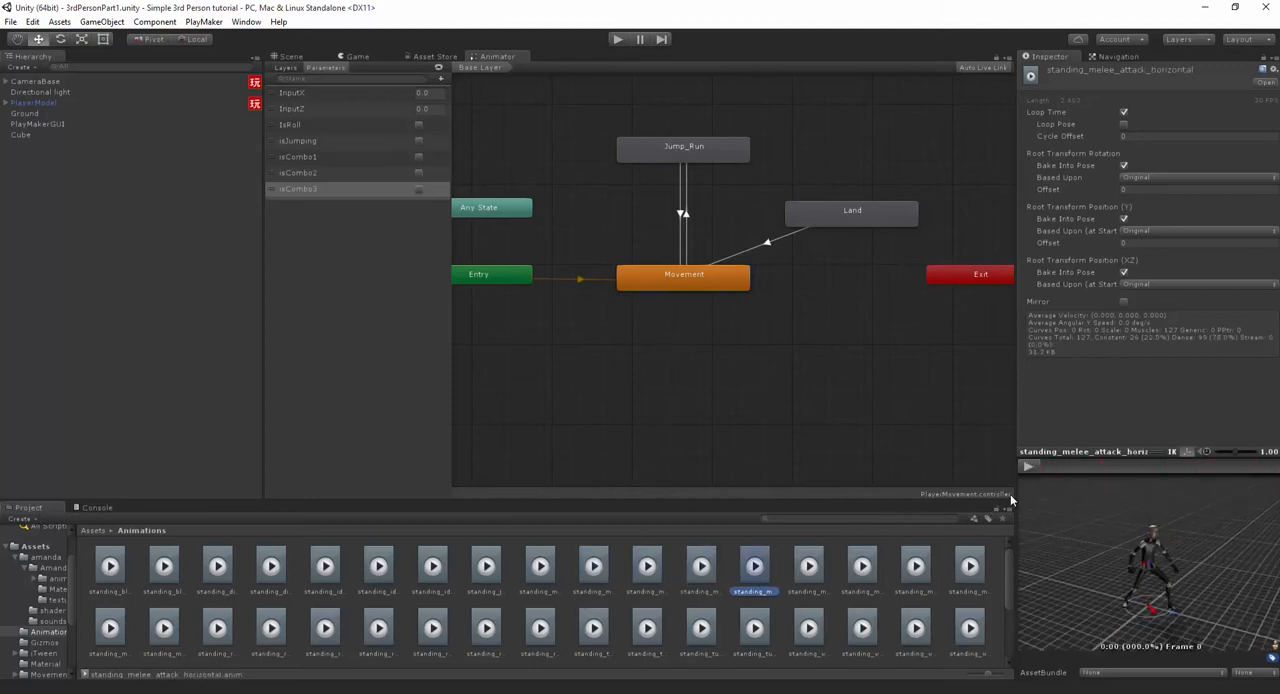
click(1029, 466)
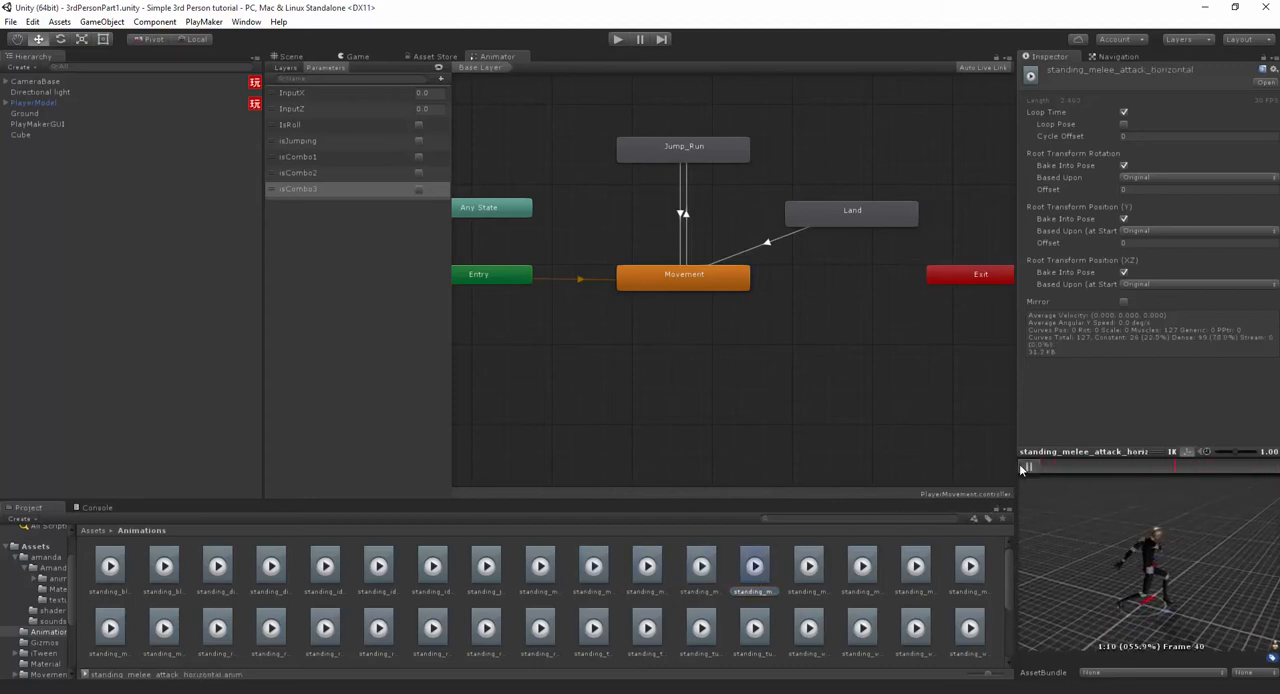
click(800, 575)
click(1036, 465)
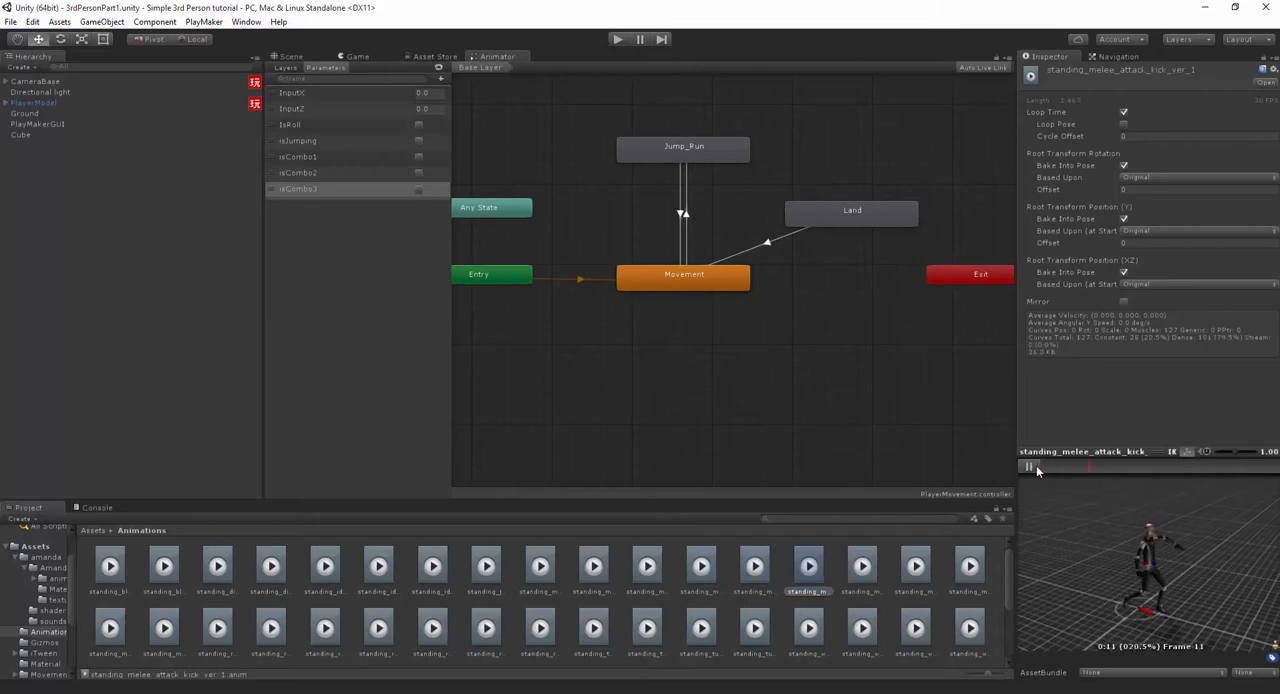
- Add the standing_melee_attack_horizontal clip as a state below Movement and rename it Attack1
click(758, 575)
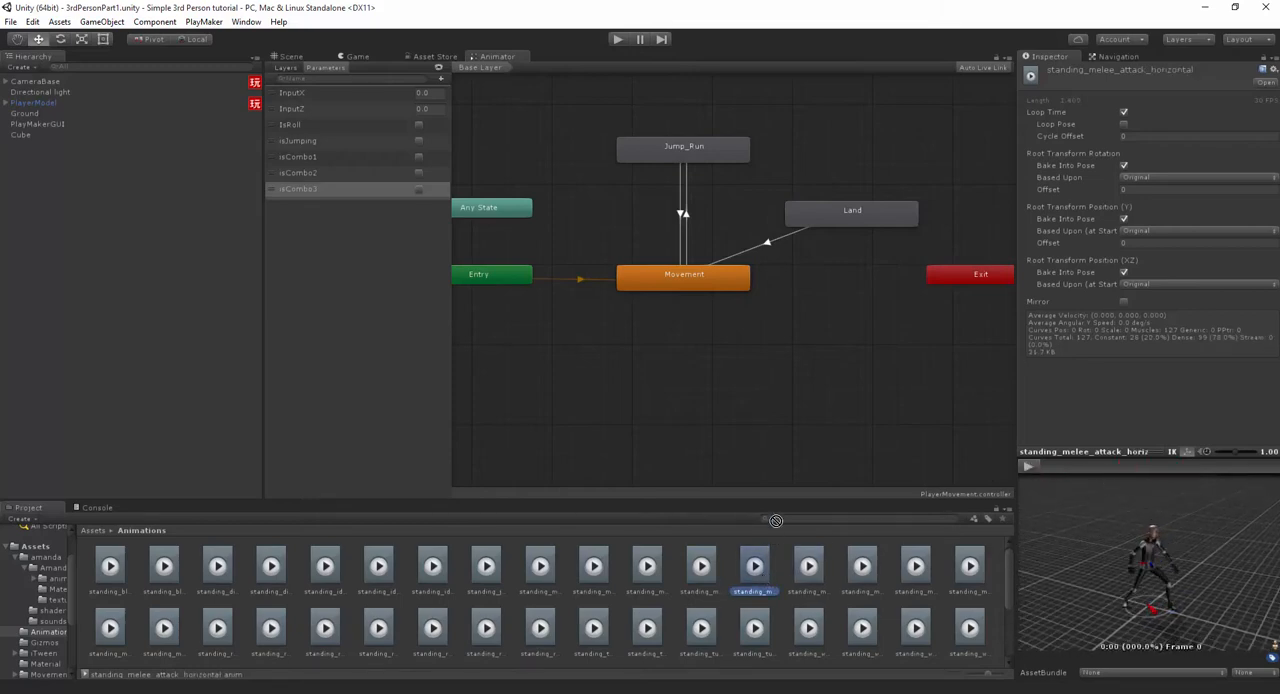
drag(775, 520, 673, 341)
click(678, 265)
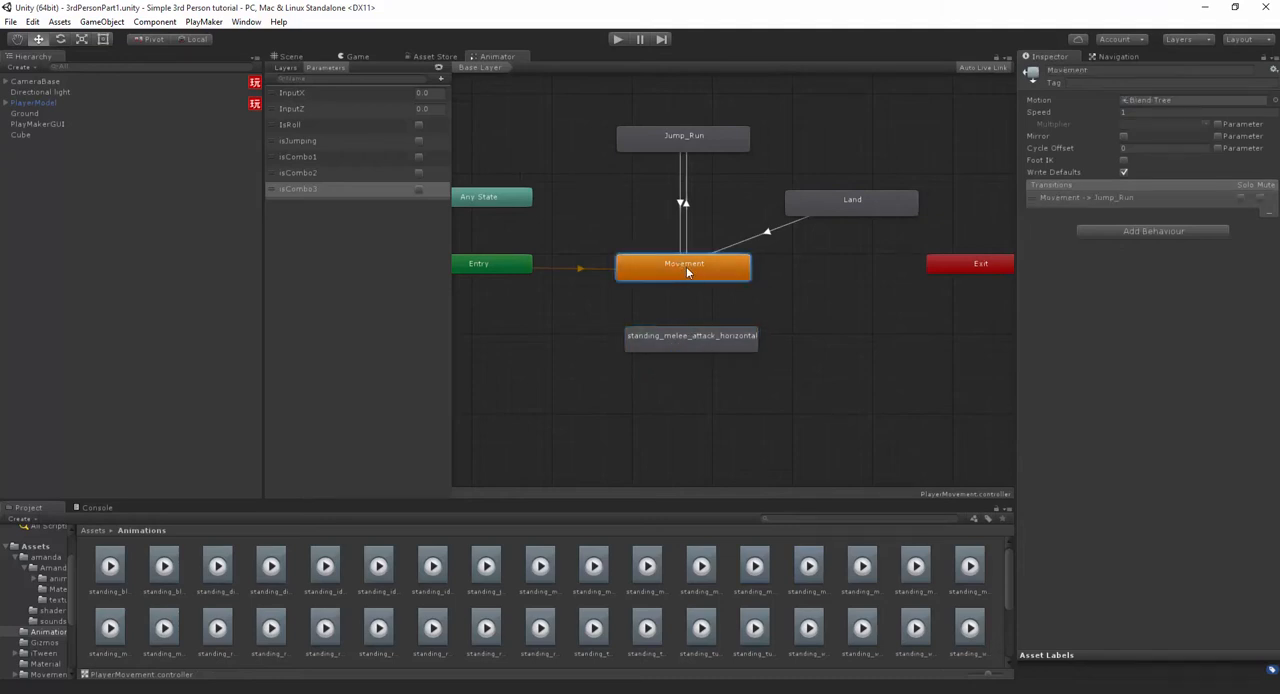
click(726, 341)
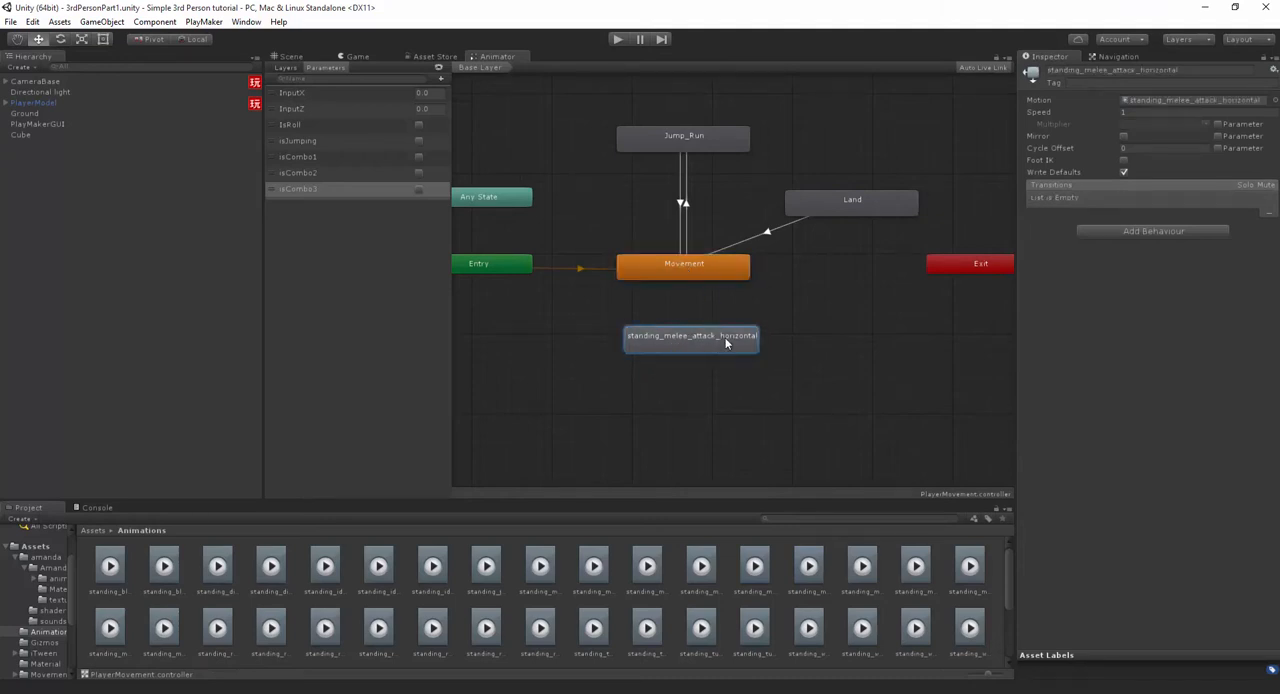
click(1129, 72)
text(Attack1)
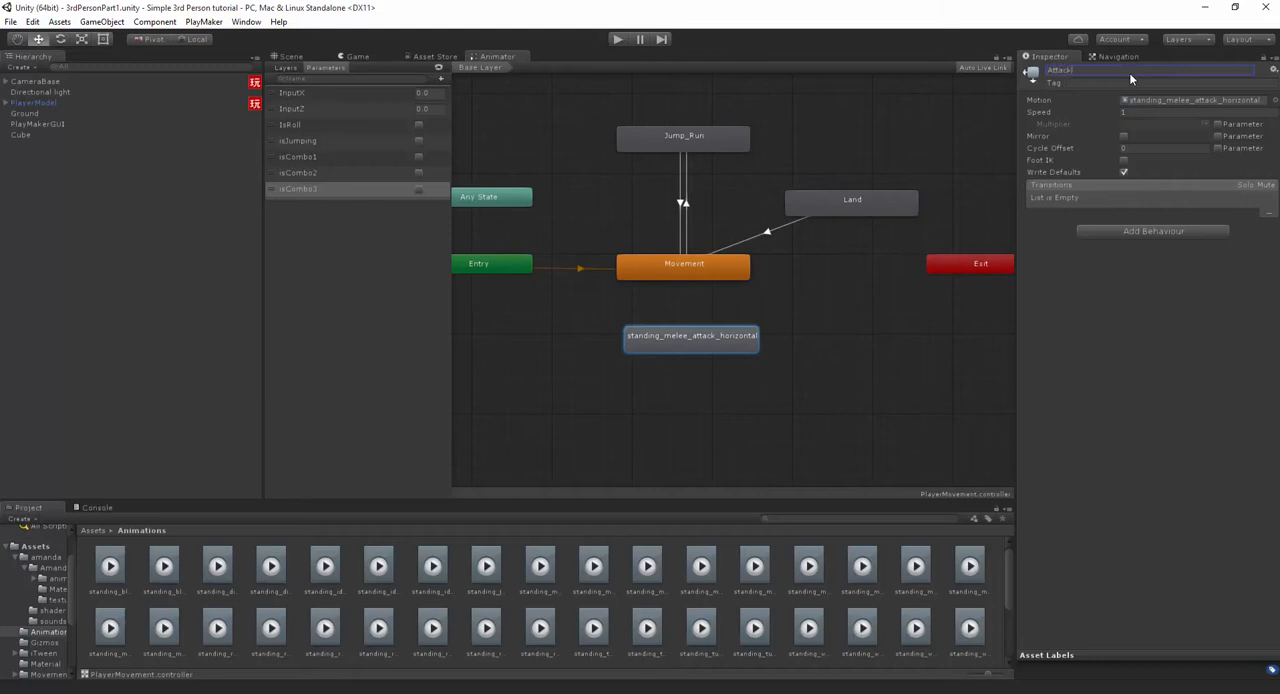
key(Return)
- Create transitions in both directions between the Movement and Attack1 states
right_click(716, 264)
click(745, 270)
click(697, 342)
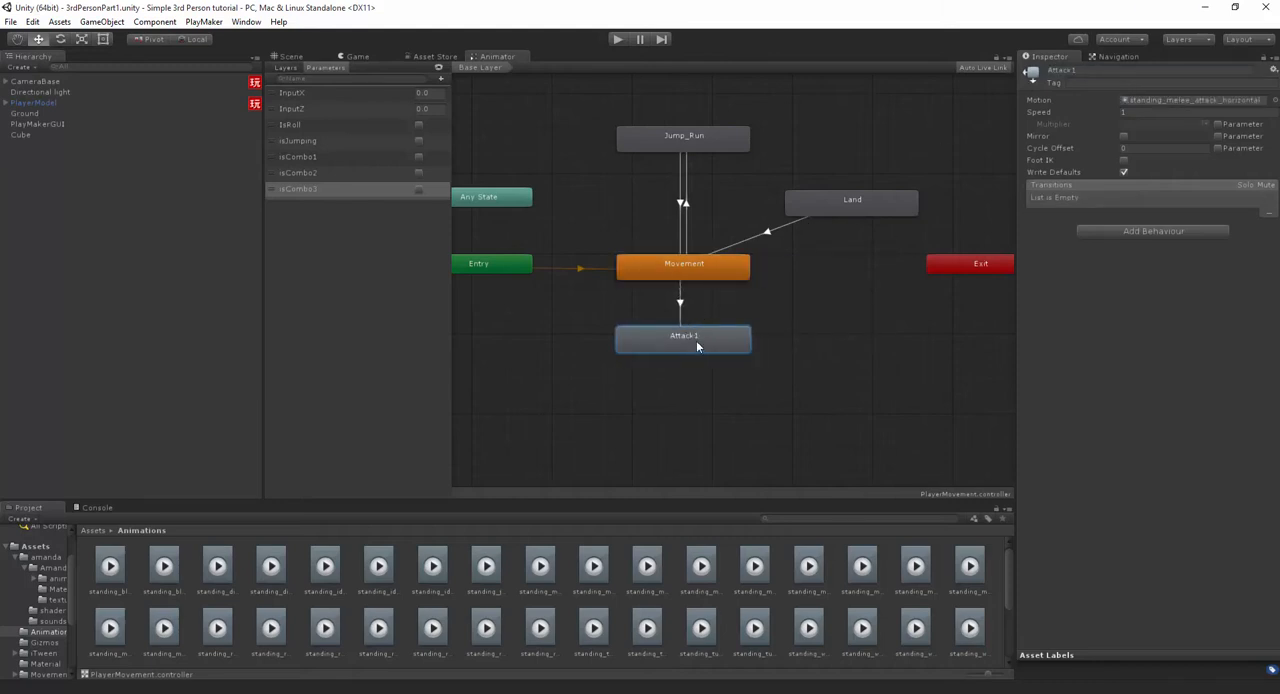
right_click(697, 346)
click(745, 350)
click(696, 277)
- Preview the standing_melee_attack_360_low clip, then add it as a state below Attack1 named Attack2
click(594, 568)
click(1027, 466)
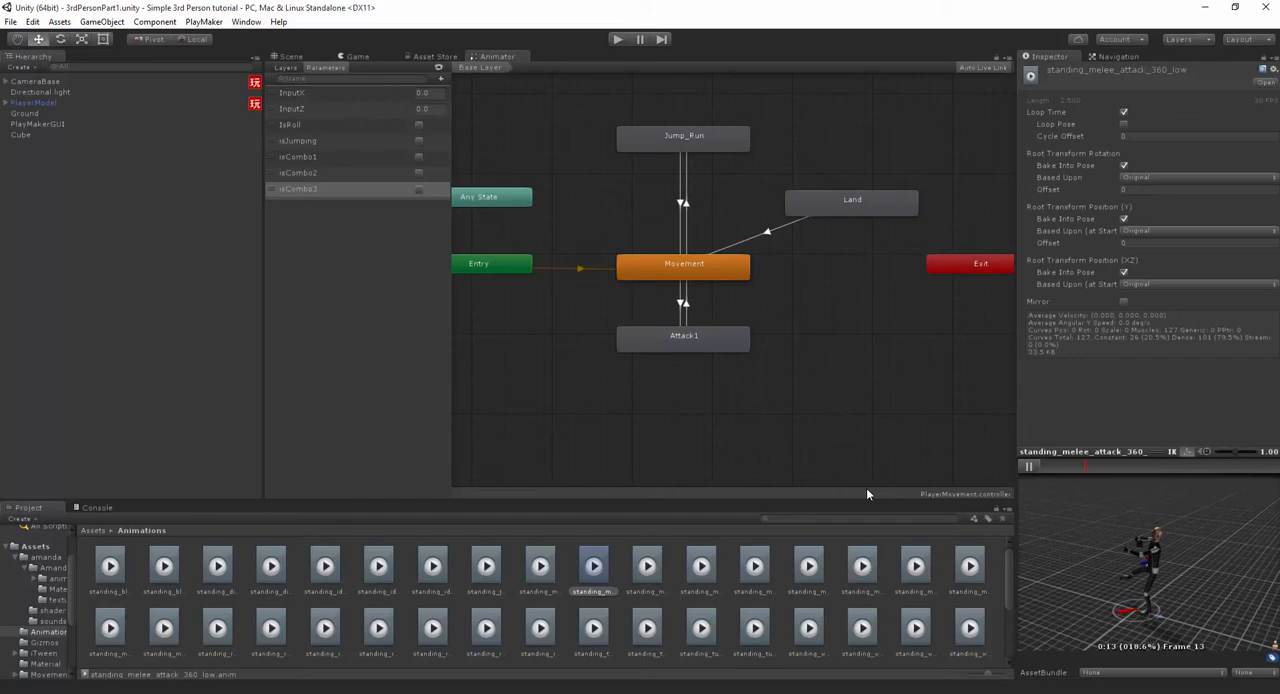
click(1033, 467)
drag(678, 481, 765, 414)
click(1106, 71)
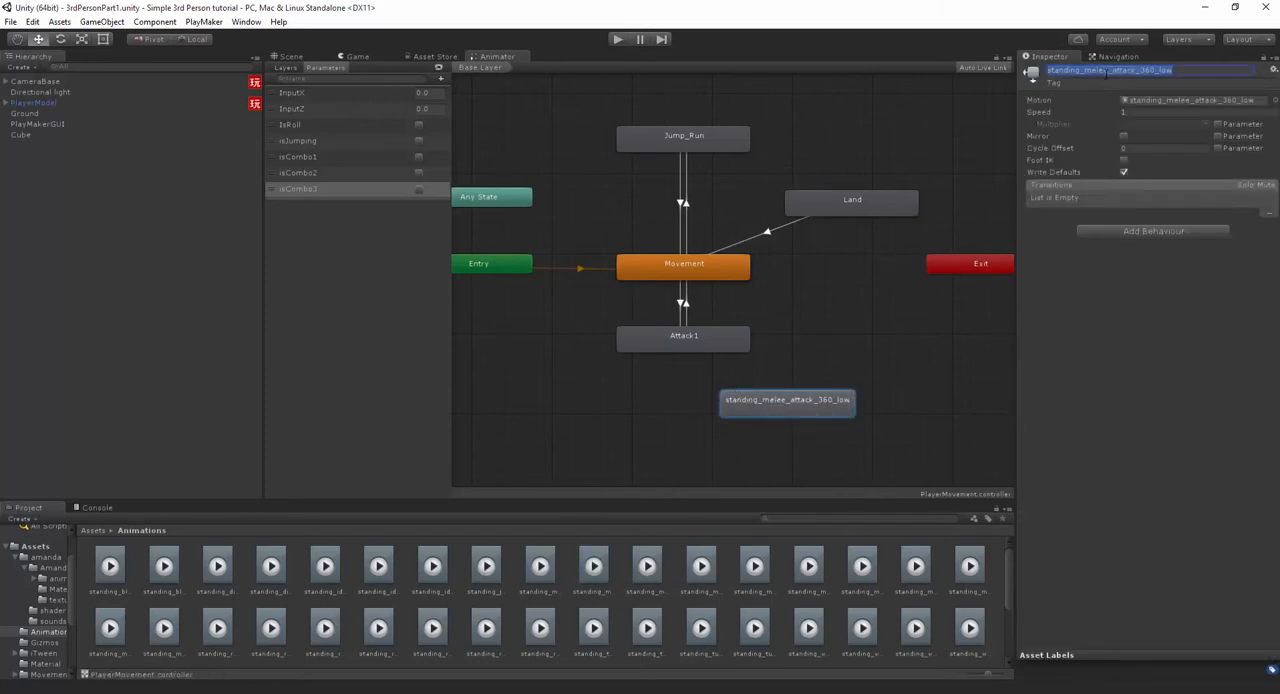
text(Attack2)
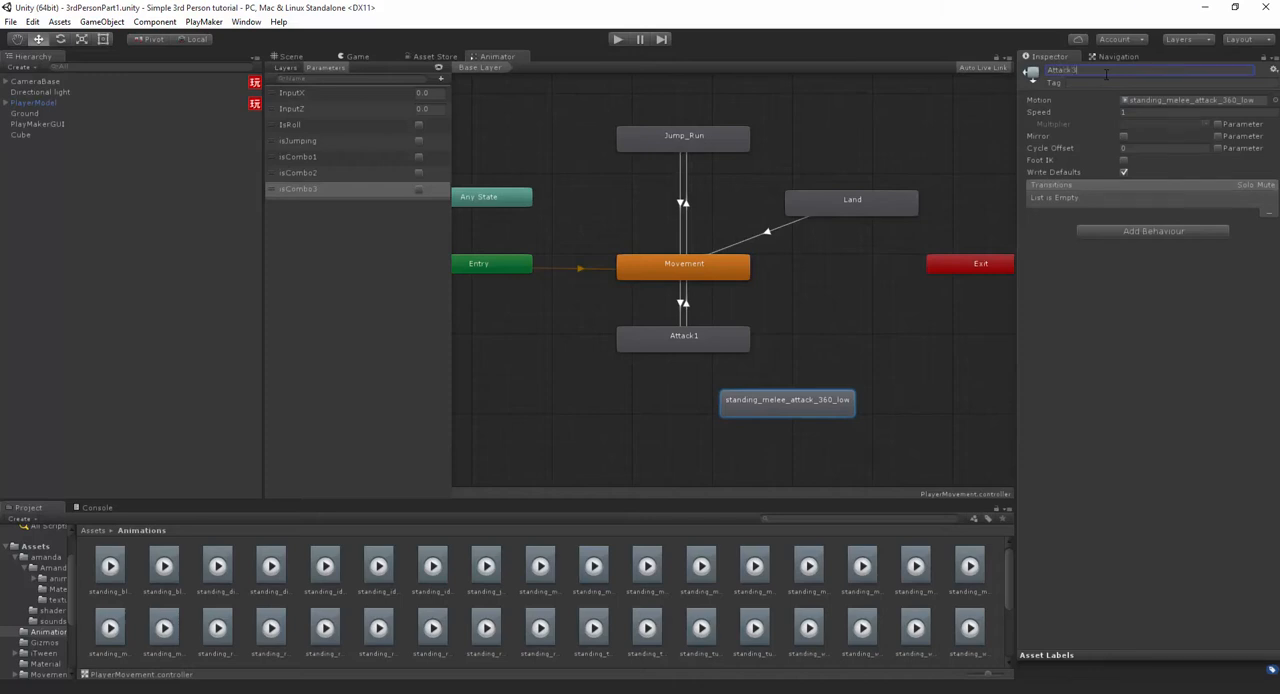
- Create a transition from Attack1 to Attack2
right_click(733, 345)
click(775, 352)
click(775, 396)
- Preview the Attack1 to Attack2 transition and shift its blend earlier so it starts at about 1:15
click(750, 382)
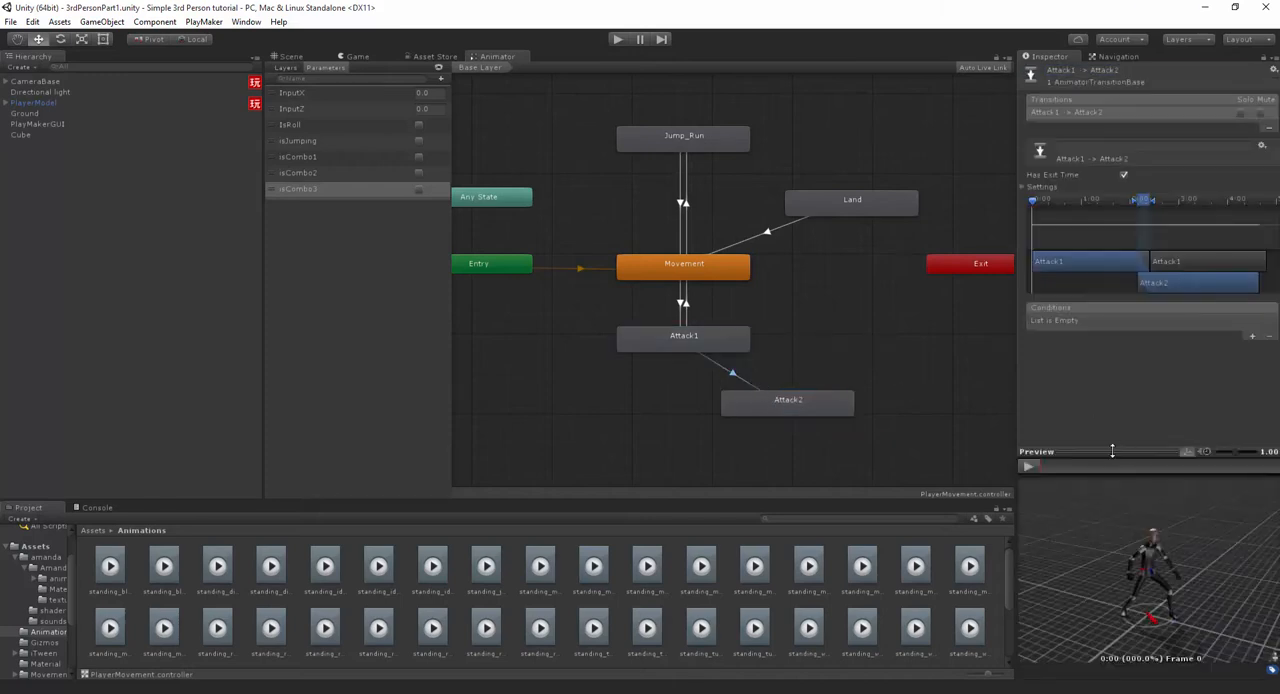
click(1028, 467)
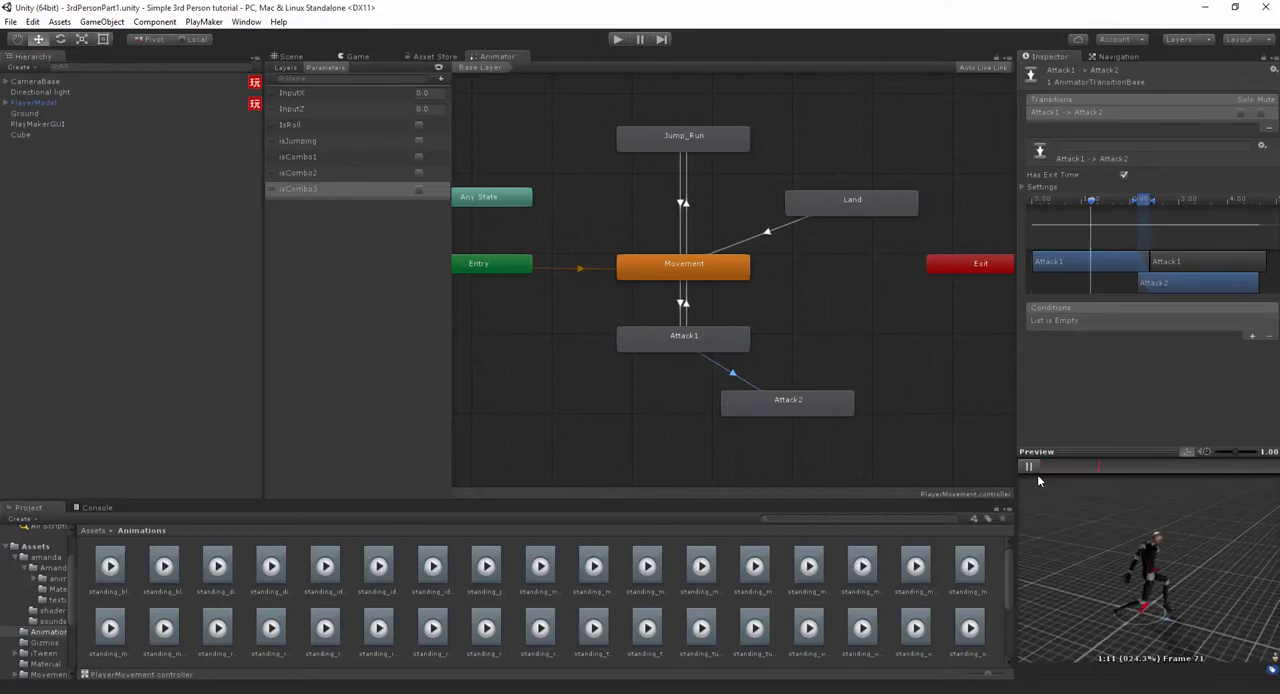
click(1028, 467)
mouse_move(1134, 467)
mouse_down()
mouse_move(1052, 472)
mouse_move(1091, 477)
mouse_up()
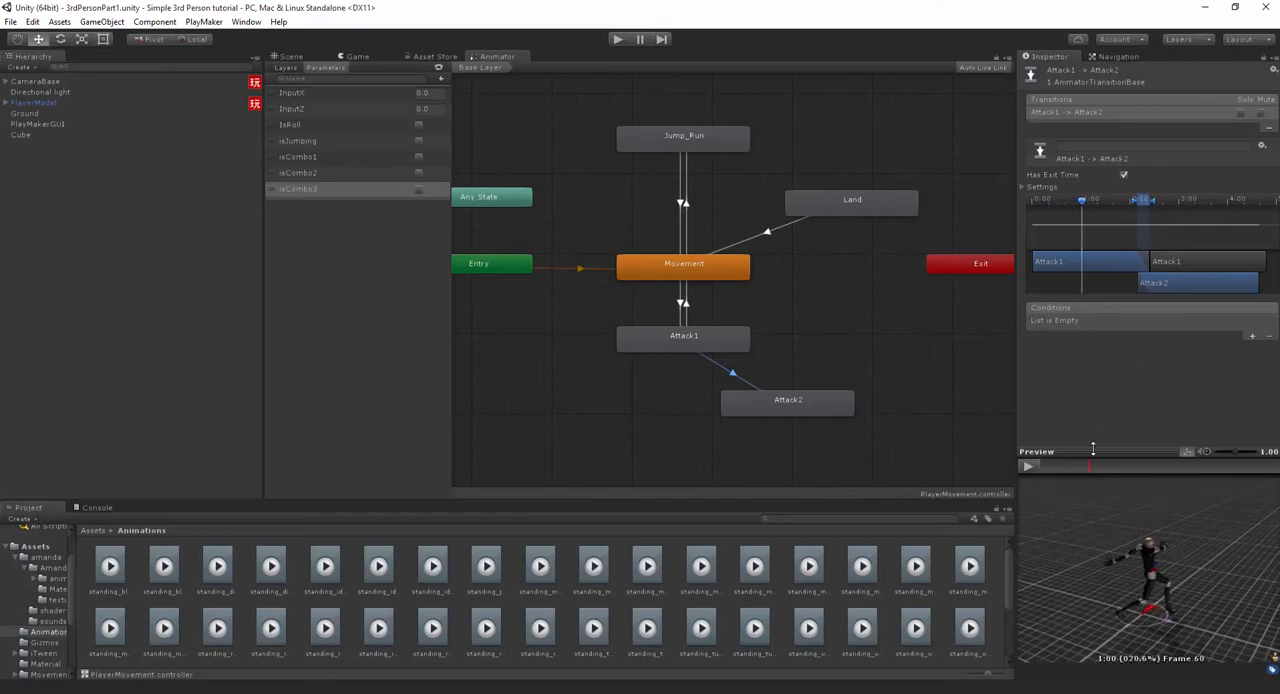
drag(1088, 466, 1102, 466)
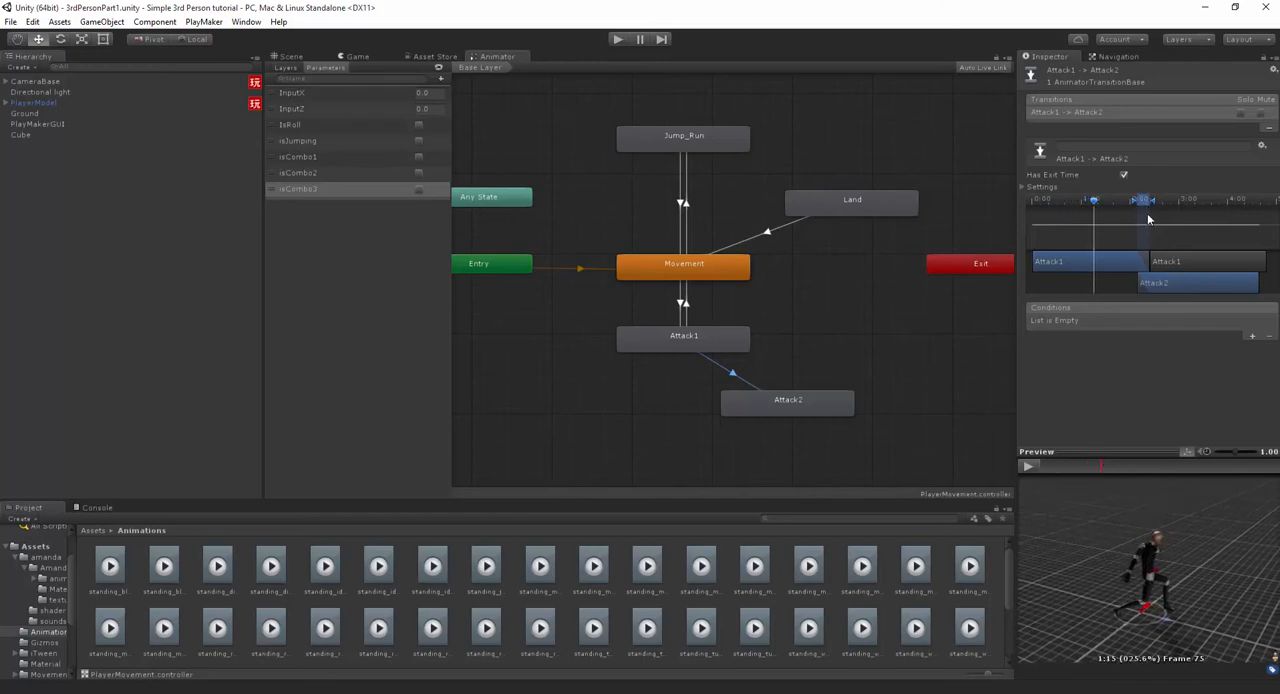
drag(1147, 207, 1101, 210)
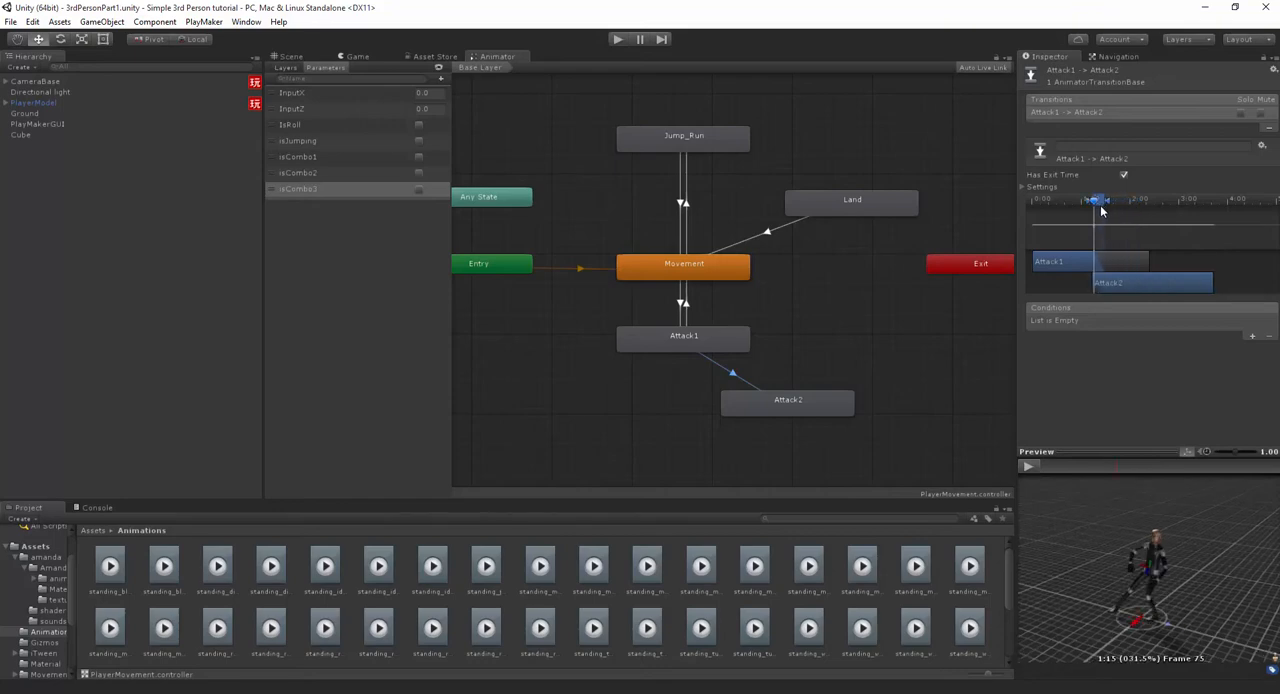
- Replay the Attack1 to Attack2 blend and extend its start slightly earlier on the transition timeline
click(1028, 466)
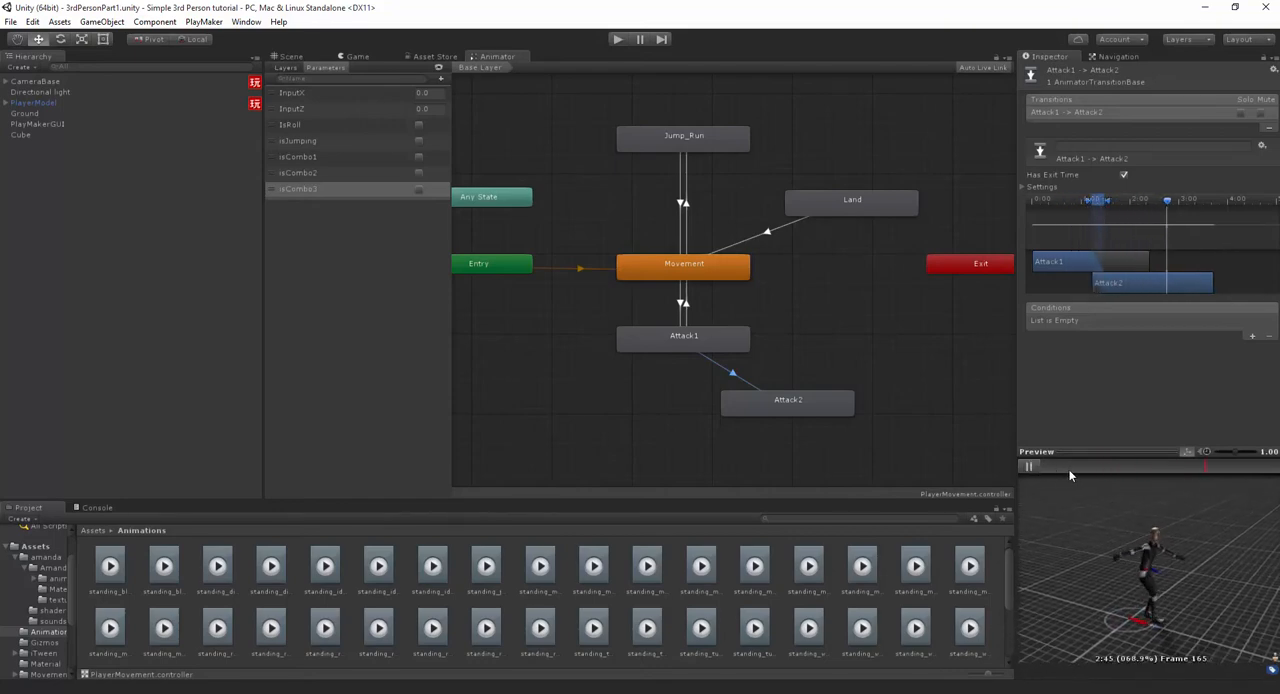
mouse_move(1037, 470)
mouse_down()
mouse_move(1171, 463)
mouse_move(1153, 466)
mouse_up()
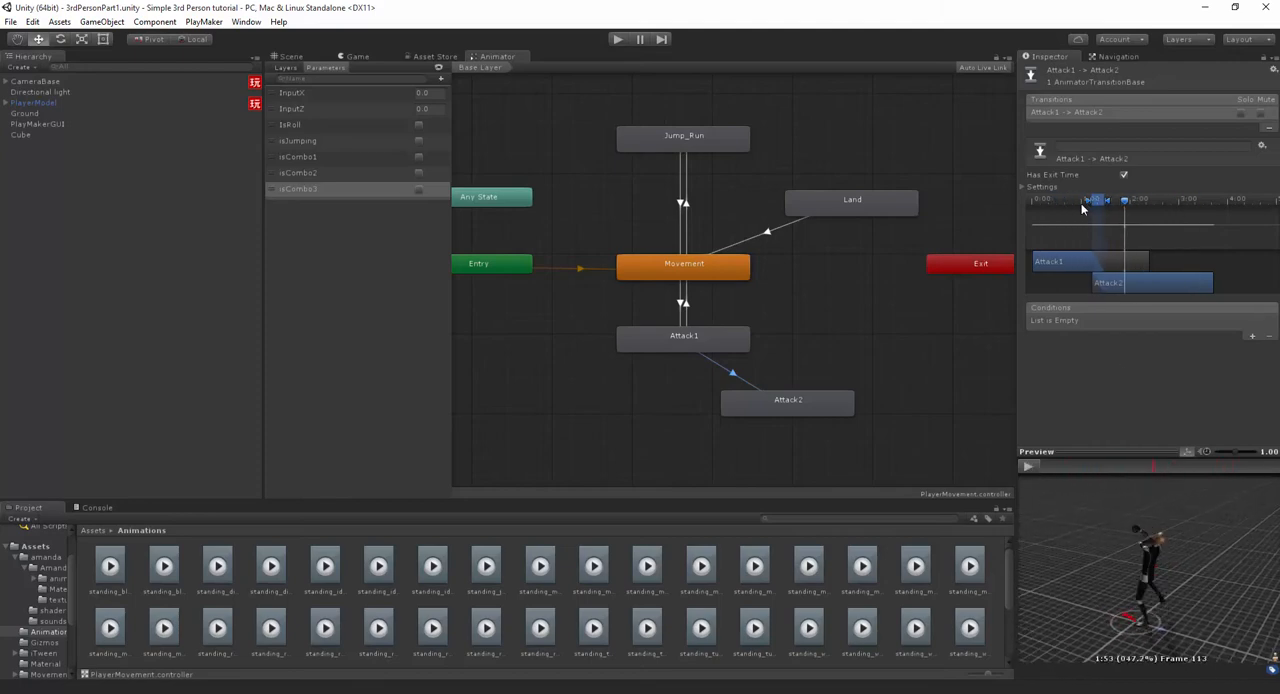
drag(1083, 207, 1189, 211)
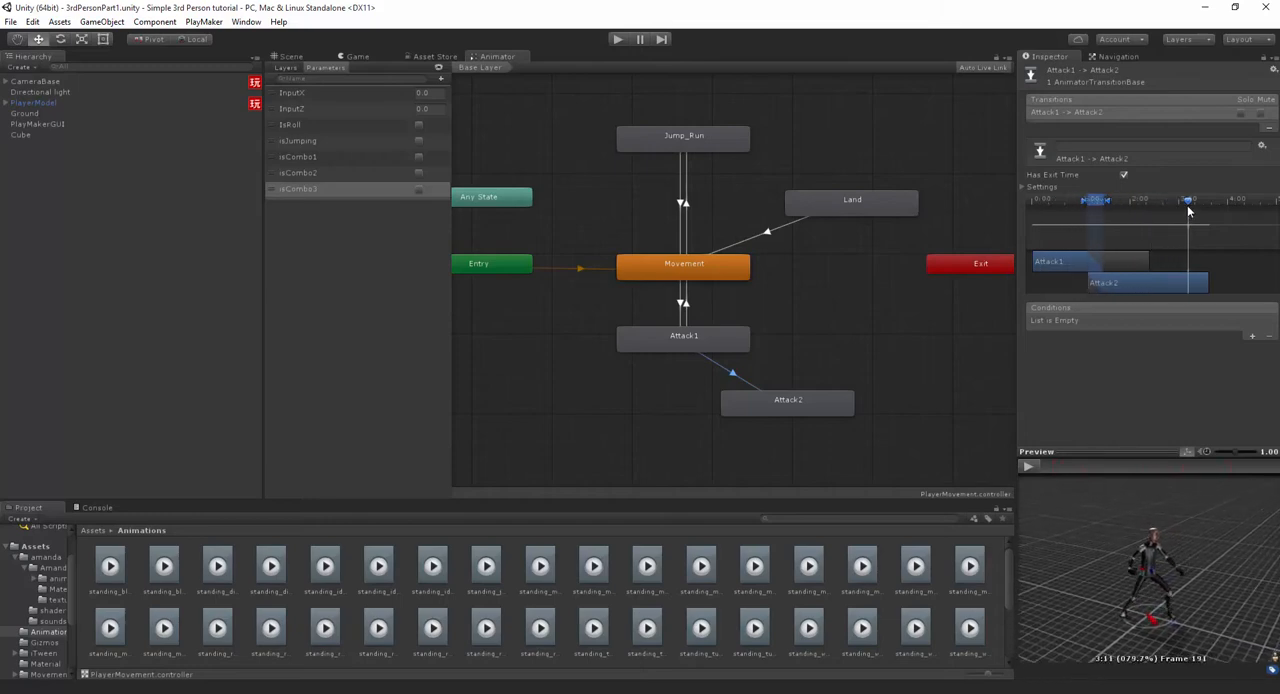
- Create a transition from Attack2 back to Movement and place the Attack2 state just beneath Attack1
click(777, 402)
right_click(781, 403)
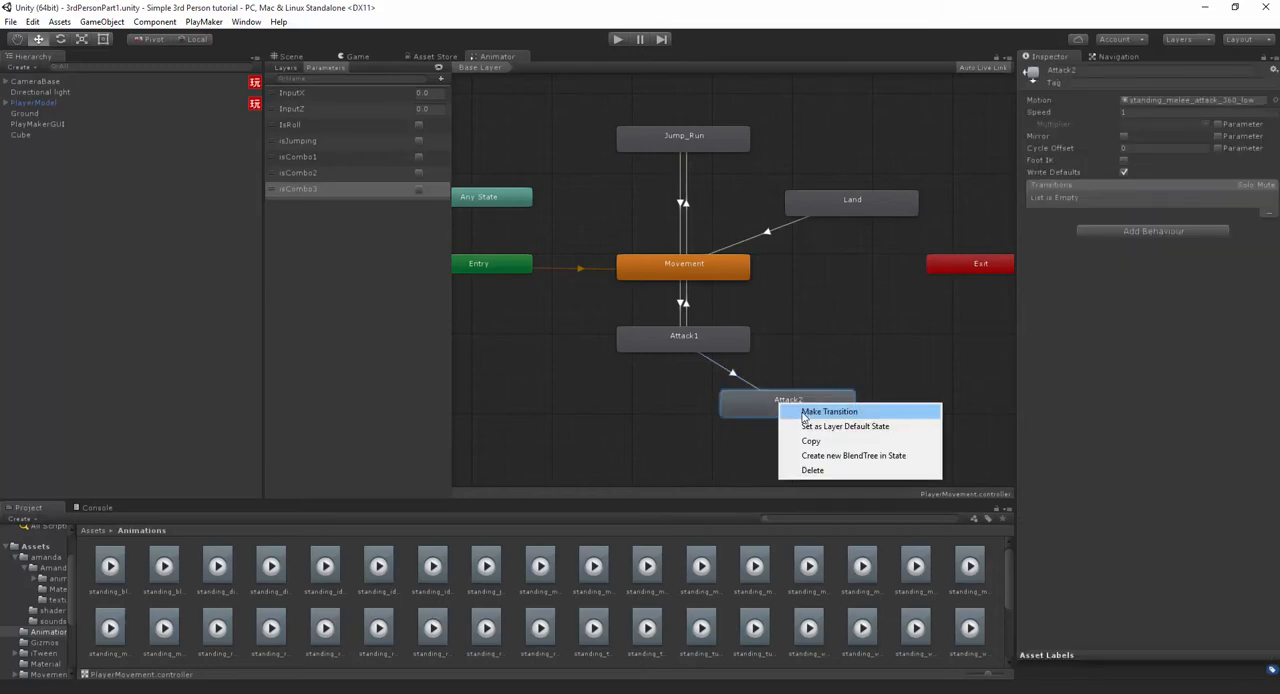
click(815, 409)
click(711, 262)
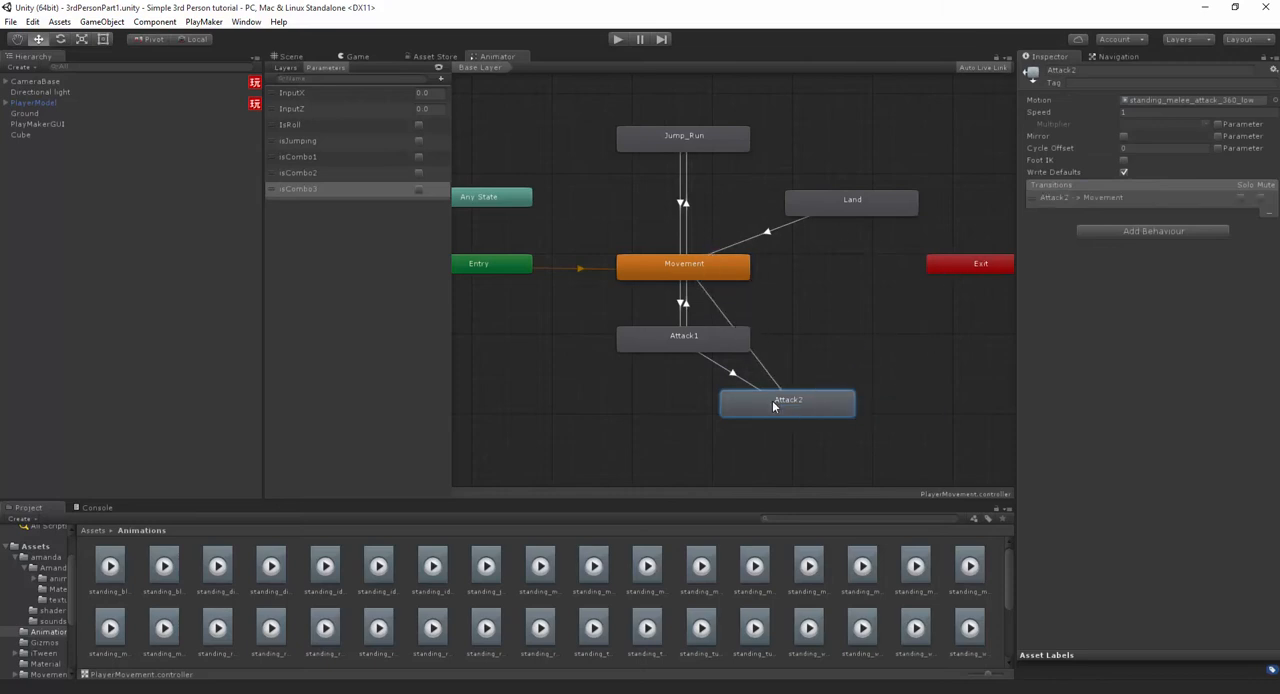
drag(773, 406, 682, 397)
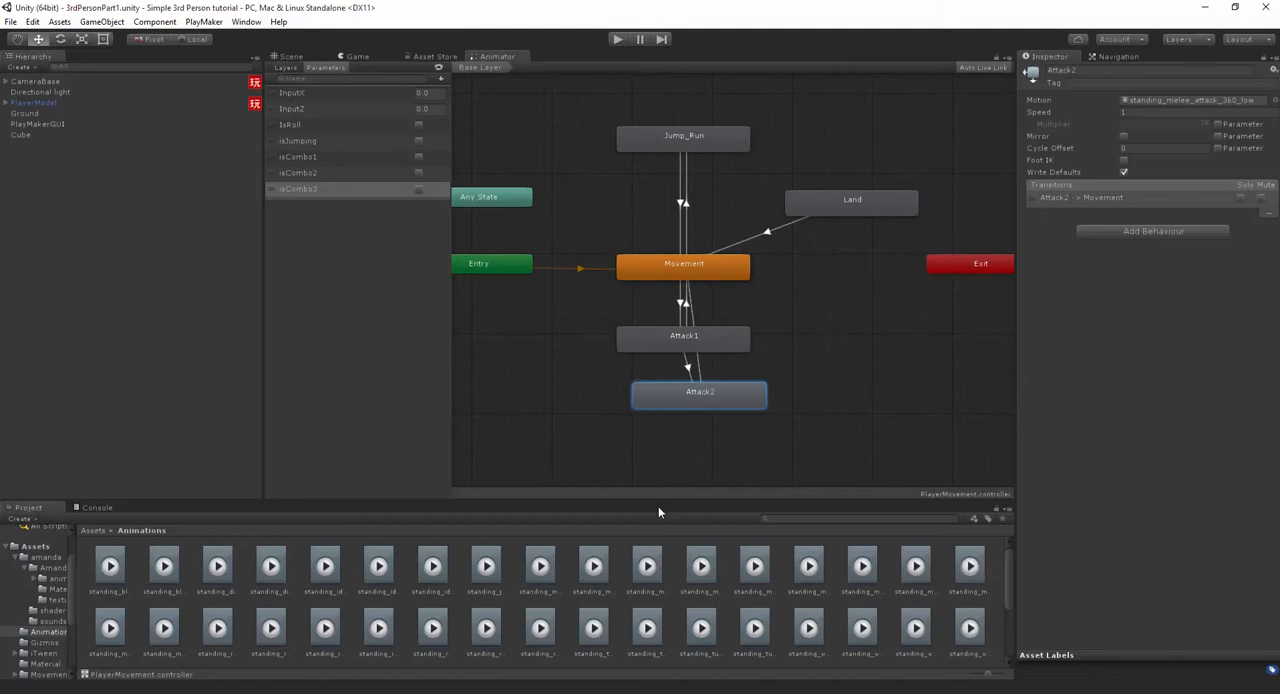
- Look through the clips in the Animations folder and preview standing_melee_combo_attack_ver_1
click(459, 575)
click(492, 569)
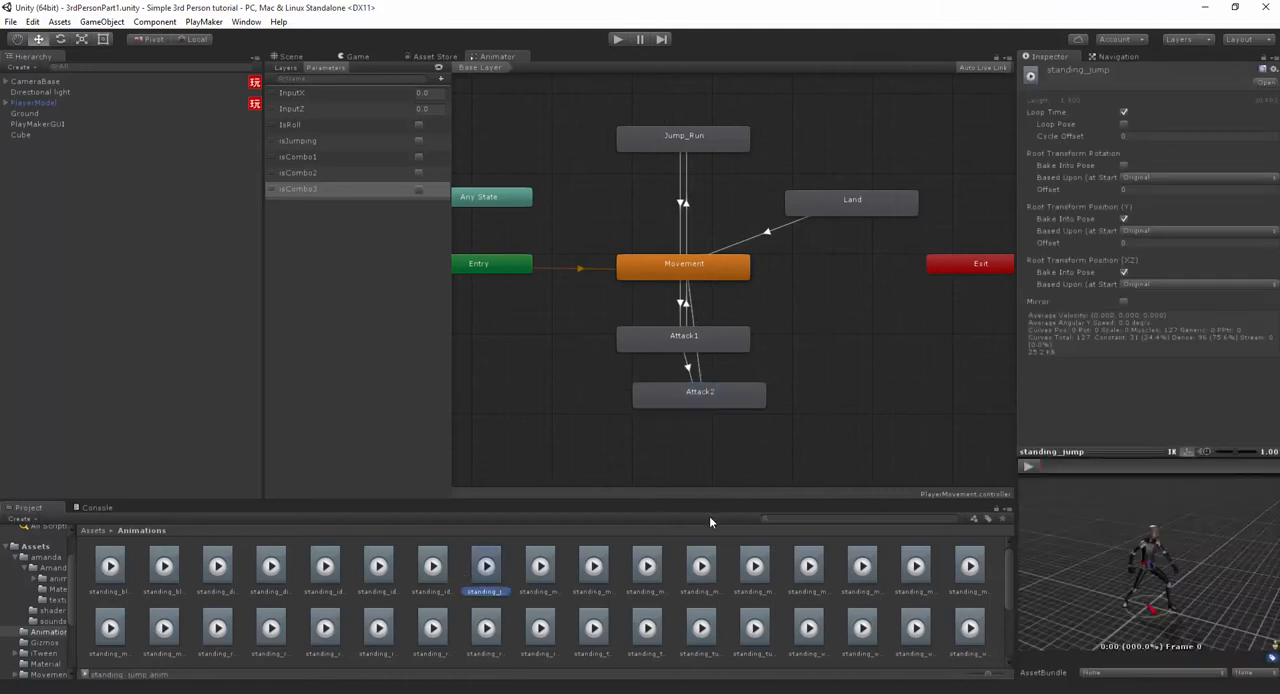
key(Right)
key(Right)
key(Right)
key(Right)
key(Right)
key(Right)
key(Right)
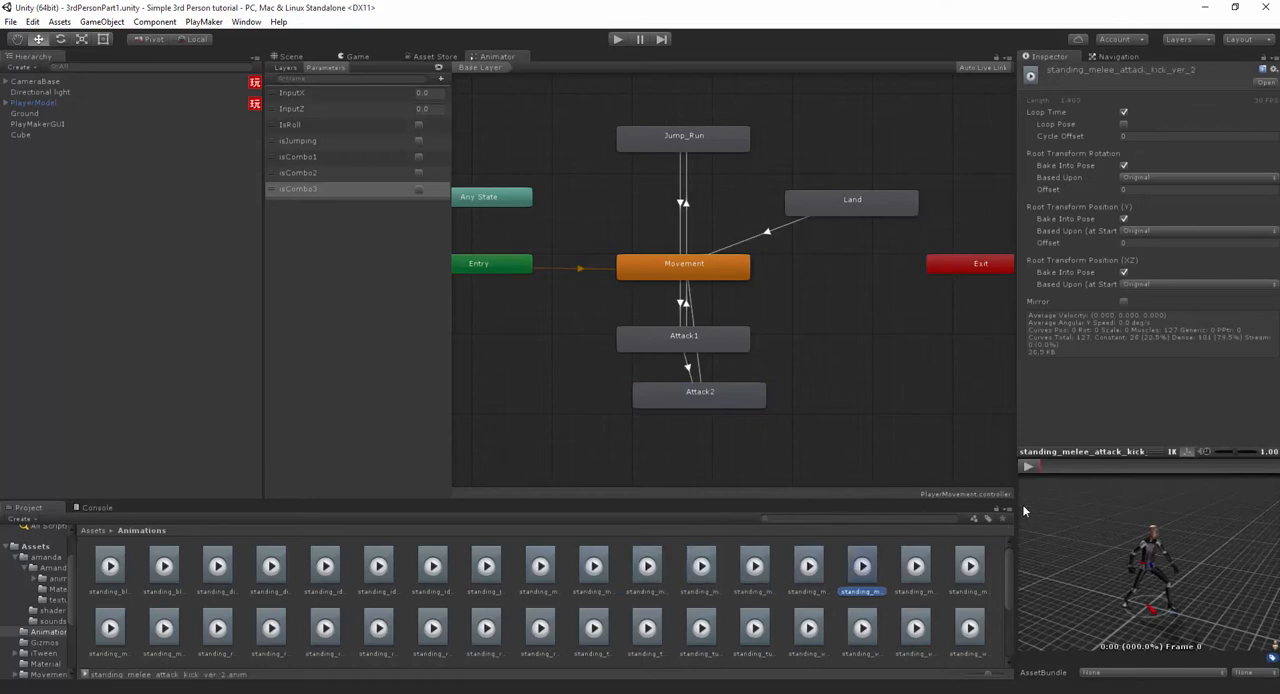
key(Right)
click(1031, 466)
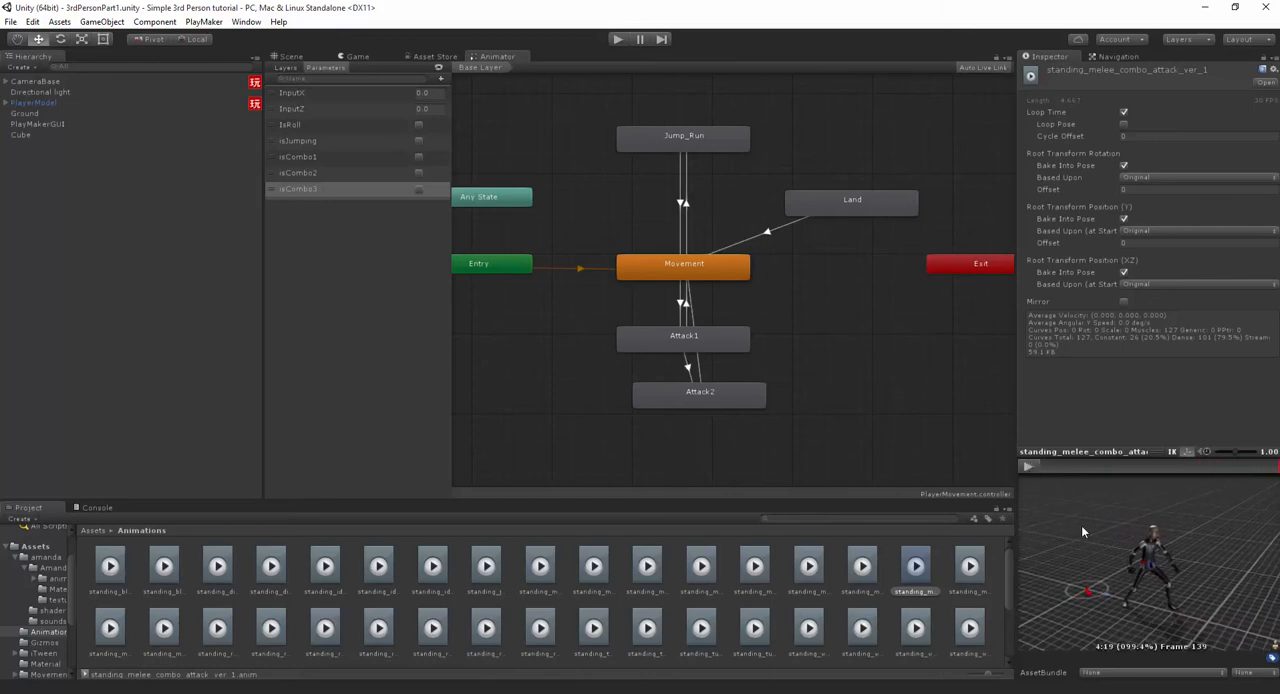
- Add the standing_melee_combo_attack_ver_1 clip as a state below Attack2 and rename it Attack3
mouse_move(781, 451)
mouse_down()
mouse_move(853, 470)
mouse_move(783, 441)
mouse_up()
click(1103, 72)
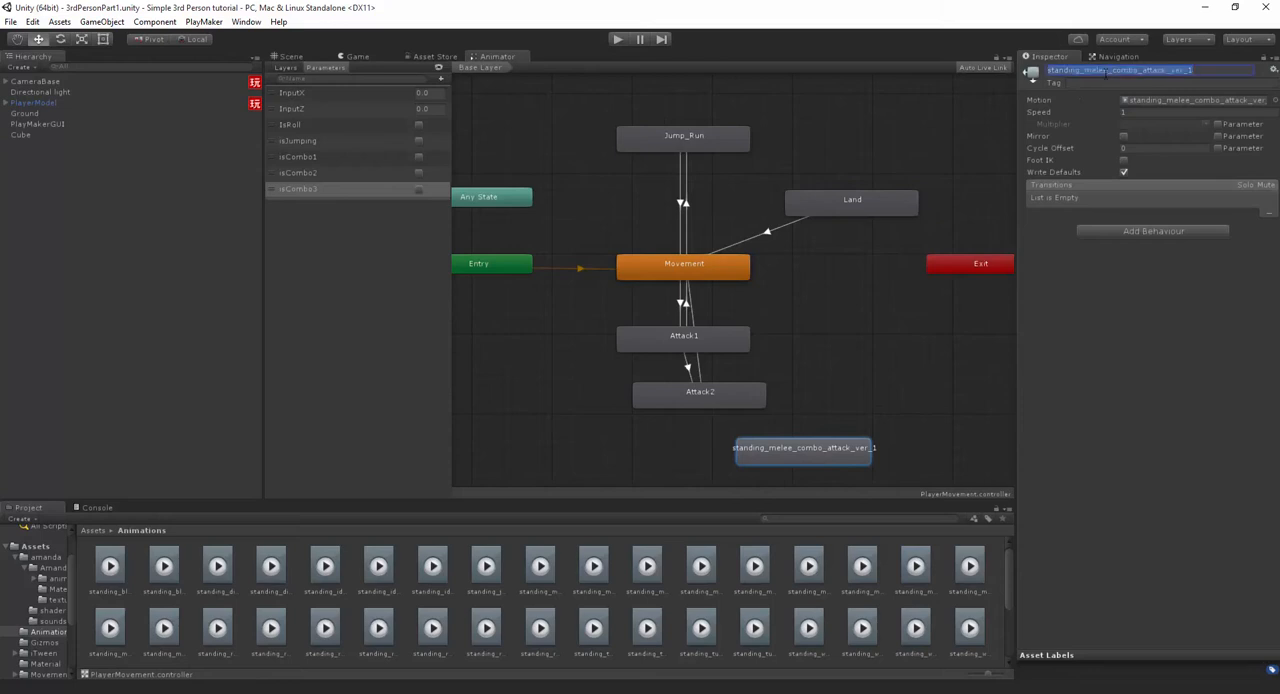
text(Attack3)
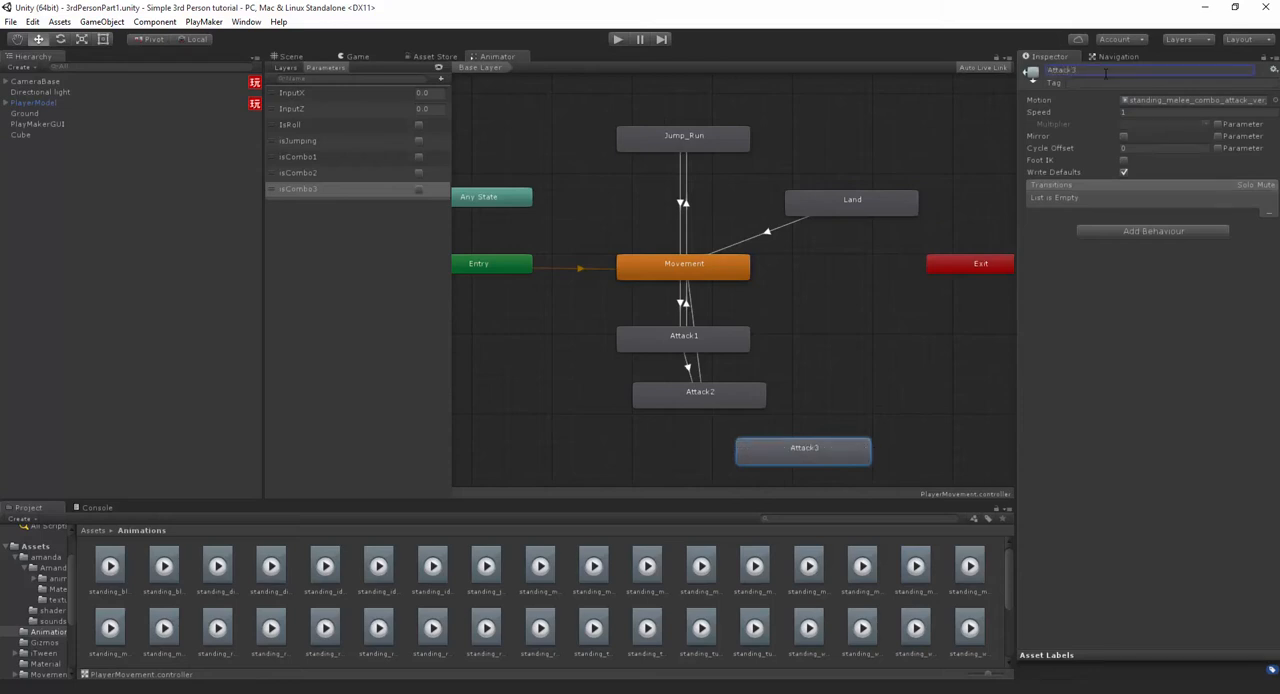
- Create a transition from Attack2 to Attack3 and another from Attack3 back to Movement
right_click(699, 400)
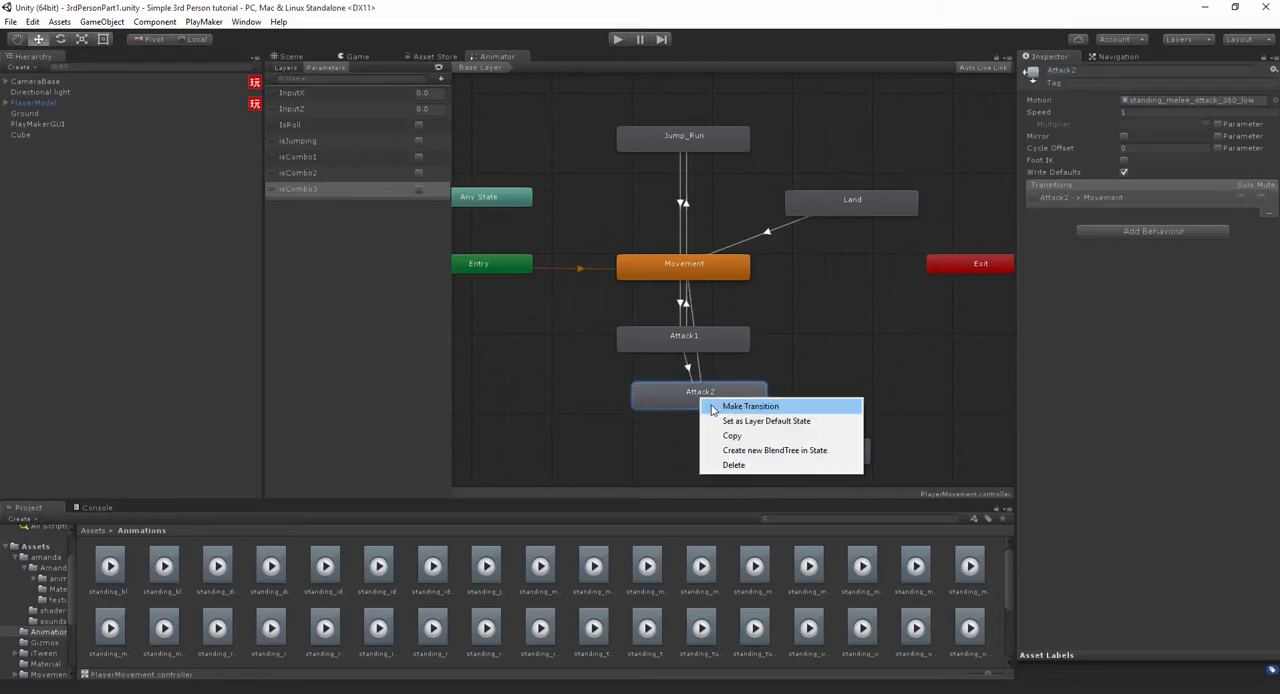
click(725, 406)
click(799, 451)
right_click(799, 451)
click(824, 462)
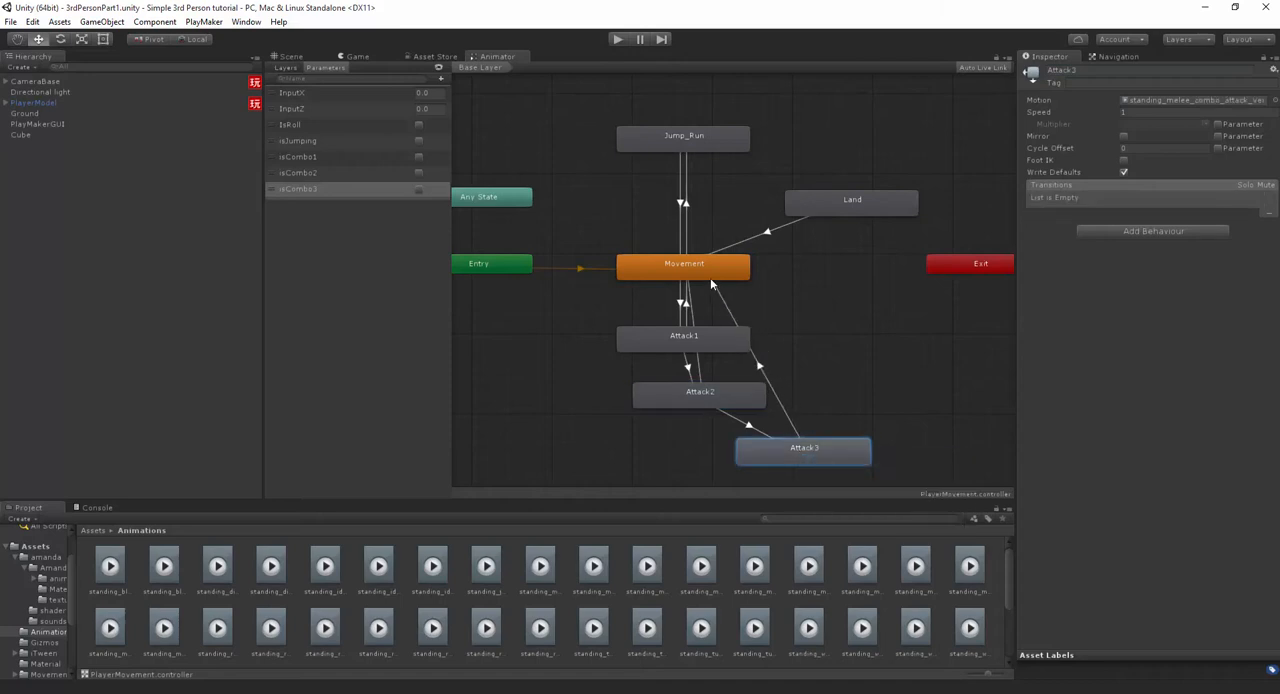
click(705, 272)
- Arrange the Attack3 state beneath Attack2, offset slightly so its transition lines stay distinguishable
drag(777, 451, 768, 458)
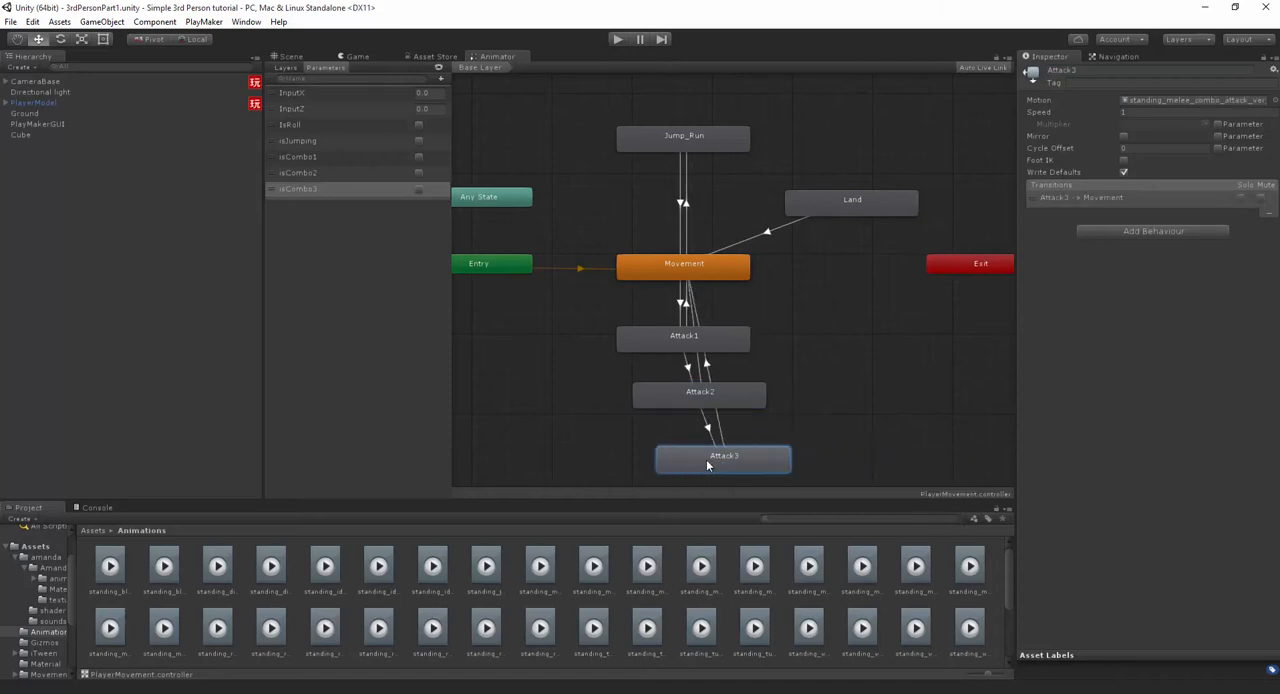
drag(707, 462, 706, 461)
click(798, 451)
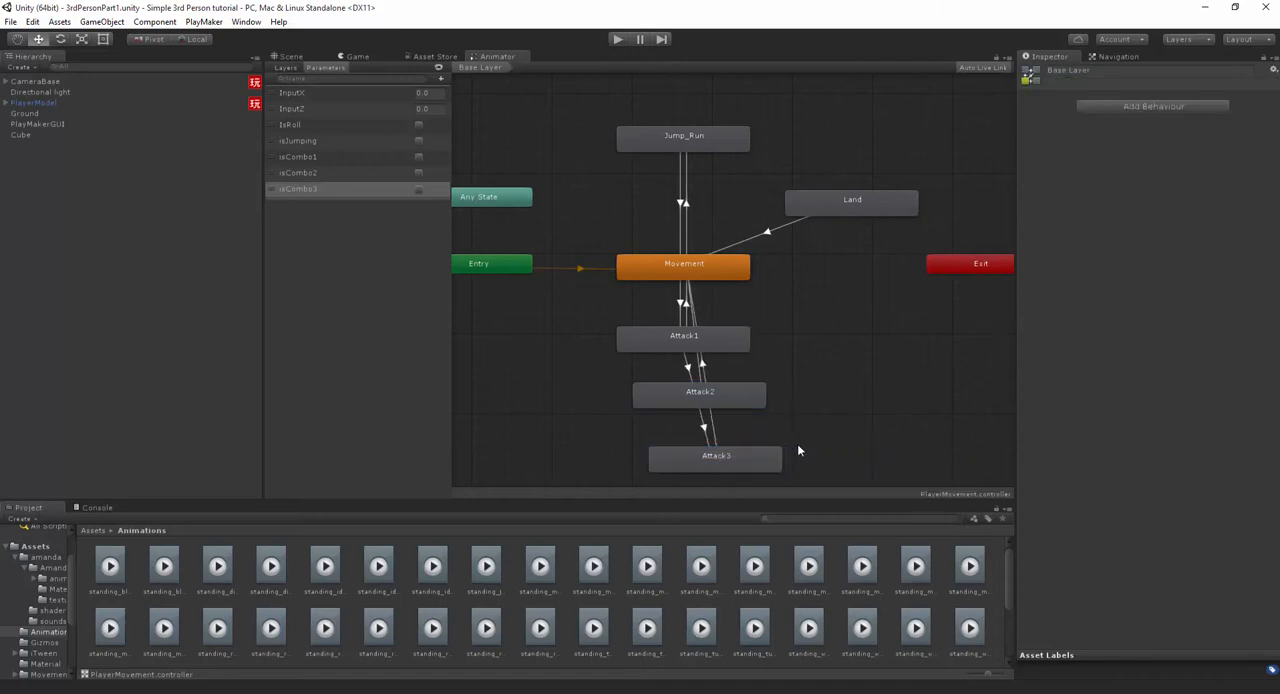
middle_drag(766, 447, 790, 382)
click(718, 386)
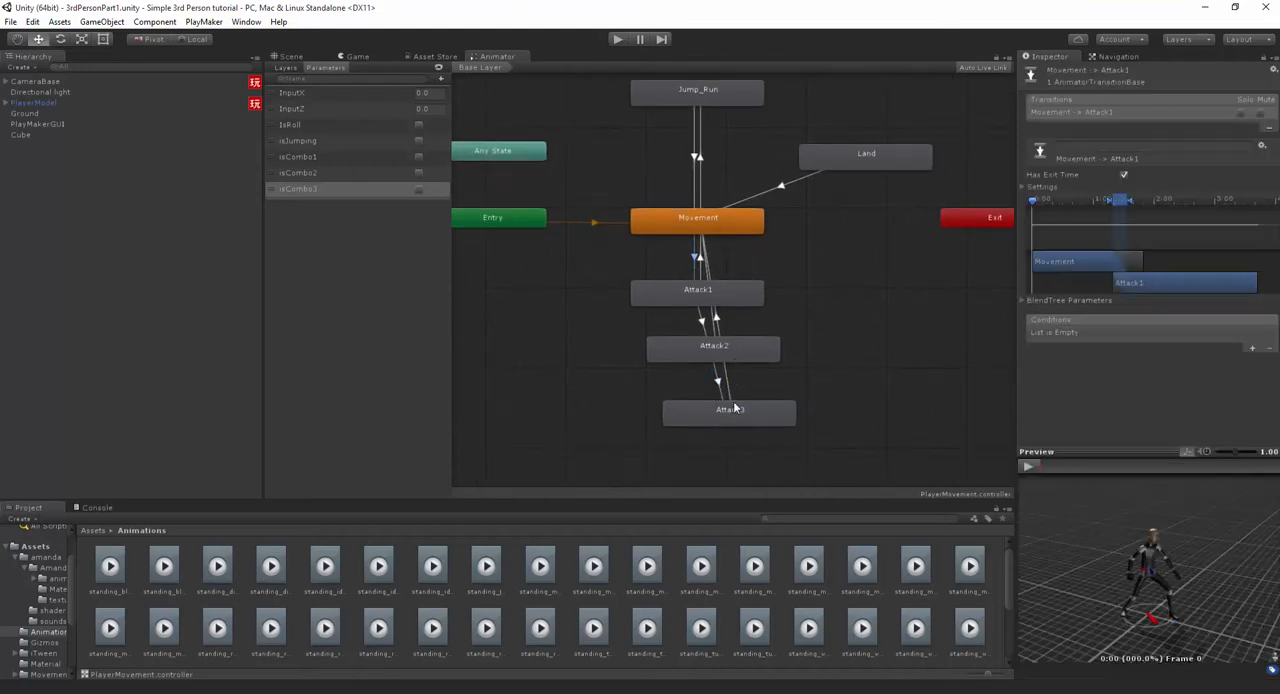
drag(737, 406, 744, 411)
- Add an isCombo1 true condition to the transition from Movement to Attack1
click(695, 268)
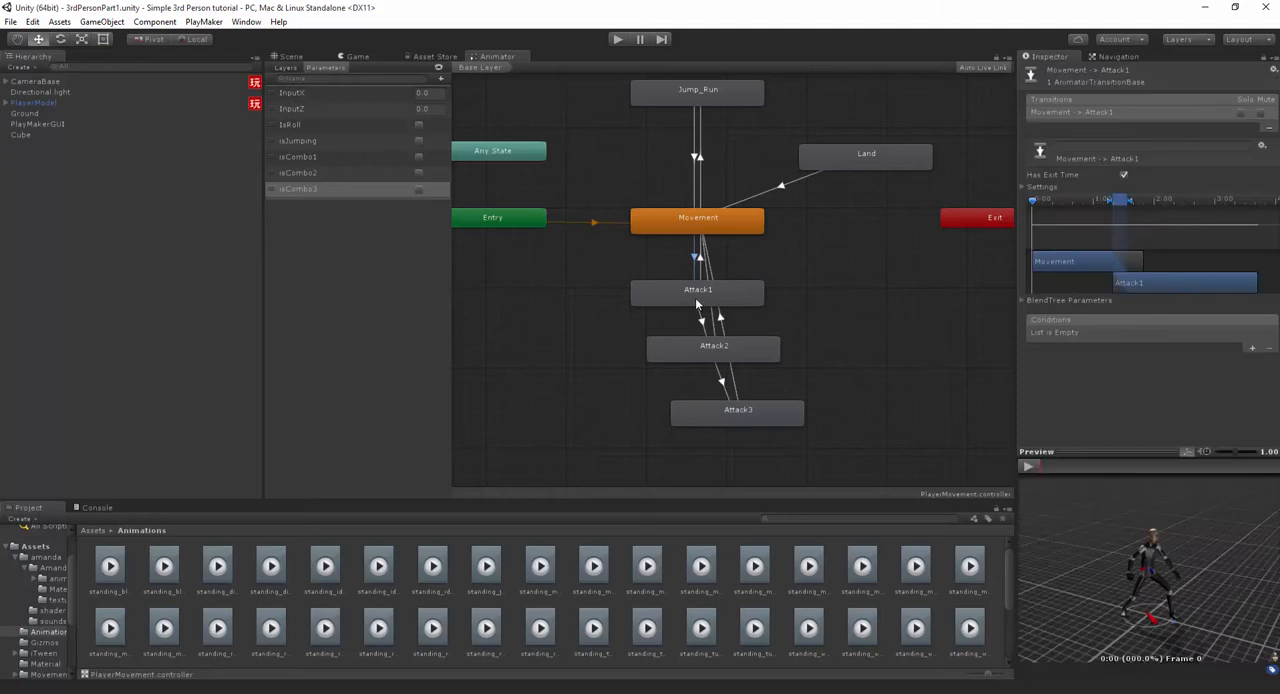
click(1252, 348)
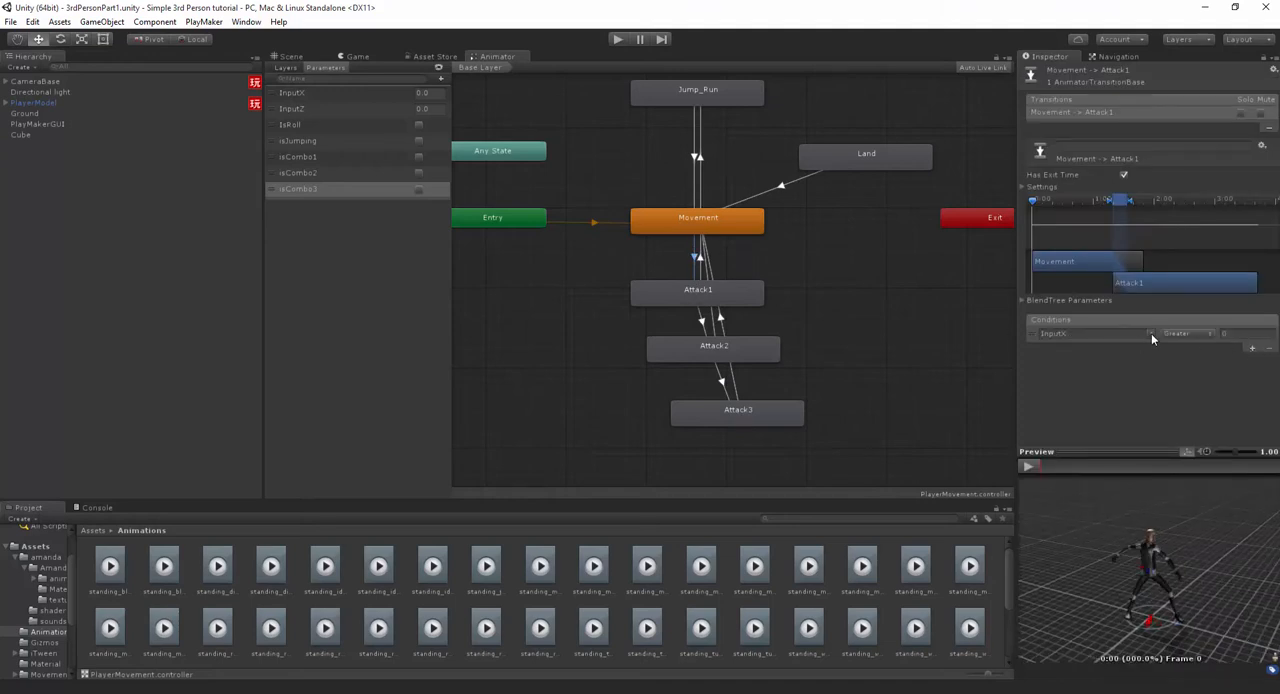
click(1150, 334)
click(1190, 407)
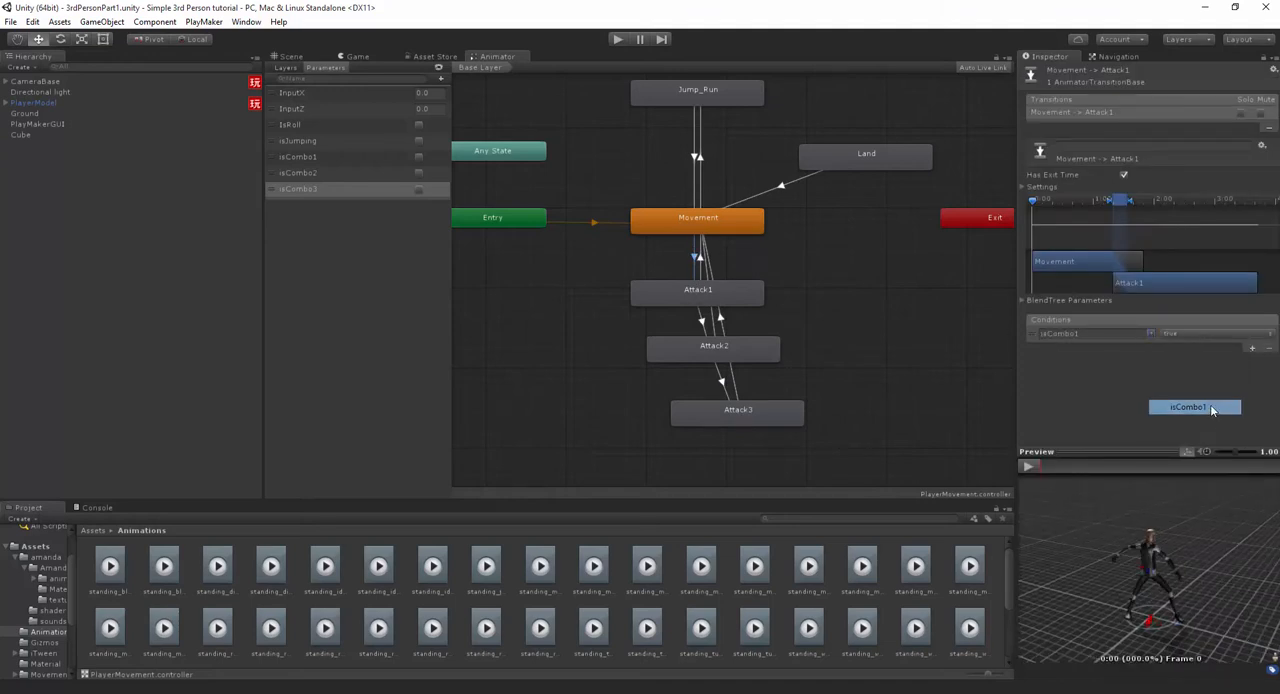
- Add an isCombo2 true condition to the transition from Attack1 to Attack2
click(704, 326)
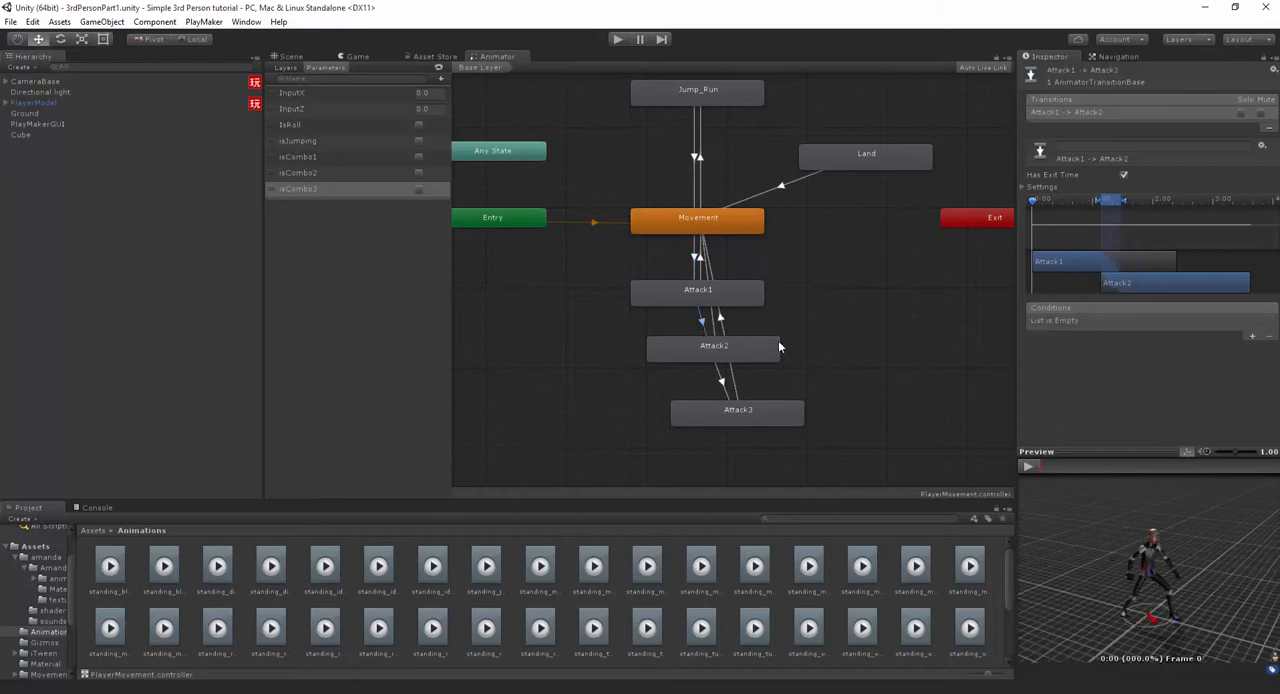
click(1250, 341)
click(1152, 321)
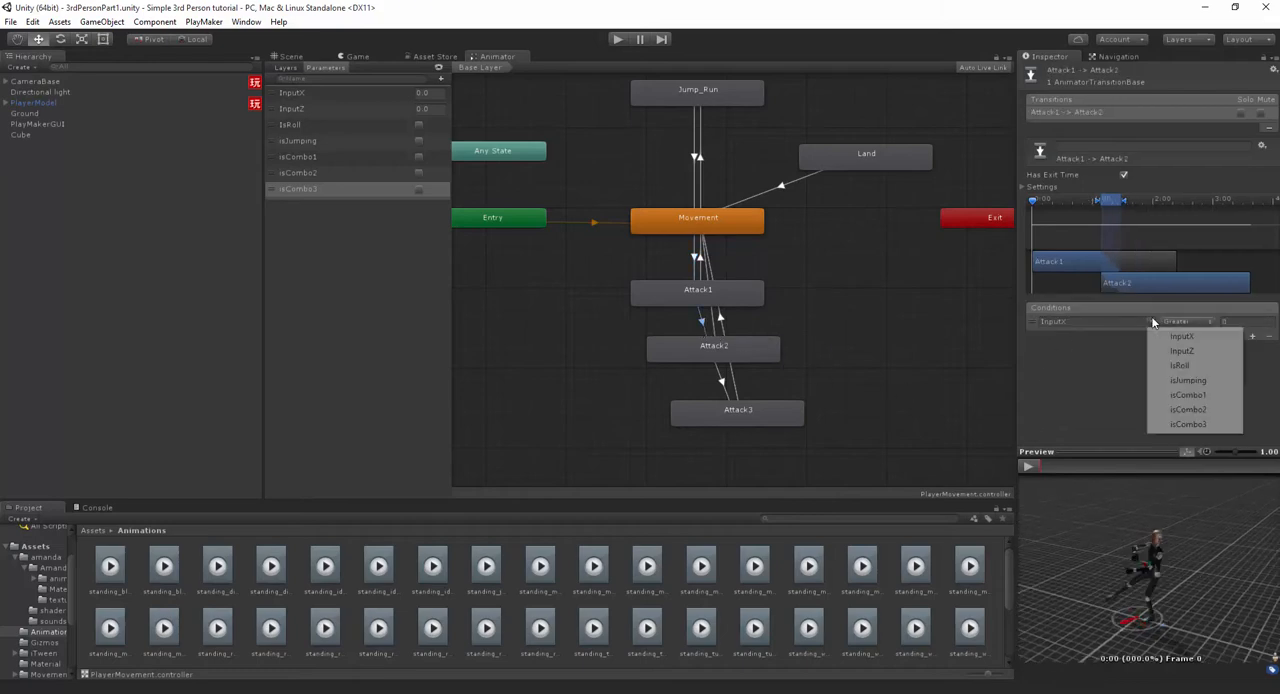
click(1188, 409)
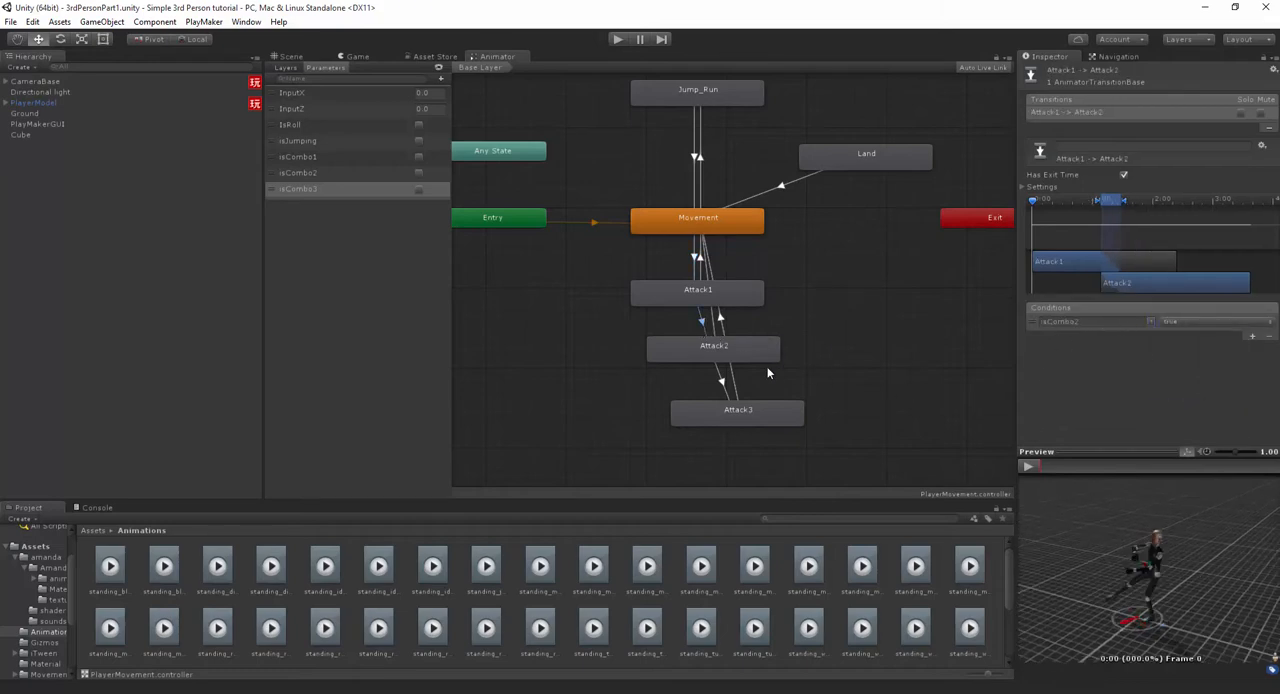
- Move the Attack2 to Attack3 transition earlier, to about the middle of the Attack2 clip, and preview the blend
click(728, 384)
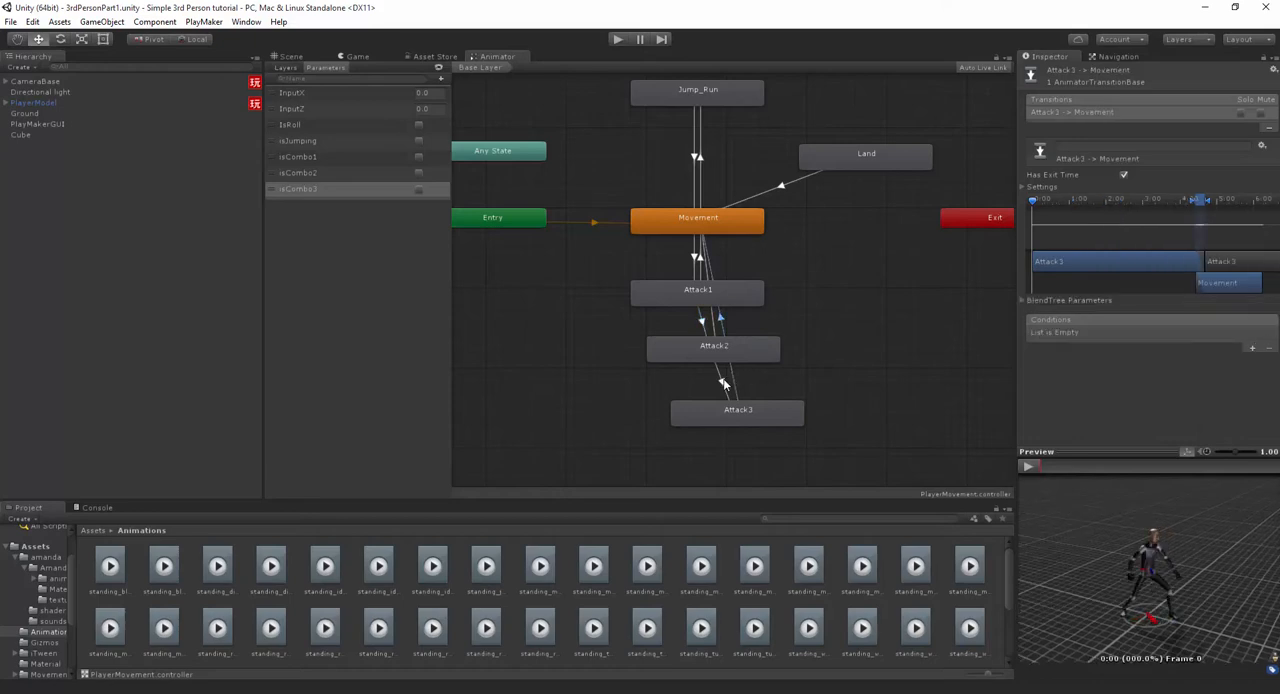
click(1034, 466)
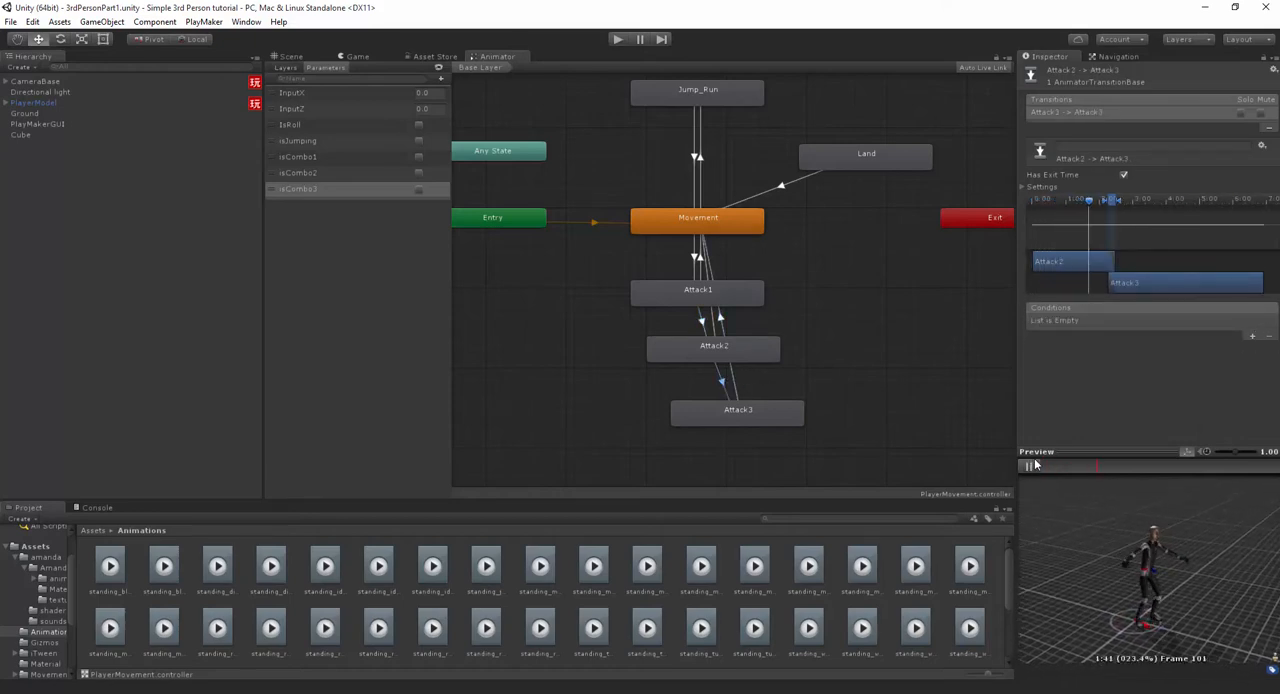
click(1095, 205)
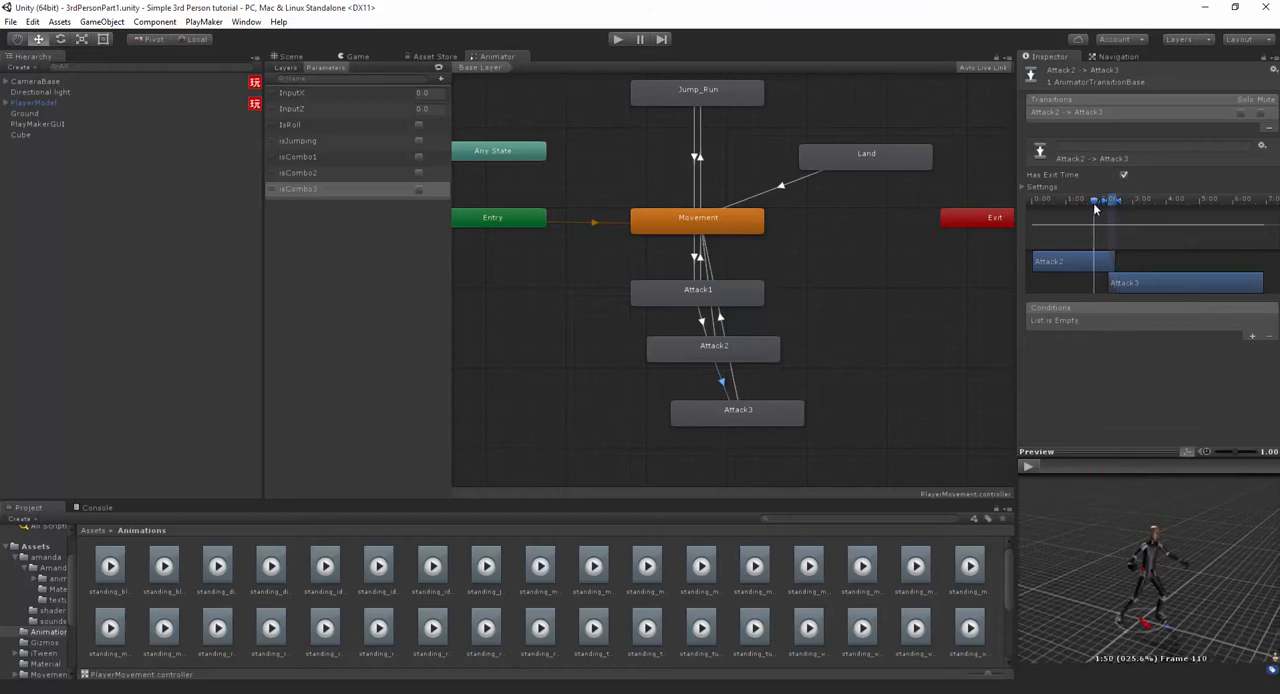
mouse_move(1095, 205)
mouse_down()
mouse_move(1041, 210)
mouse_move(1088, 204)
mouse_move(1066, 205)
mouse_up()
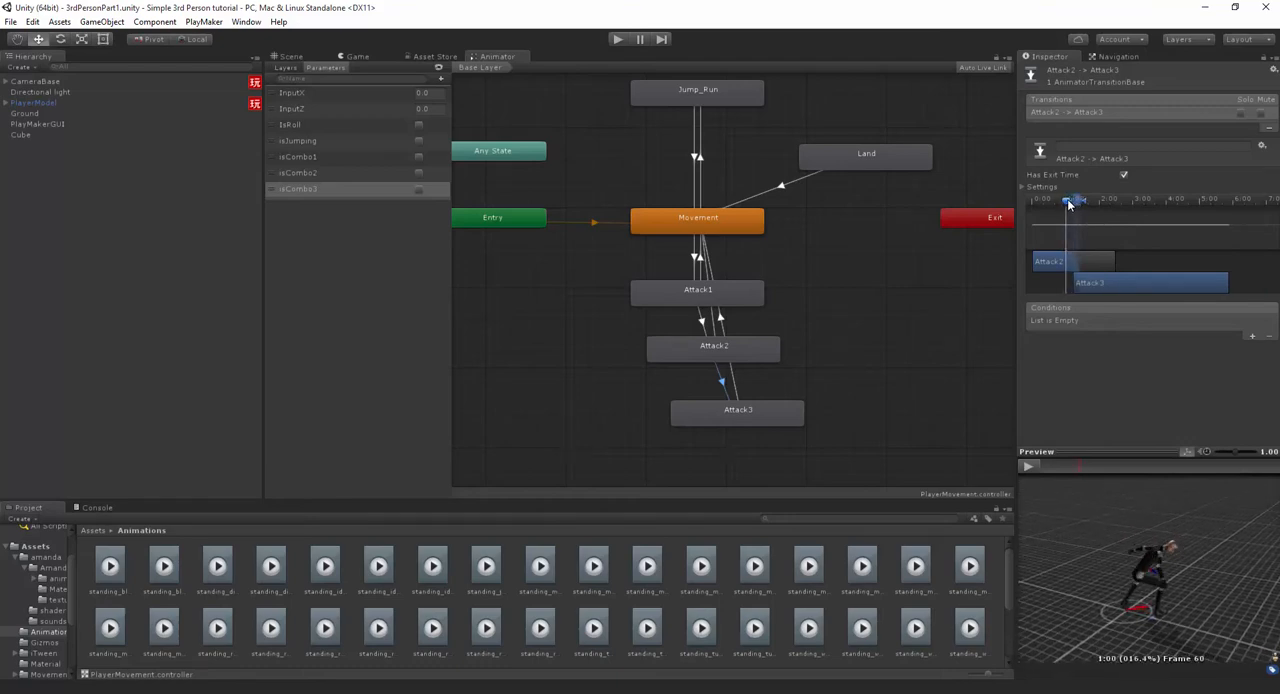
click(1027, 467)
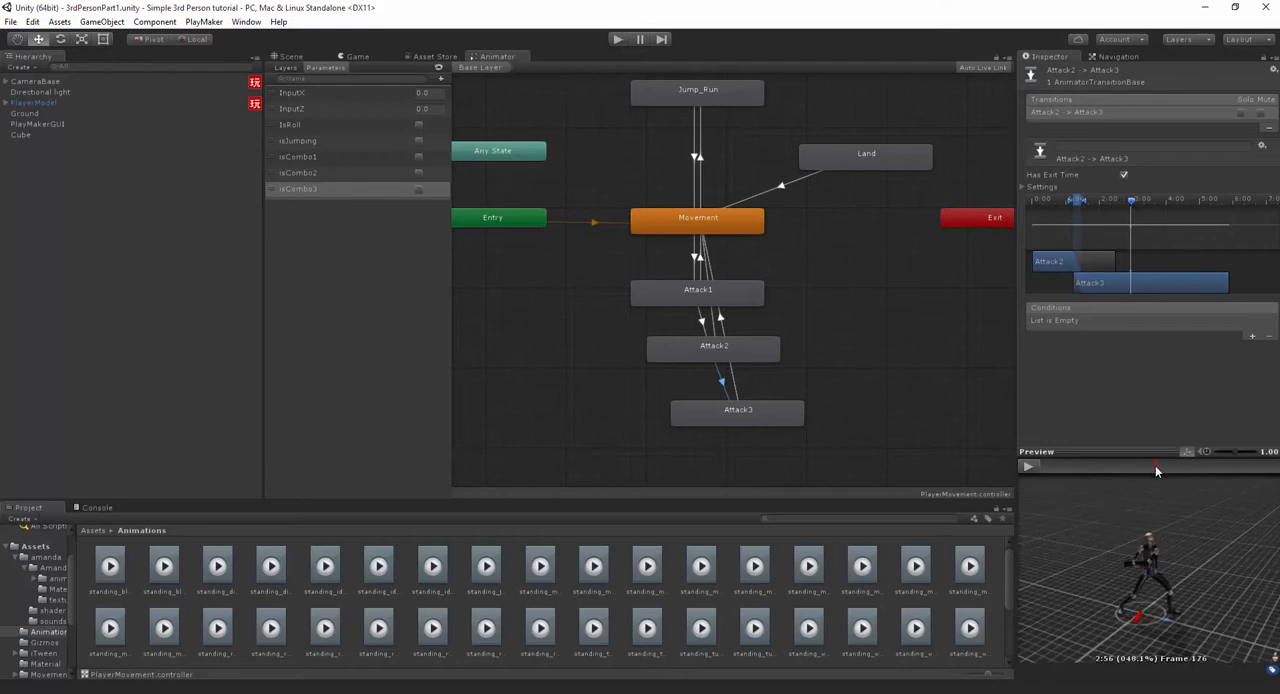
mouse_move(1078, 201)
mouse_down()
mouse_move(1136, 210)
mouse_move(1076, 205)
mouse_up()
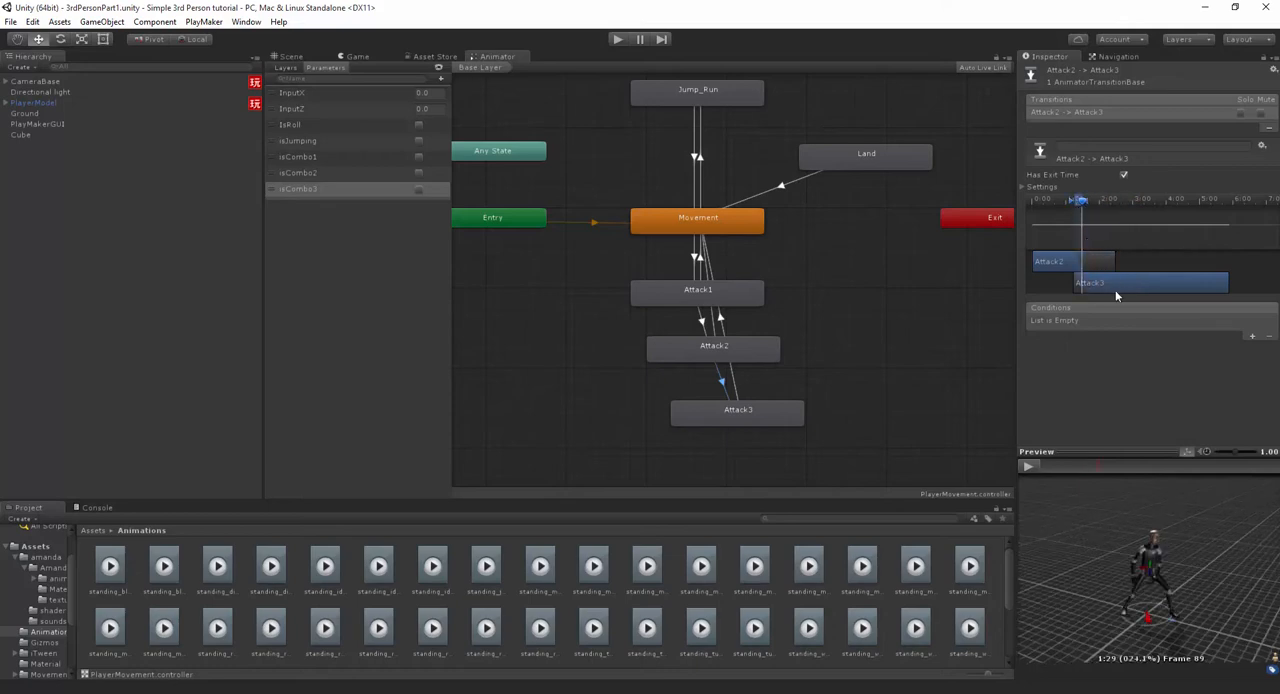
- Shift the Attack3 clip earlier in the transition timeline so its opening portion is skipped, scrubbing to check the blend from Attack2
drag(1115, 290, 1087, 288)
mouse_move(1084, 207)
mouse_down()
mouse_move(1051, 213)
mouse_move(1093, 209)
mouse_up()
drag(1105, 287, 1113, 287)
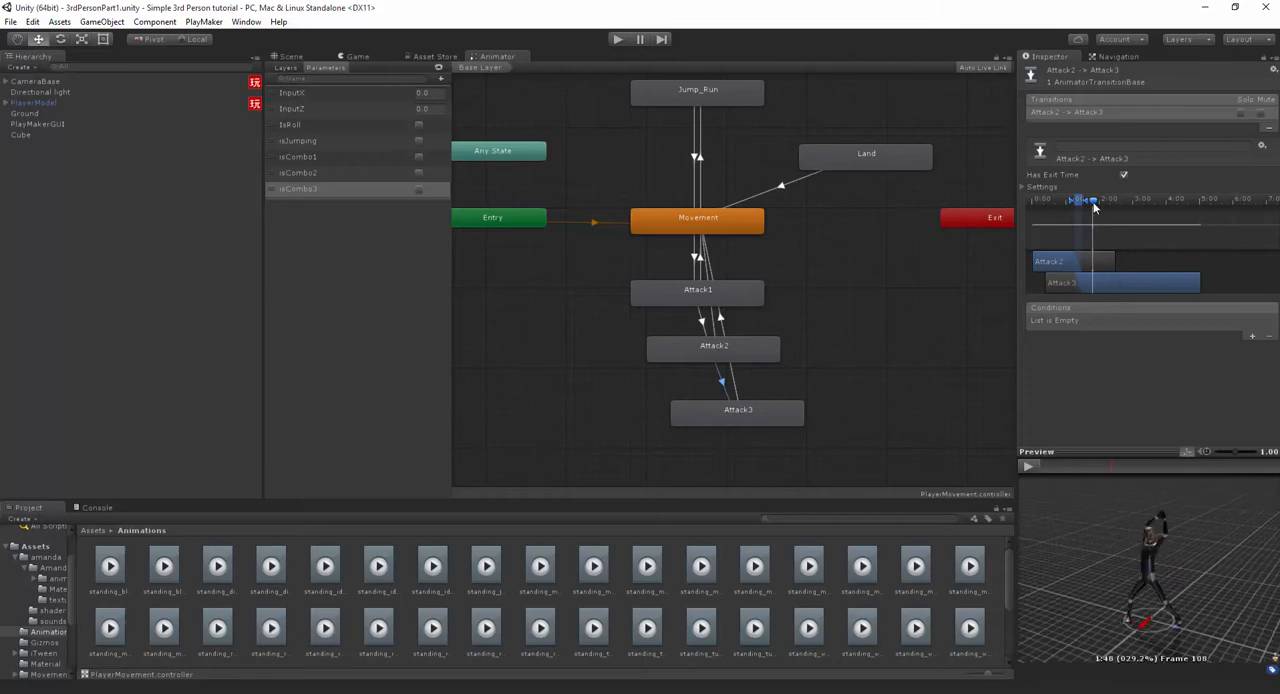
drag(1093, 208, 1070, 219)
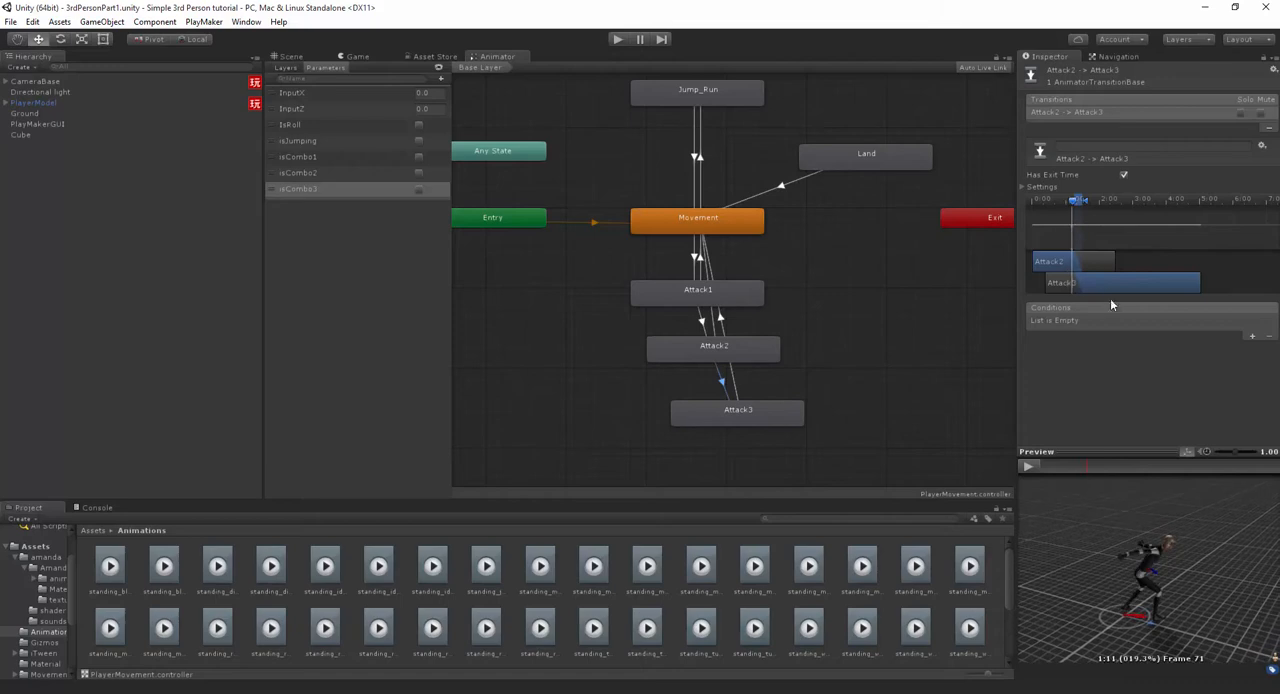
drag(1108, 286, 1116, 284)
drag(1076, 207, 1182, 241)
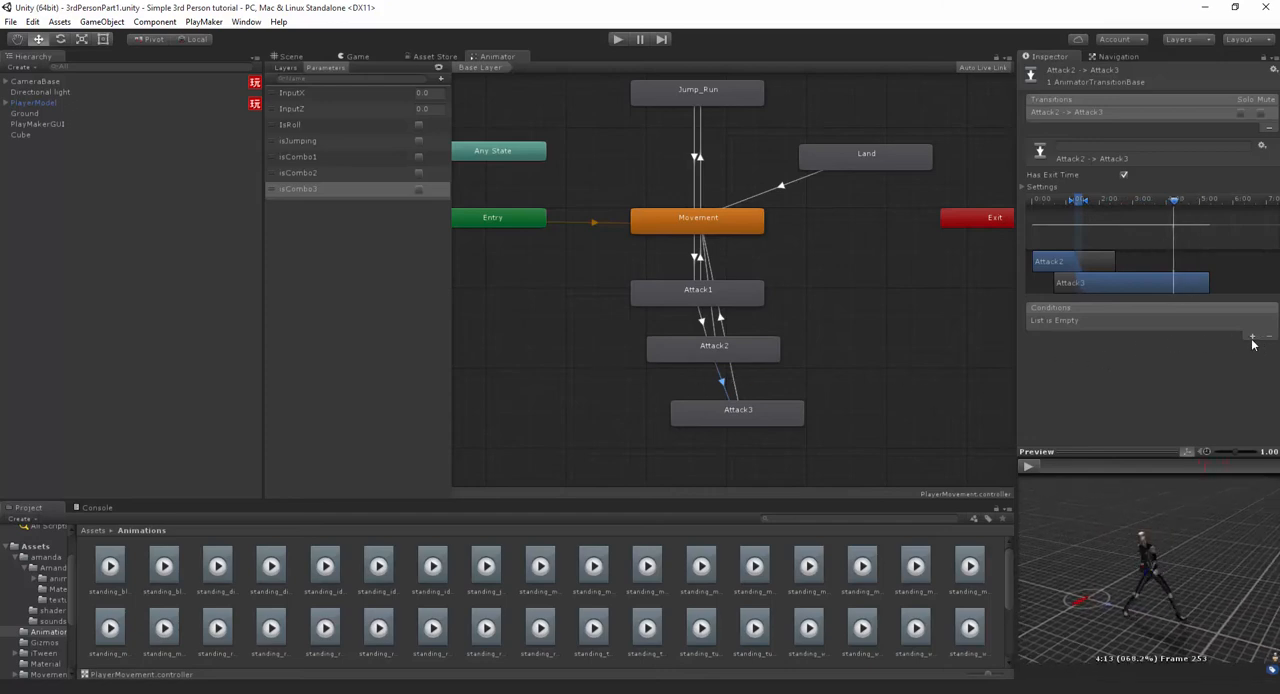
- Add an isCombo3 true condition to the transition from Attack2 to Attack3
click(700, 318)
click(723, 382)
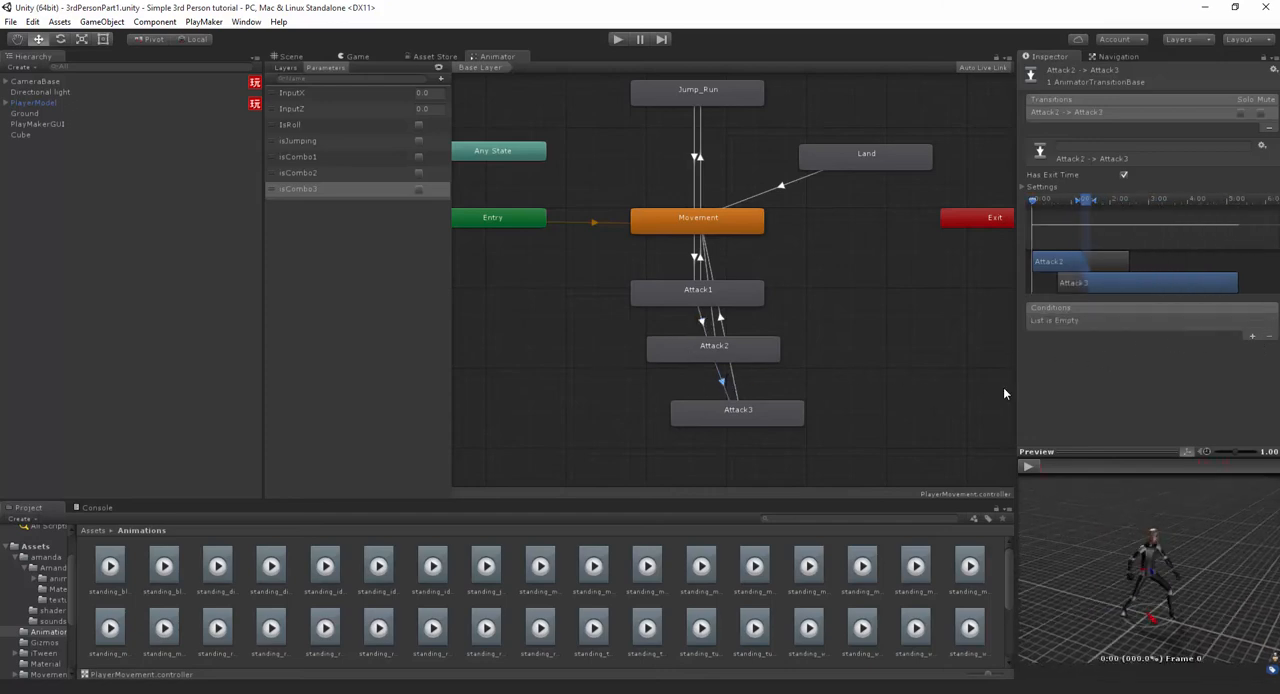
click(1251, 336)
click(1145, 322)
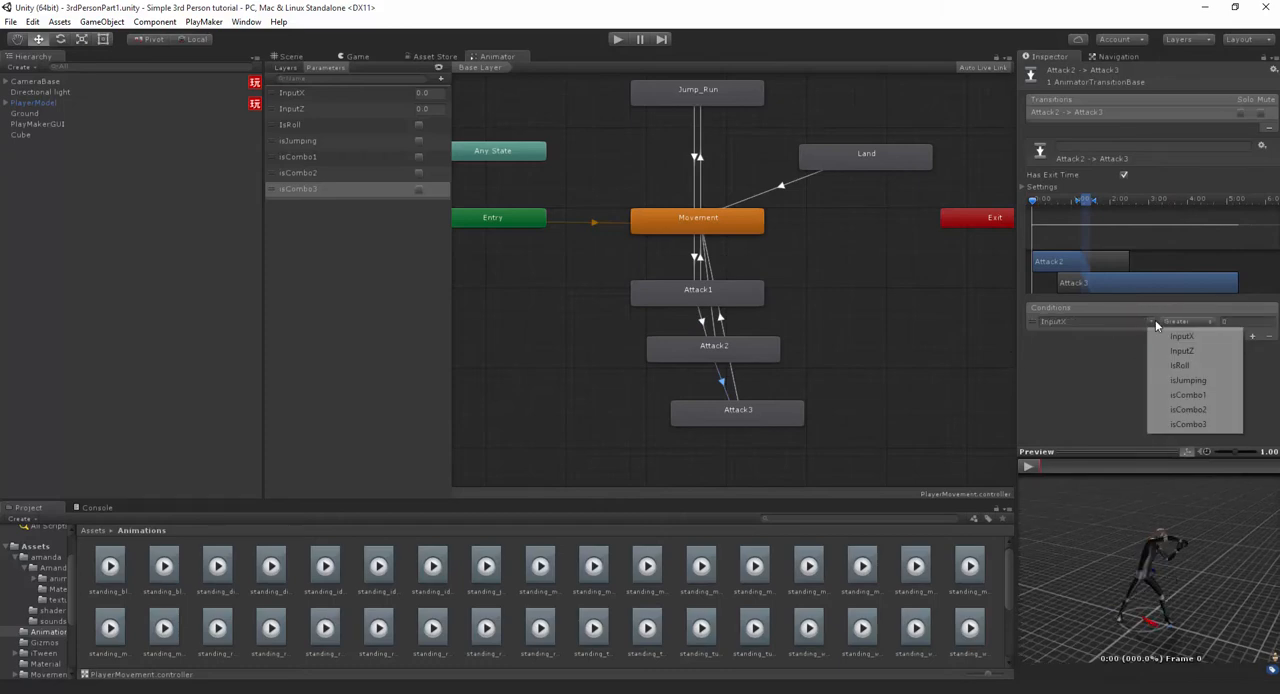
click(1187, 424)
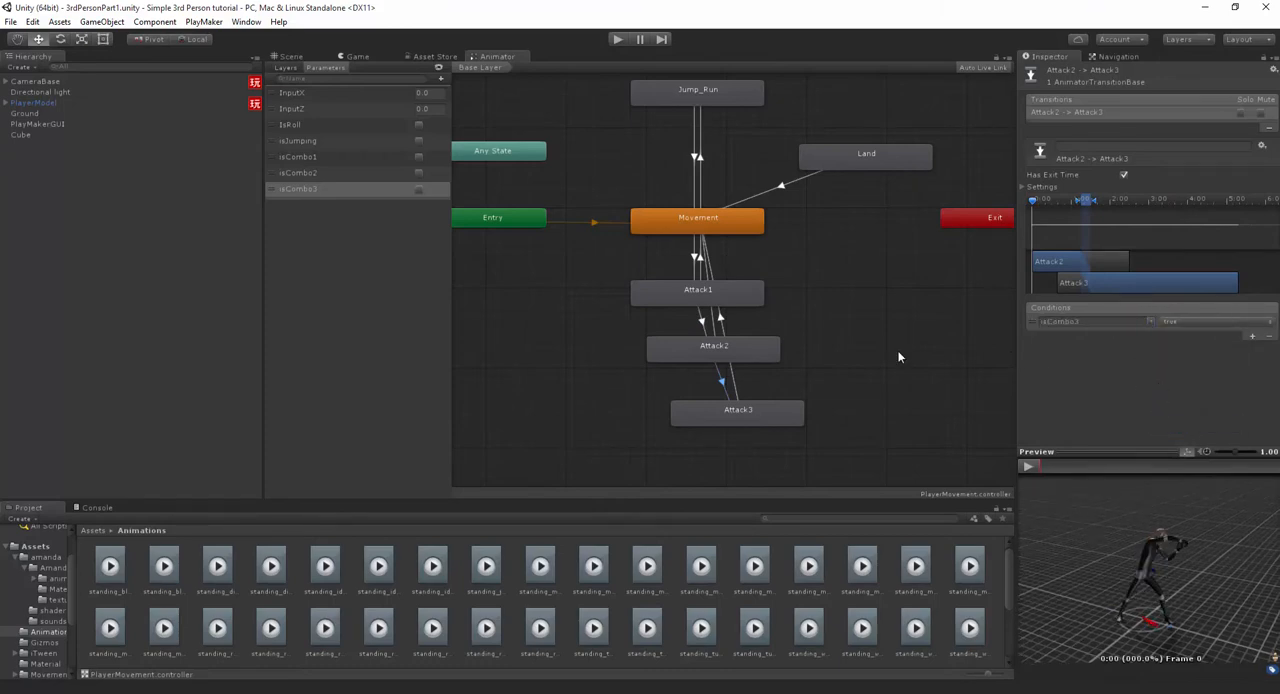
- Disable Has Exit Time on the transition from Movement to Attack1
click(734, 381)
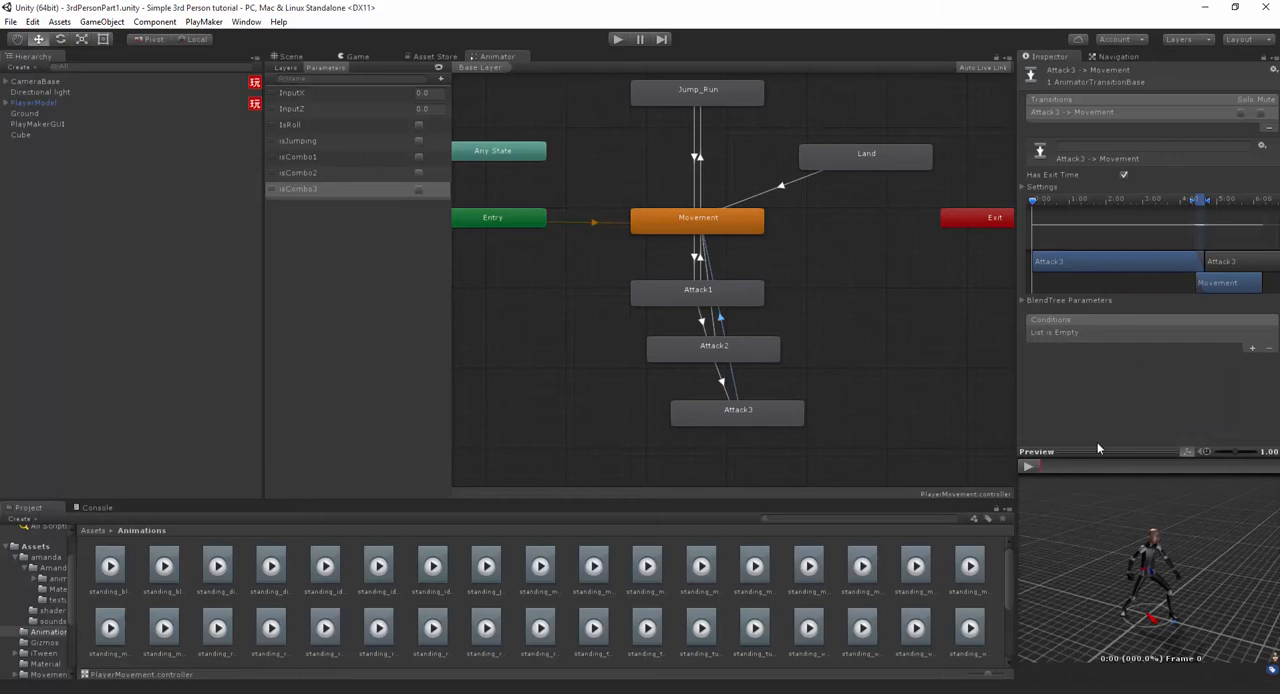
click(697, 258)
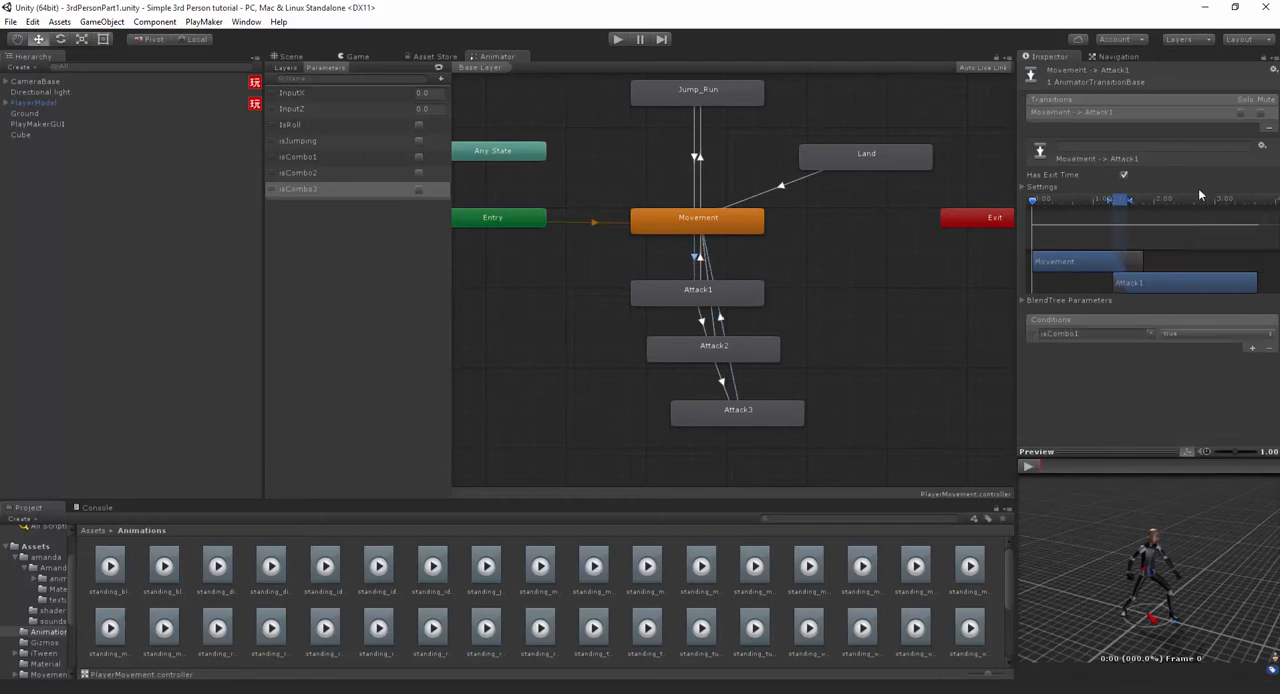
click(1122, 175)
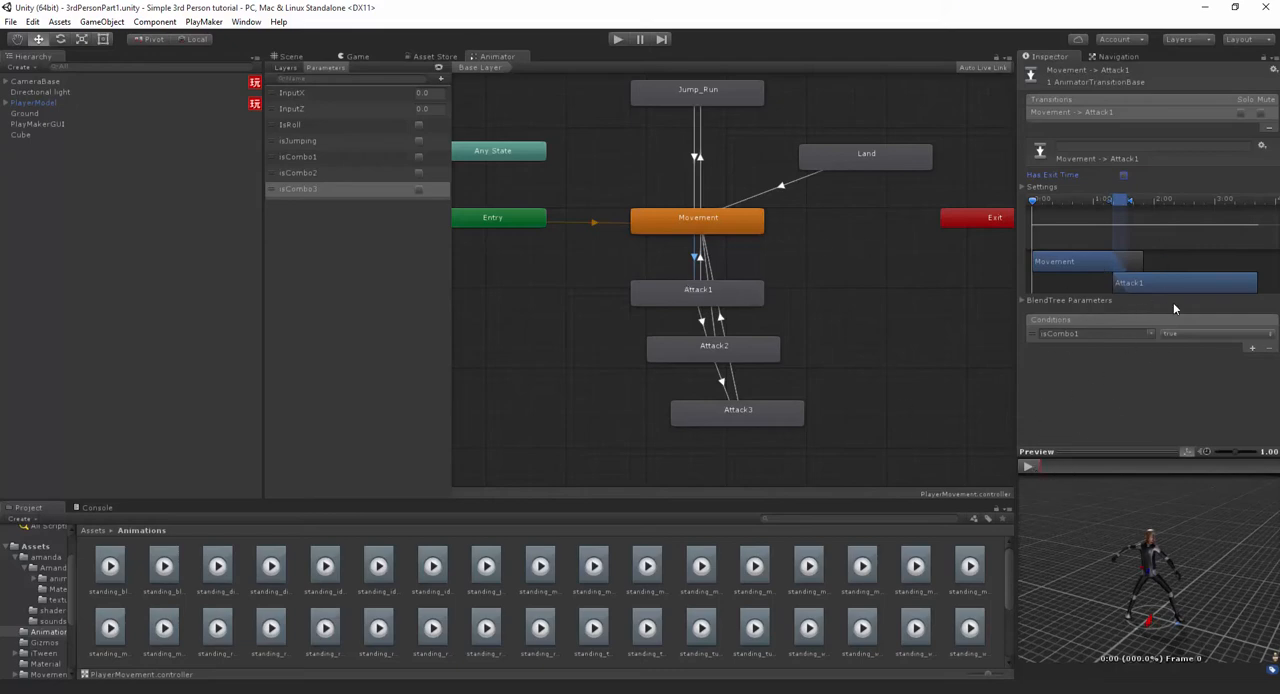
click(642, 386)
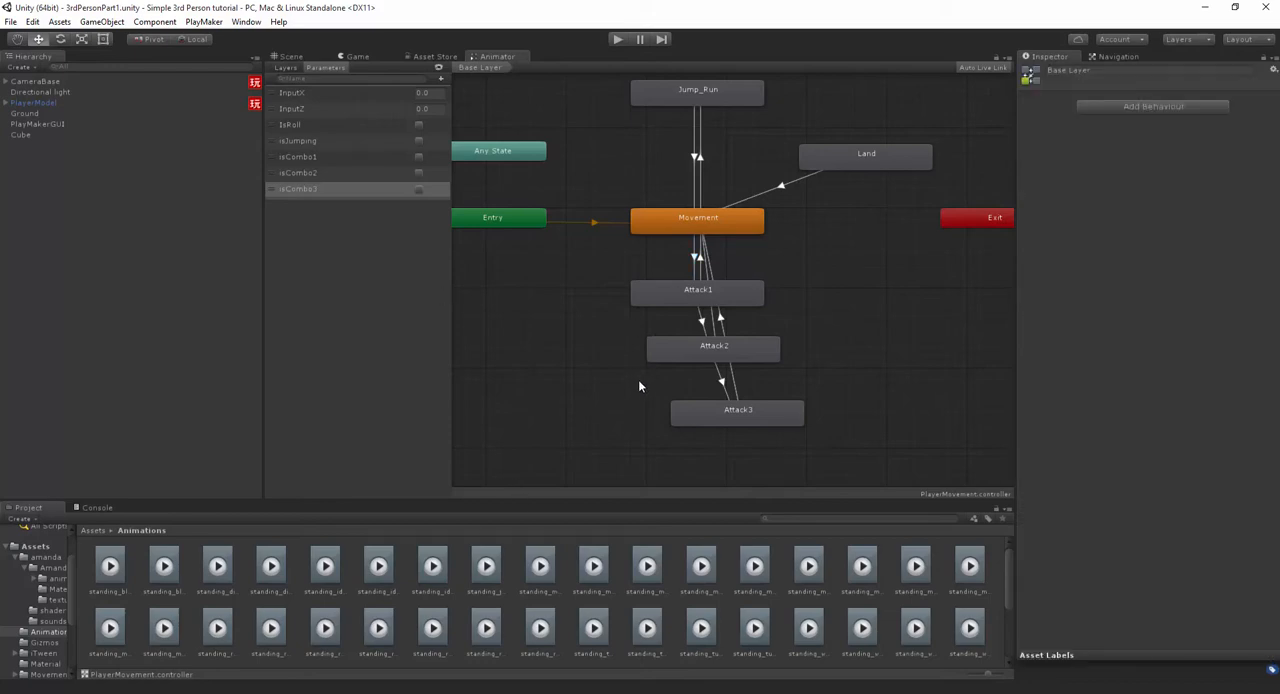
- Add a new PlayMakerFSM component to the PlayerModel object
click(6, 103)
click(27, 112)
click(27, 103)
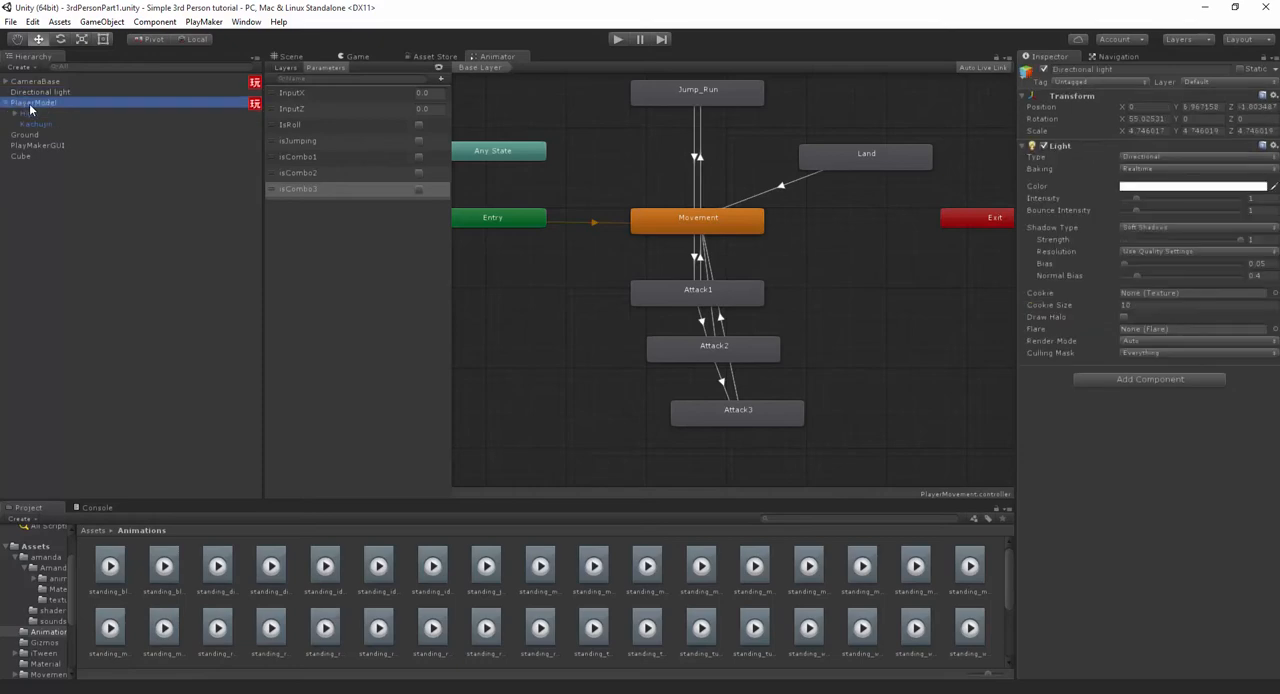
scroll(1139, 500, down, 5)
scroll(1130, 540, down, 4)
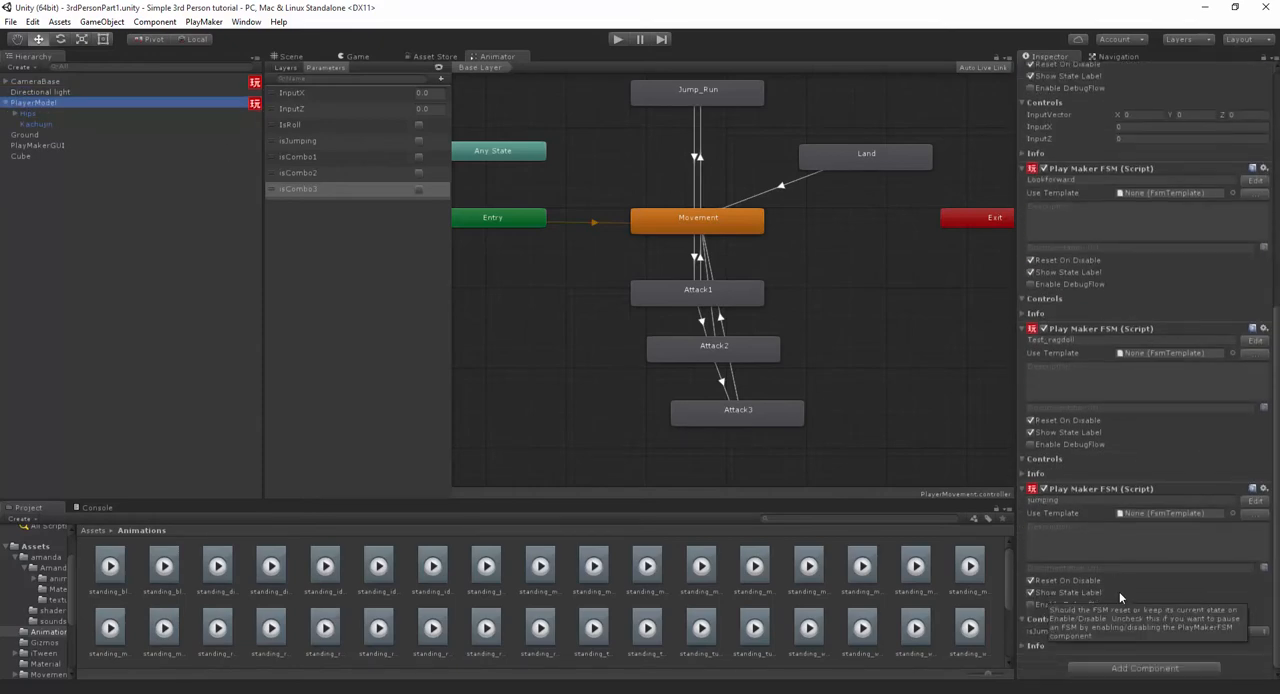
click(1136, 662)
key(Down)
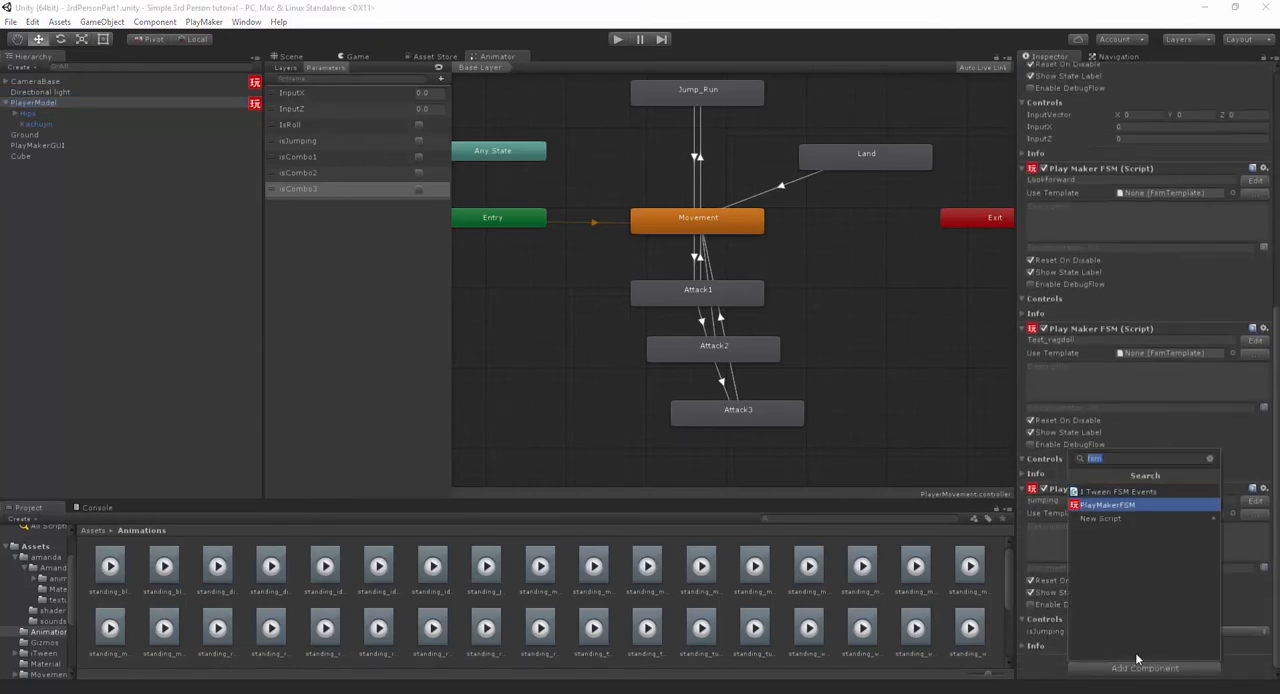
key(Return)
scroll(1190, 575, down, 4)
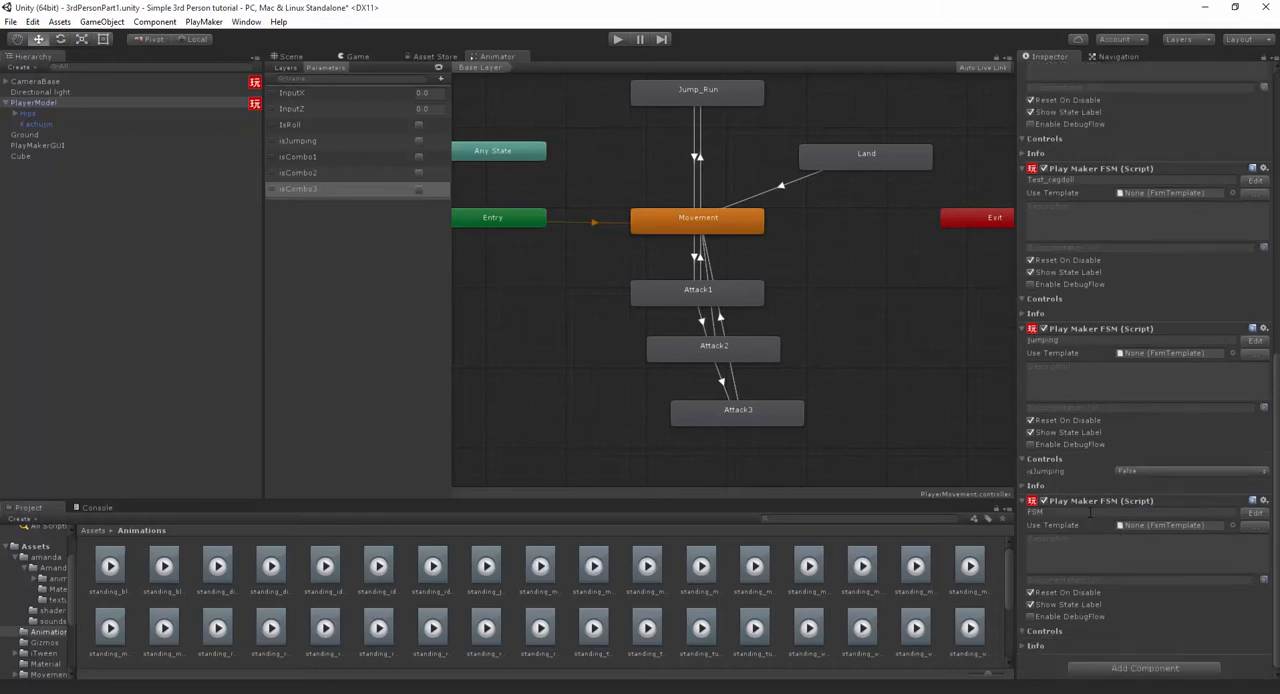
- Name the new FSM Weapon_System and open it for editing in PlayMaker
click(1090, 512)
text(Combo_Anima)
key(ctrl+a)
text(at)
click(1255, 512)
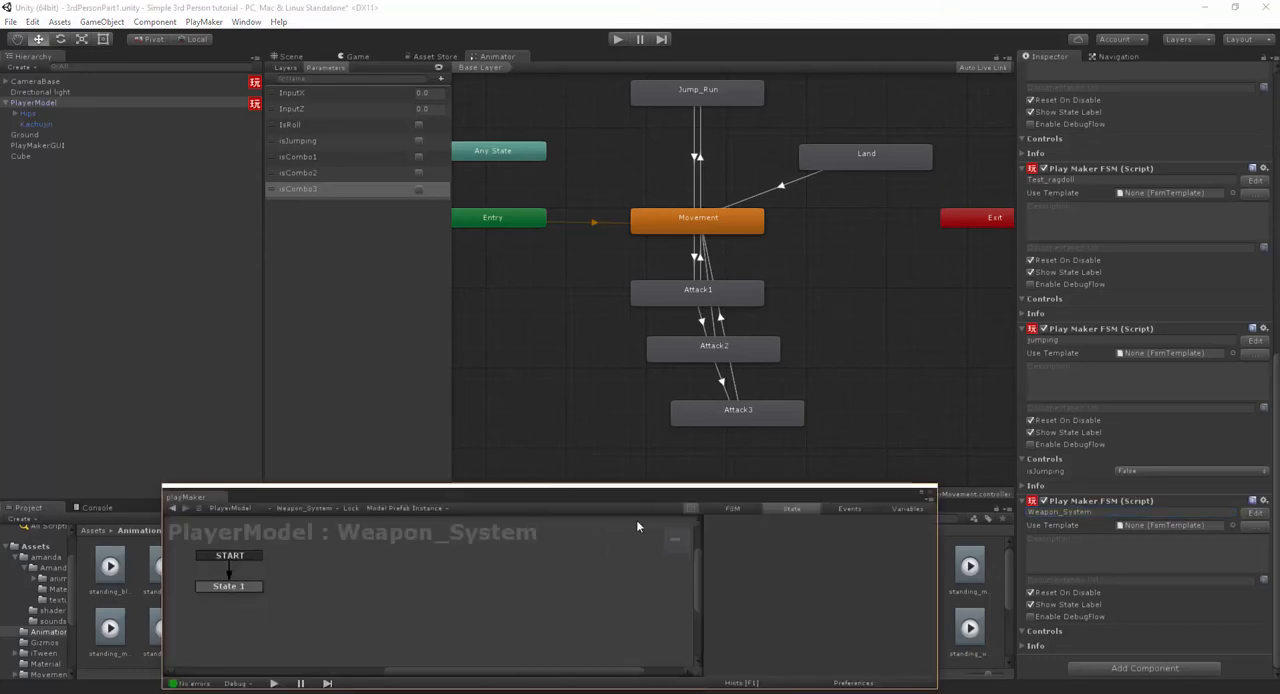
- Enlarge the PlayMaker editor window, move the start state toward the middle of the graph and rename it Idle
drag(466, 503, 632, 363)
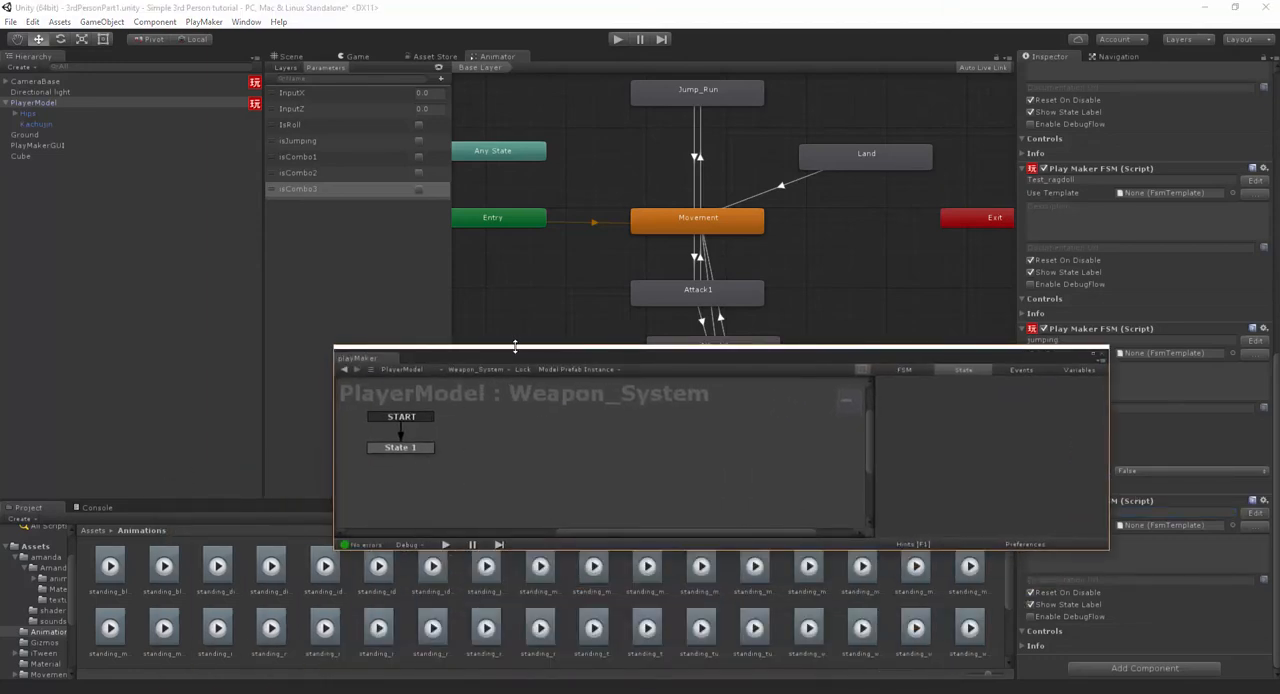
drag(514, 347, 514, 174)
click(428, 276)
drag(428, 278, 551, 350)
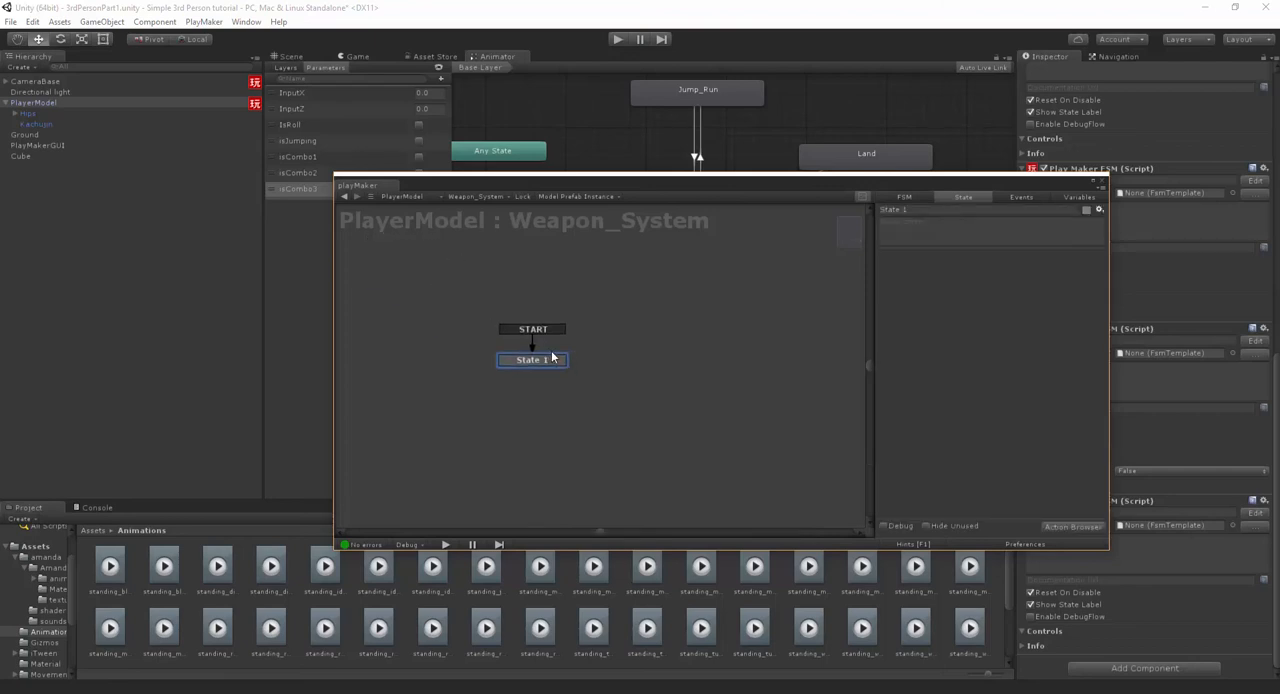
click(919, 212)
text(Idle)
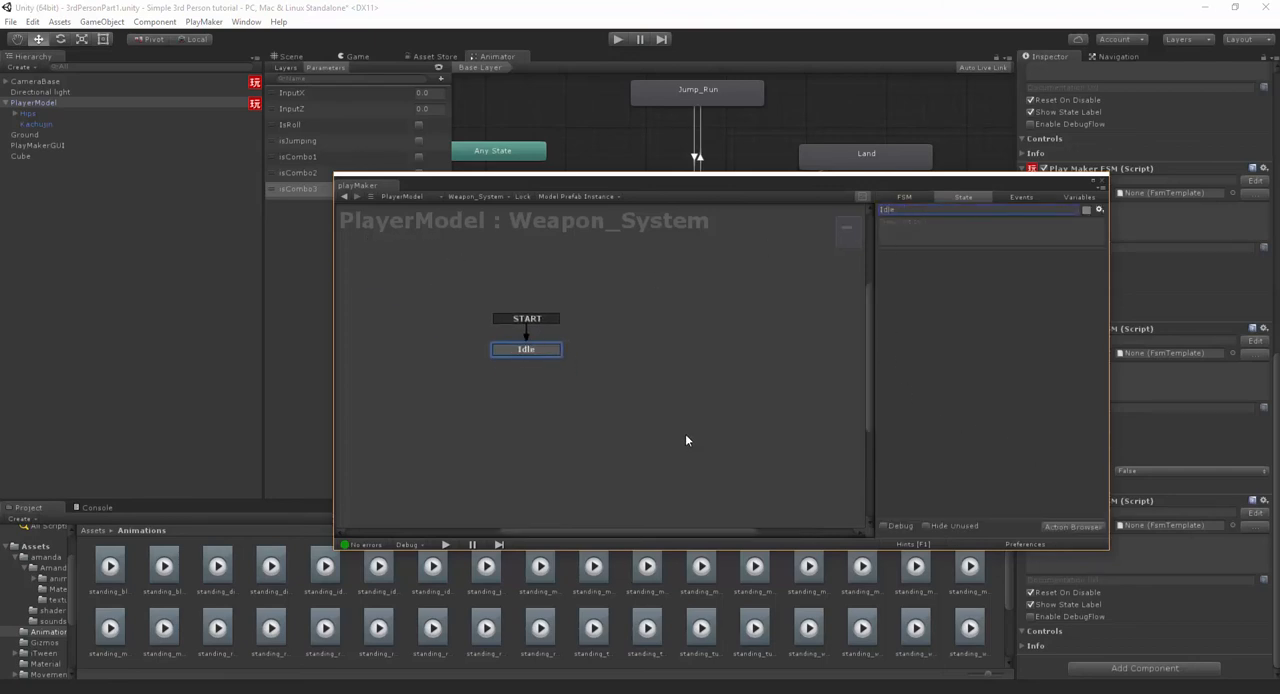
- Add a Get Mouse Button Down action to the Idle state
click(1081, 534)
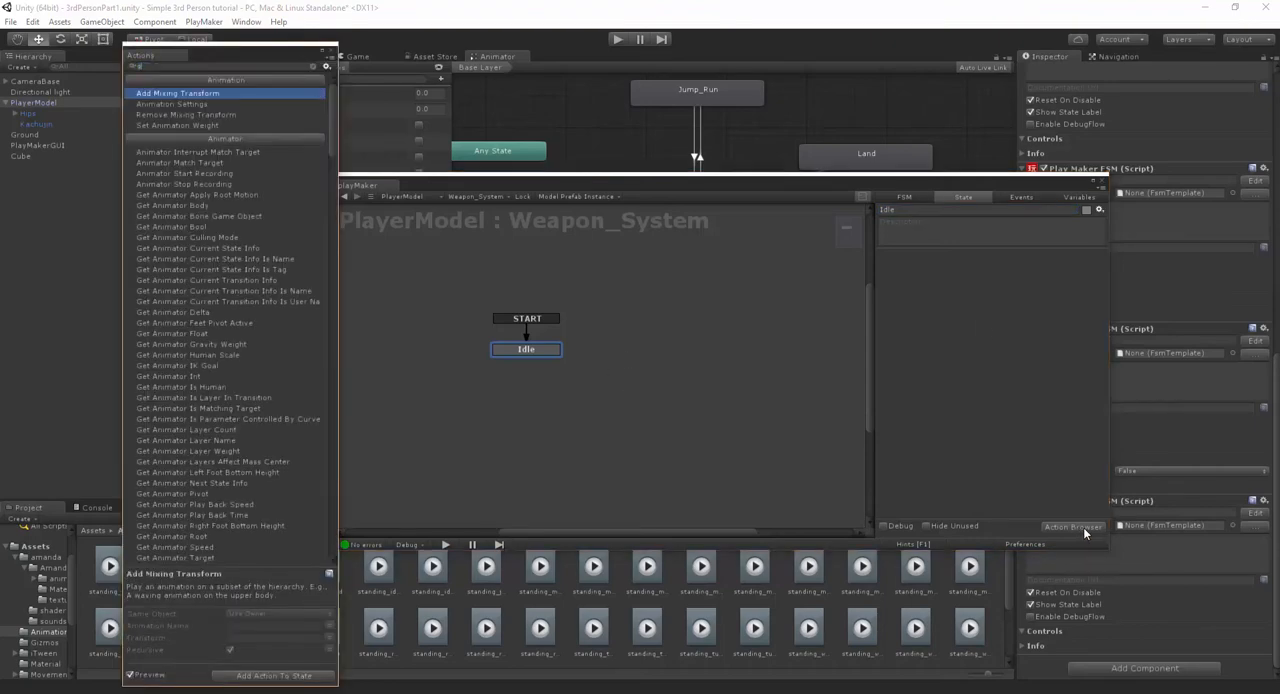
text(get left)
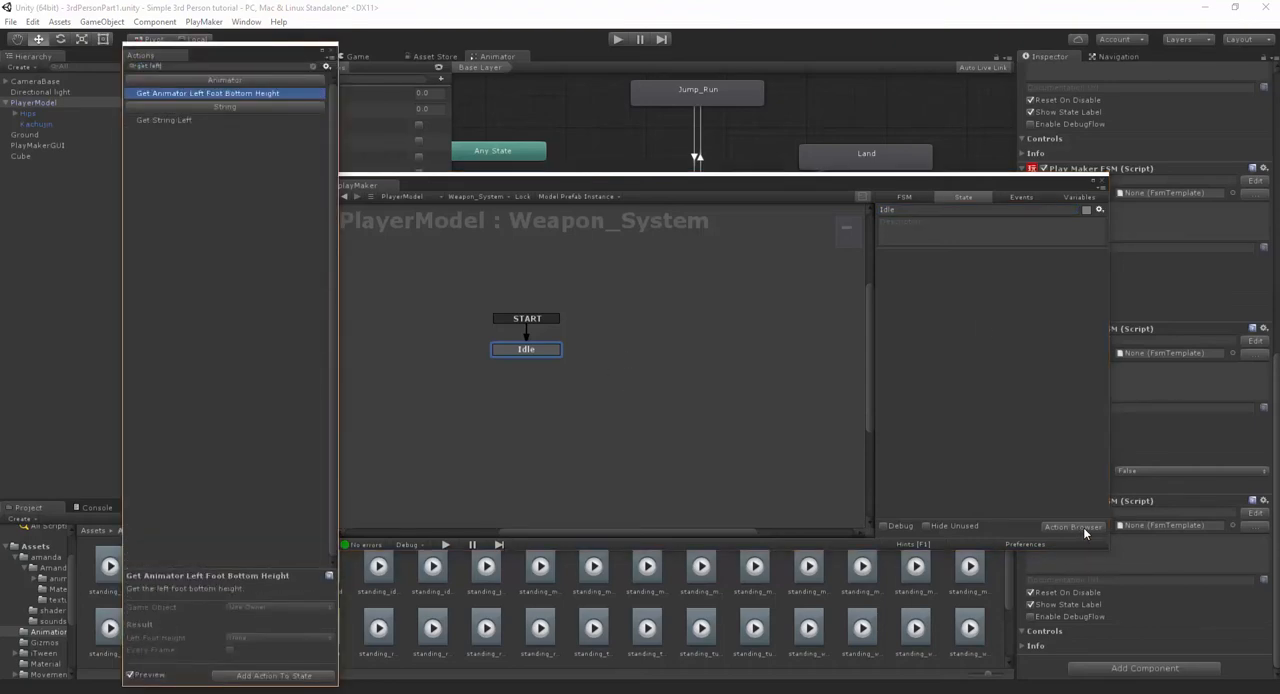
key(BackSpace)
key(BackSpace)
key(BackSpace)
key(BackSpace)
text(mous)
key(Down)
key(Return)
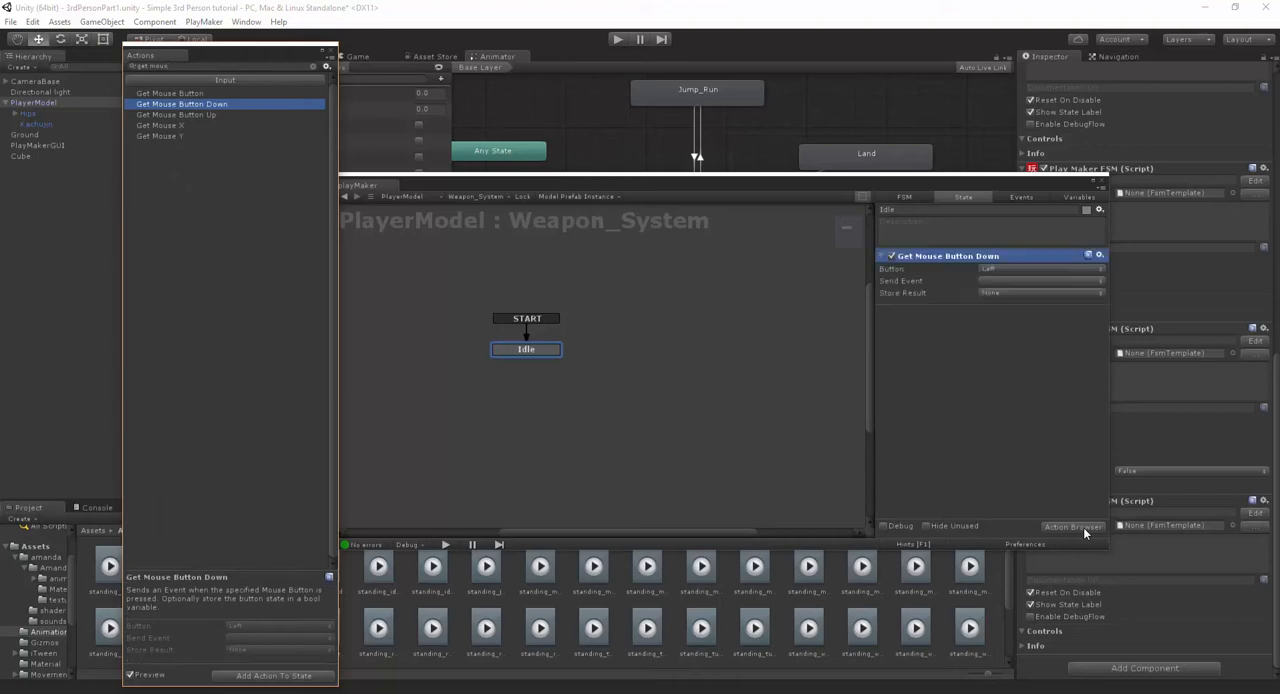
- Add the events to1stCombo, to2ndCombo and to3rdCombo to the Weapon_System FSM
click(1033, 198)
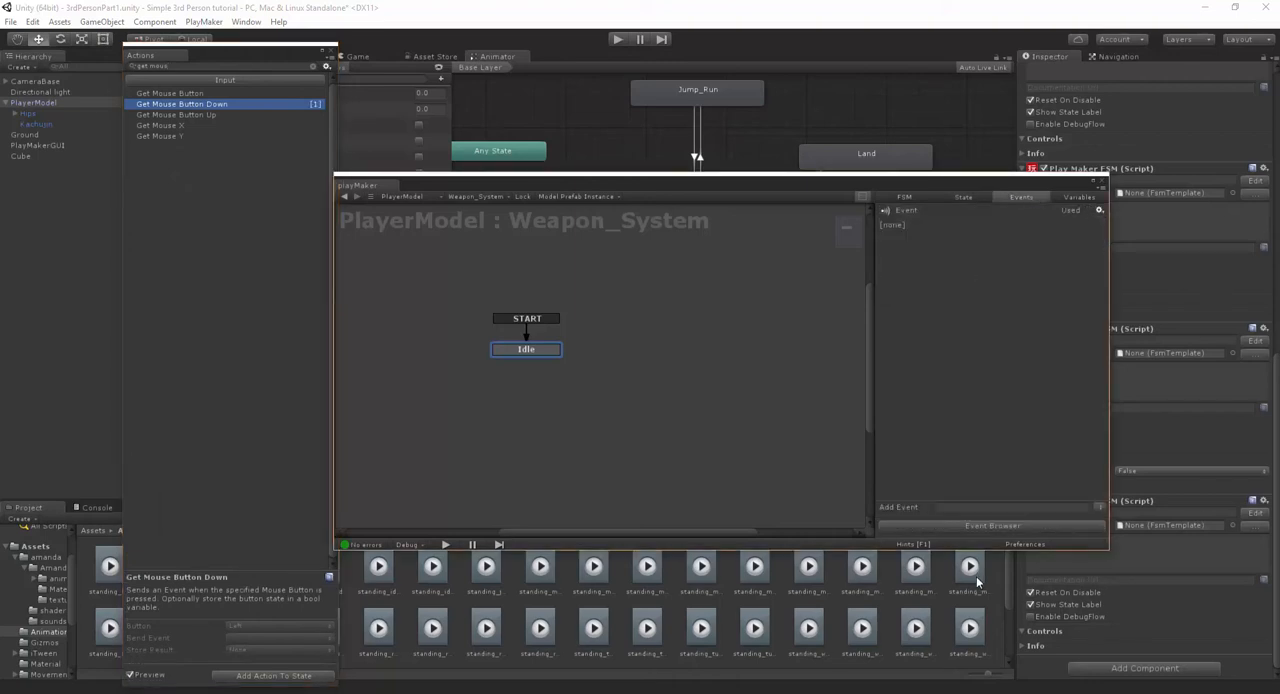
click(955, 507)
text(to1stCom)
key(Return)
click(969, 507)
text(to2ndCombo)
key(Return)
text(to3r)
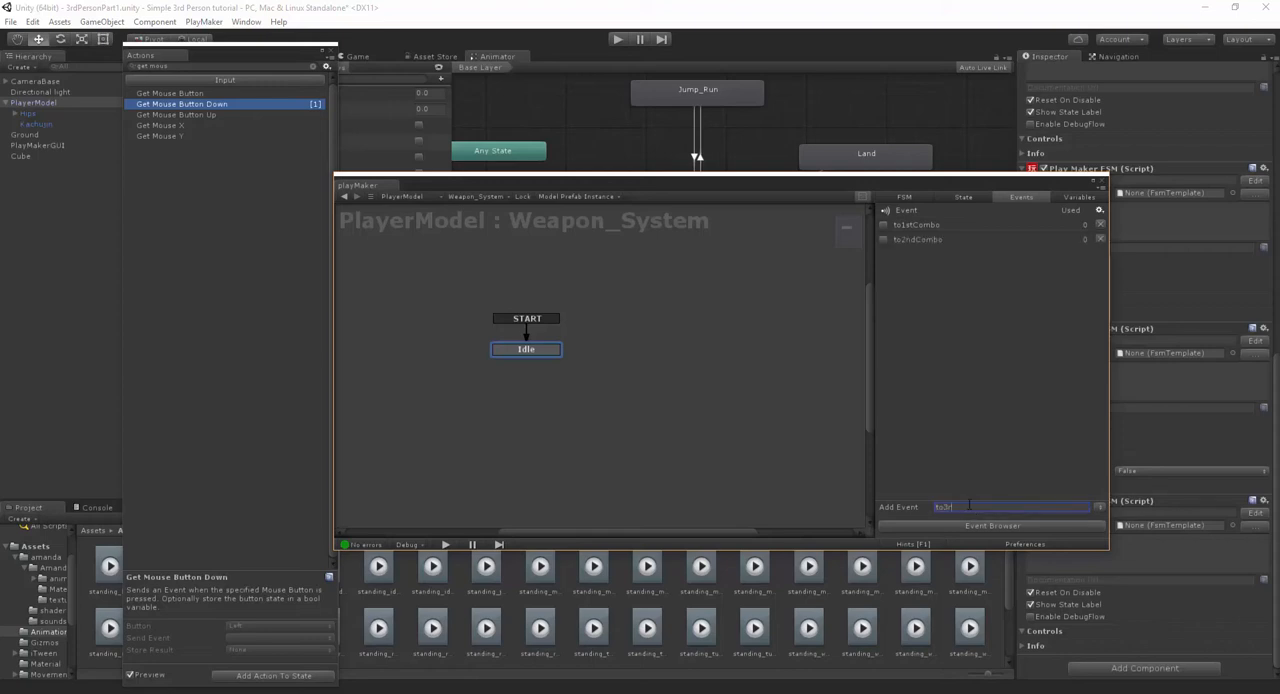
key(Return)
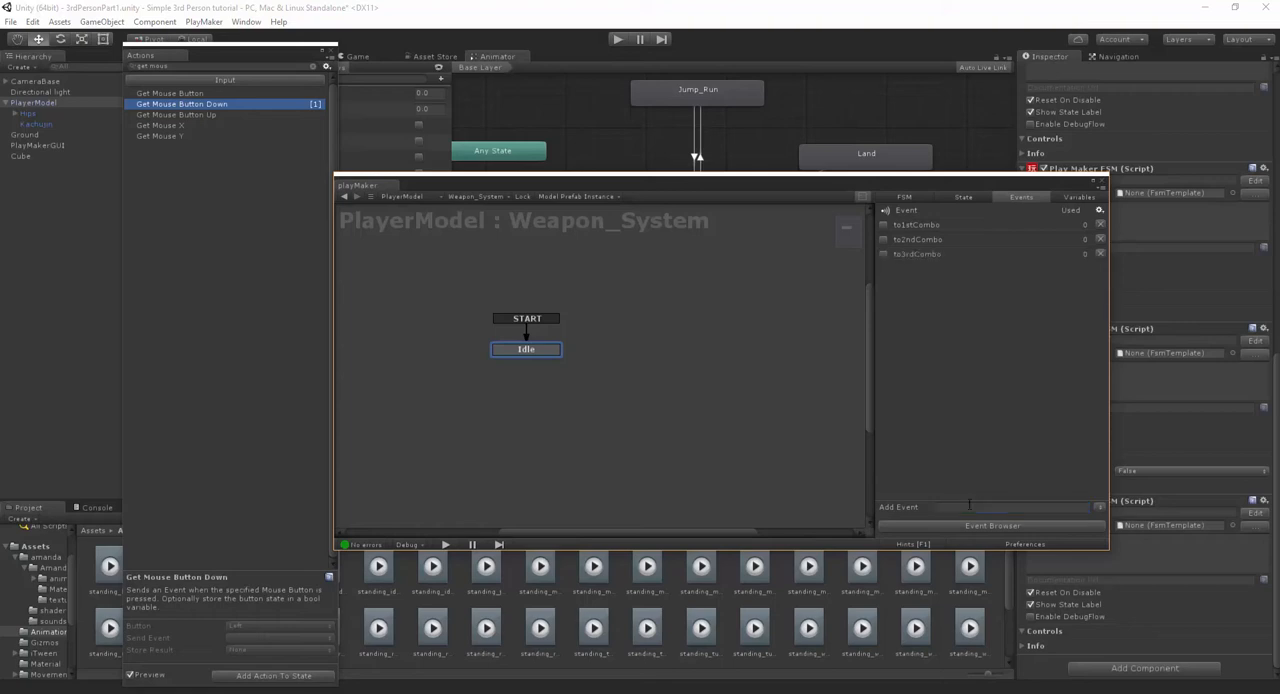
- Give the Idle state a to1stCombo transition and connect it to a new state beside it
right_click(548, 351)
mouse_move(585, 360)
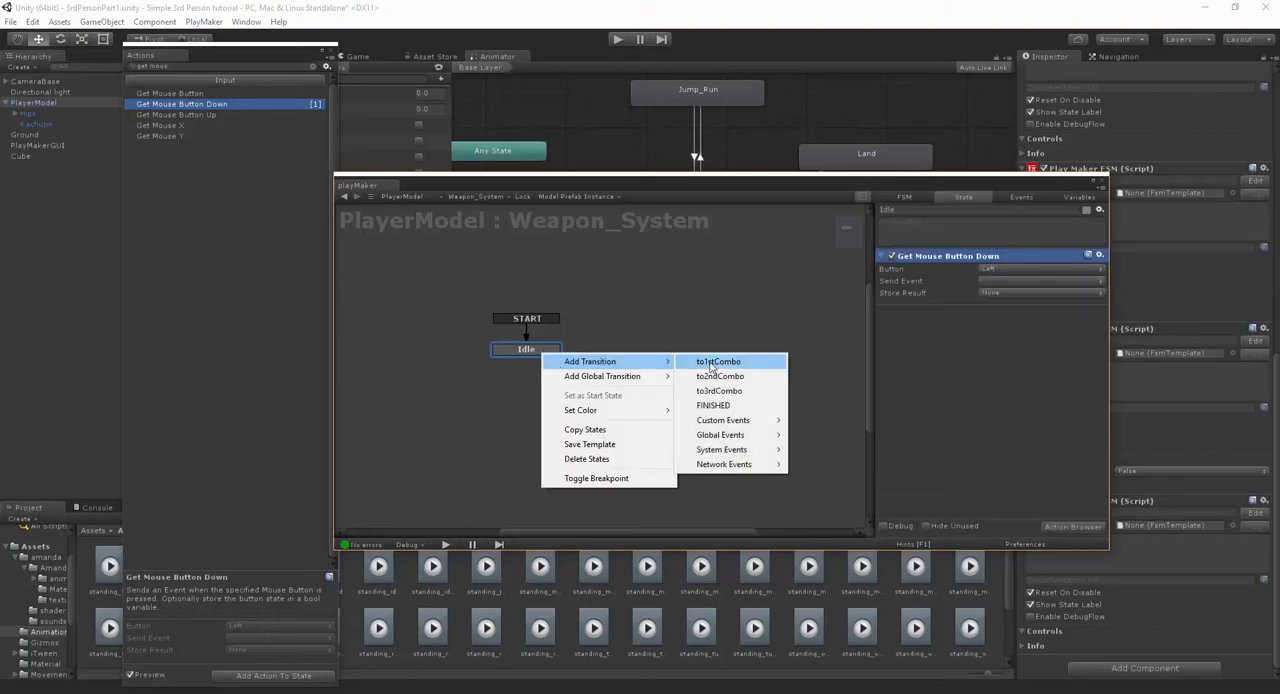
click(728, 360)
right_click(632, 341)
click(651, 346)
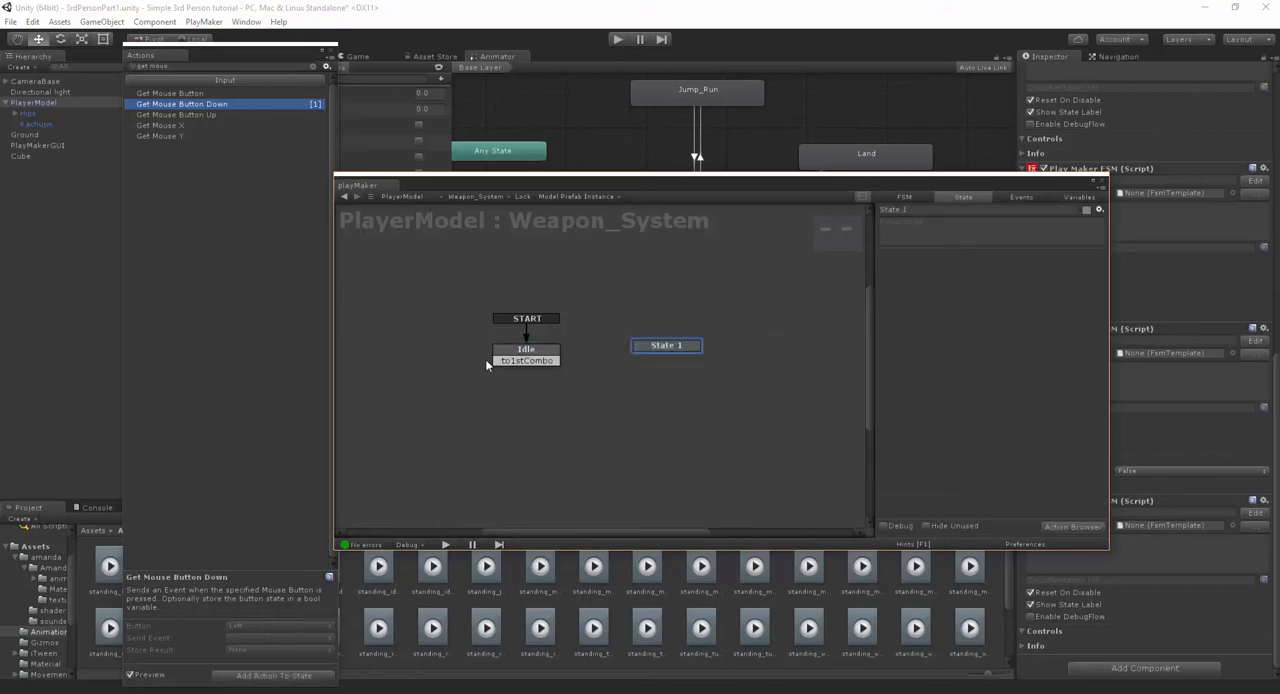
drag(495, 360, 680, 375)
- Rename the new state 1st, colour it blue, and space it apart from the Idle state
click(919, 210)
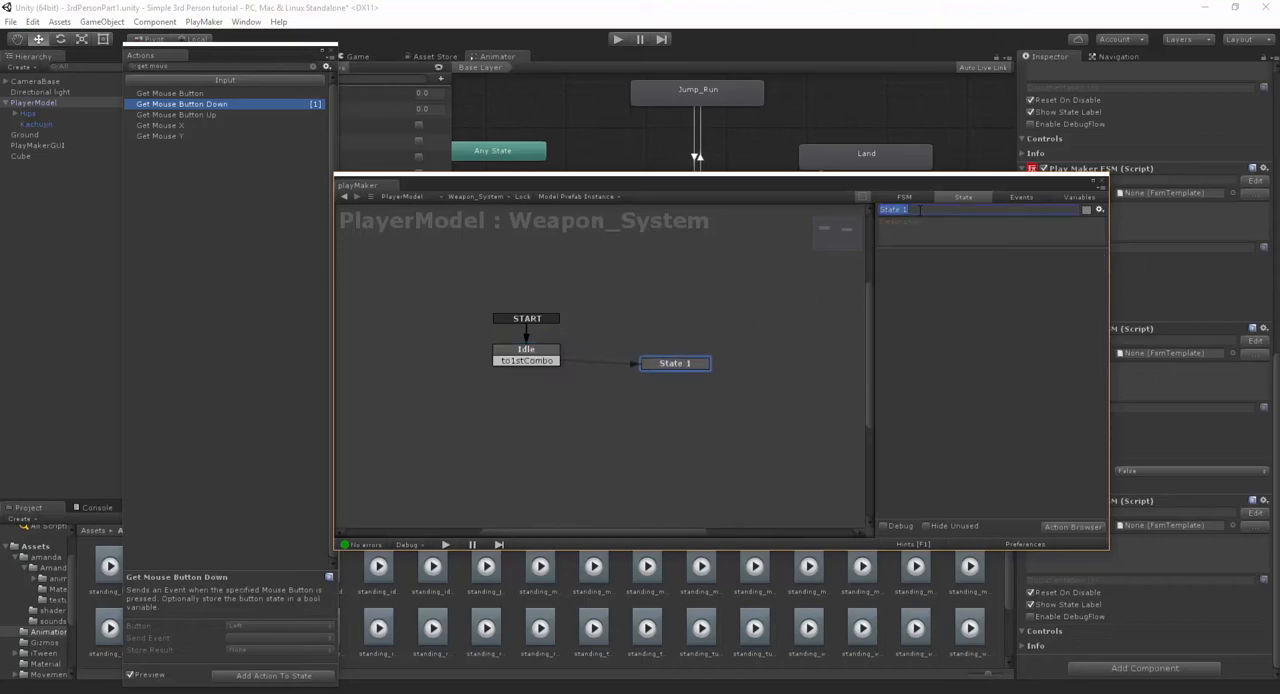
text(1st)
right_click(709, 377)
mouse_move(760, 417)
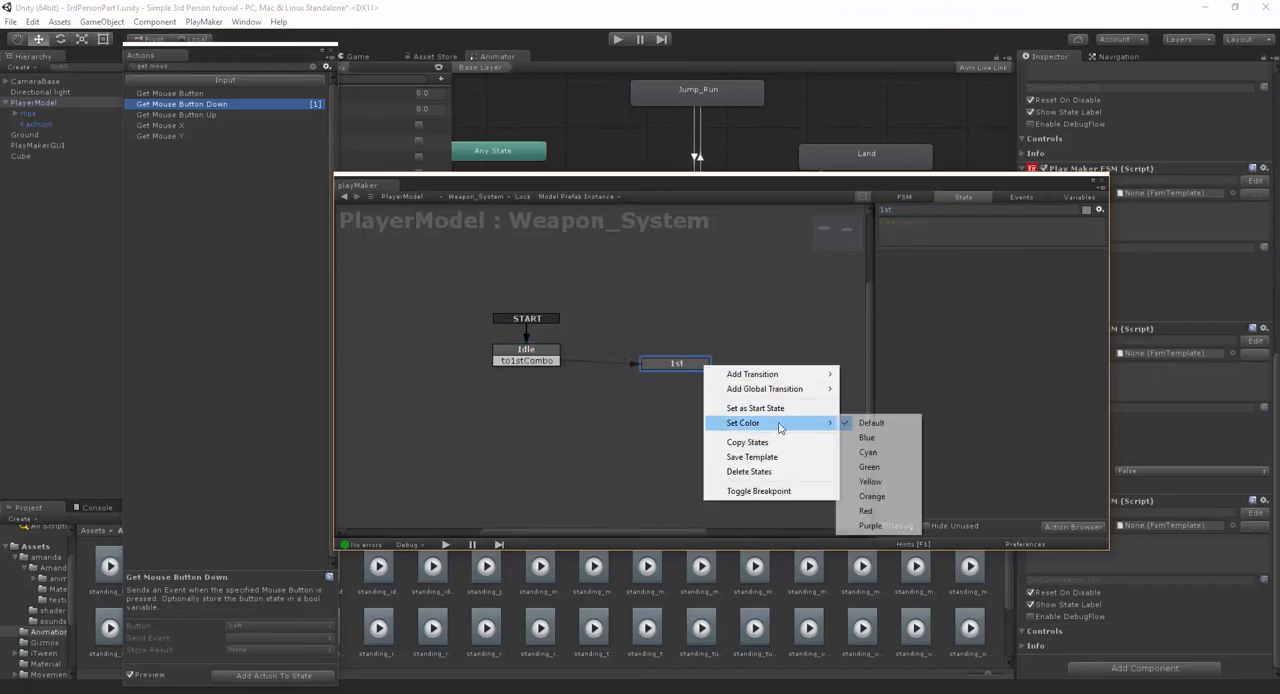
click(868, 437)
drag(678, 367, 675, 363)
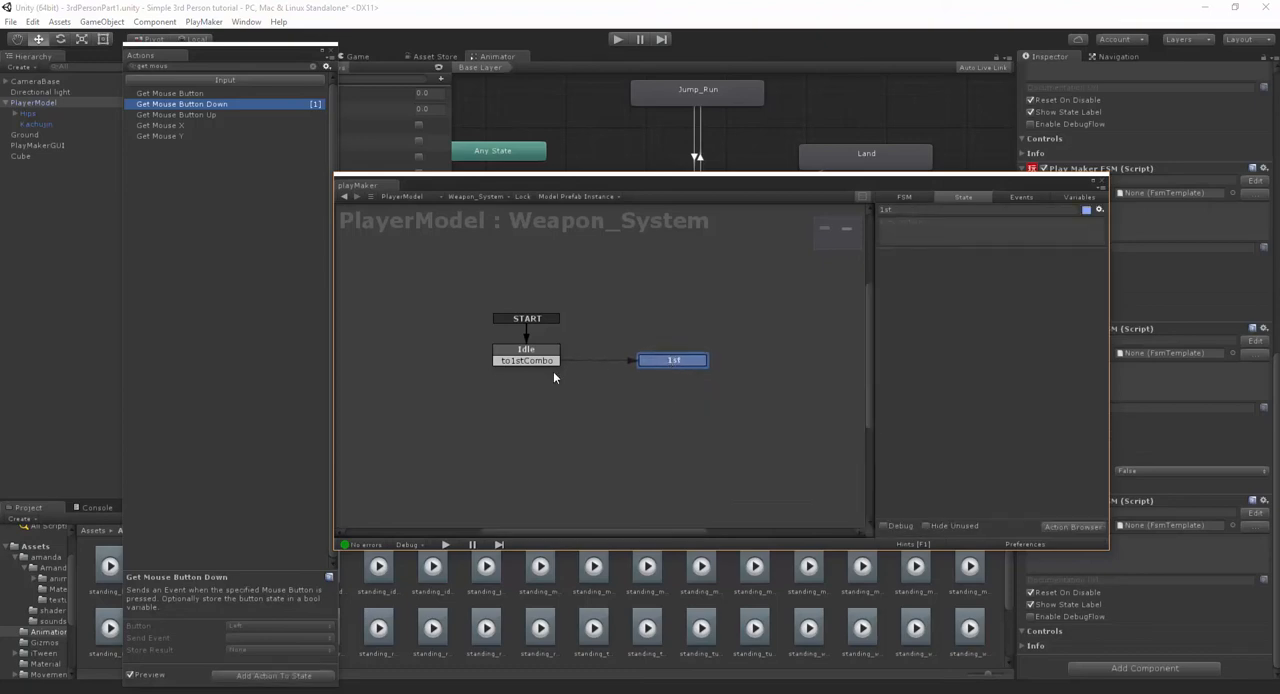
drag(518, 349, 494, 343)
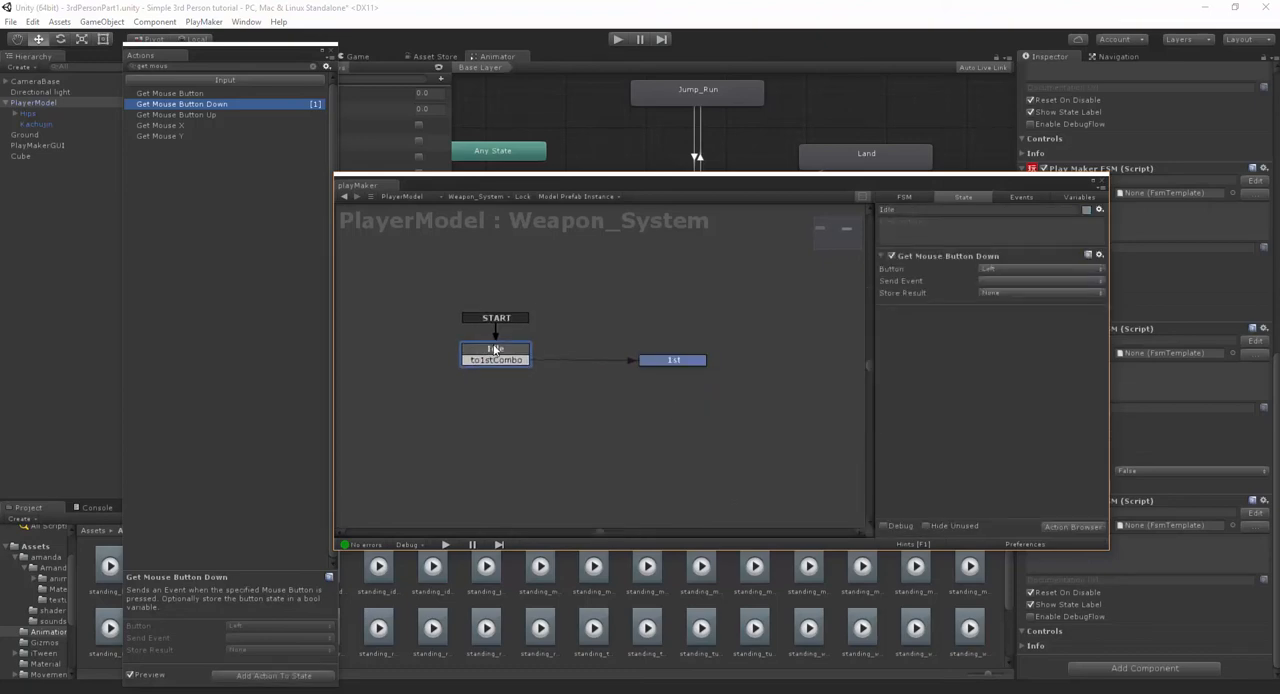
- Set the Idle state's Get Mouse Button Down action to send the to1stCombo event
click(1012, 280)
click(930, 305)
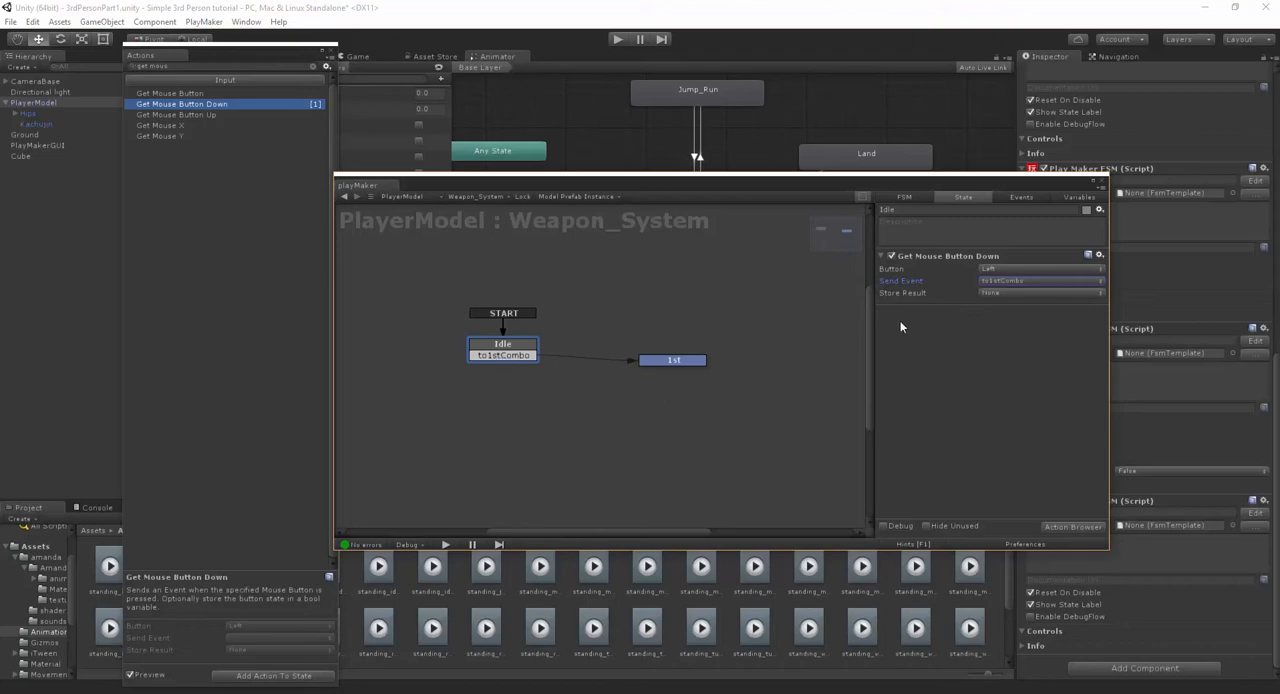
- Add a Wait action to the 1st state
click(673, 358)
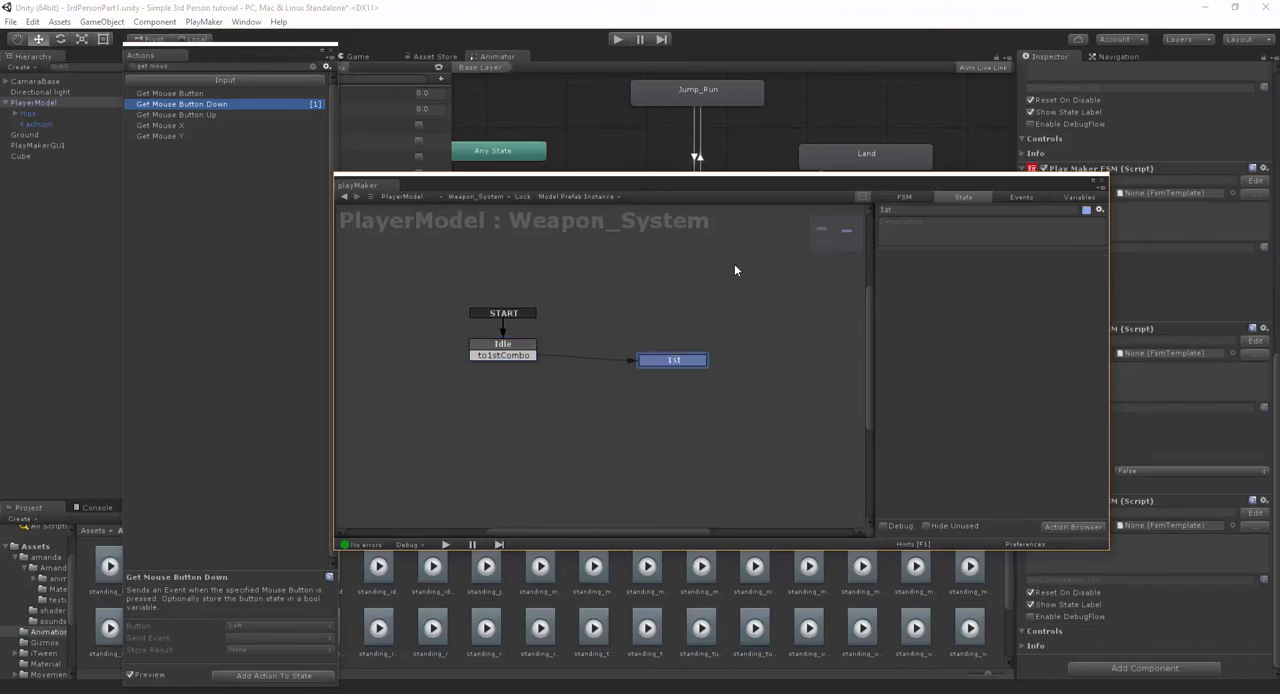
drag(286, 47, 275, 72)
click(258, 95)
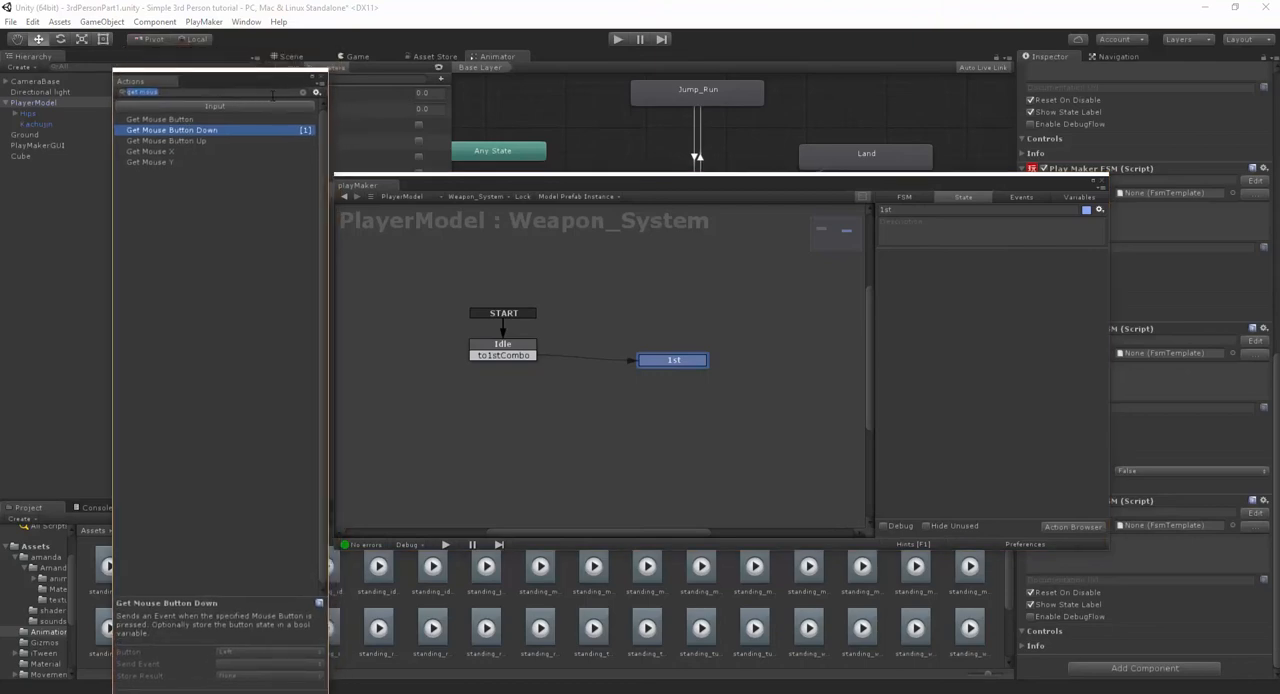
text(wait)
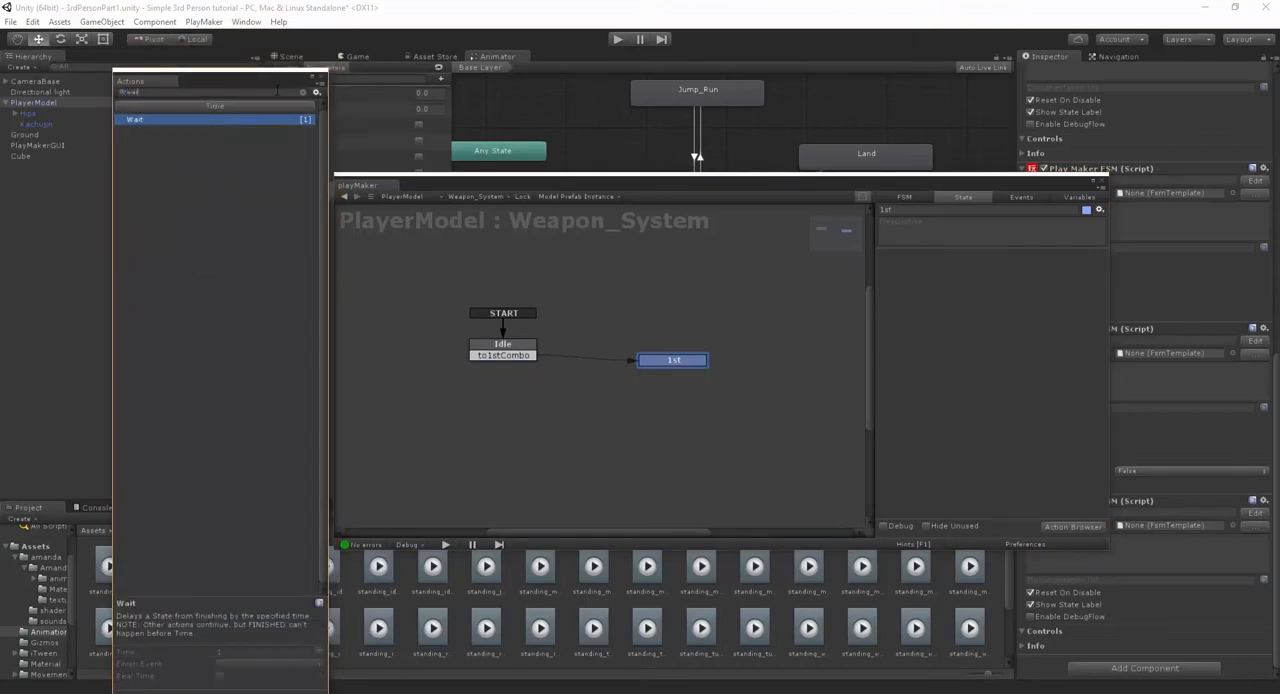
key(Return)
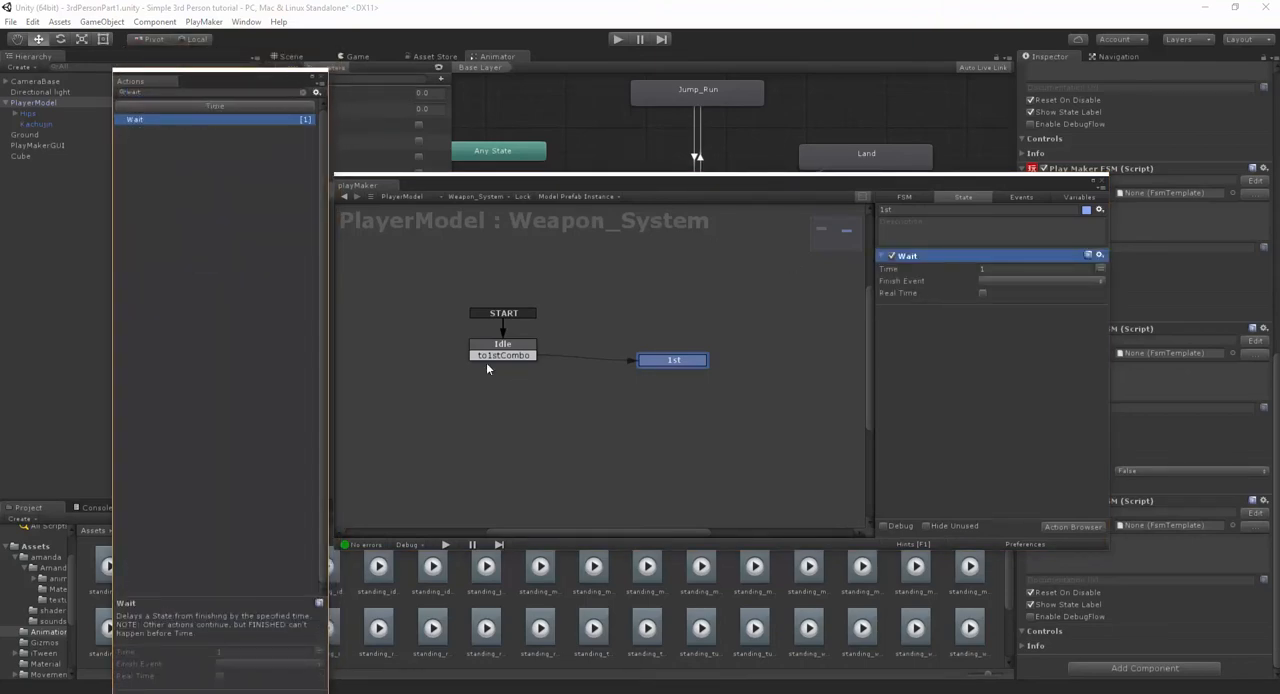
- Give the 1st state a FINISHED transition, connect it back to Idle, and nudge the state slightly
right_click(700, 360)
mouse_move(735, 371)
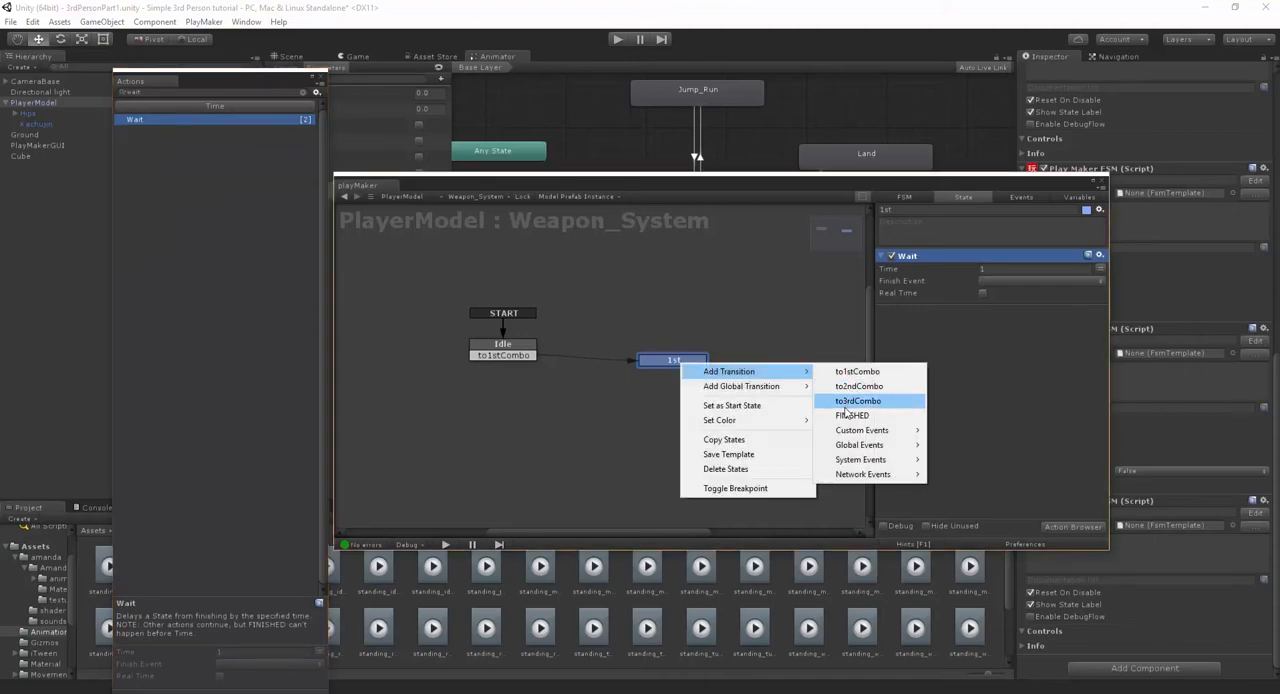
click(850, 414)
drag(653, 371, 535, 351)
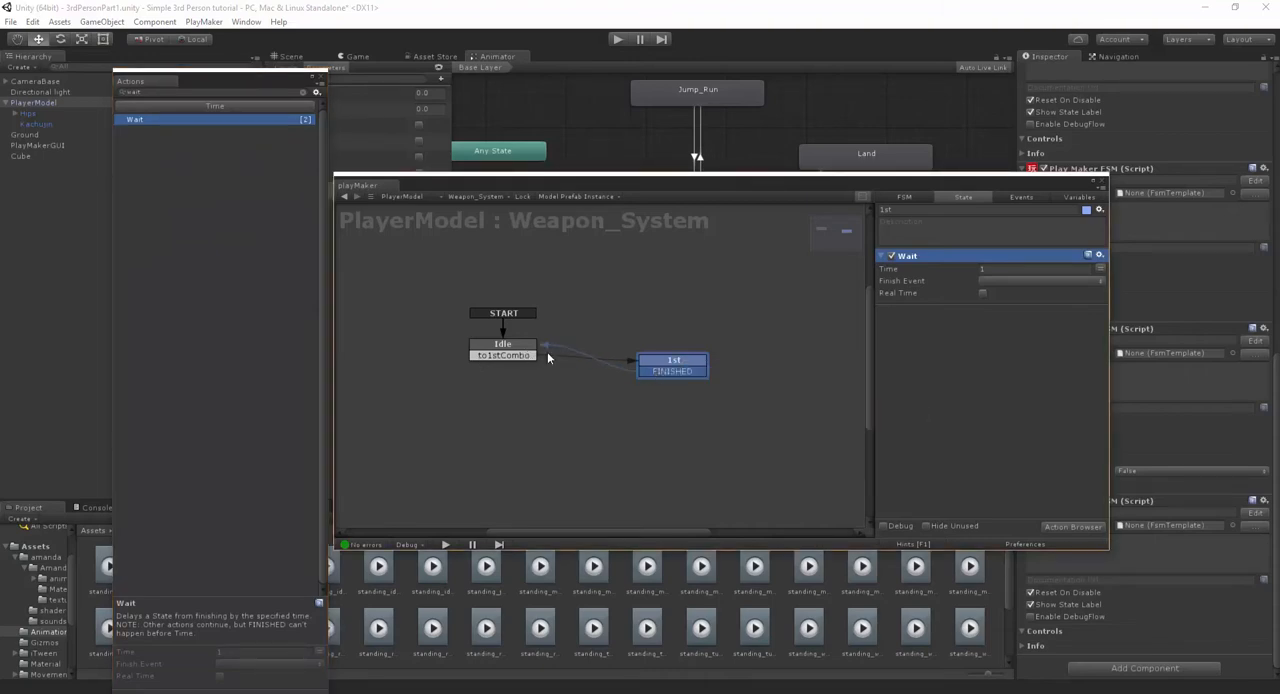
drag(672, 364, 678, 367)
- Change the link style of the 1st state's FINISHED transition to a right-angled line
right_click(680, 373)
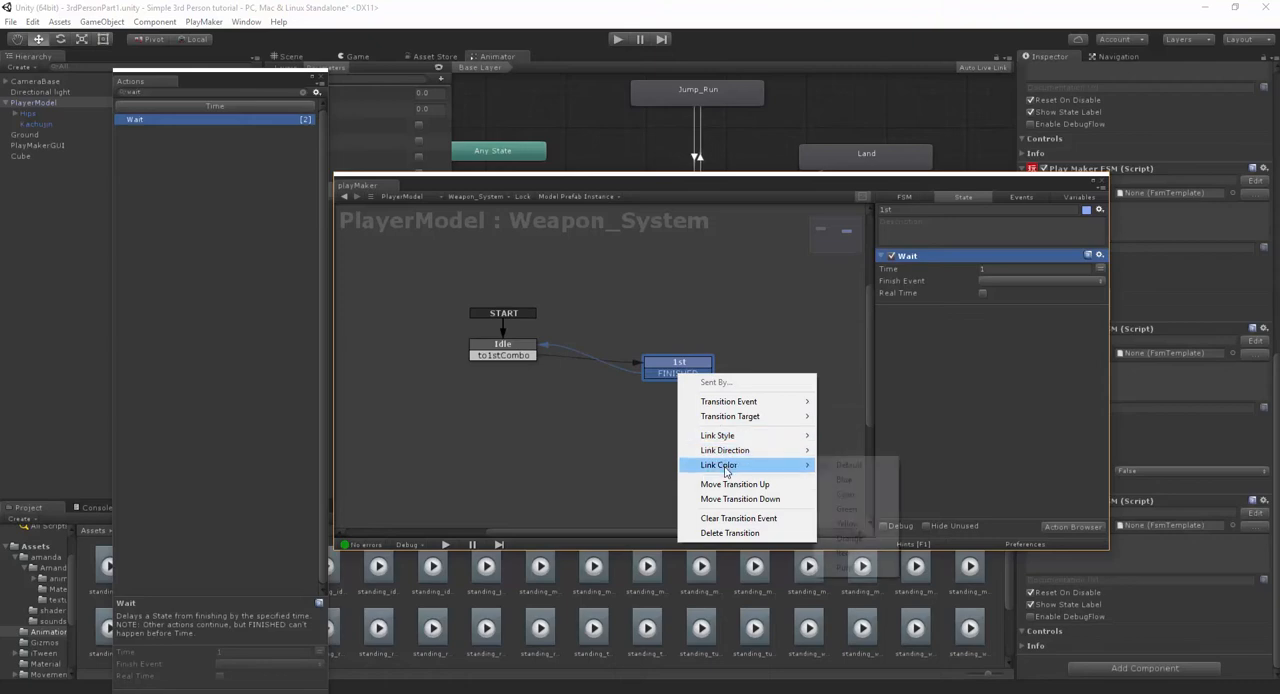
mouse_move(740, 440)
click(848, 450)
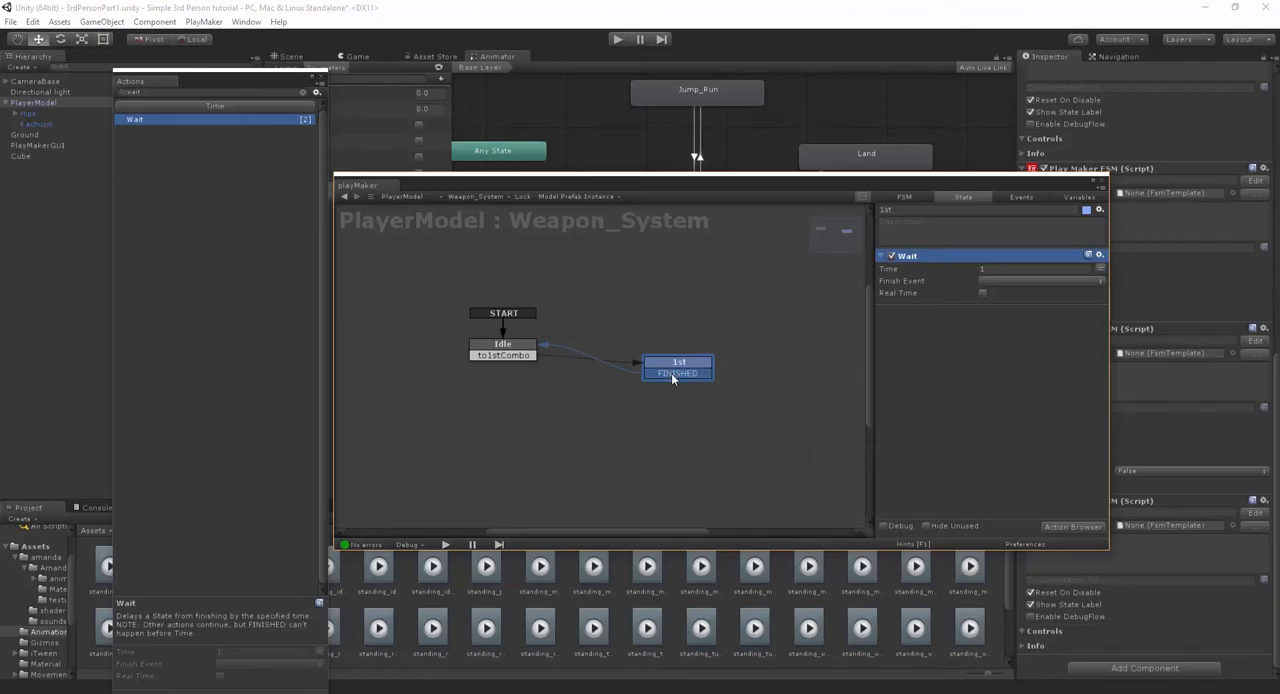
right_click(674, 374)
click(850, 467)
click(643, 424)
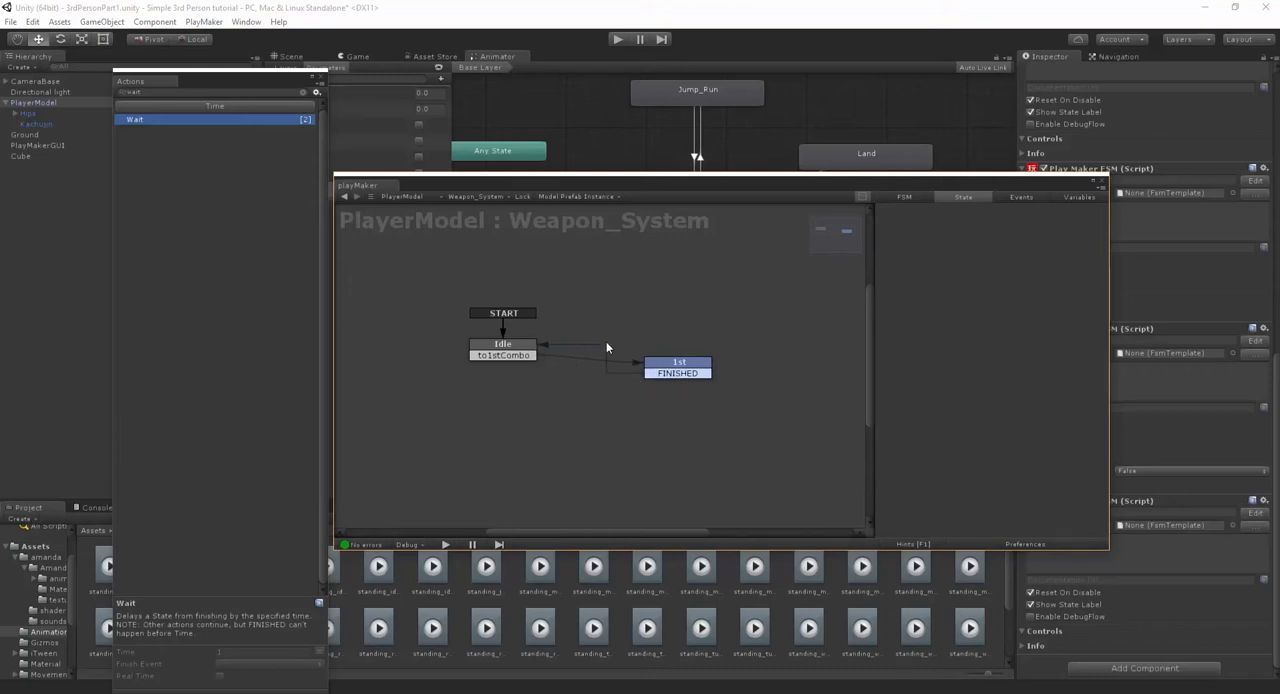
- Set the 1st state's Wait action to a time of 0.5 with FINISHED as its finish event
click(697, 363)
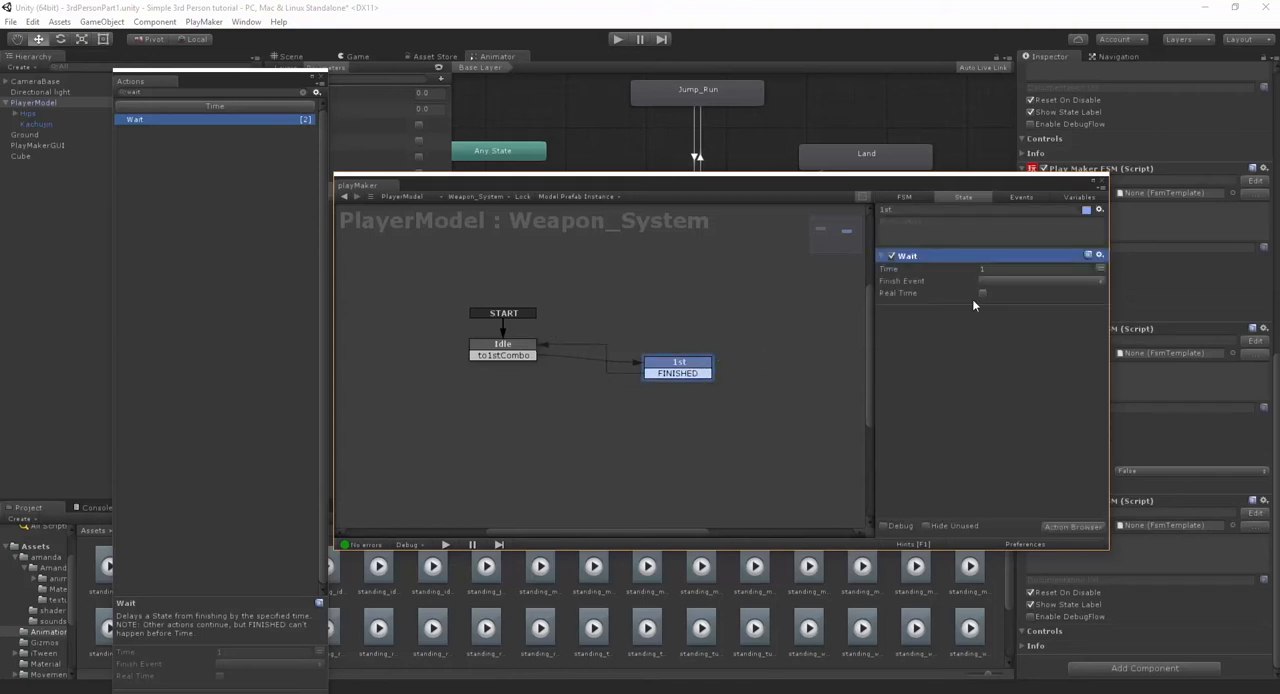
click(994, 270)
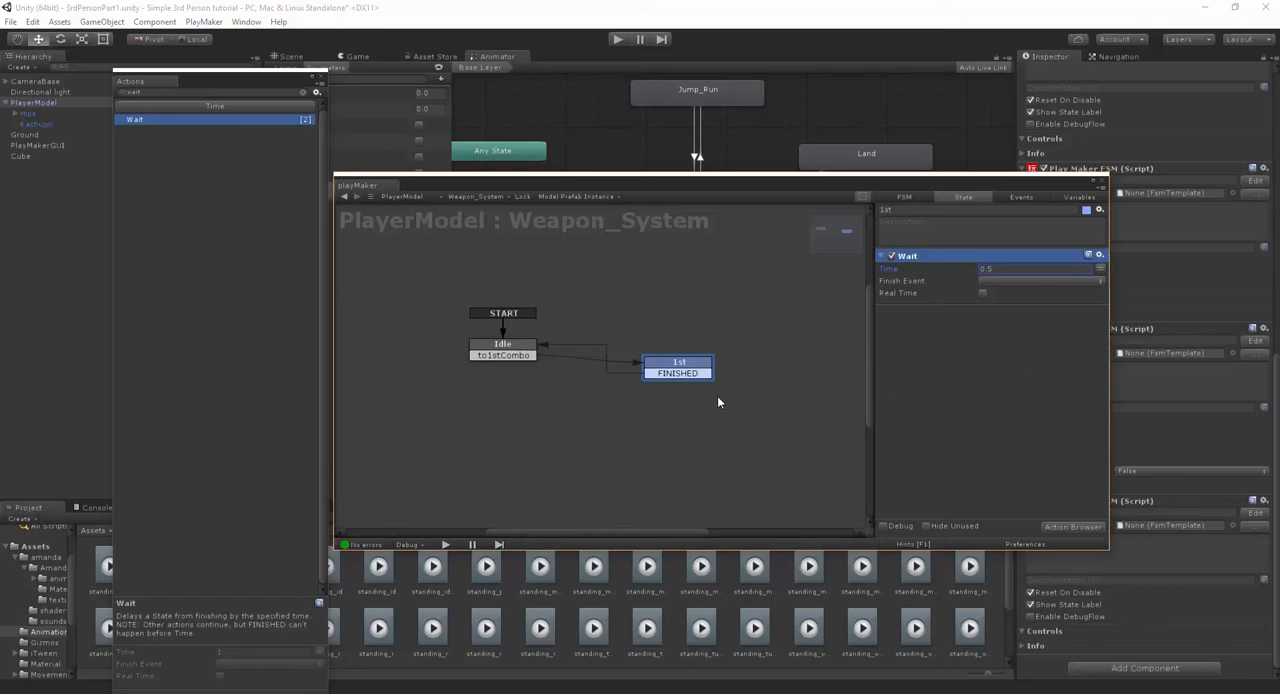
click(1010, 281)
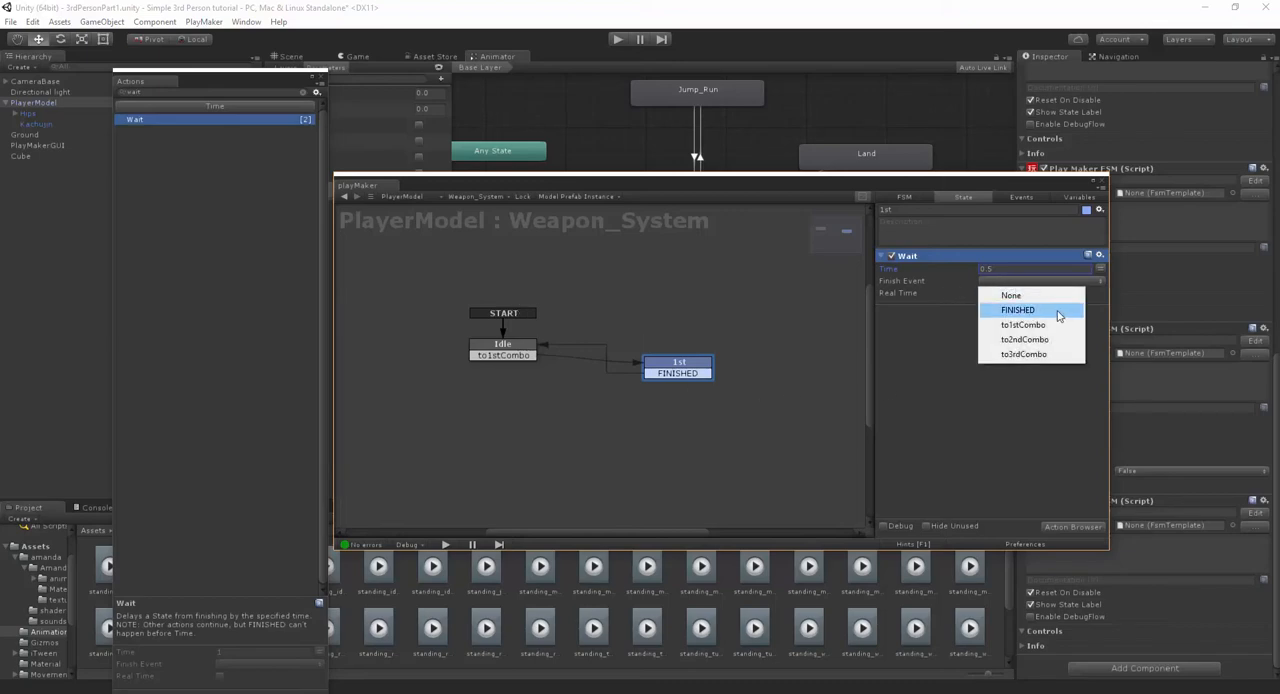
click(1056, 310)
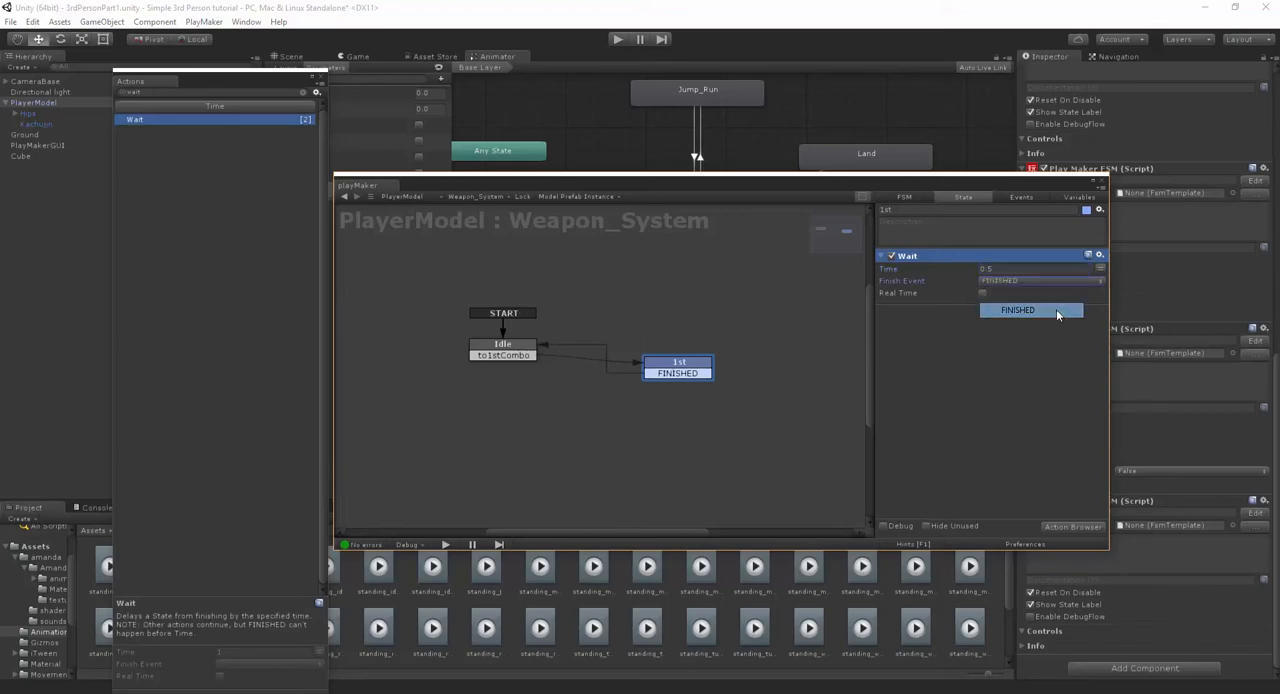
- Add a Set Animator Bool action to the 1st state
click(1063, 527)
text(set a)
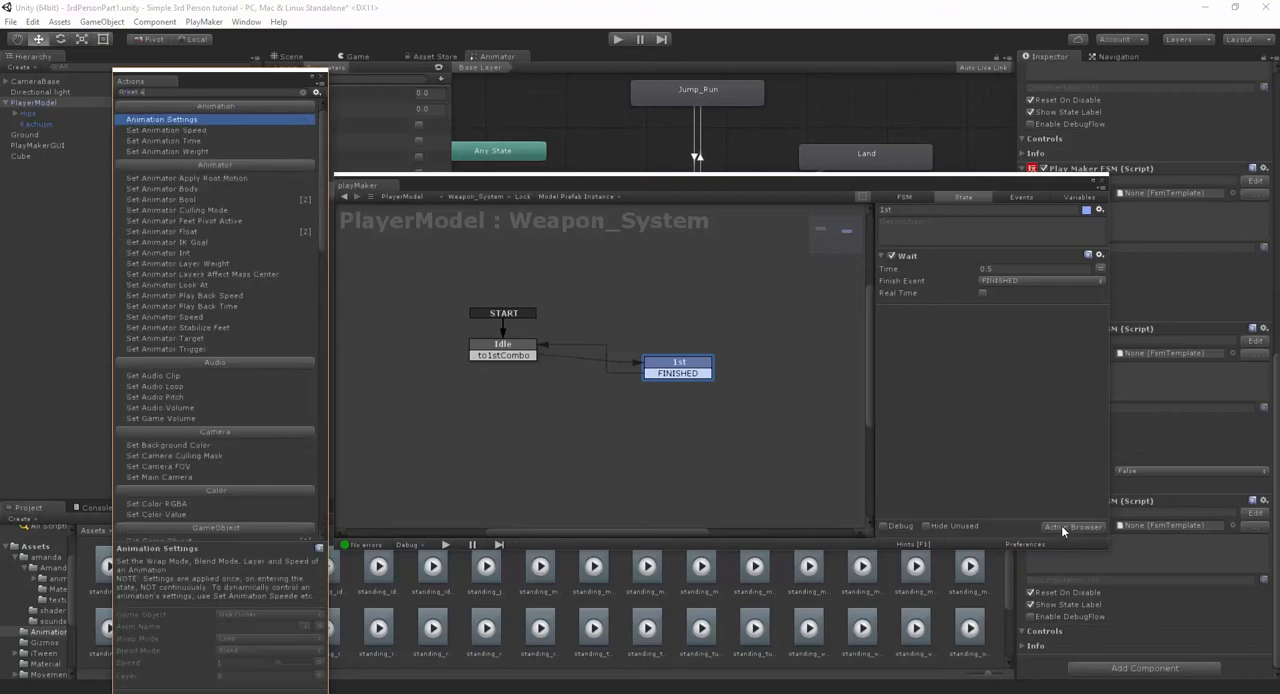
text(nimator)
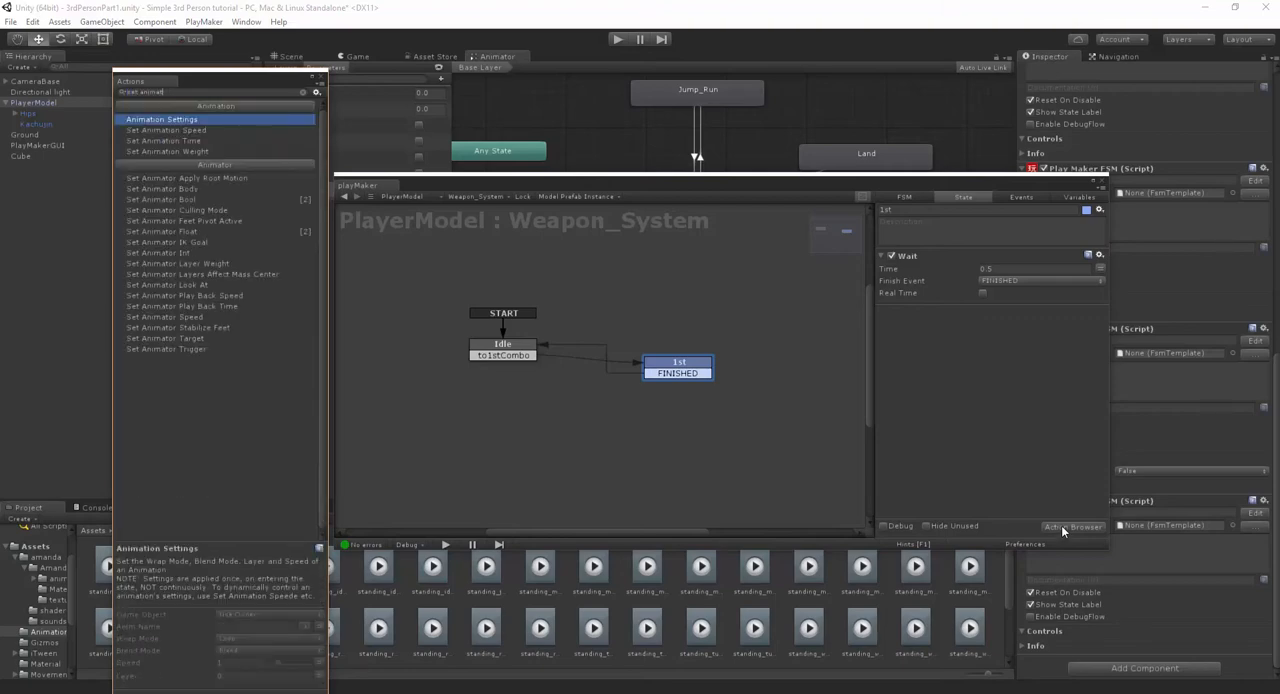
key(Down)
key(Down)
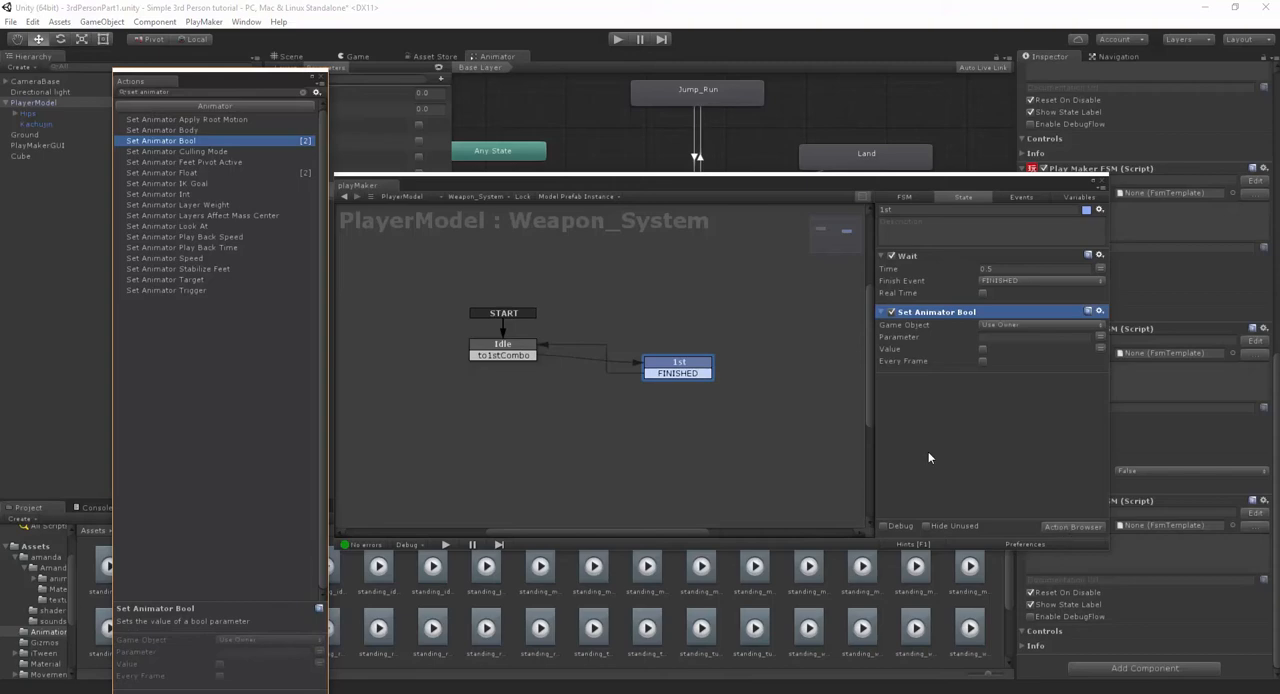
- Close the action browser and set the 1st state's Set Animator Bool parameter to isCombo1 with its value enabled
click(322, 78)
drag(446, 201, 458, 259)
click(1019, 390)
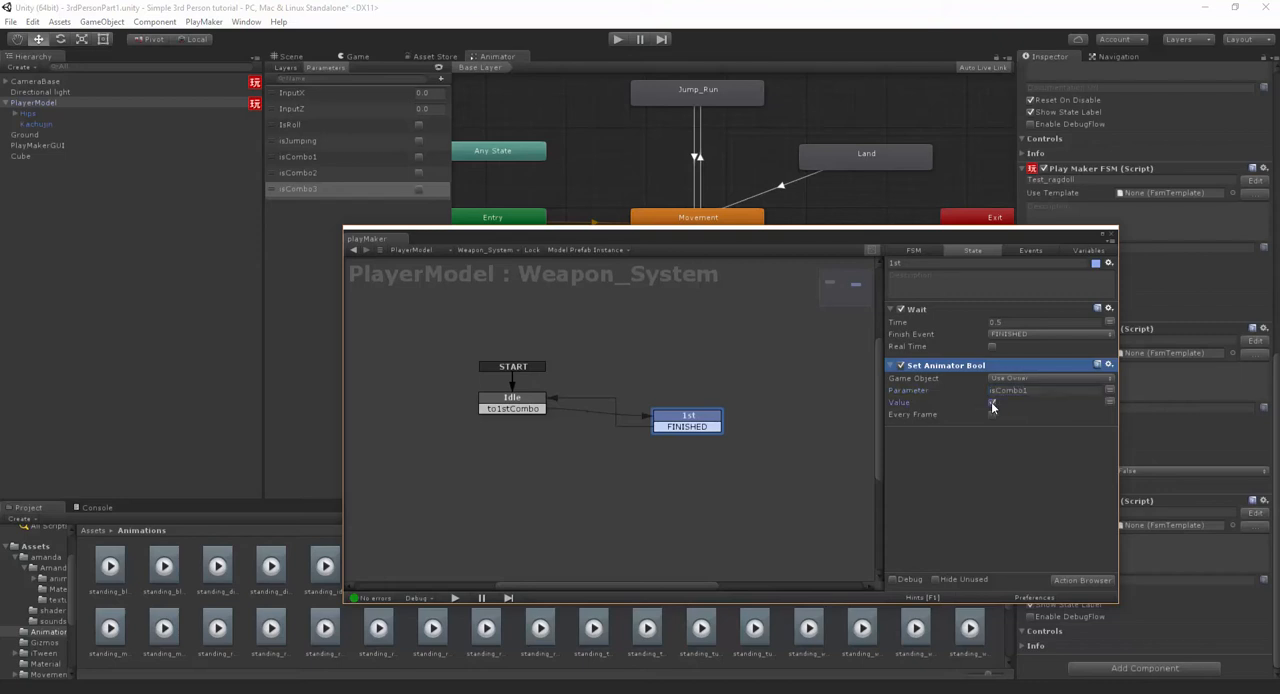
click(991, 402)
- Copy the isCombo1 Set Animator Bool action into the Idle state and turn its value off
right_click(964, 366)
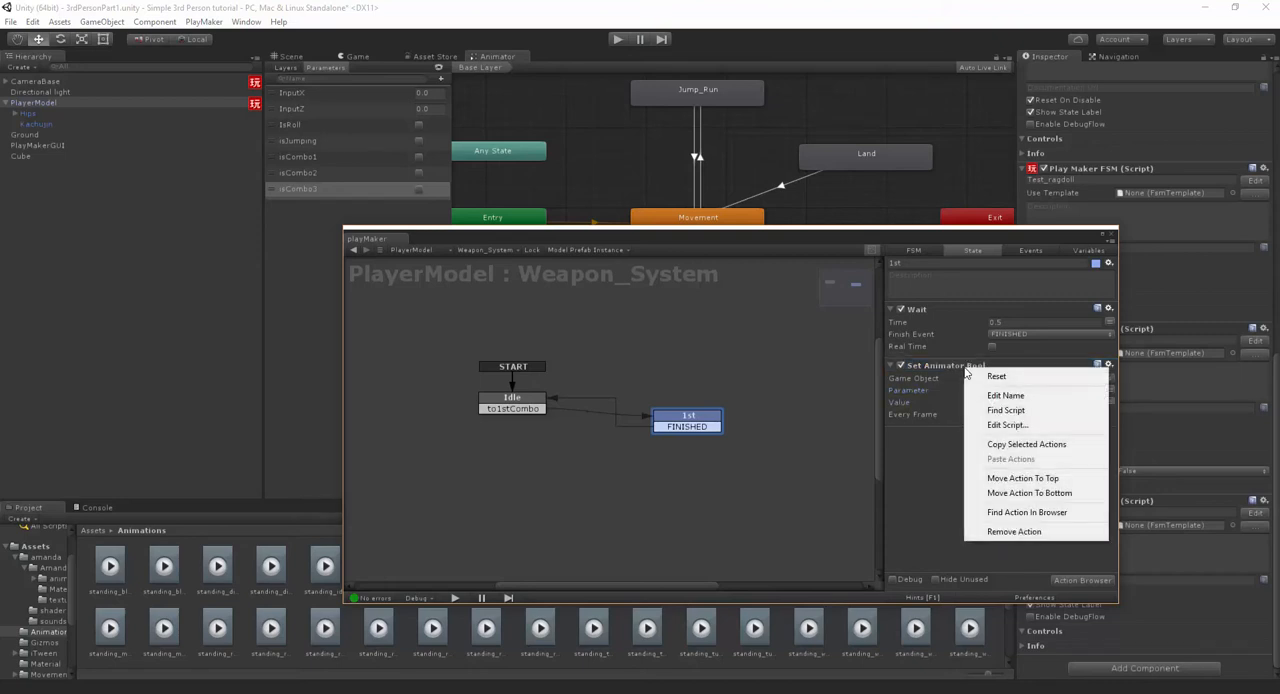
click(1000, 444)
click(540, 403)
right_click(953, 403)
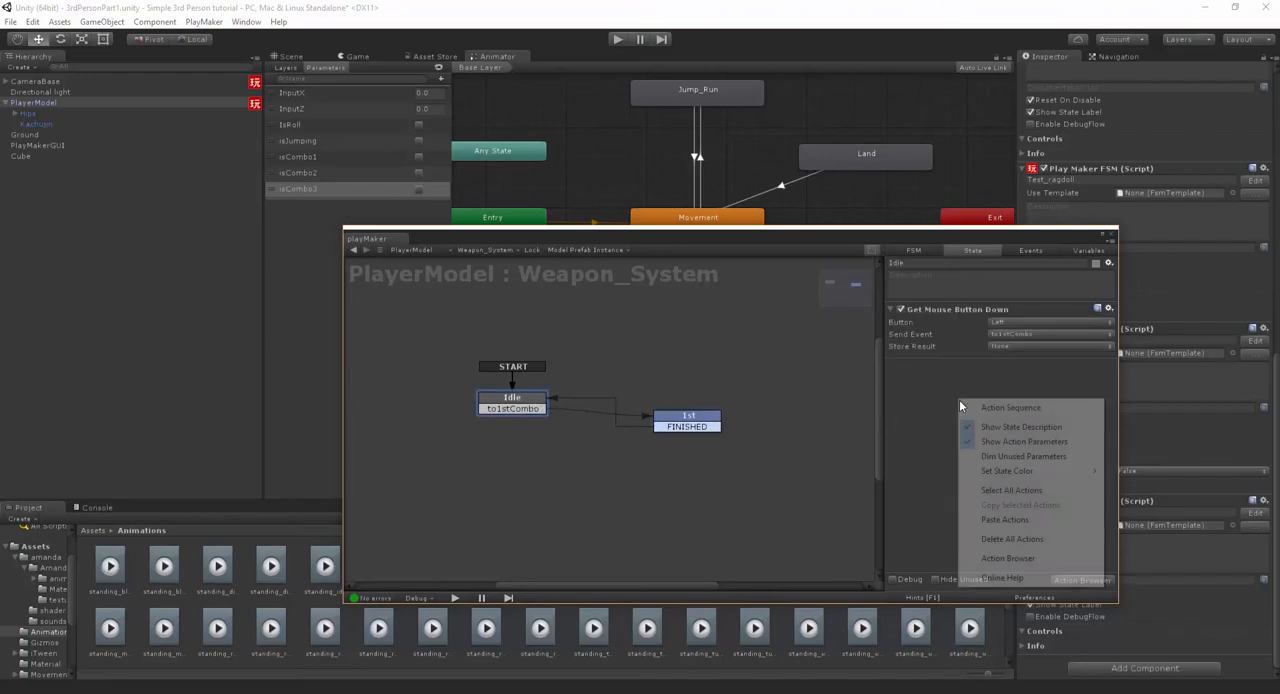
click(1000, 519)
click(991, 403)
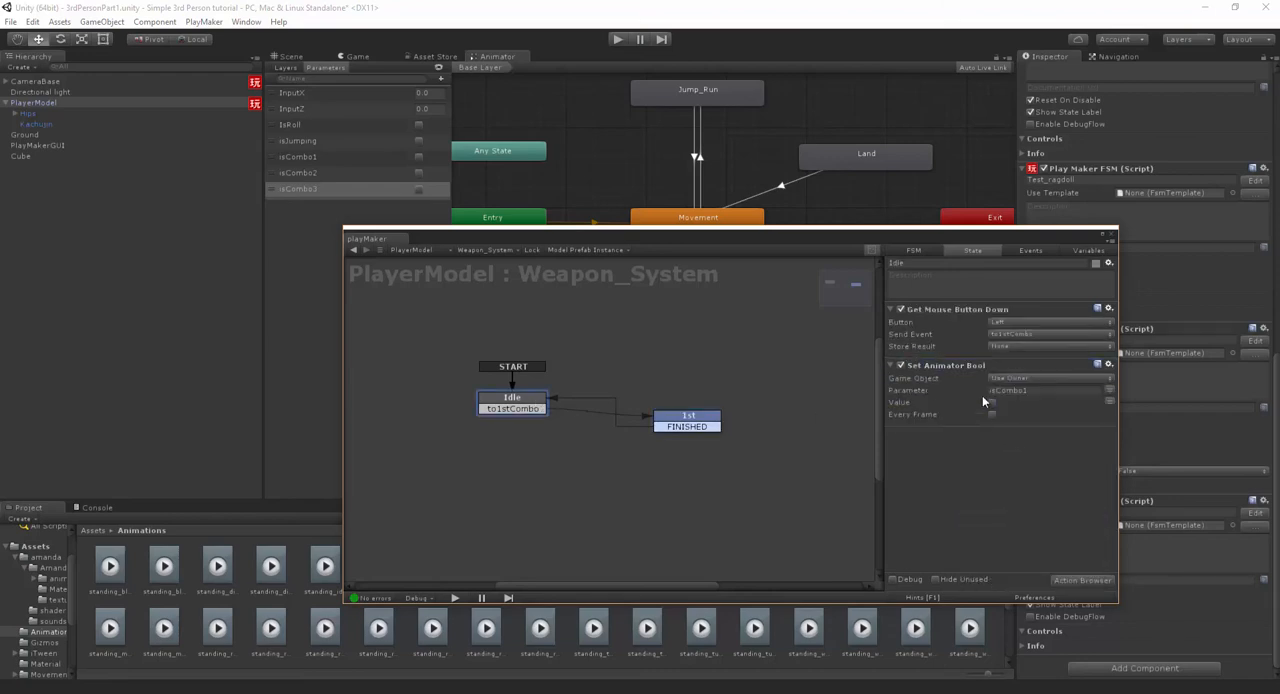
- Duplicate the Set Animator Bool action within the Idle state and set the copy's parameter to isCombo2
right_click(955, 370)
click(995, 444)
right_click(973, 484)
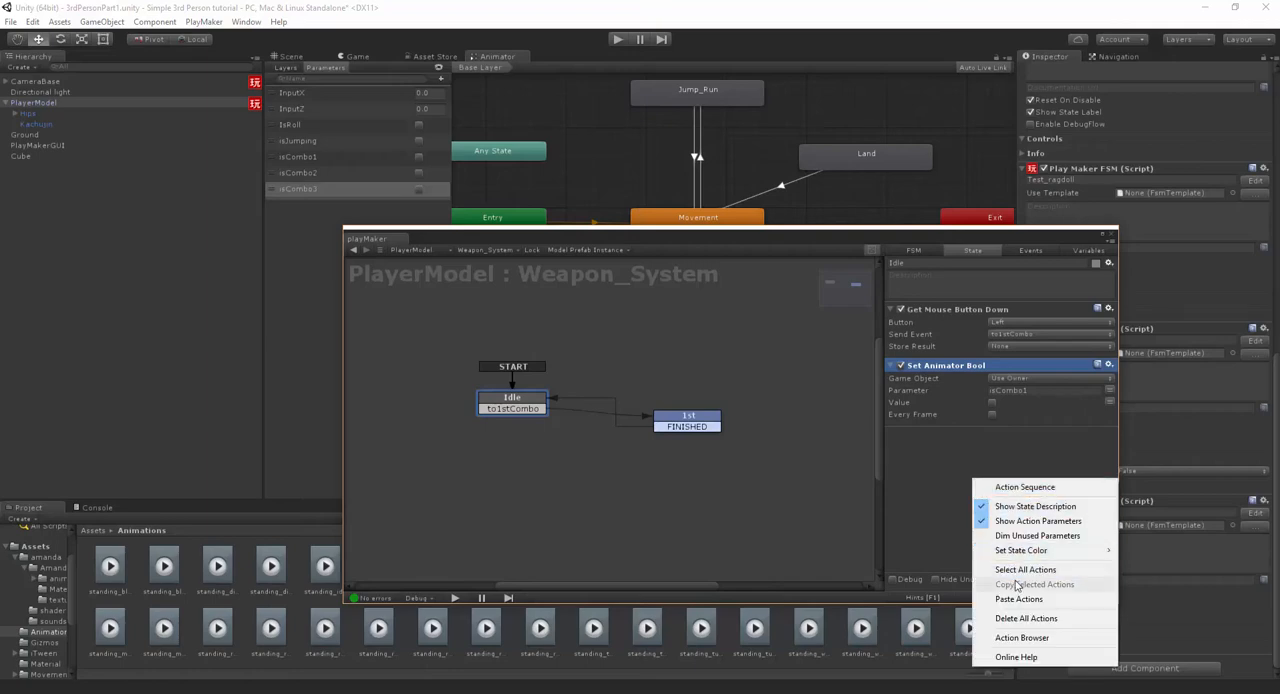
click(1000, 600)
click(1057, 457)
click(1057, 457)
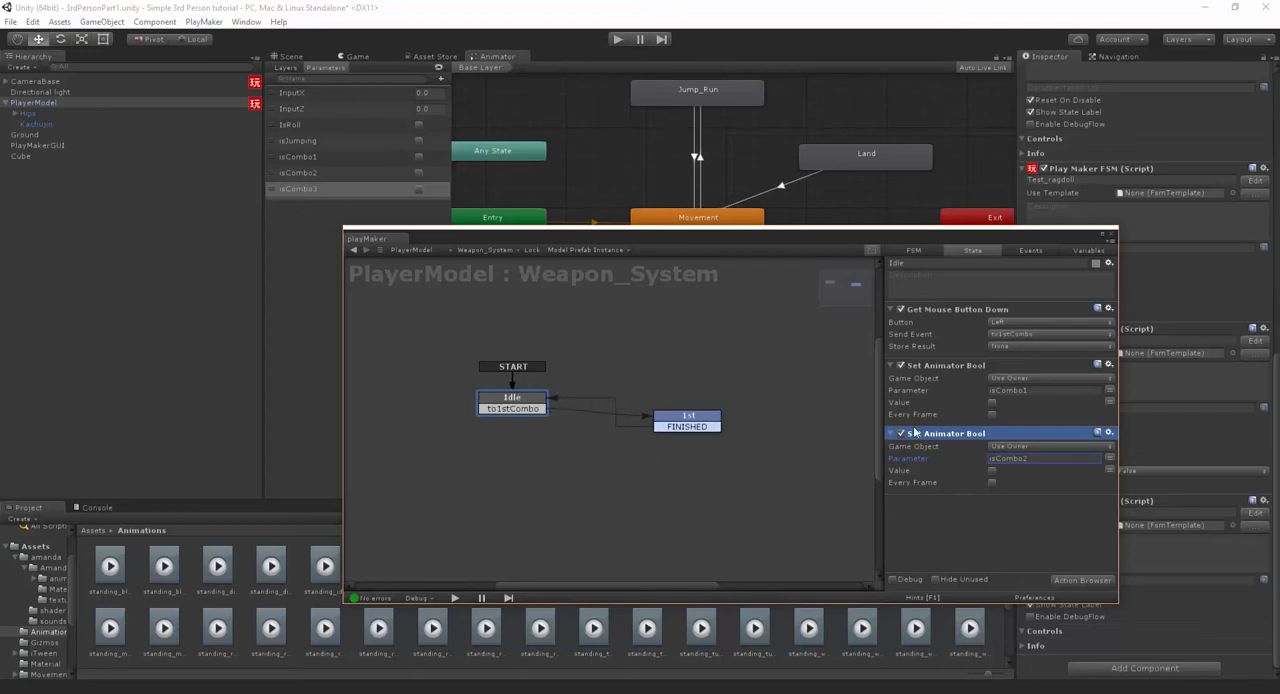
- Duplicate the isCombo2 Set Animator Bool action in the Idle state and set the copy's parameter to isCombo3
right_click(966, 433)
click(970, 507)
right_click(968, 531)
click(1000, 470)
click(1031, 526)
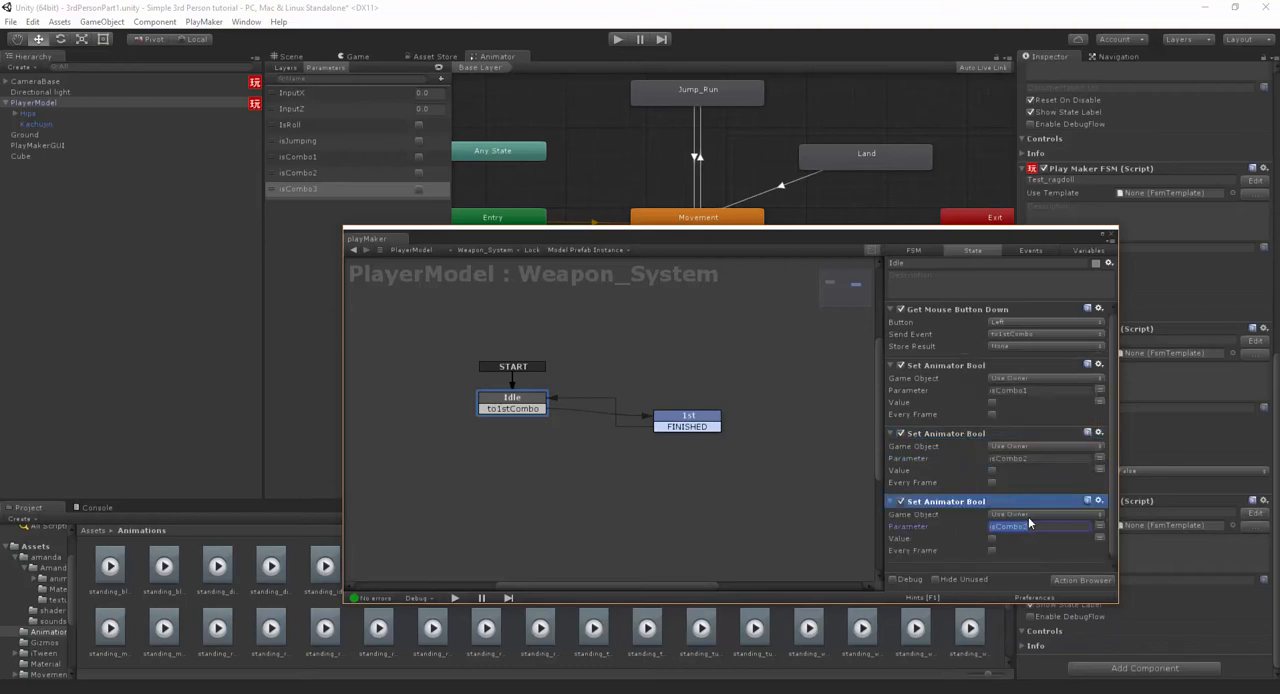
click(1029, 521)
- Duplicate the 1st state, place the copy below the original, and rename it 2nd
middle_drag(739, 495, 682, 375)
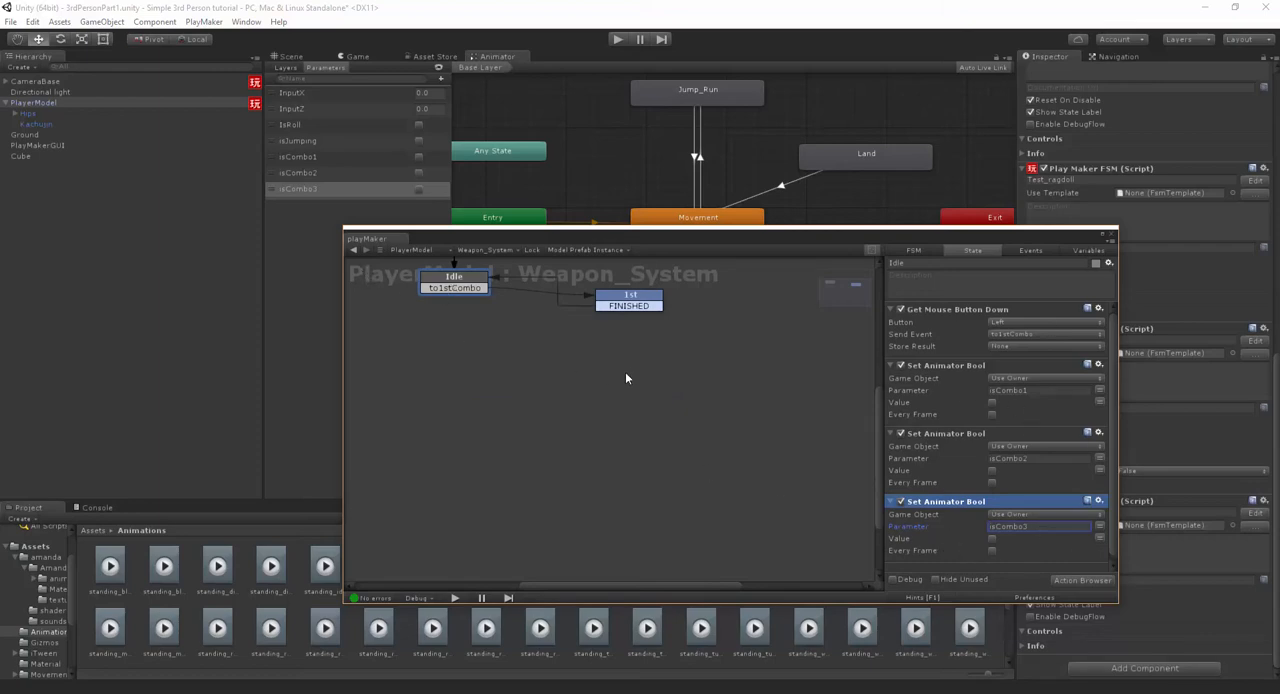
middle_drag(626, 378, 717, 475)
click(722, 418)
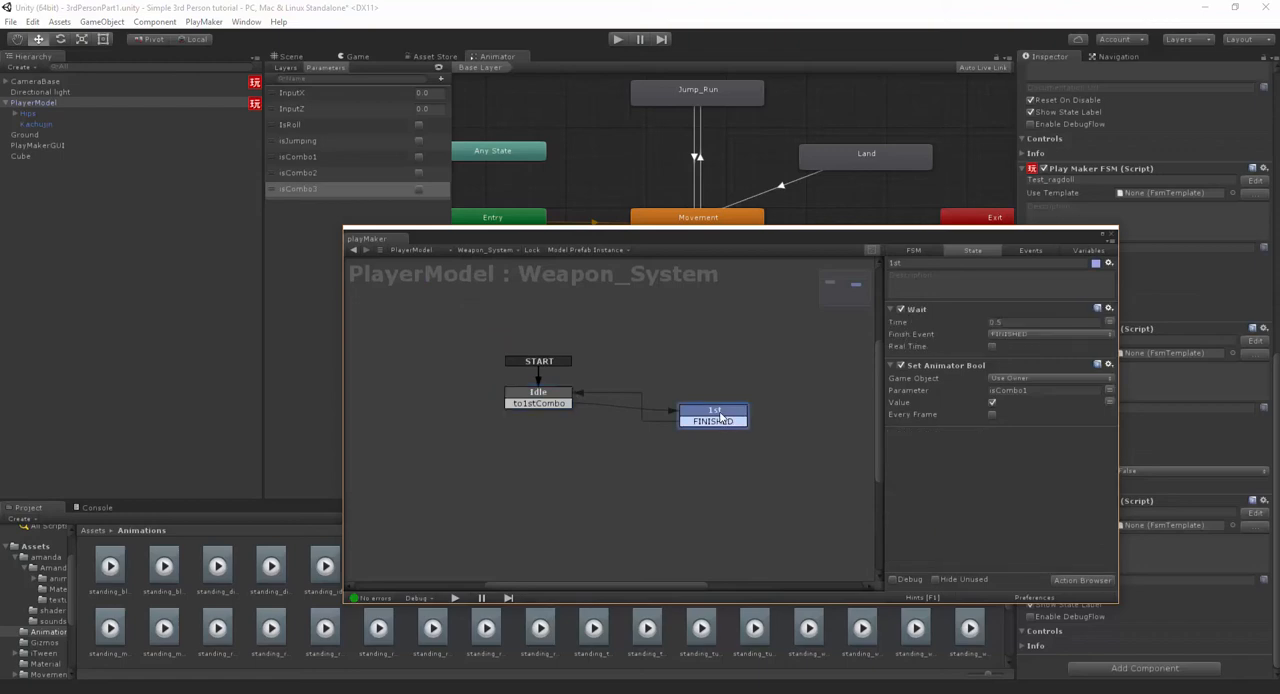
key(ctrl+c)
key(ctrl+v)
drag(629, 433, 707, 476)
drag(920, 263, 849, 262)
text(2)
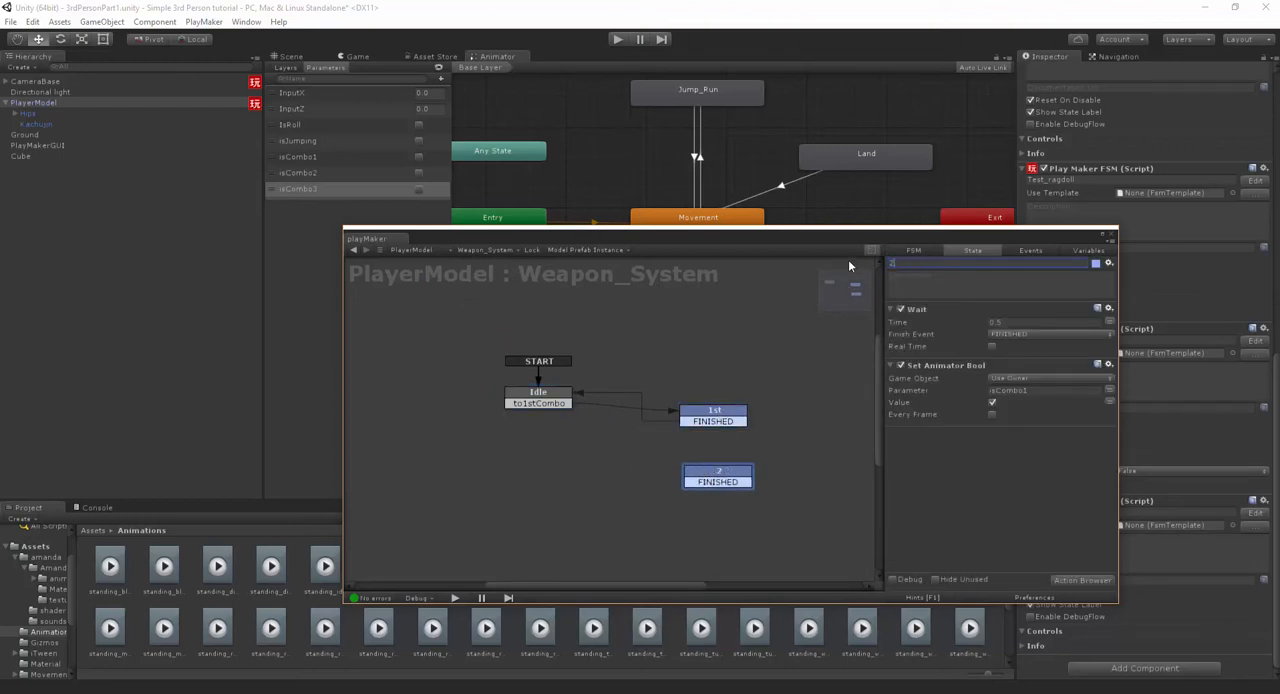
text(nd)
- Add a to2ndCombo transition to the 1st state, connect it to the 2nd state, and space the two states apart
right_click(731, 418)
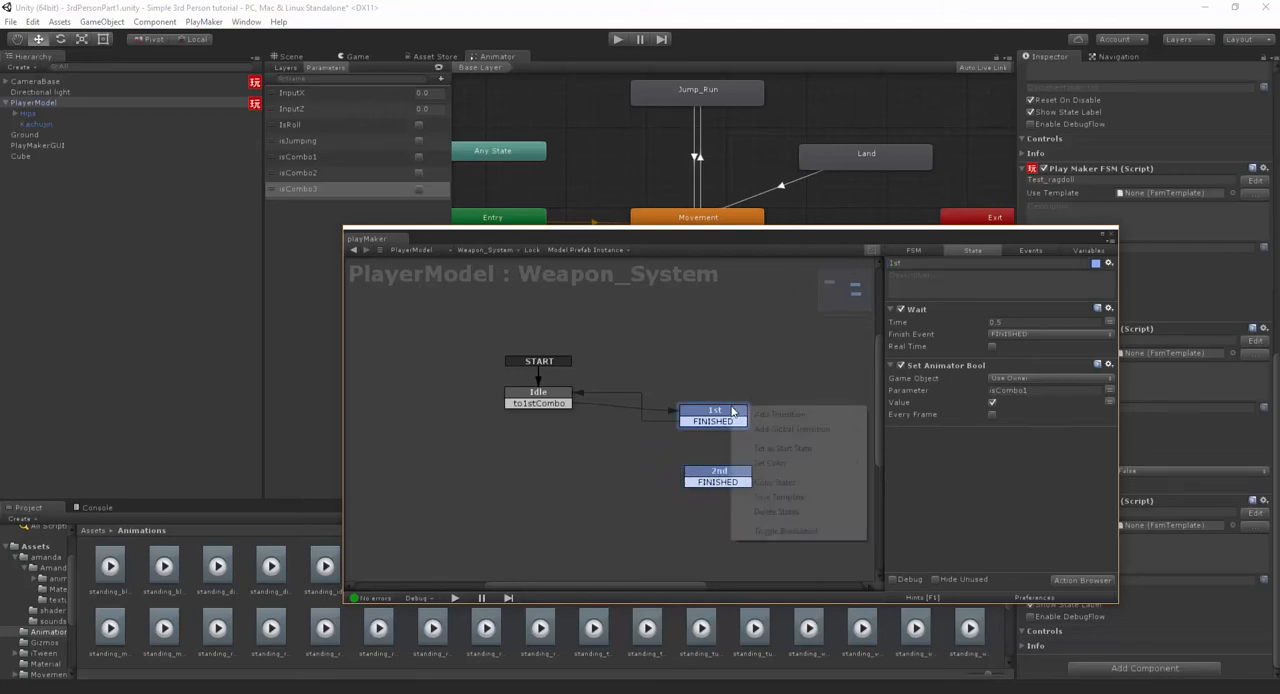
mouse_move(790, 414)
click(920, 448)
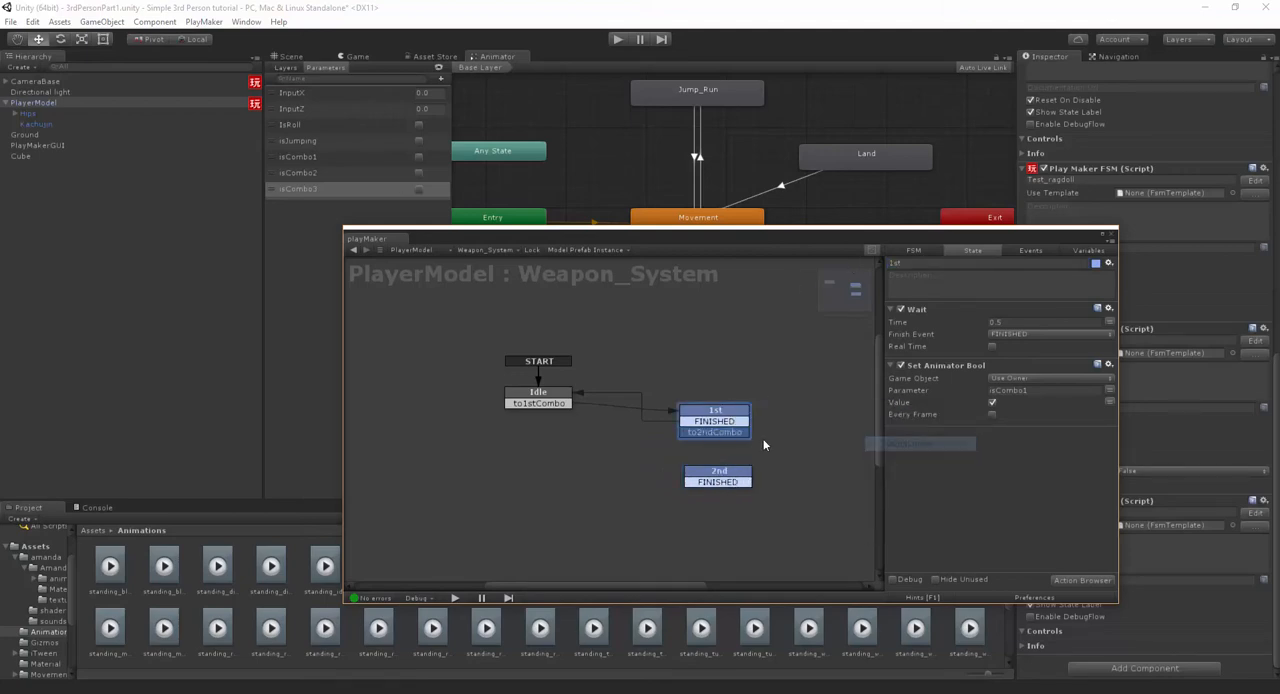
drag(726, 433, 737, 507)
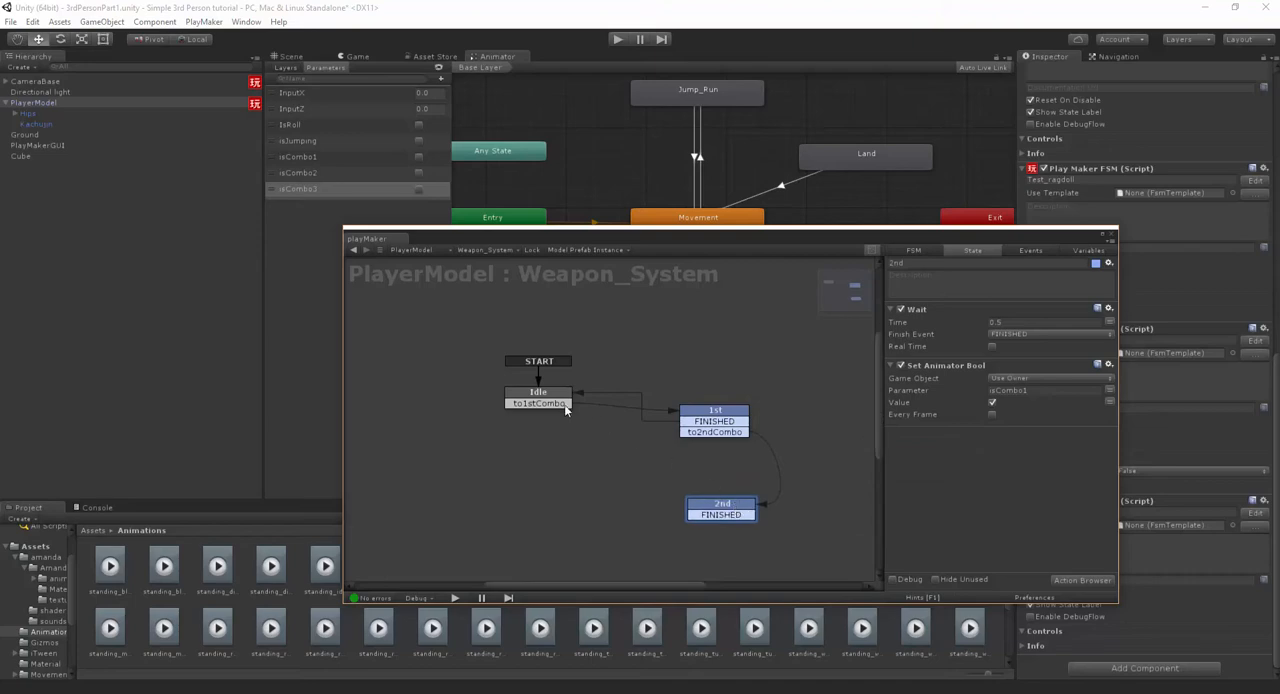
- Copy the Get Mouse Button Down action from the Idle state into the 1st state
click(562, 402)
right_click(955, 309)
click(1020, 385)
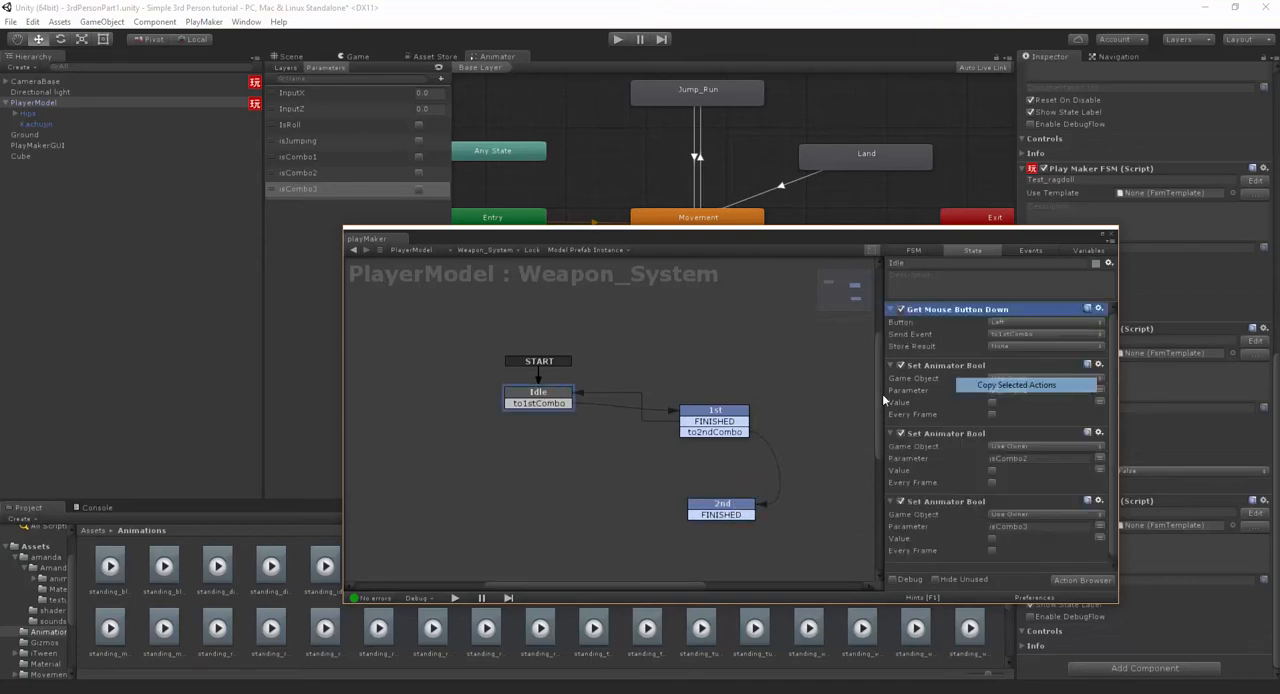
click(730, 418)
right_click(933, 506)
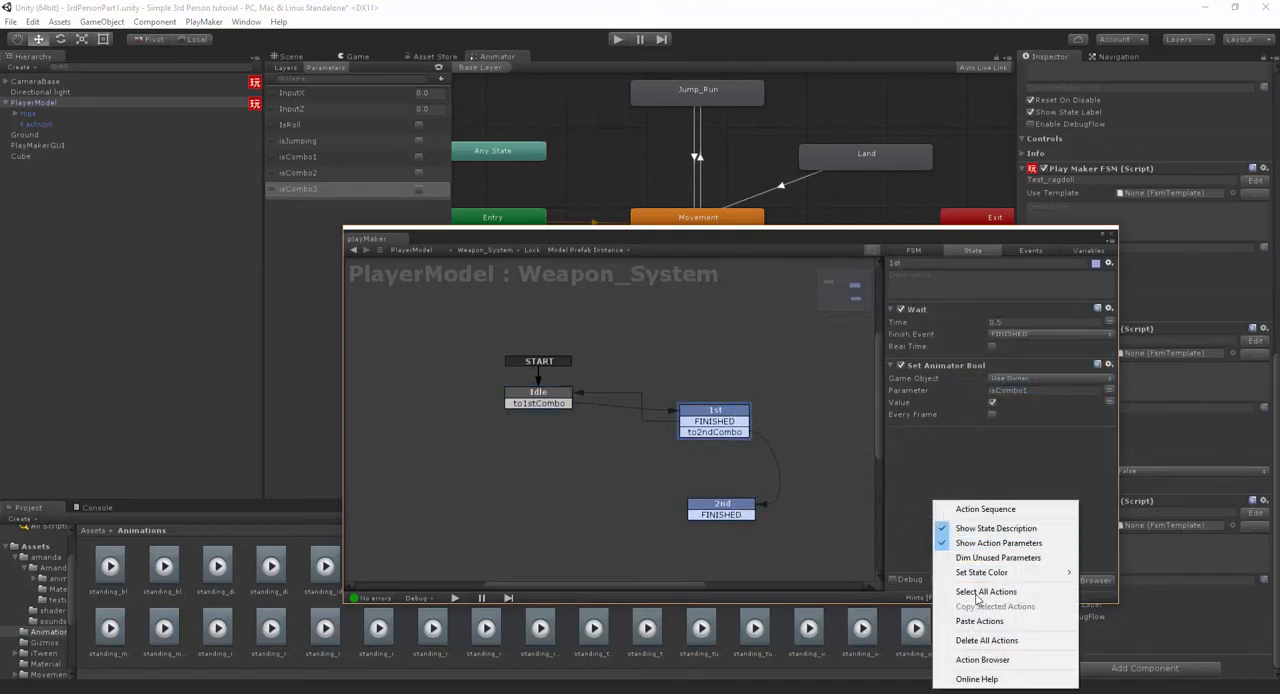
click(988, 620)
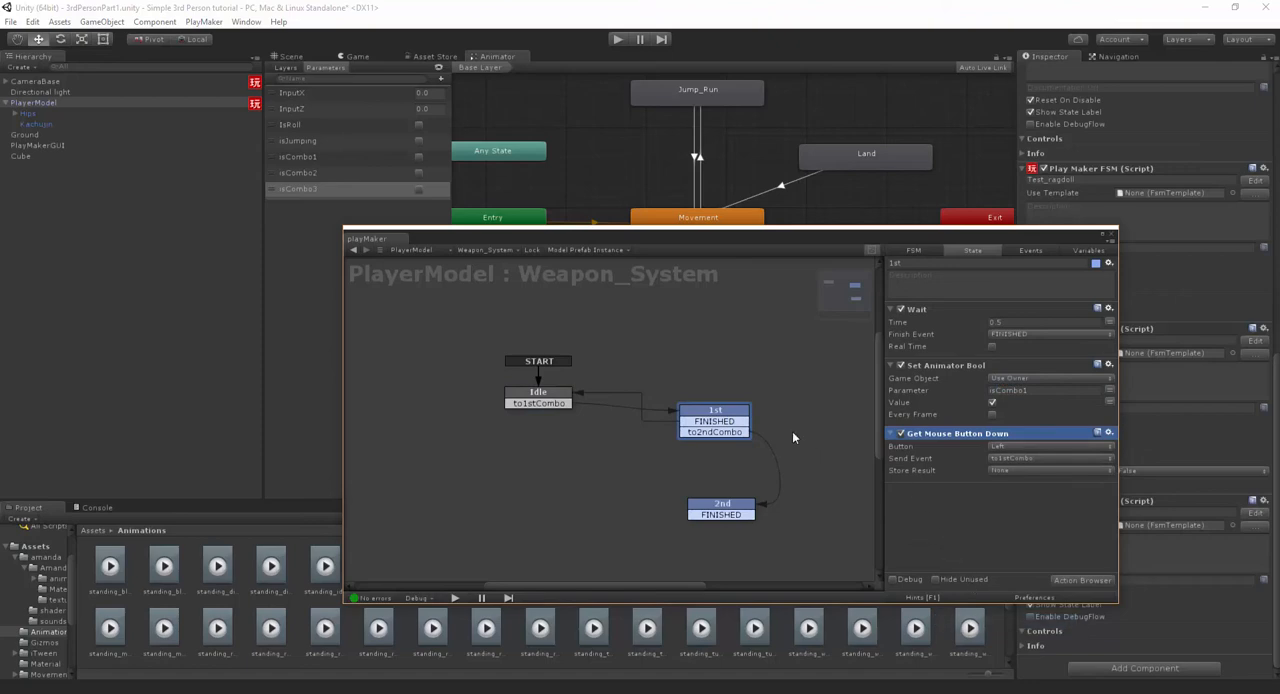
- Nudge the 2nd state and copy the Get Mouse Button Down action from the 1st state into it
drag(722, 508, 724, 506)
click(740, 421)
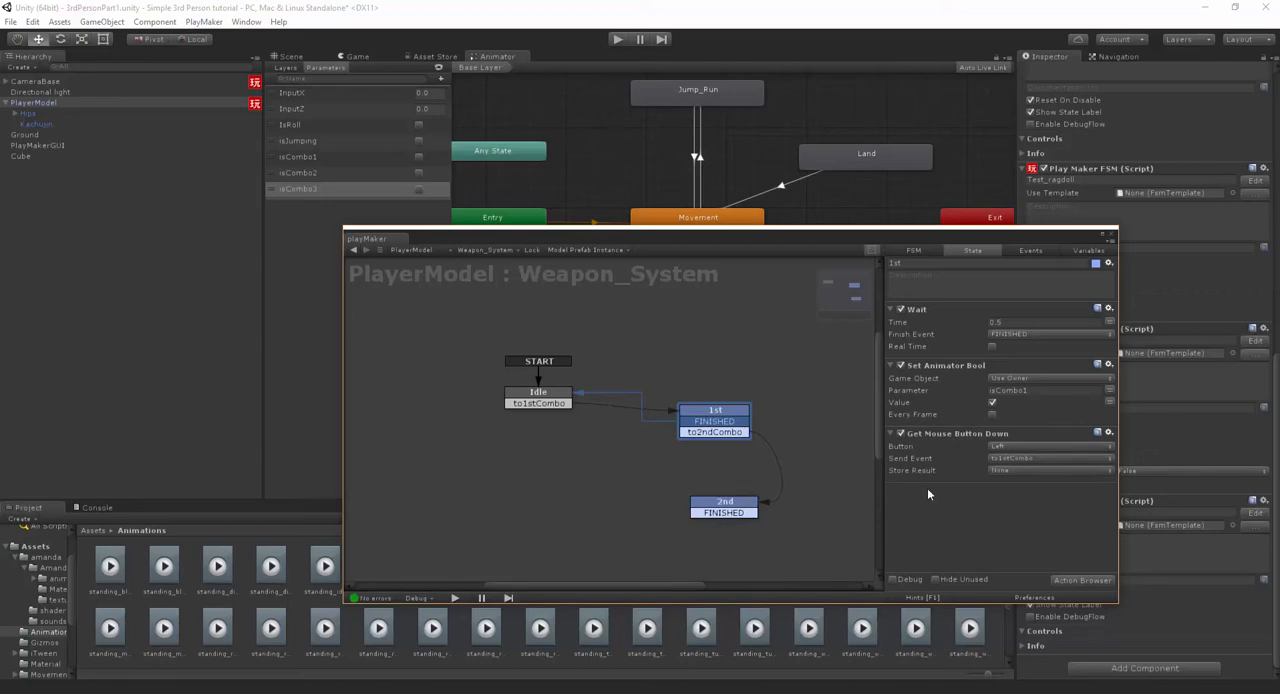
right_click(944, 440)
click(990, 527)
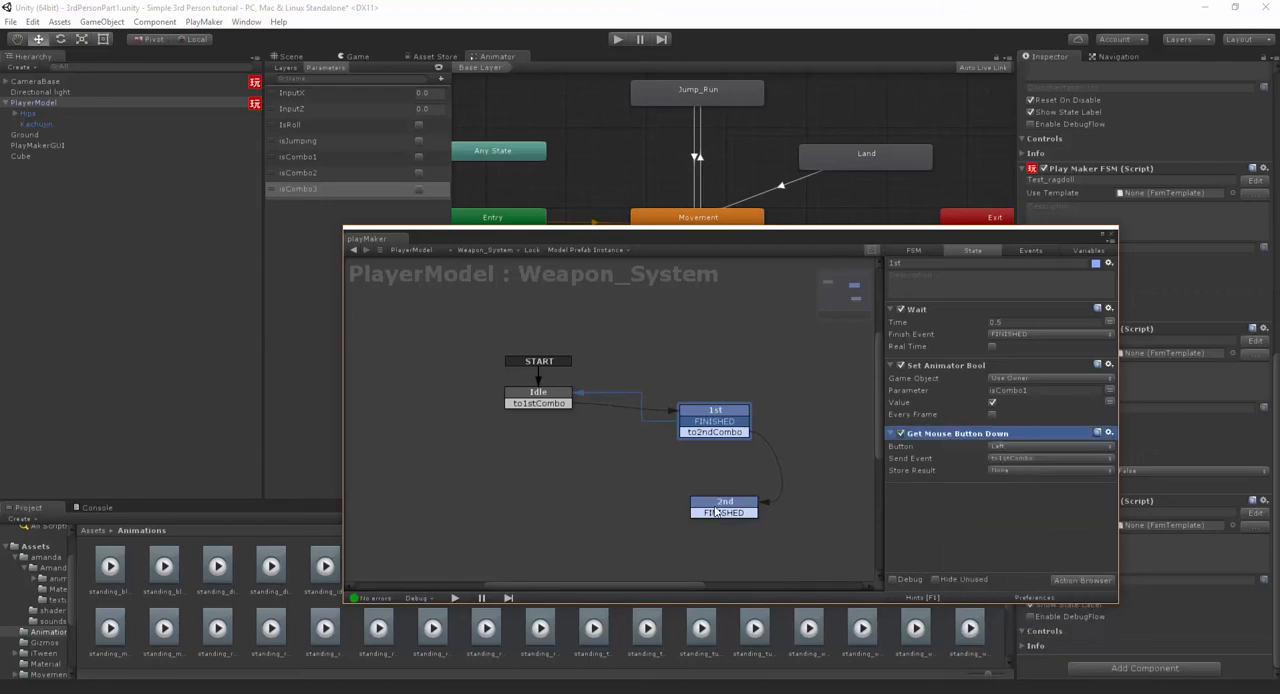
click(718, 510)
right_click(948, 490)
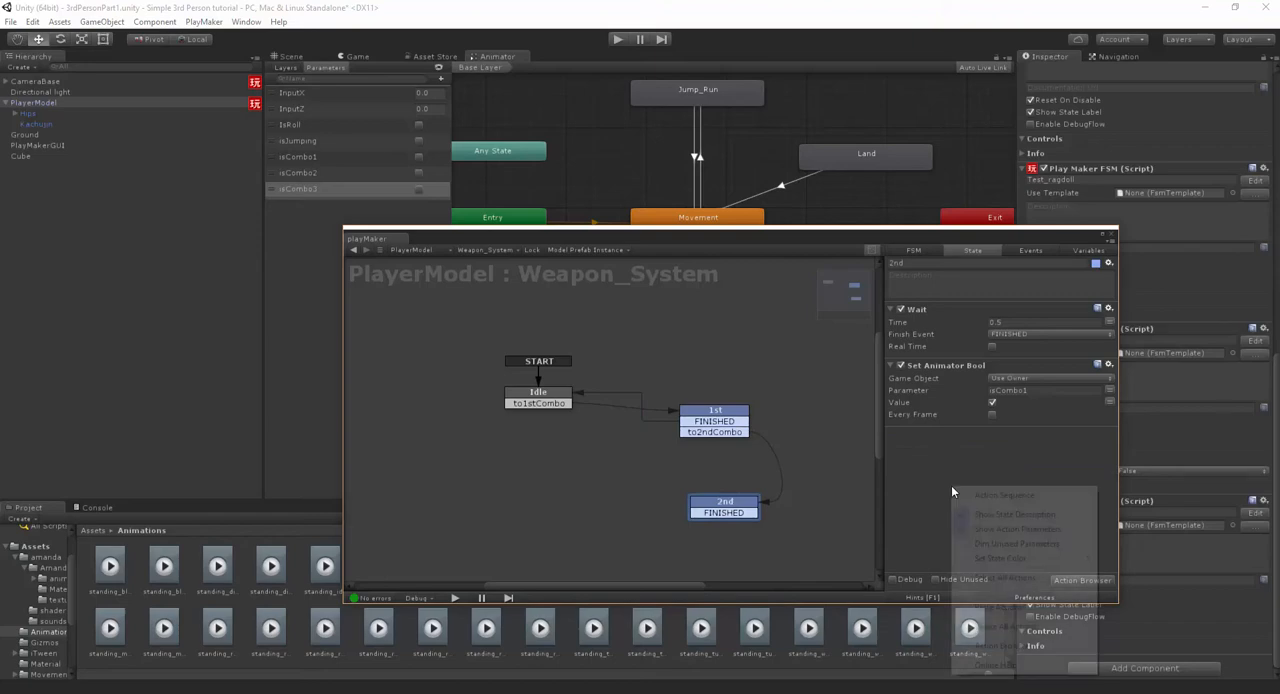
click(990, 600)
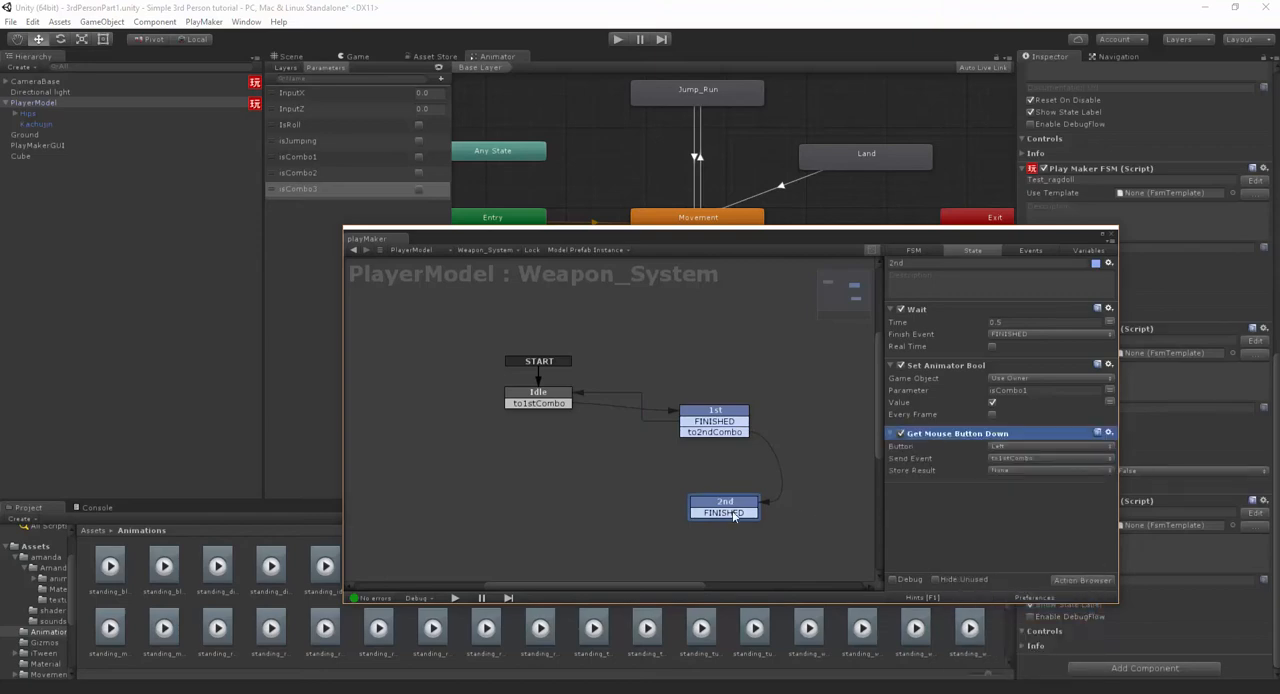
- Add a to3rdCombo transition to the 2nd state
middle_drag(734, 515, 725, 456)
right_click(725, 456)
mouse_move(795, 462)
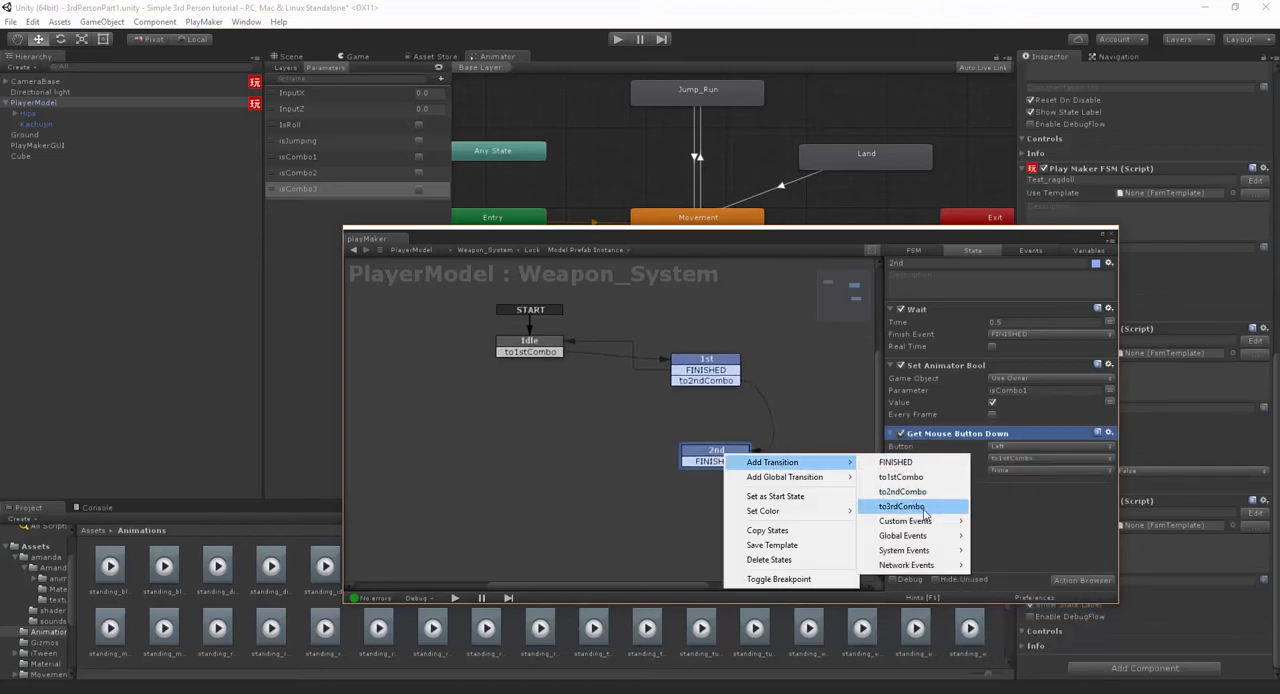
click(924, 513)
- Add a new state below the 2nd state and connect the 2nd state's to3rdCombo transition to it
middle_drag(730, 555, 706, 488)
right_click(706, 488)
click(745, 498)
click(713, 408)
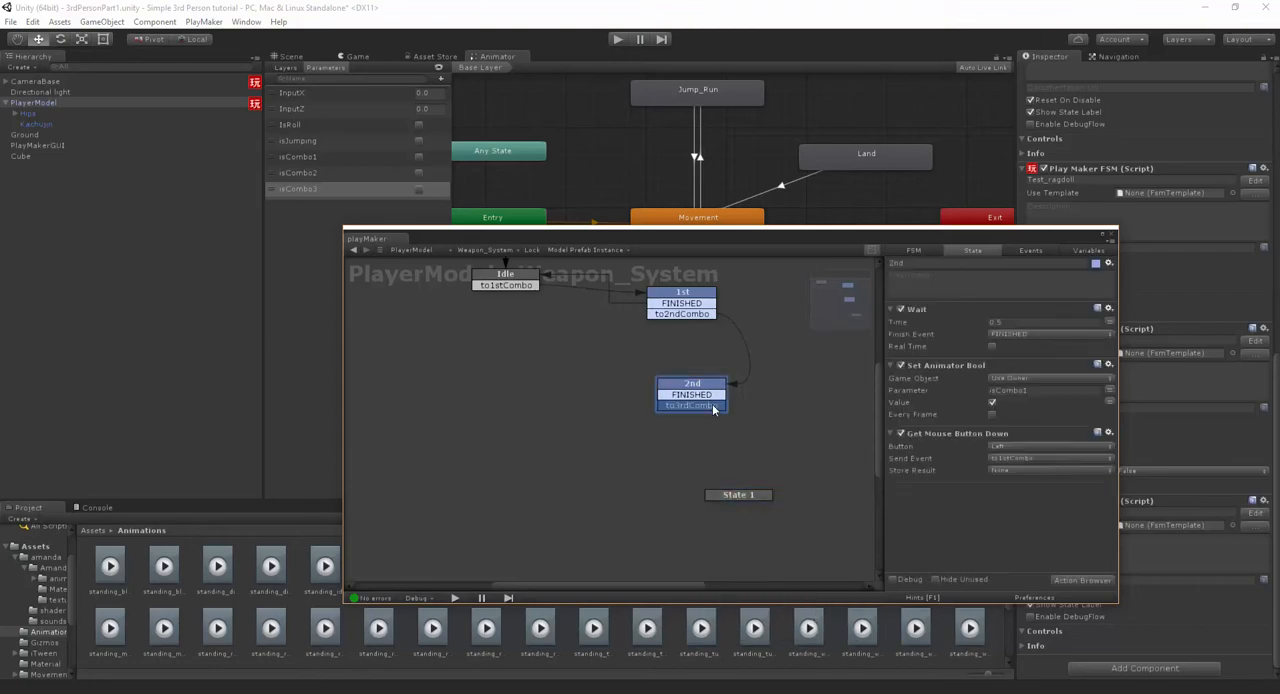
middle_drag(776, 454, 769, 505)
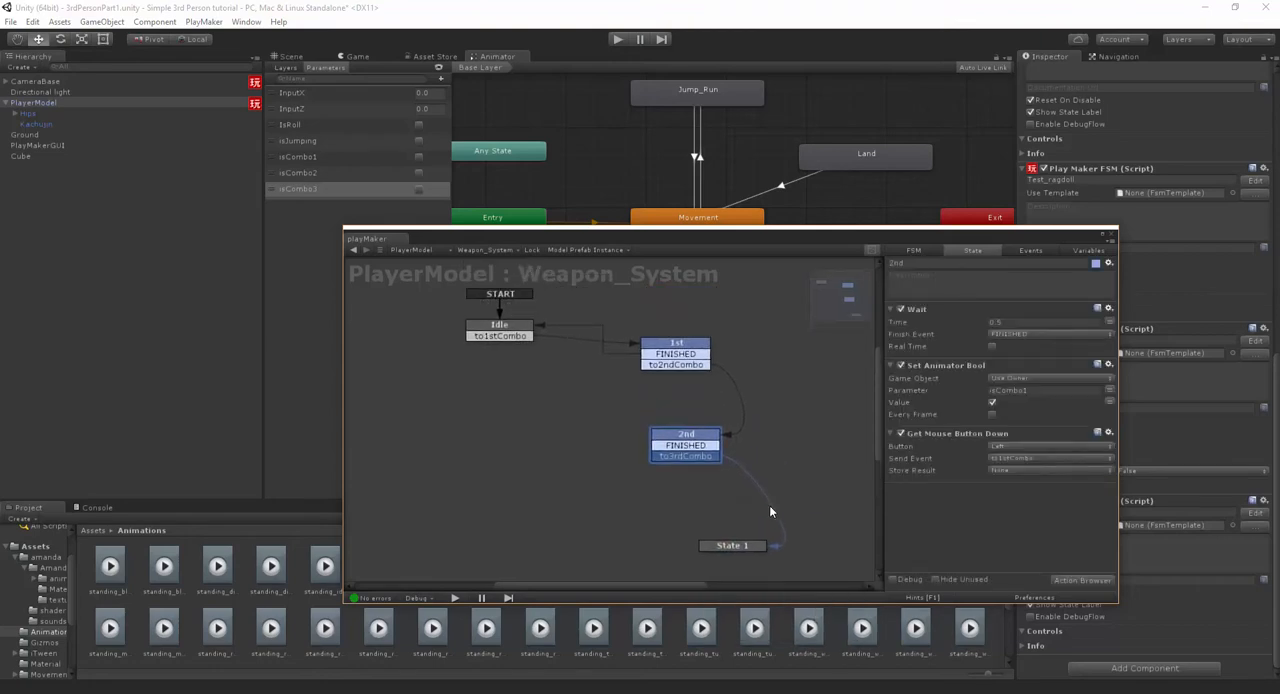
- Set the Get Mouse Button Down send event to to3rdCombo in the 2nd state and to2ndCombo in the 1st state
click(1004, 458)
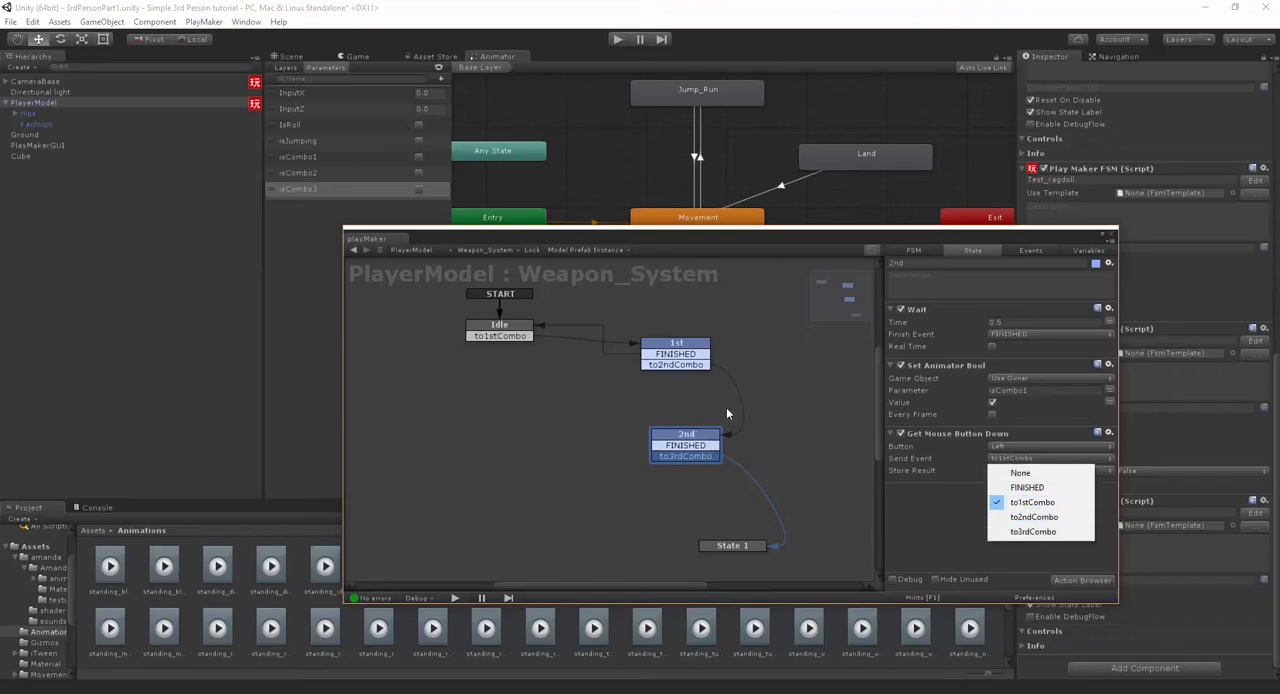
click(1030, 531)
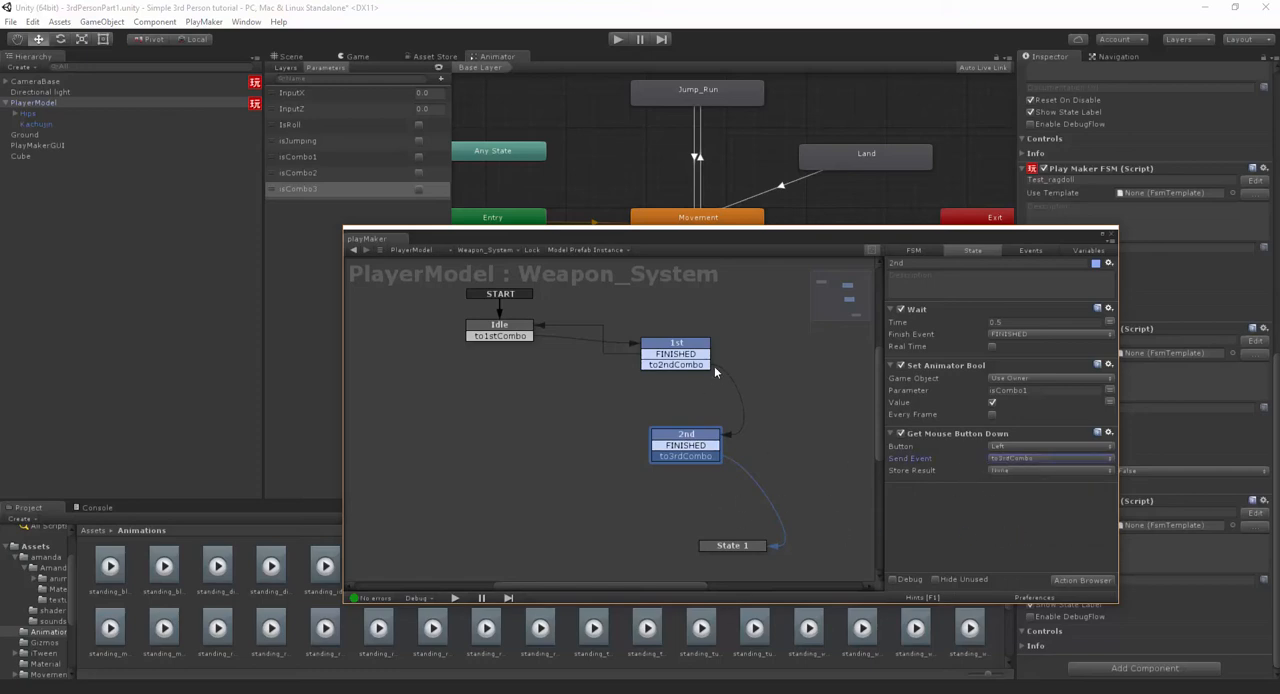
click(708, 365)
click(1049, 460)
click(1034, 516)
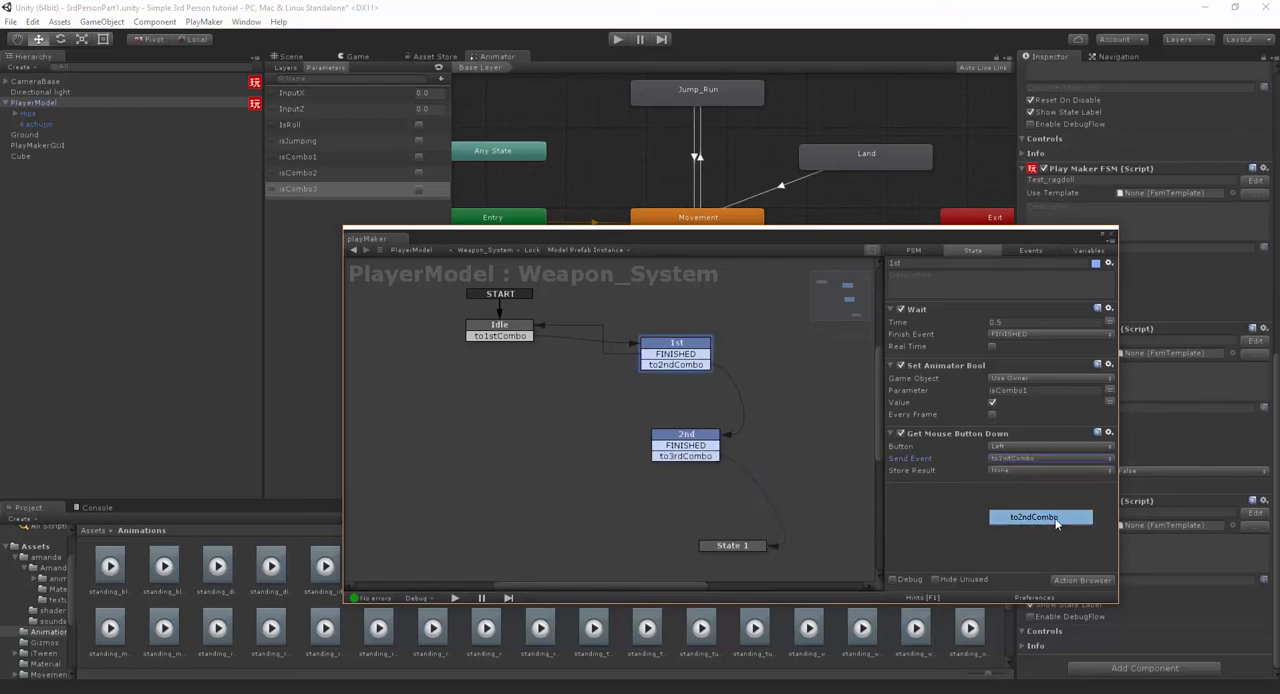
- Check the mouse button actions of the 2nd and 1st states and look at the Animator's attack states
click(684, 439)
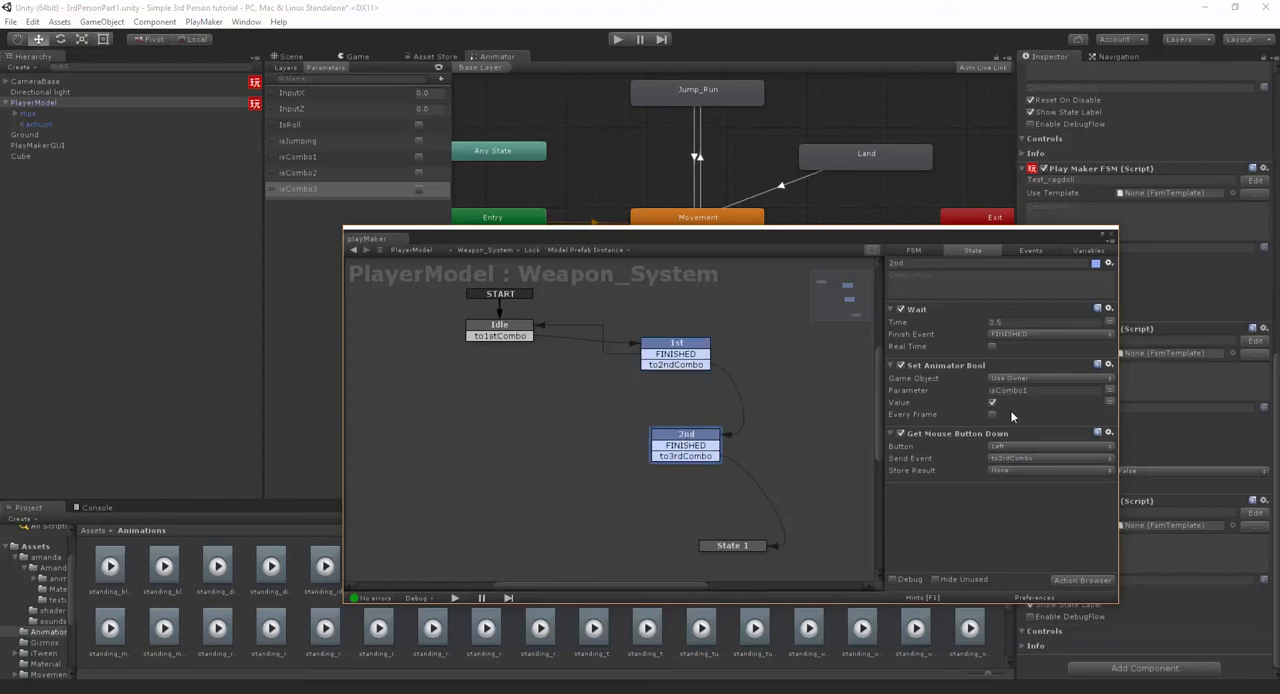
middle_drag(720, 363, 730, 402)
click(669, 384)
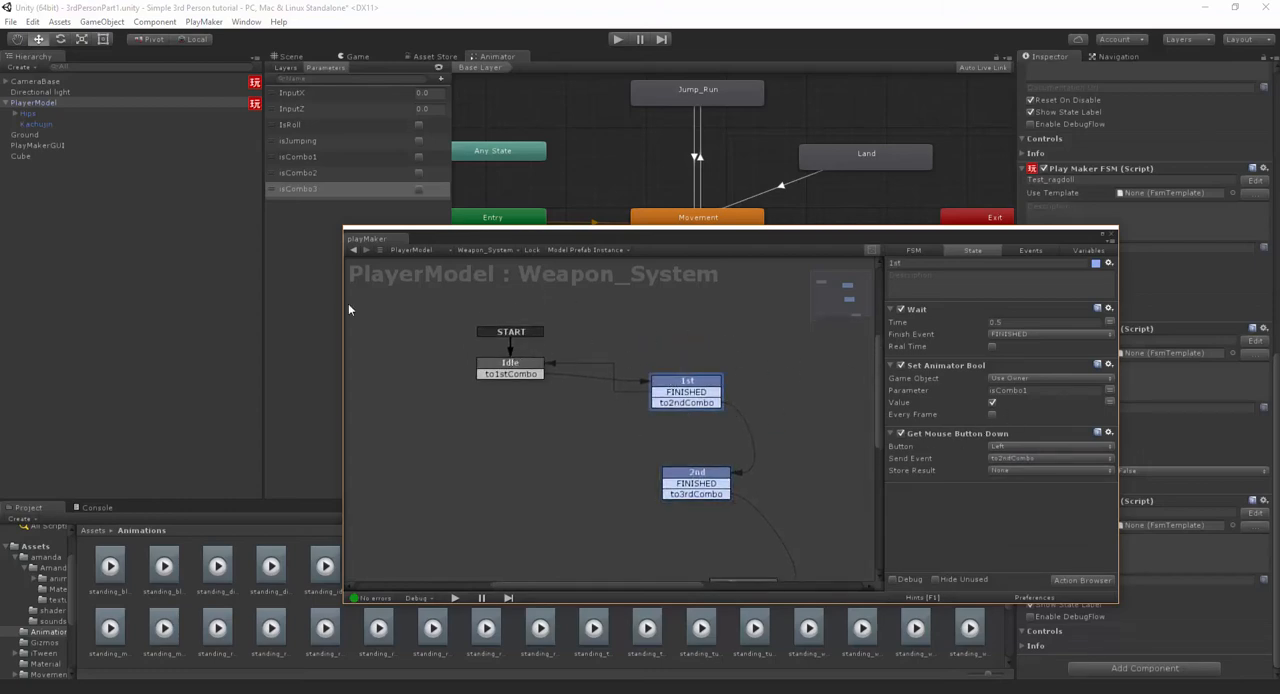
drag(469, 234, 441, 384)
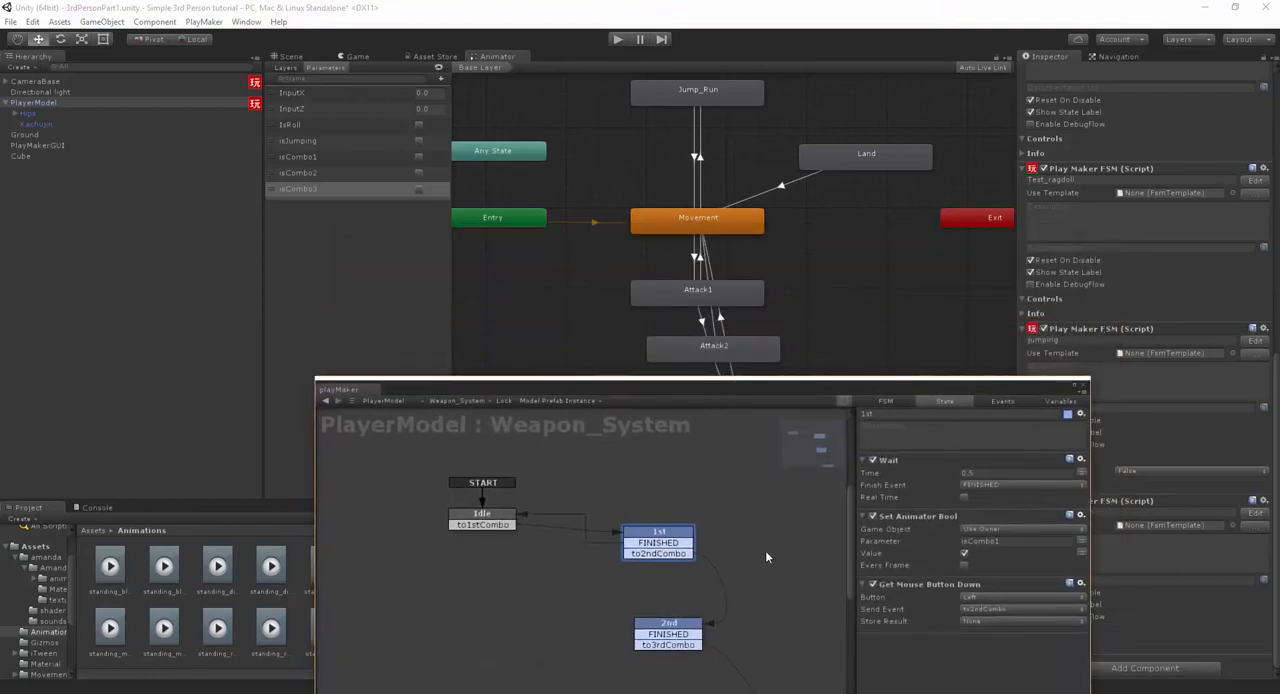
drag(636, 388, 626, 238)
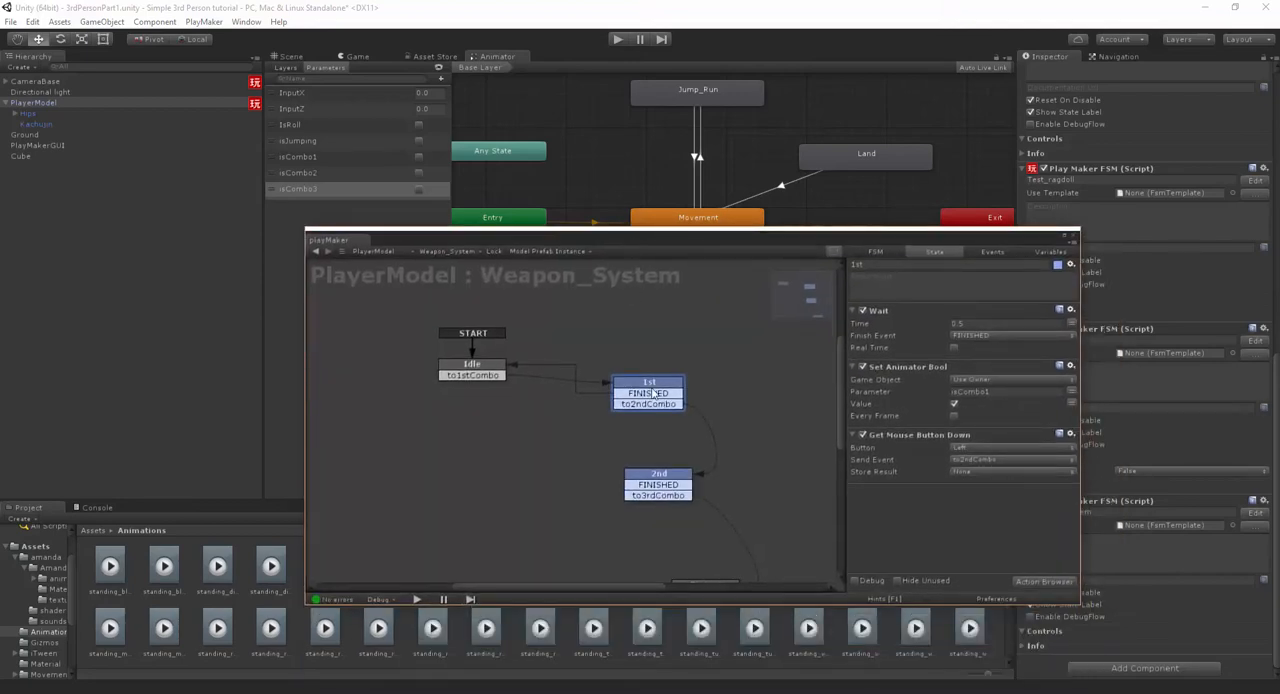
- Color the 2nd state cyan and set its Set Animator Bool parameter to isCombo2
right_click(681, 486)
mouse_move(755, 540)
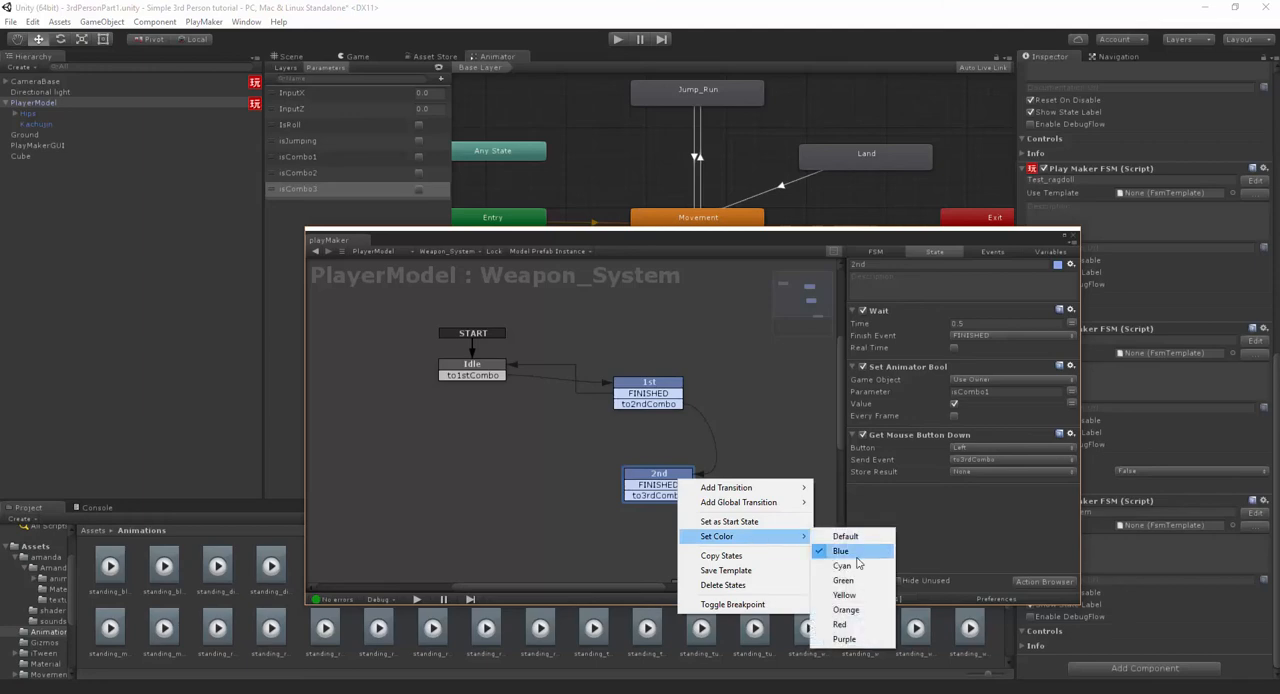
click(850, 564)
middle_drag(755, 444, 708, 374)
click(1007, 392)
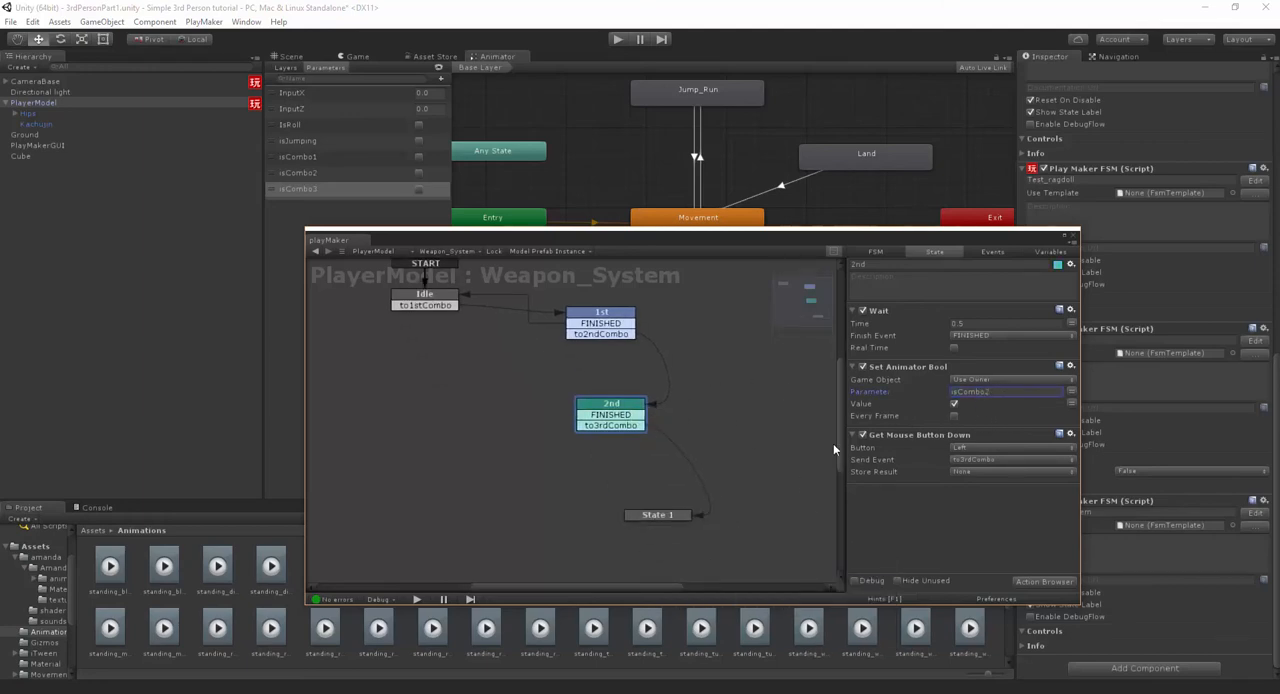
- Connect the 2nd state's FINISHED transition to Idle and delete State 1
drag(602, 416, 445, 311)
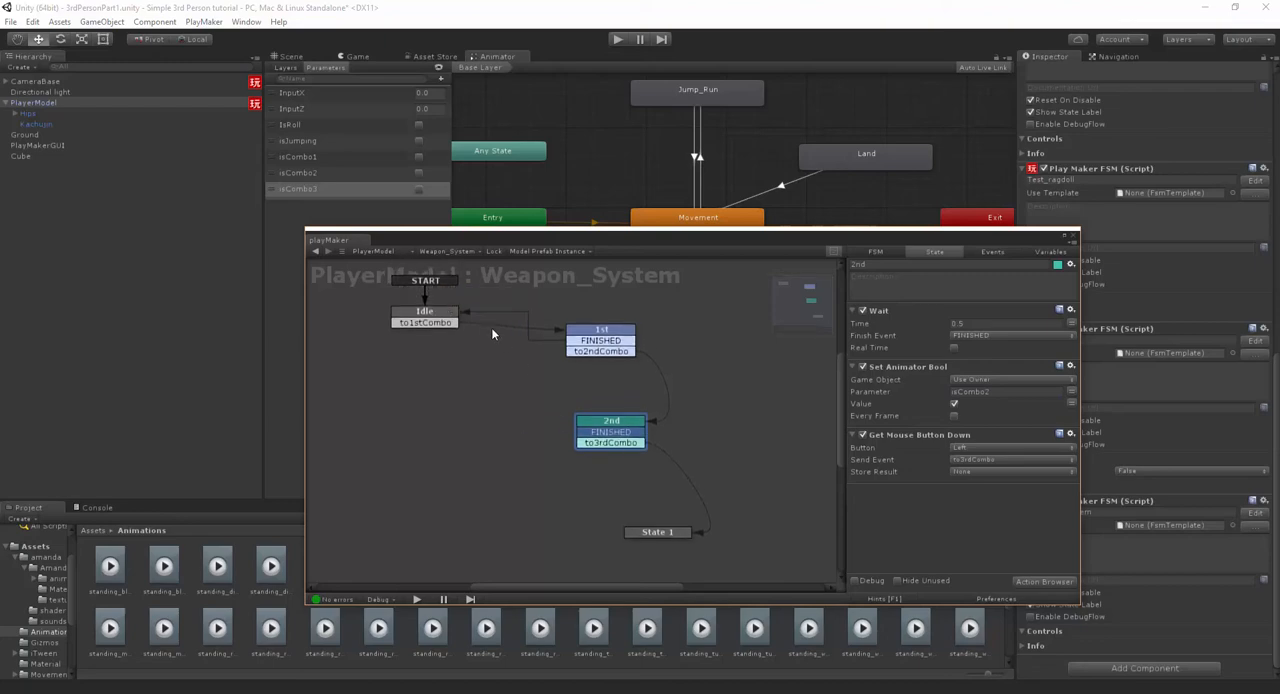
drag(588, 432, 440, 316)
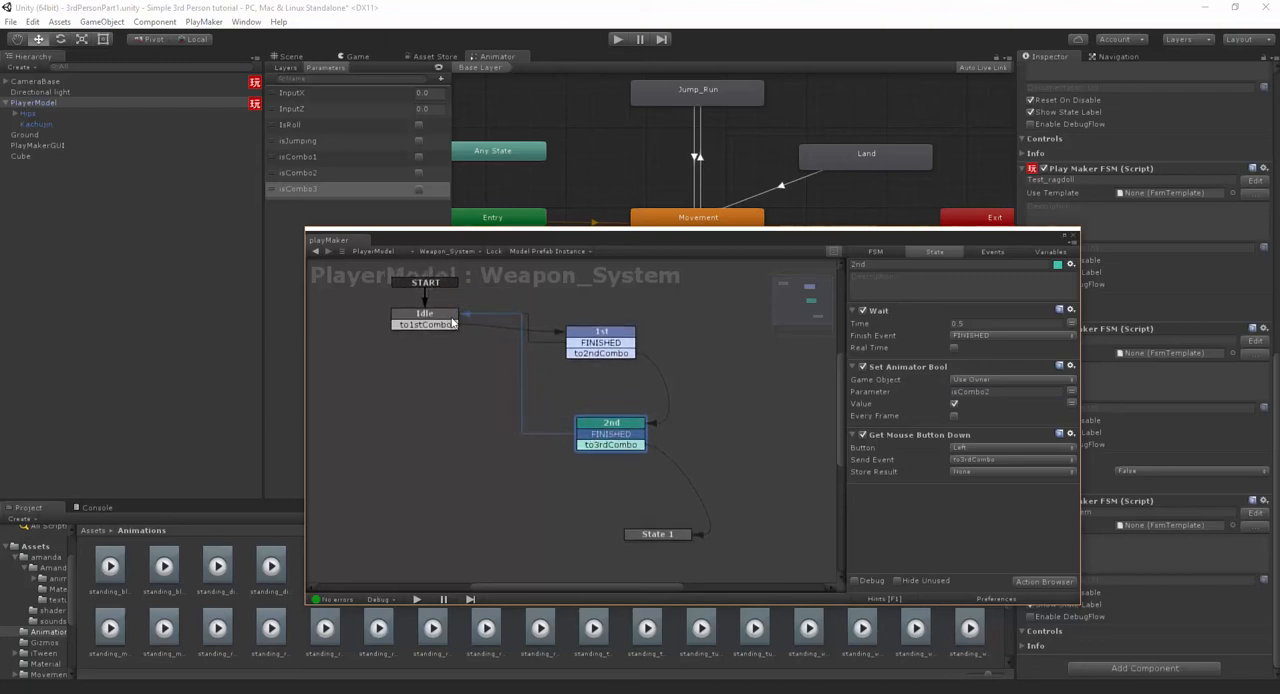
click(644, 535)
key(Delete)
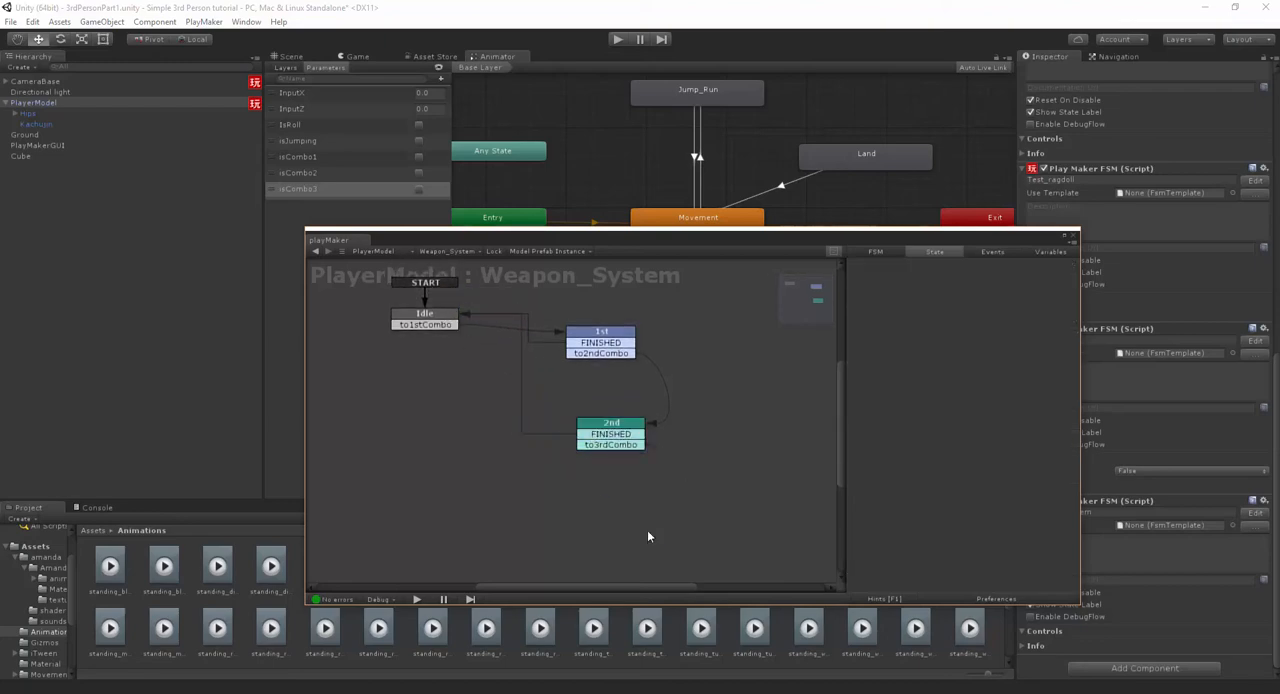
- Duplicate the 2nd state, place the copy below the original, and rename it 3rd
click(616, 424)
key(ctrl+v)
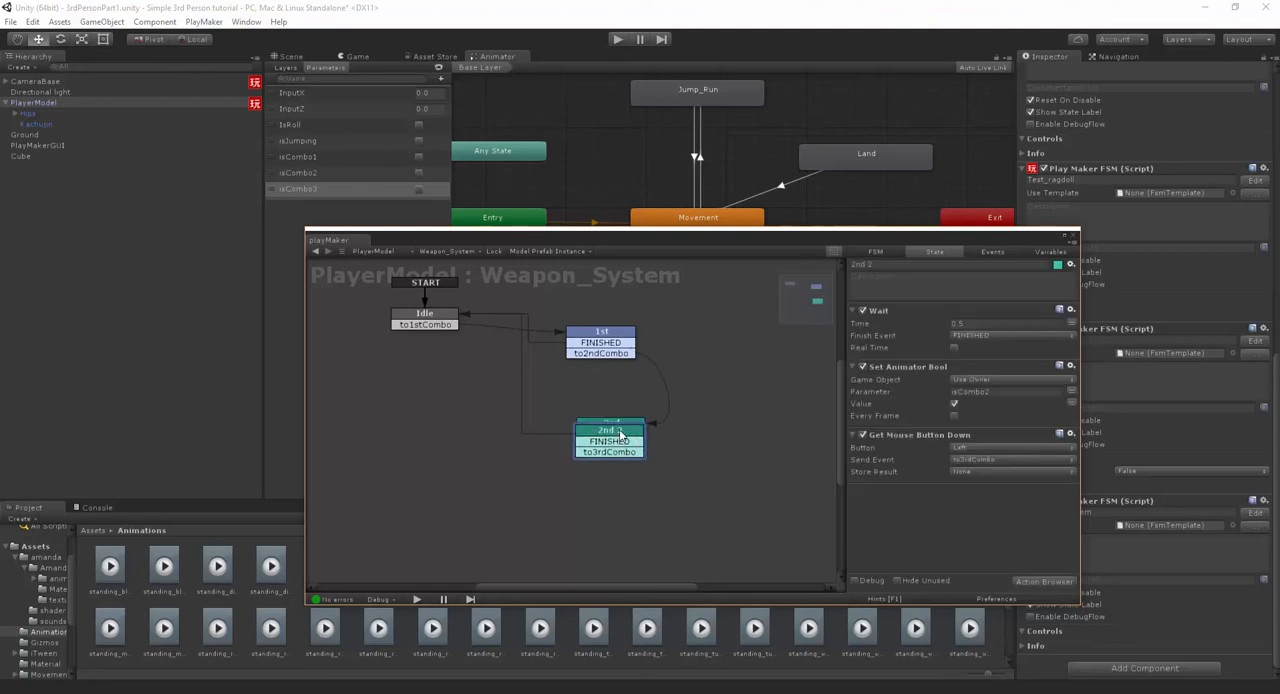
drag(621, 432, 622, 508)
drag(874, 266, 822, 262)
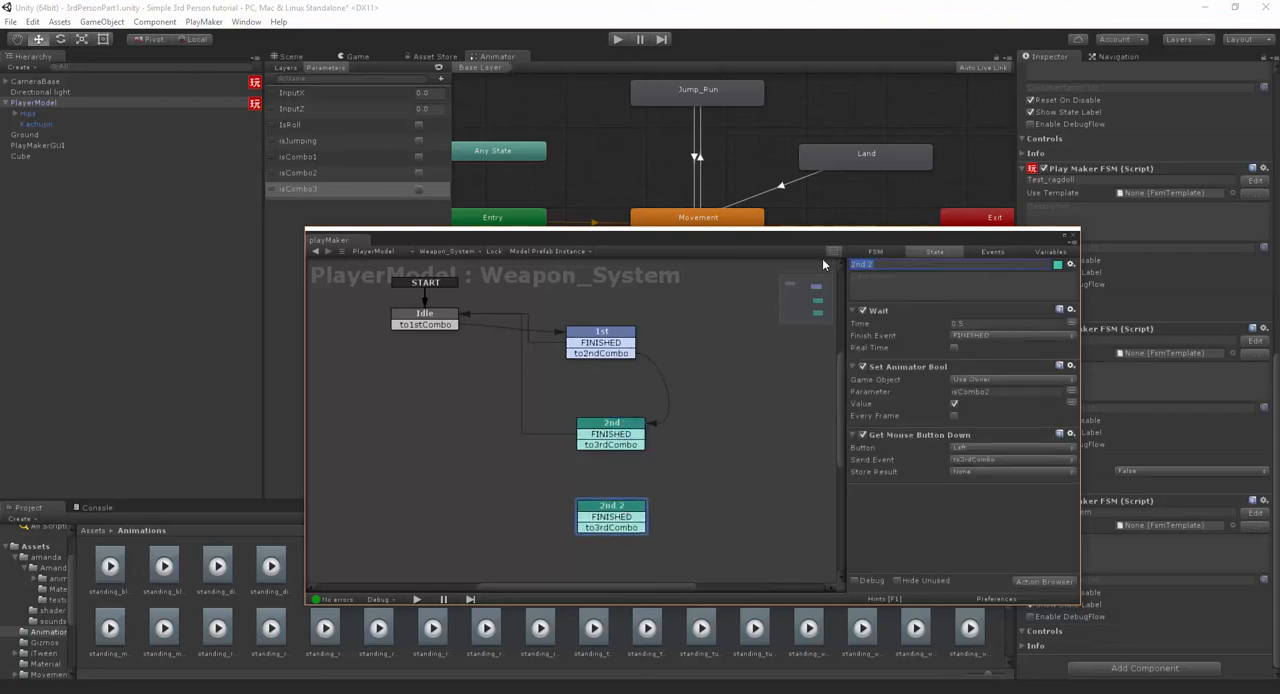
text(3rd)
- Connect the 3rd state's FINISHED transition to Idle and delete its to3rdCombo transition
drag(617, 523, 545, 510)
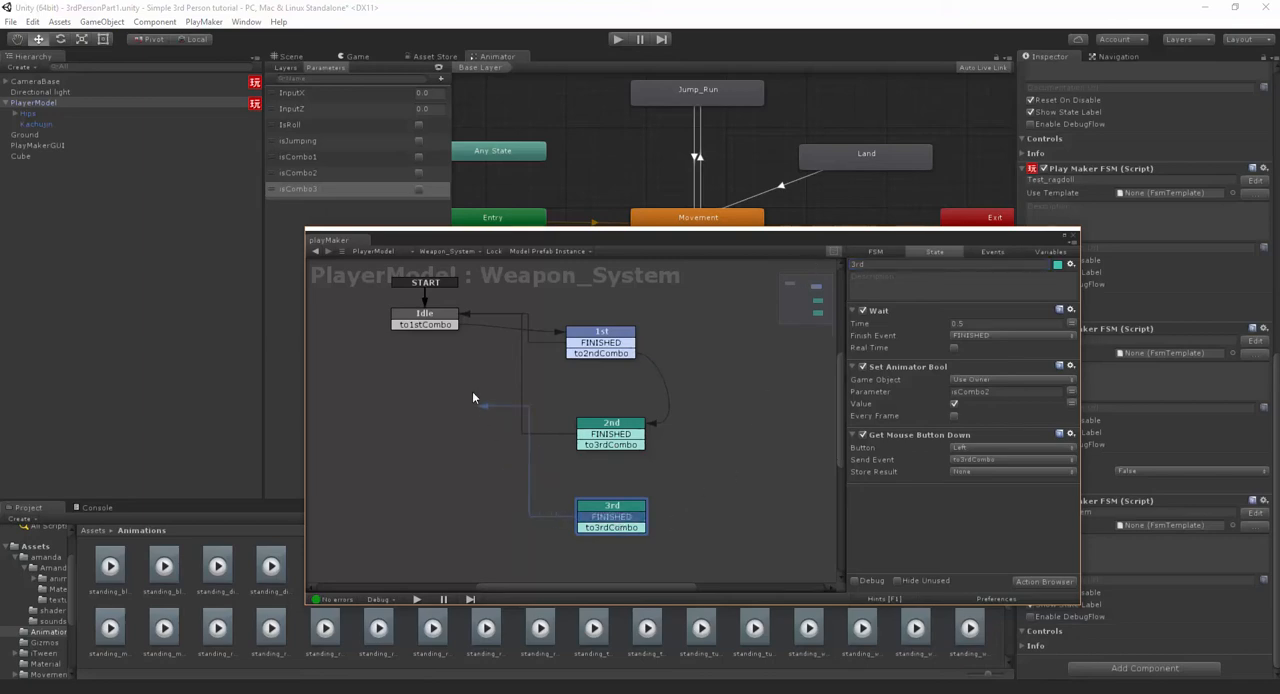
drag(474, 398, 456, 324)
click(603, 527)
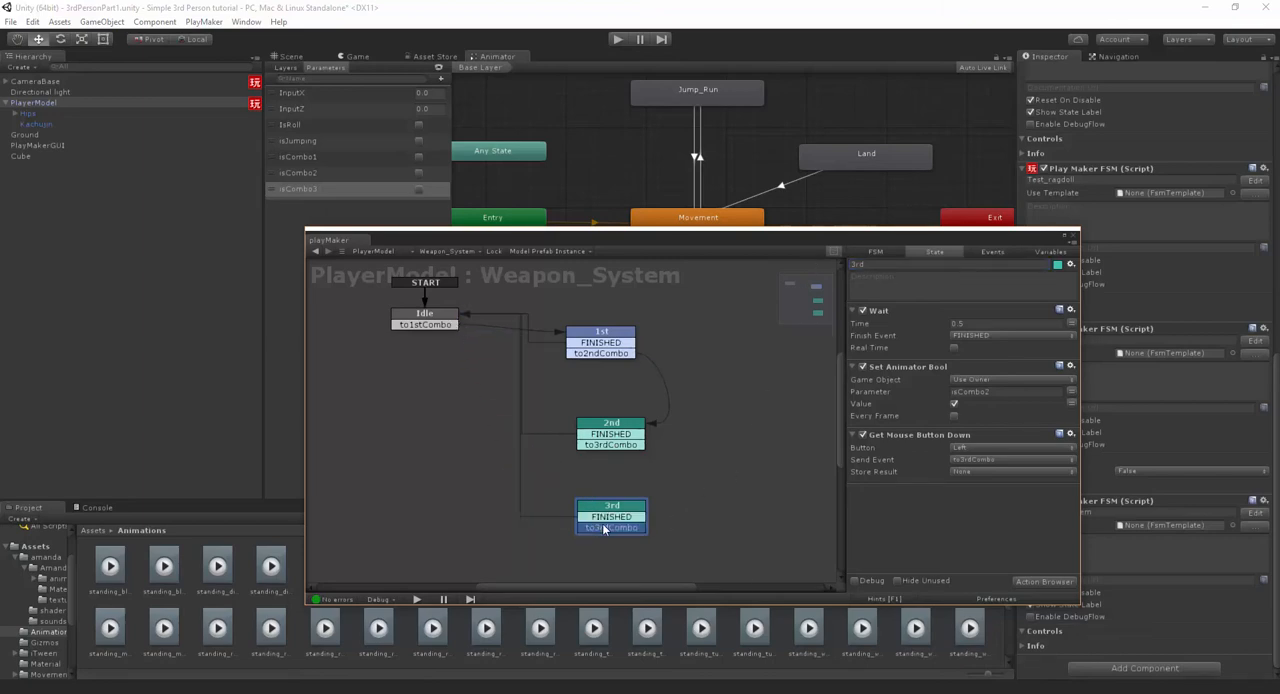
right_click(603, 529)
click(655, 678)
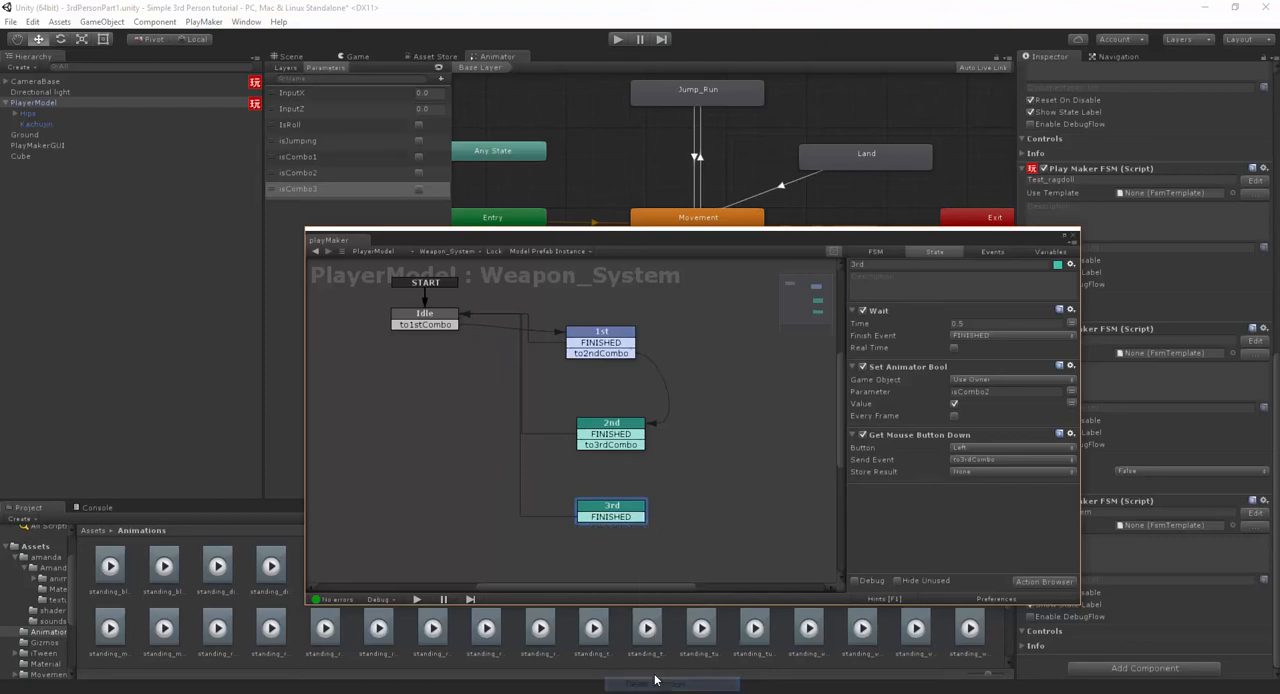
- Remove the Get Mouse Button Down action from the 3rd state and set its Set Animator Bool parameter to isCombo3
right_click(919, 440)
click(1000, 628)
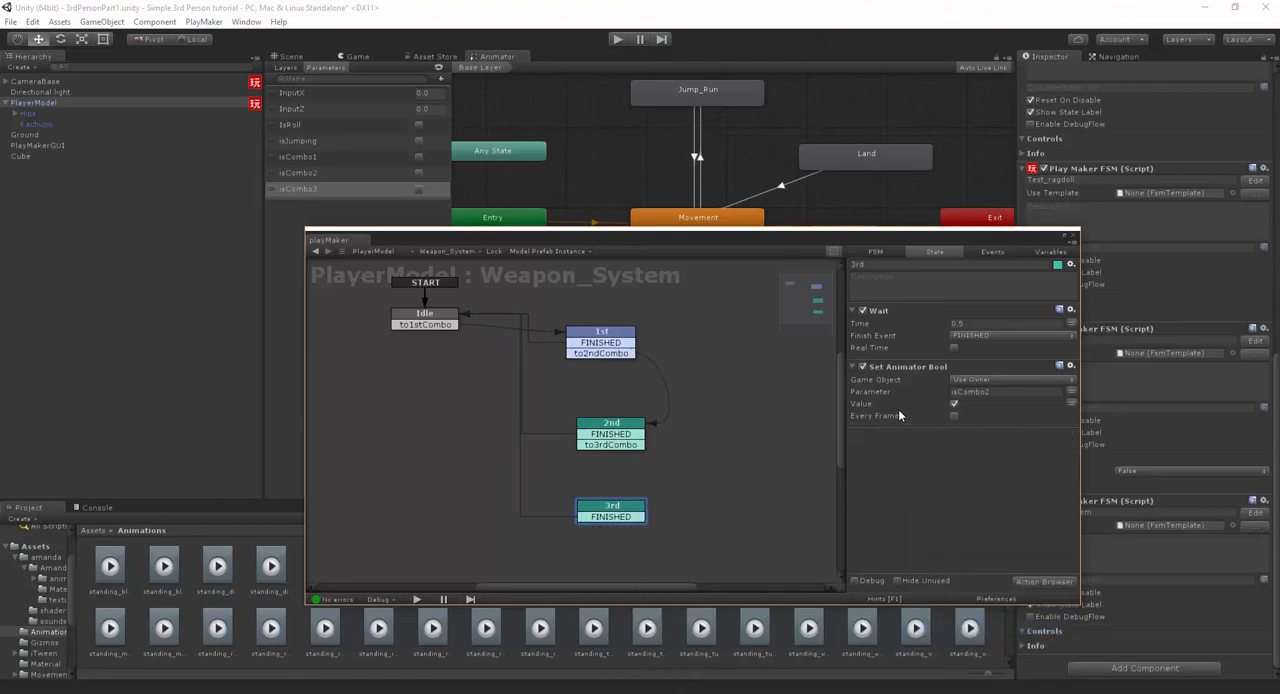
click(998, 392)
- Connect the 2nd state's to3rdCombo transition to the 3rd state and stagger the 2nd and 3rd states diagonally
click(631, 446)
click(681, 466)
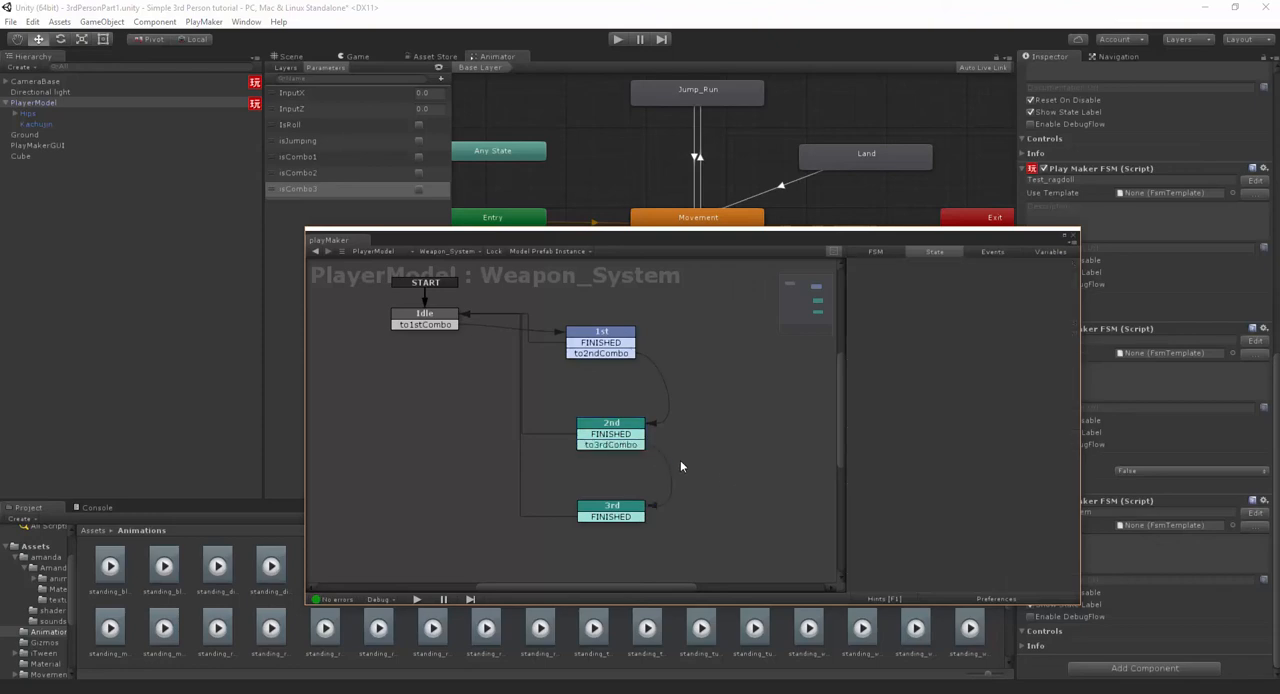
drag(617, 518, 666, 535)
drag(630, 420, 648, 415)
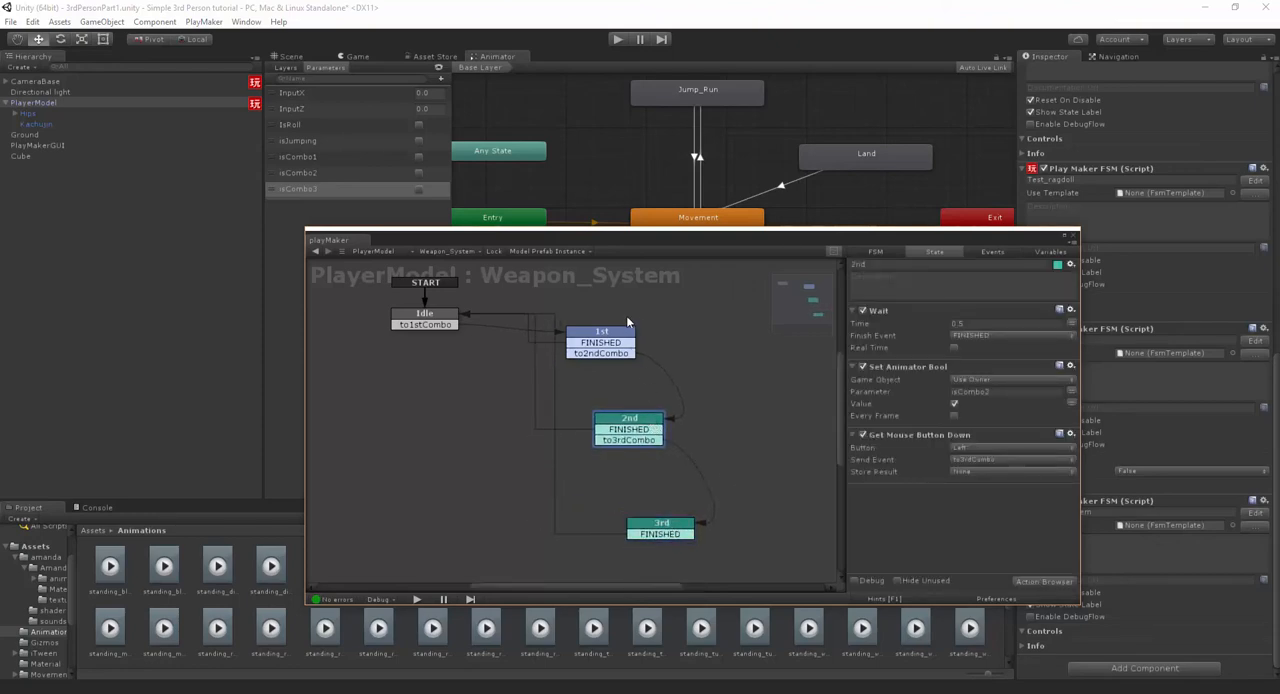
click(625, 319)
- Color the 3rd state red
right_click(667, 533)
mouse_move(745, 590)
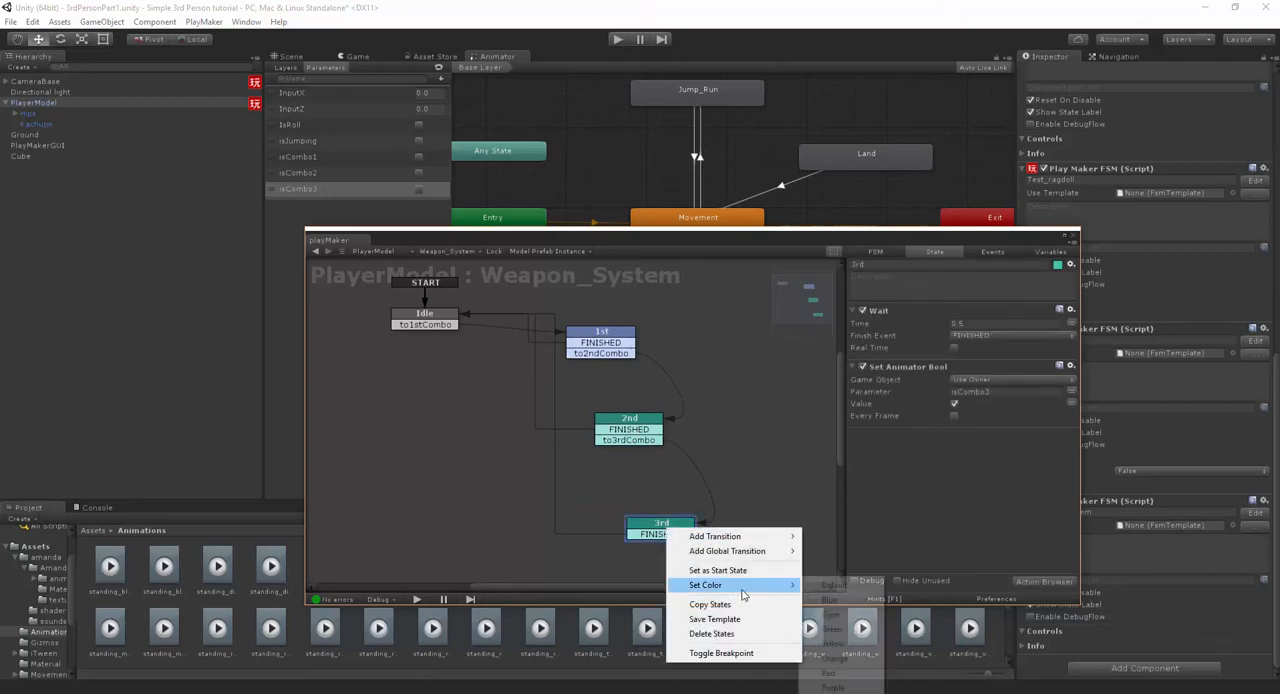
click(855, 675)
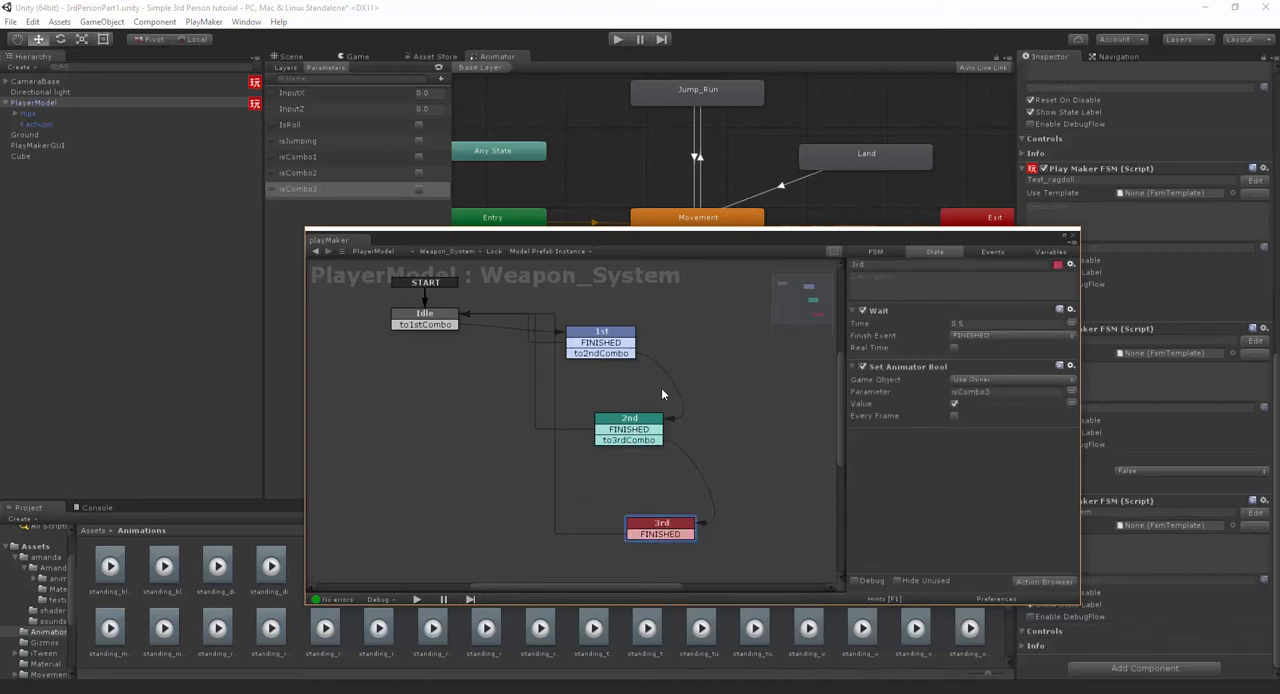
- Review the actions of the 2nd, 1st and 3rd states in turn
middle_drag(661, 387, 700, 405)
click(684, 430)
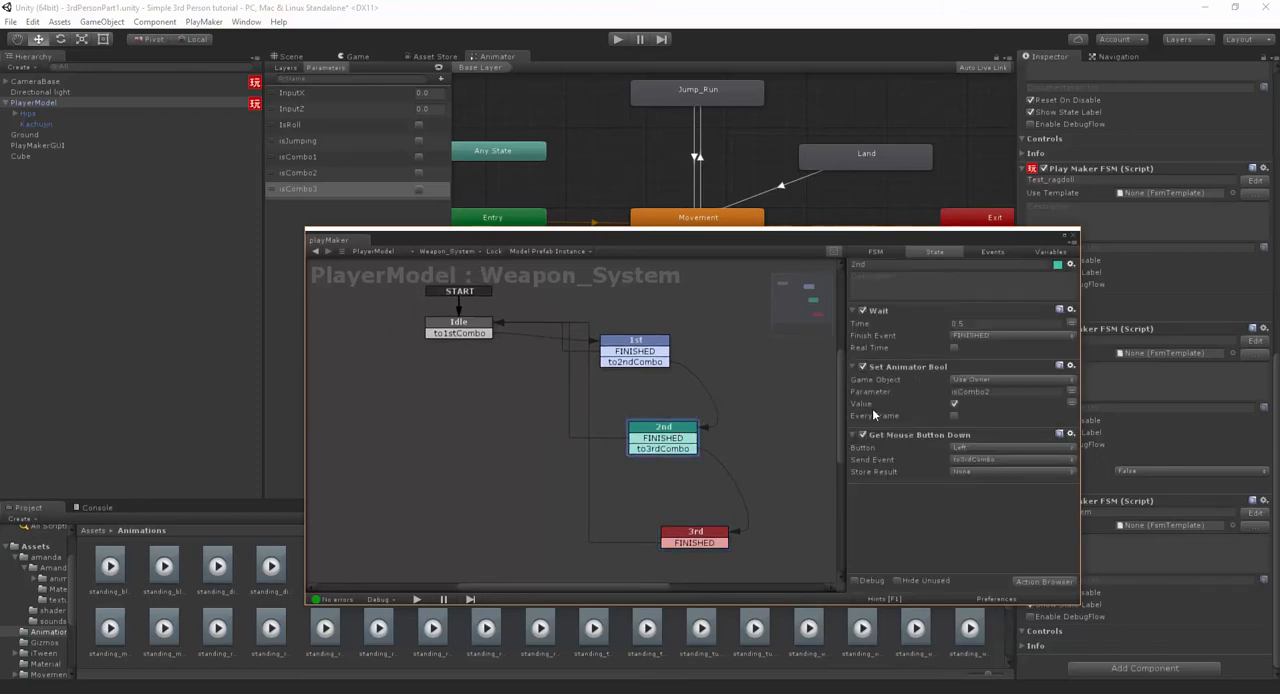
click(652, 344)
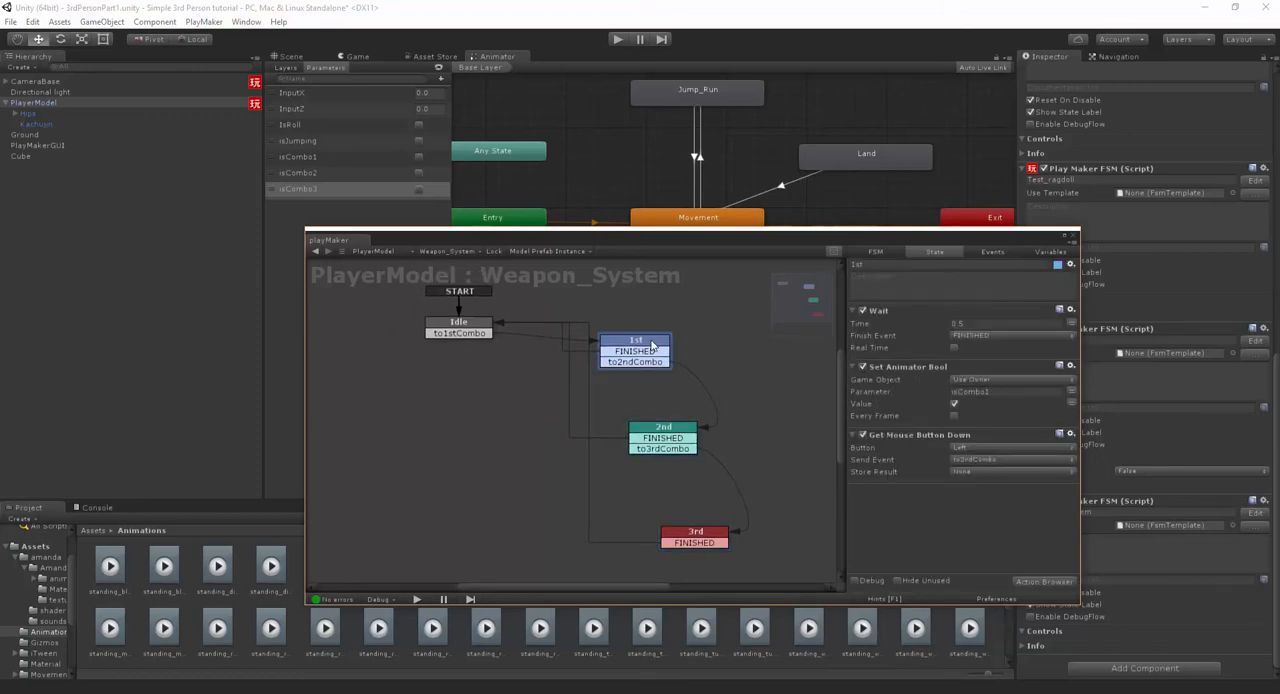
click(673, 543)
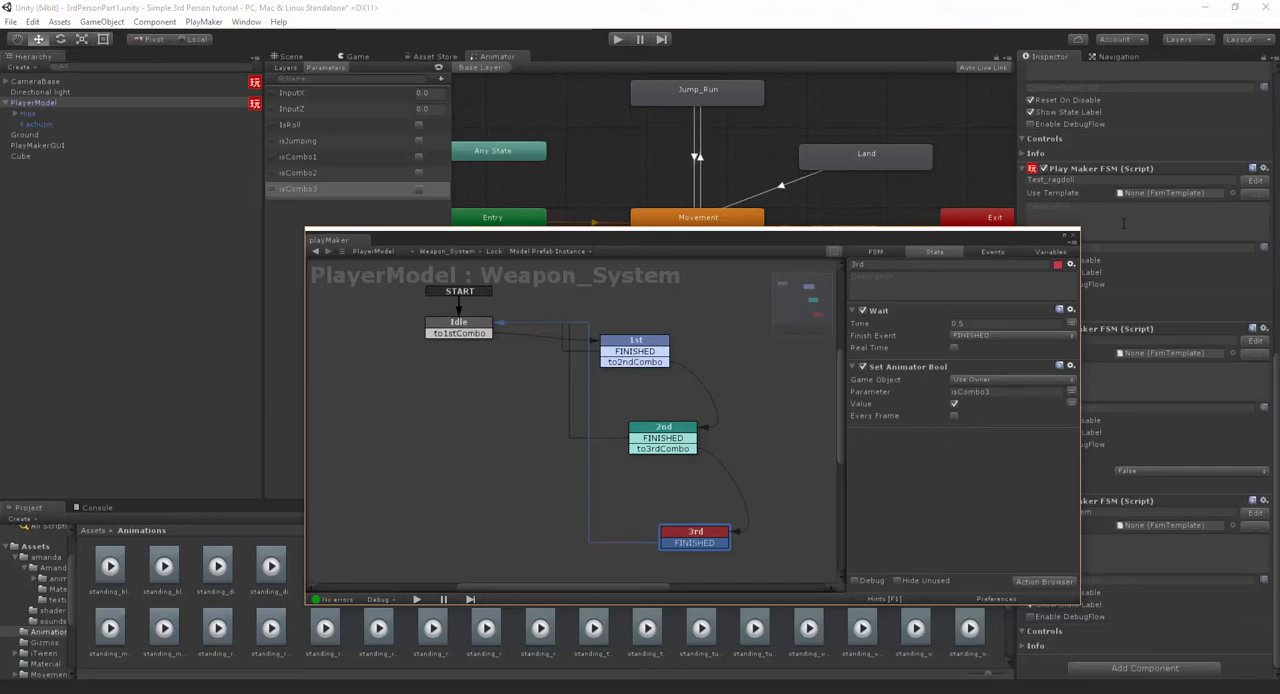
- Close the PlayMaker editor, save the scene, and start play mode
click(1073, 235)
middle_drag(722, 312, 758, 337)
click(291, 57)
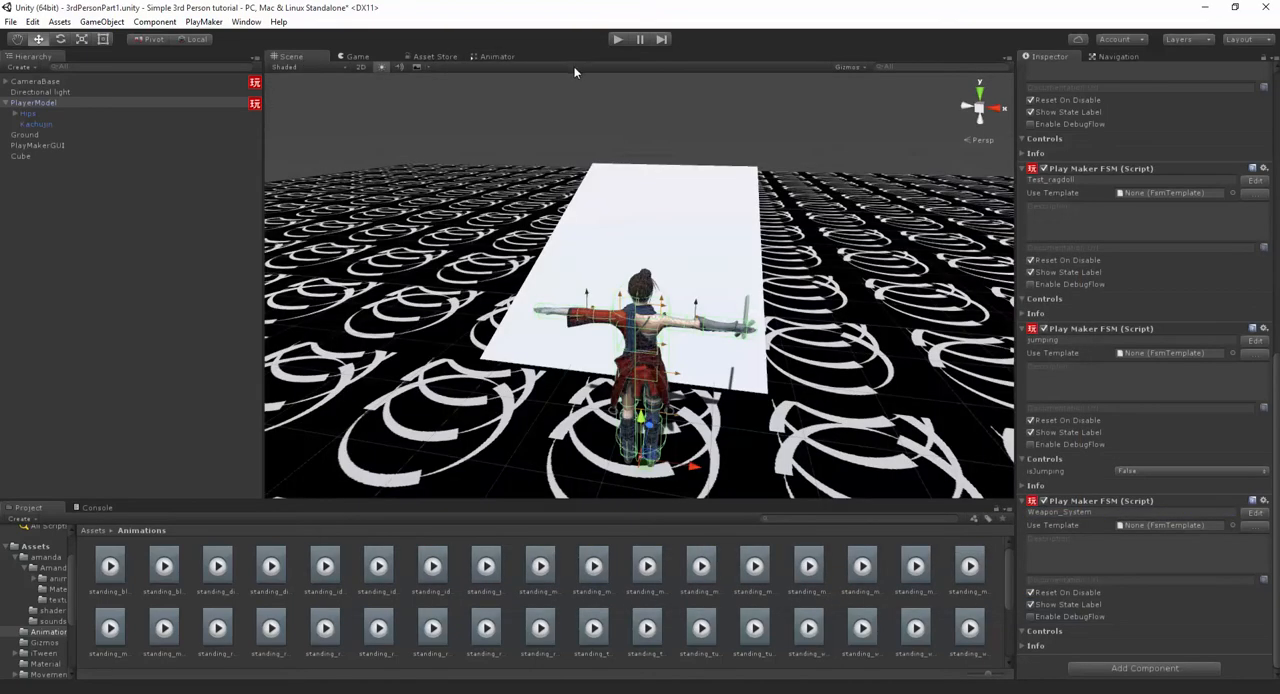
key(ctrl+s)
key(ctrl+p)
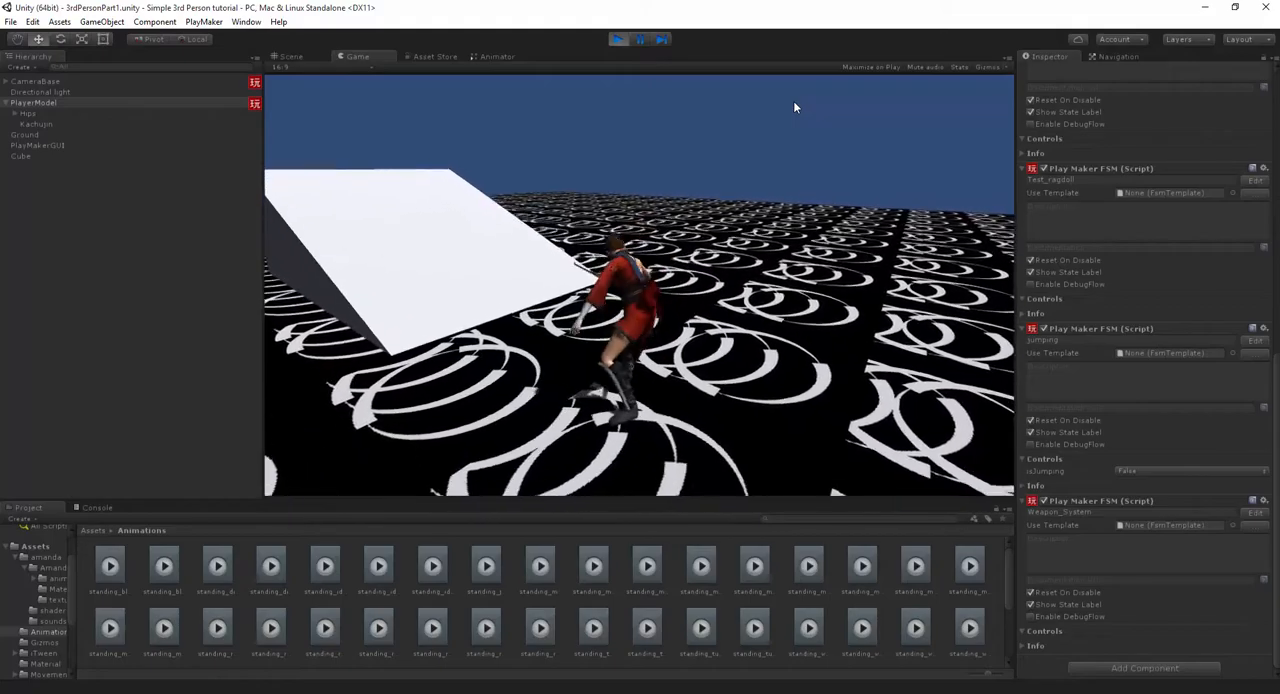
- Test the running character's attack combo in play mode and open the Weapon_System FSM while the game runs
key(w)
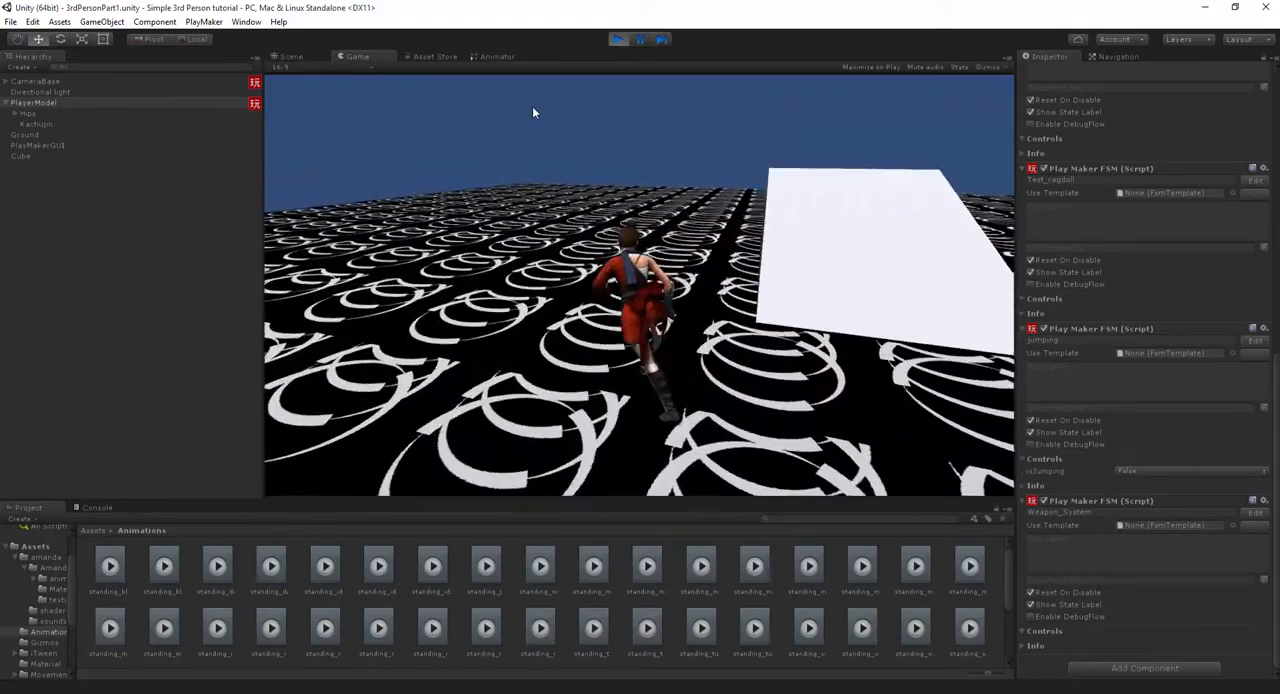
click(584, 105)
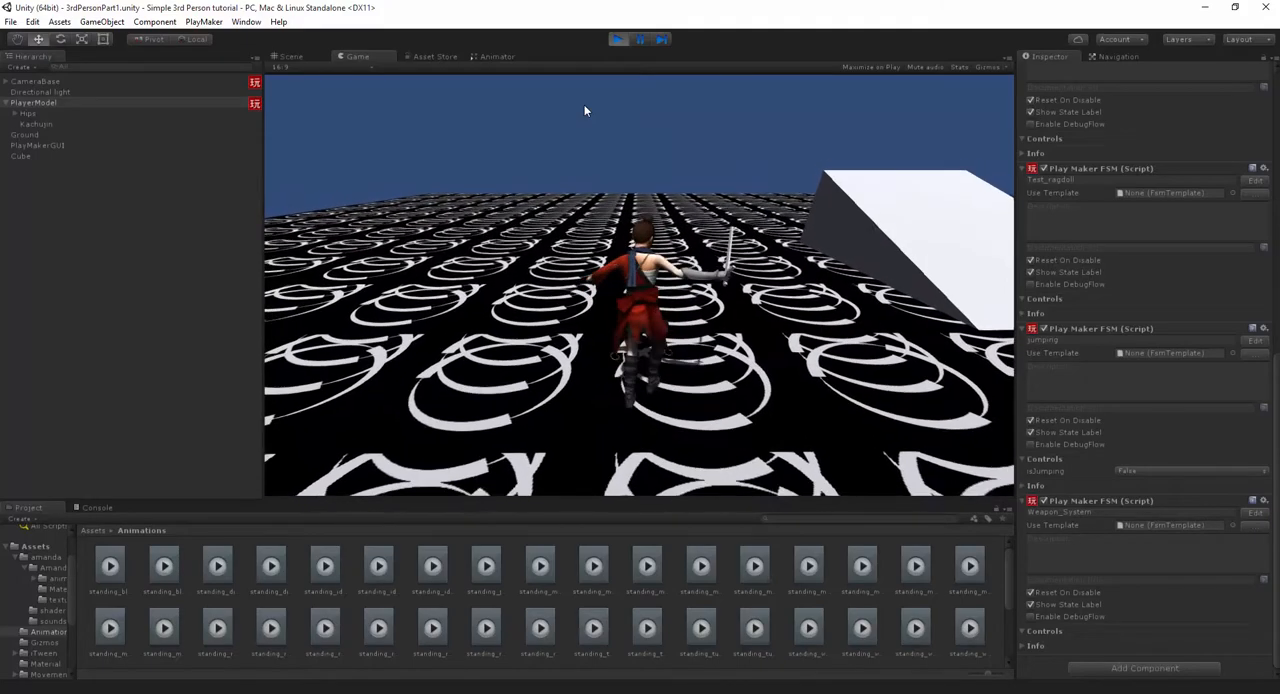
click(628, 115)
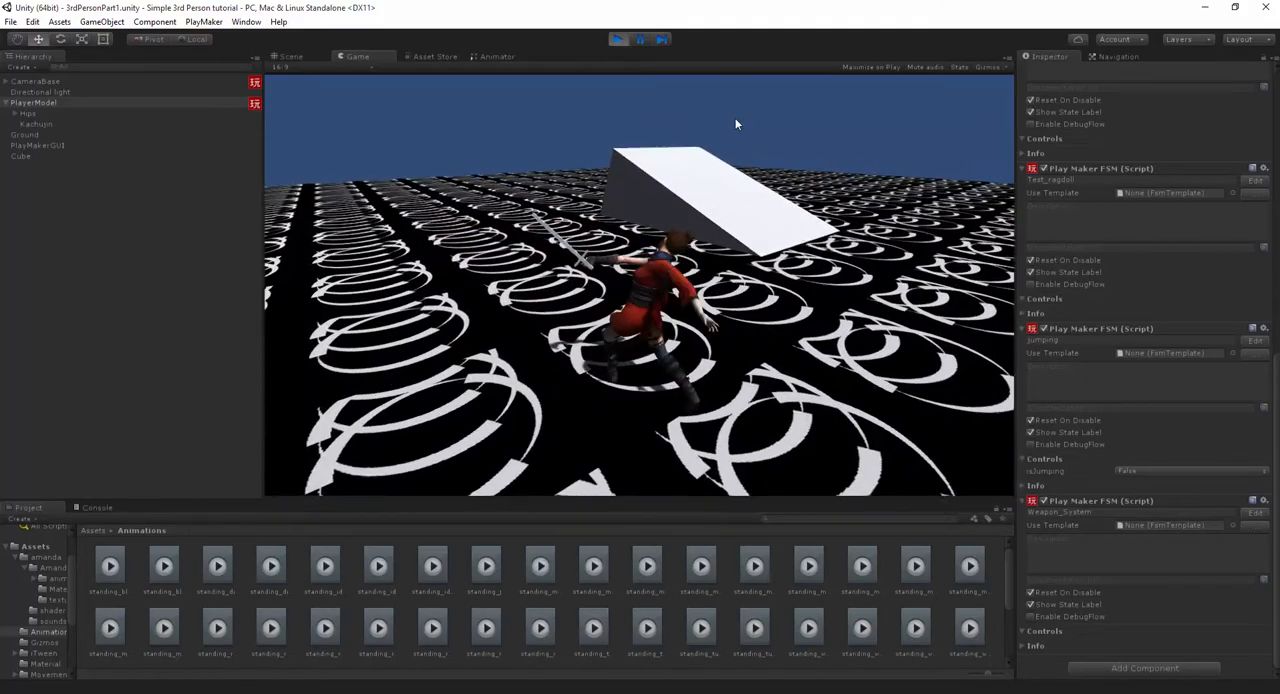
key(w)
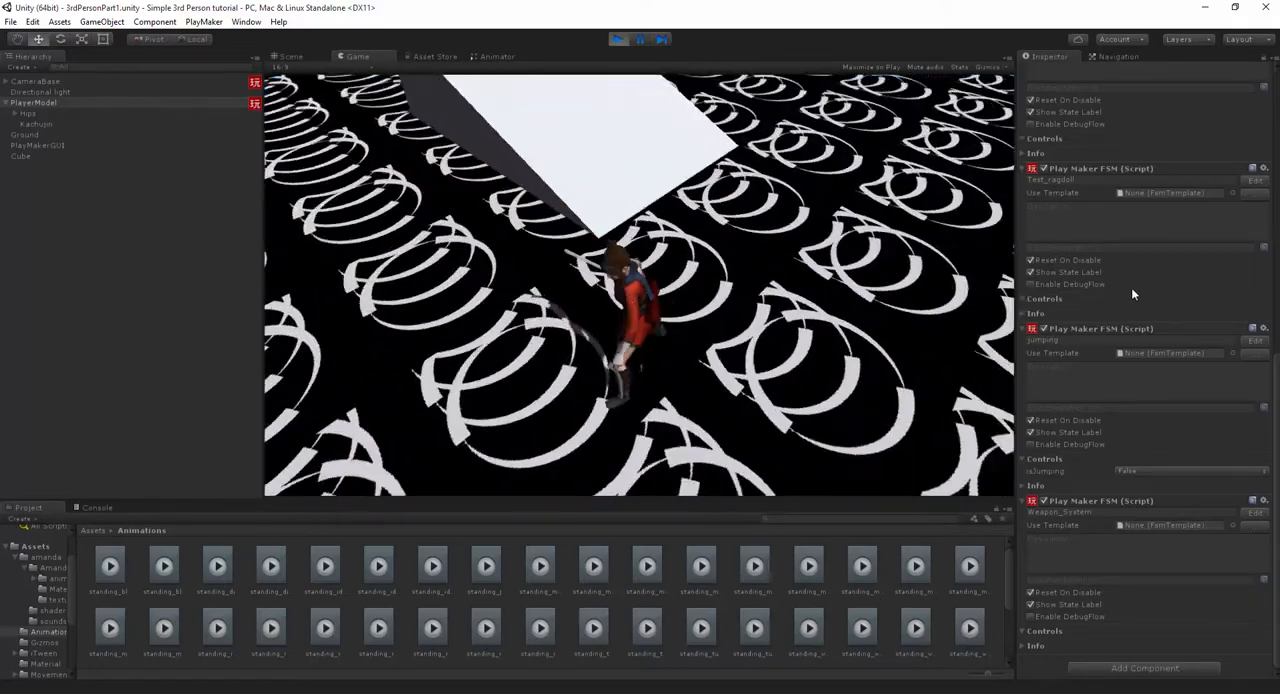
click(1254, 512)
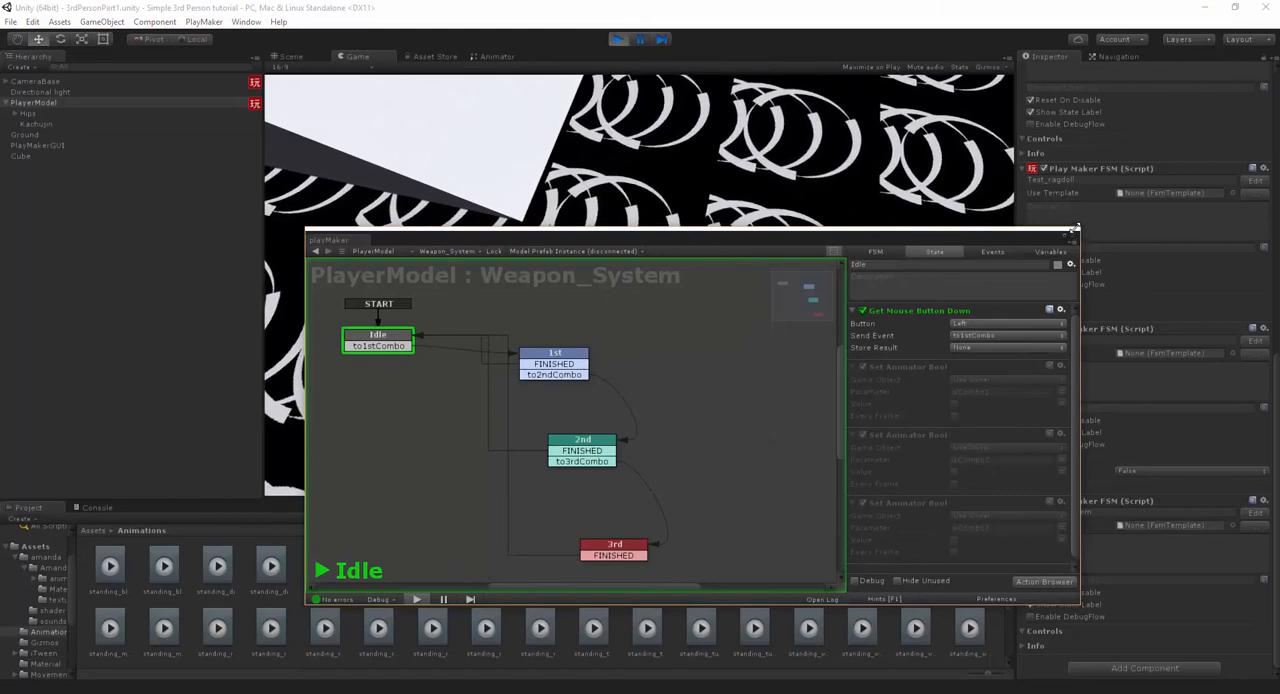
- Reposition the PlayMaker window below the running character so the whole Weapon_System graph can be watched during play
drag(1079, 231, 1083, 352)
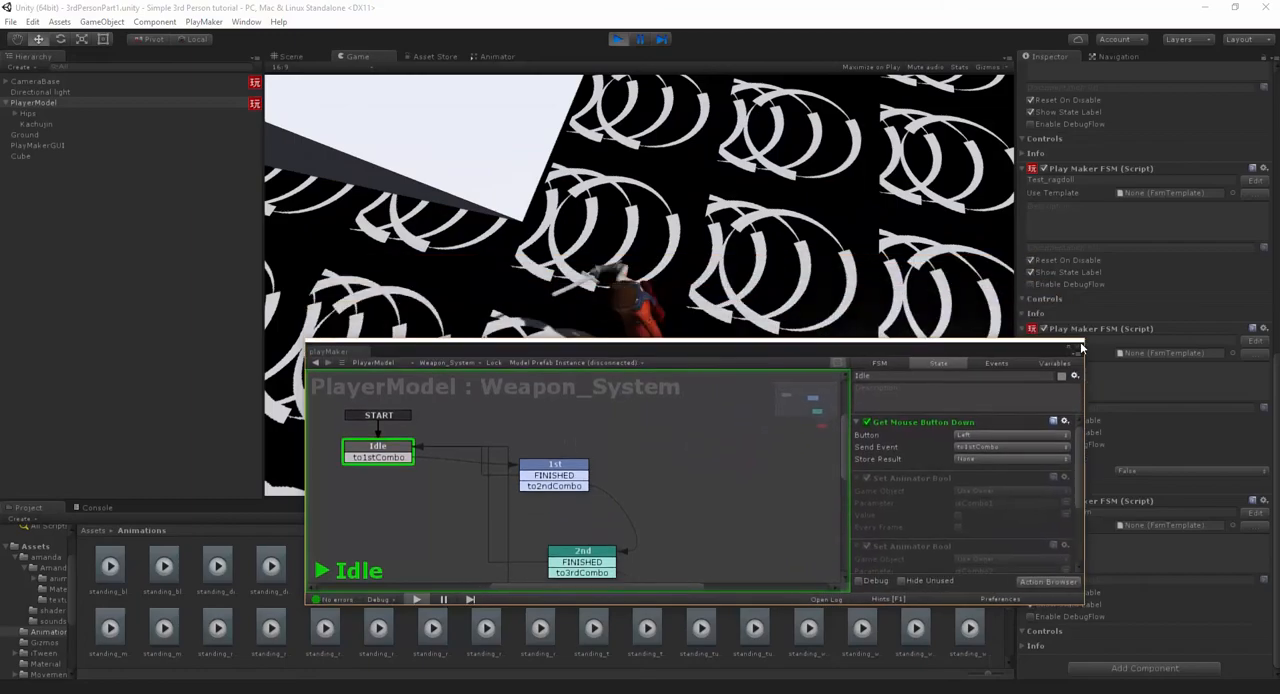
middle_drag(662, 536, 643, 496)
scroll(634, 441, down, 4)
drag(648, 363, 668, 490)
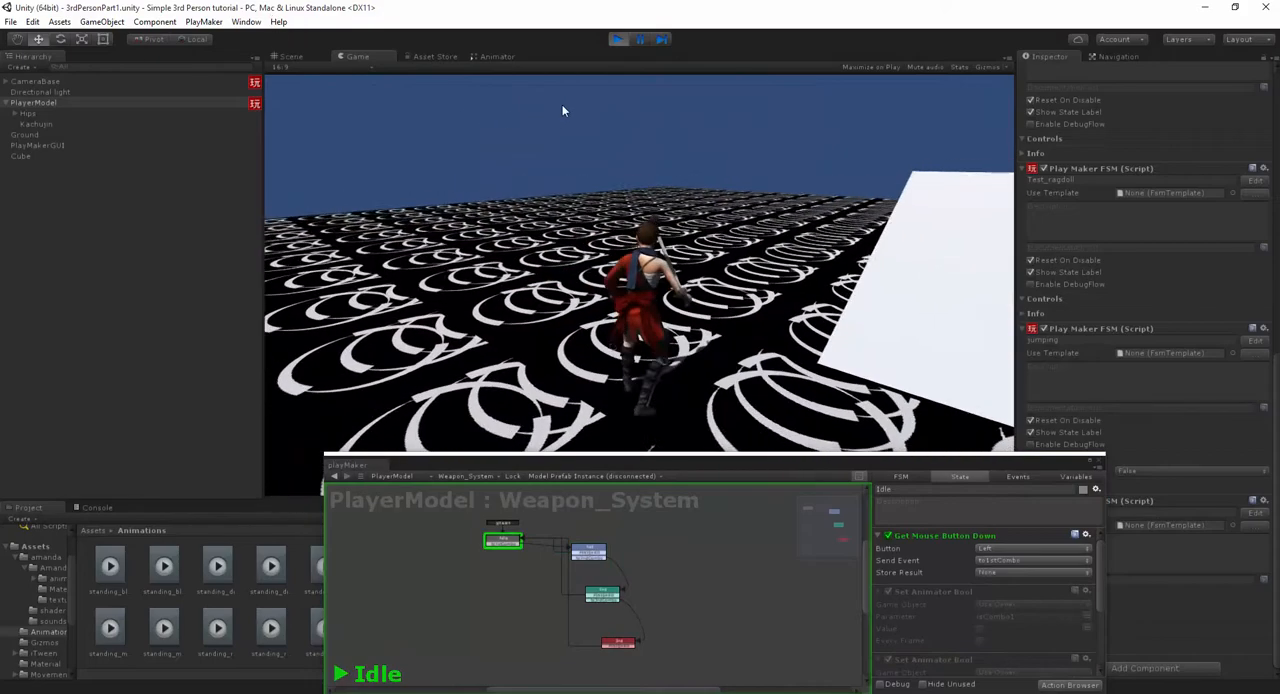
- Test single and repeated attacks in play mode while watching which Weapon_System state is active
click(616, 110)
click(616, 110)
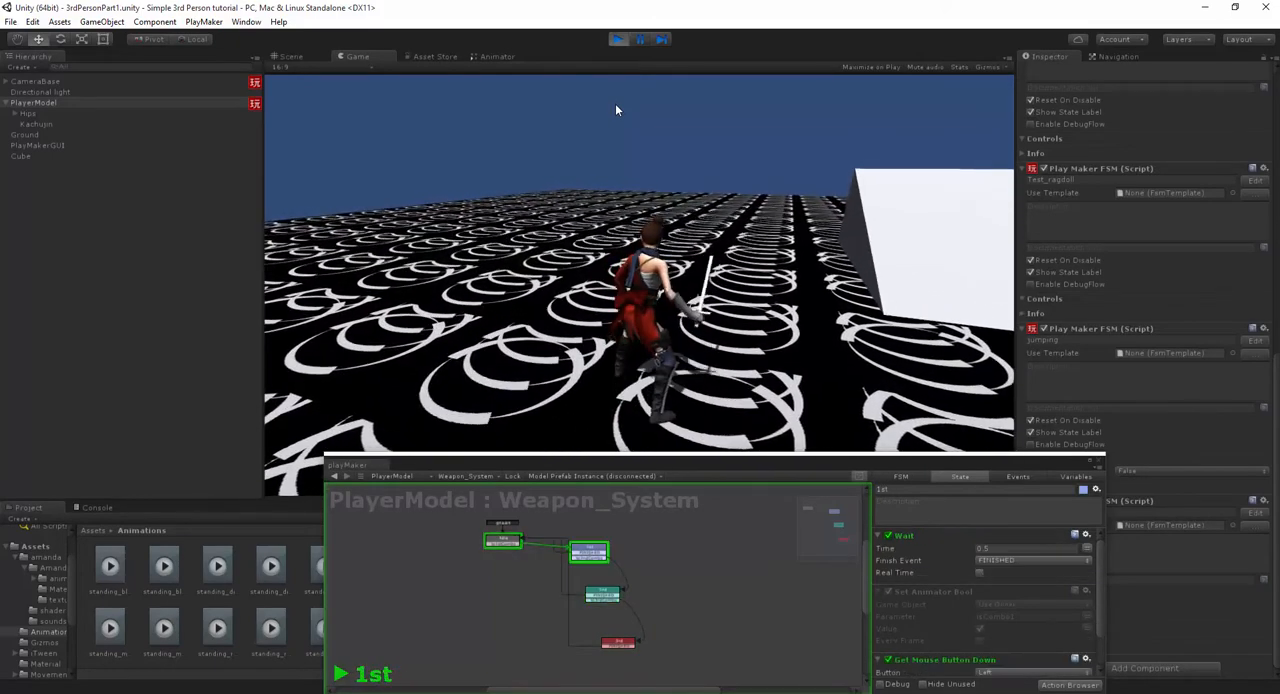
click(616, 110)
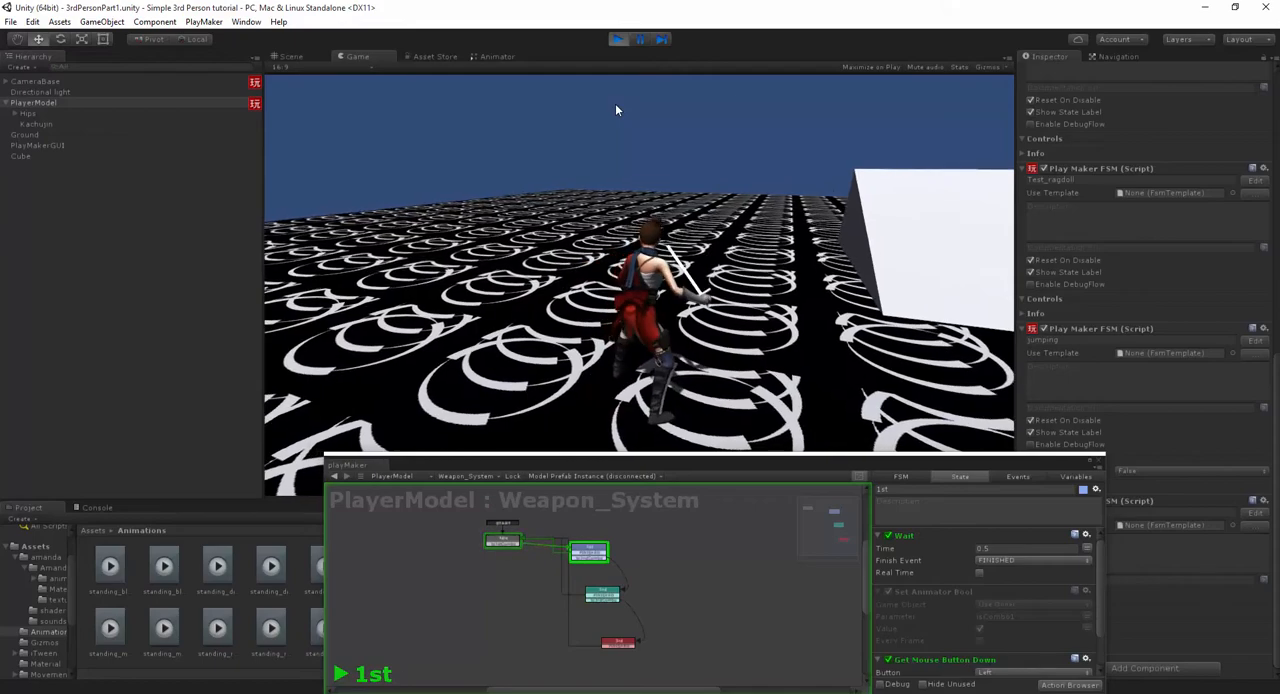
click(616, 110)
click(616, 110)
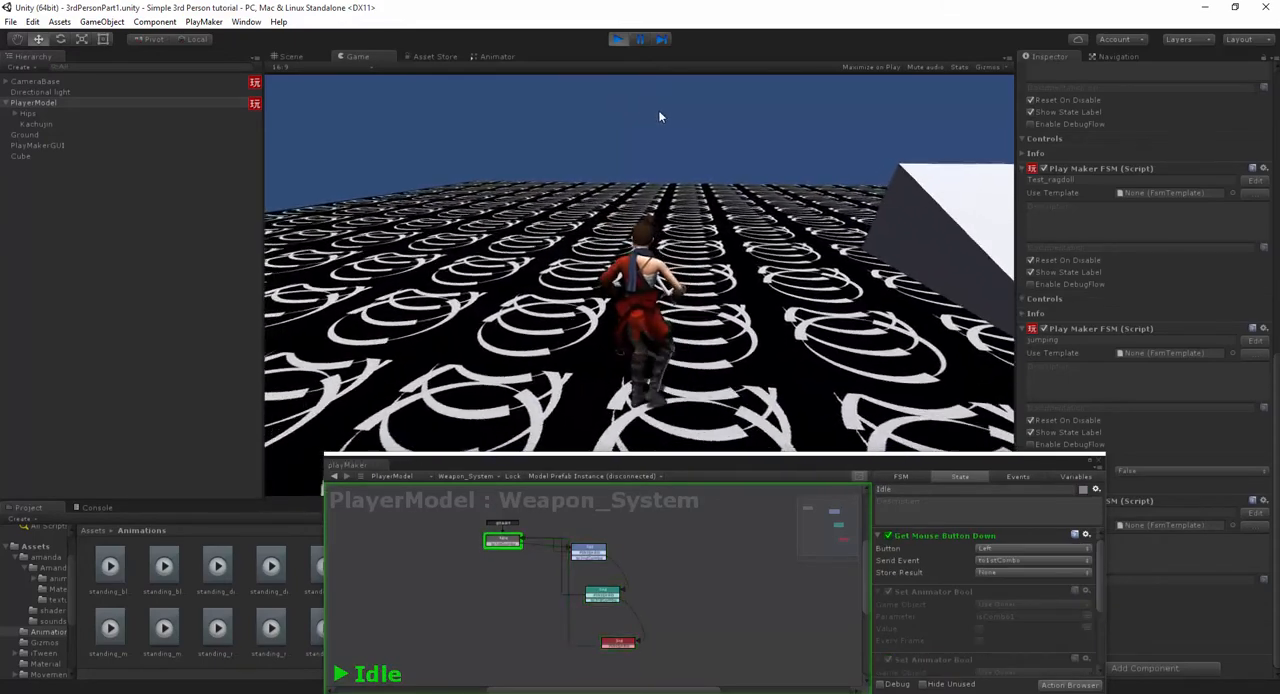
click(660, 116)
click(660, 117)
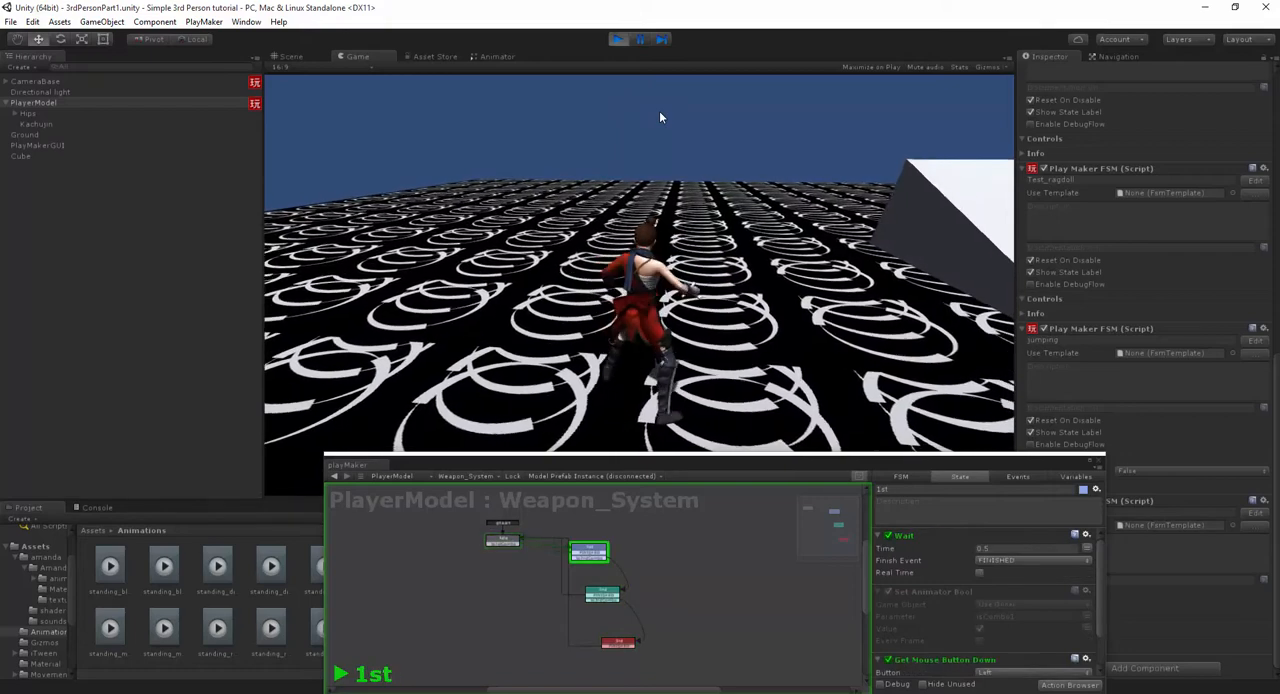
- Stop play mode and set the speed of the attack states in the Animator to 1.5
key(ctrl+p)
click(498, 57)
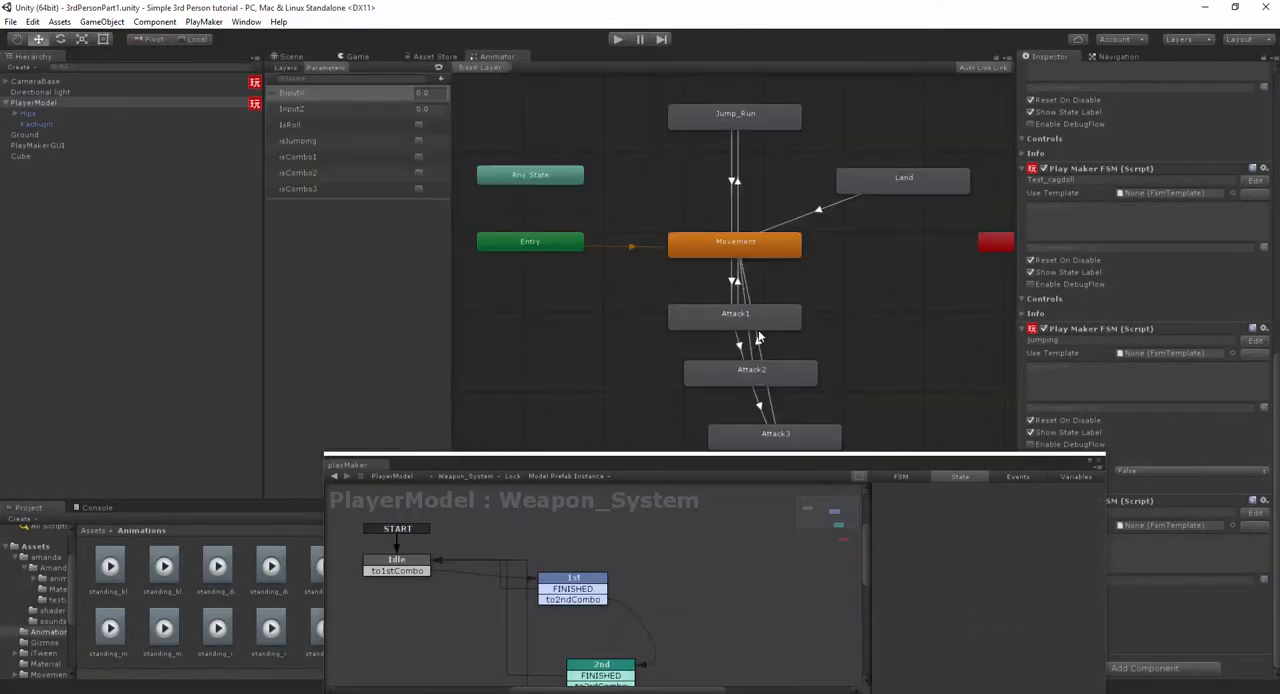
middle_drag(757, 338, 641, 257)
click(660, 236)
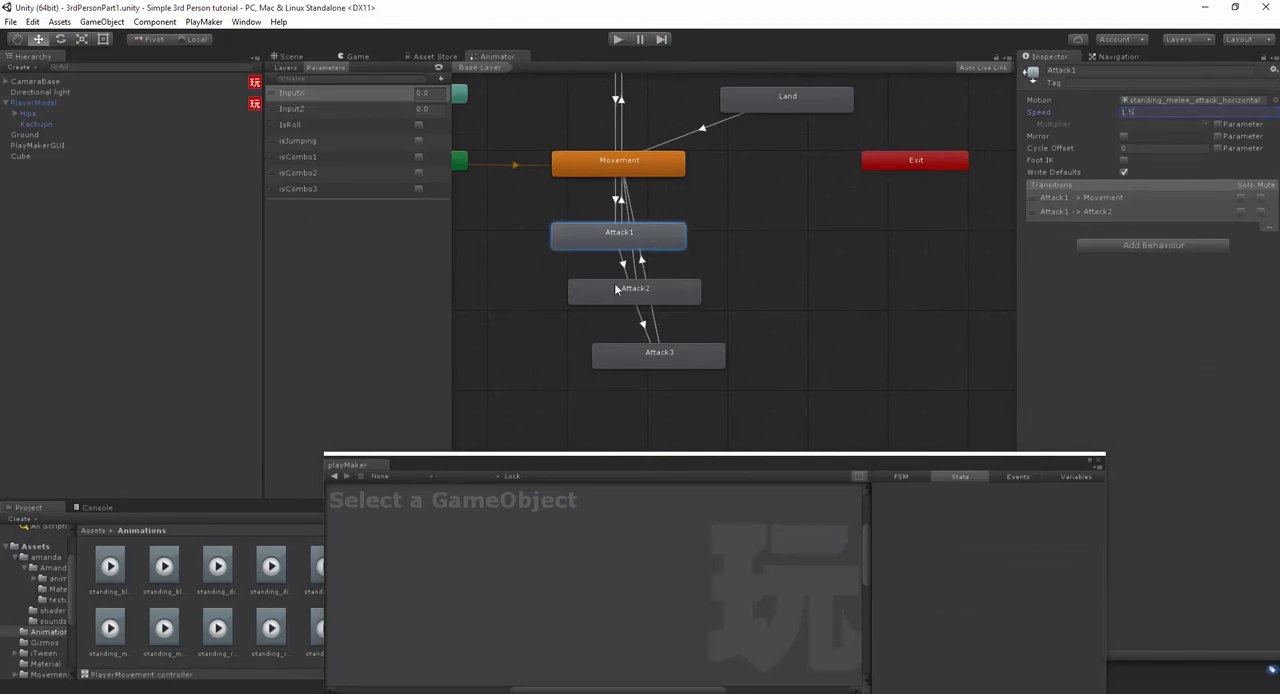
click(1163, 112)
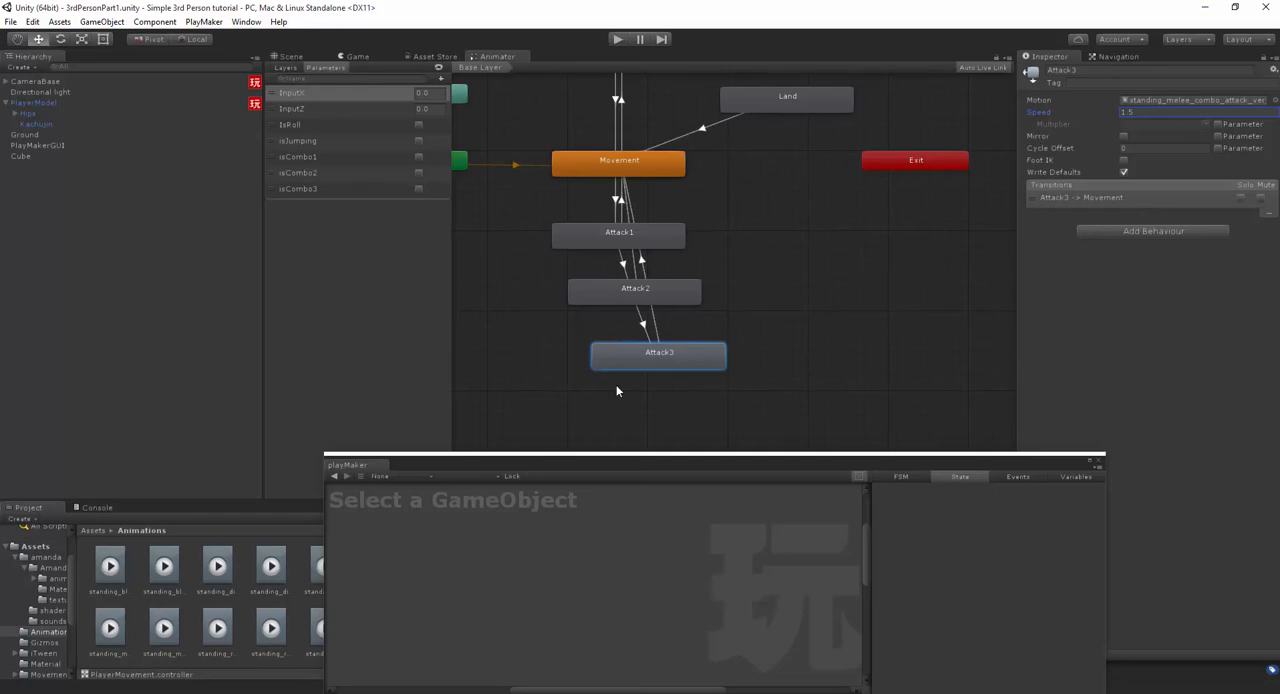
- Return to the scene, select PlayerModel to show its Weapon_System FSM, and start play mode
drag(616, 472, 603, 396)
click(308, 58)
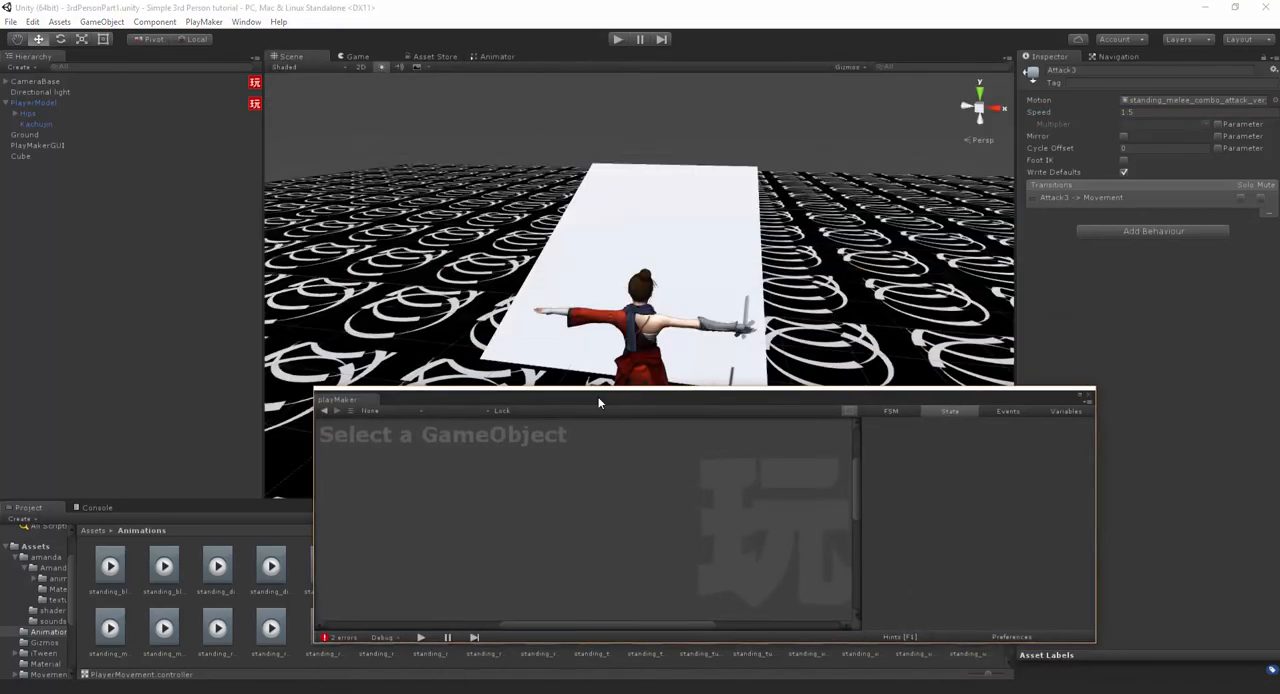
click(76, 103)
click(612, 43)
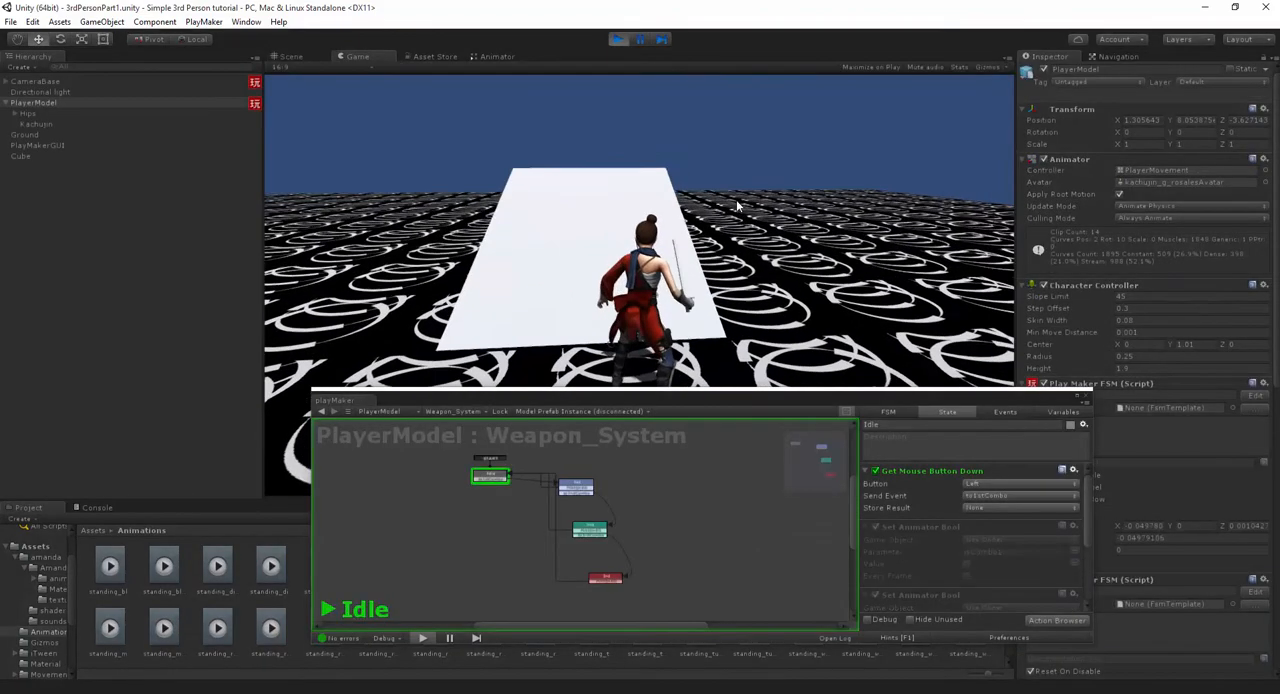
- Test the attack combo at the new animation speed while watching the FSM run through its states
double_click(890, 202)
click(888, 202)
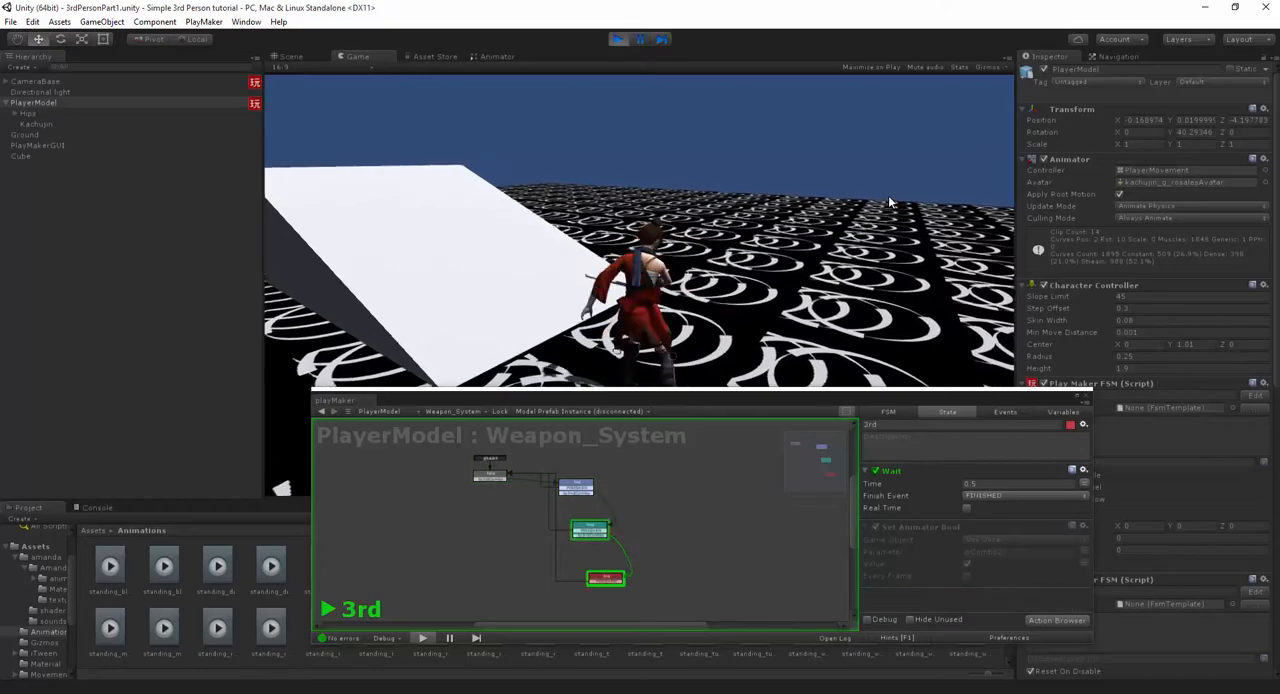
click(878, 202)
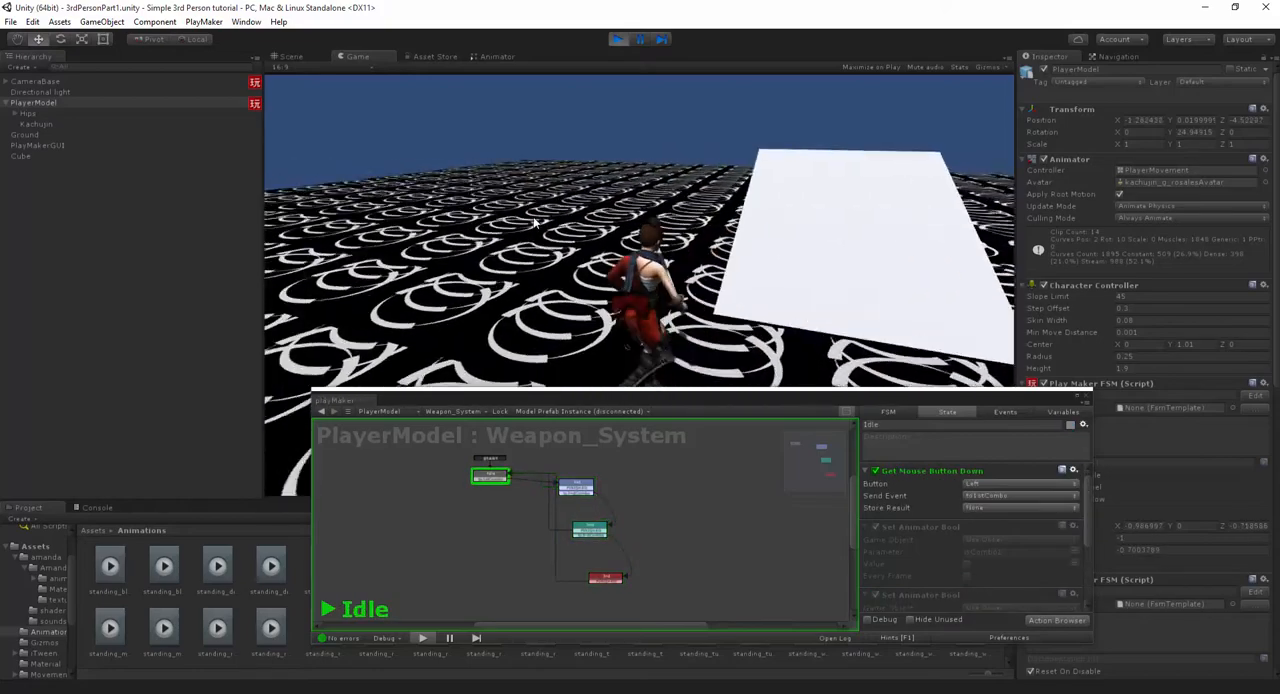
click(524, 217)
click(524, 217)
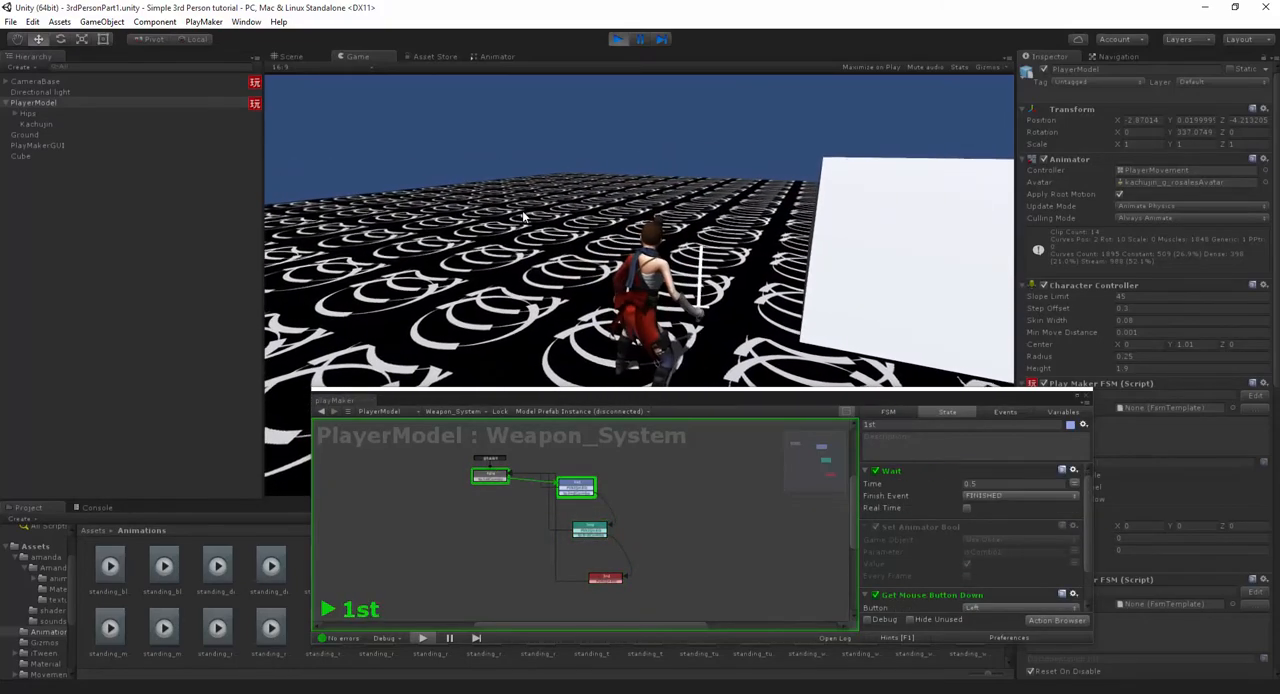
click(524, 217)
click(524, 217)
click(524, 217)
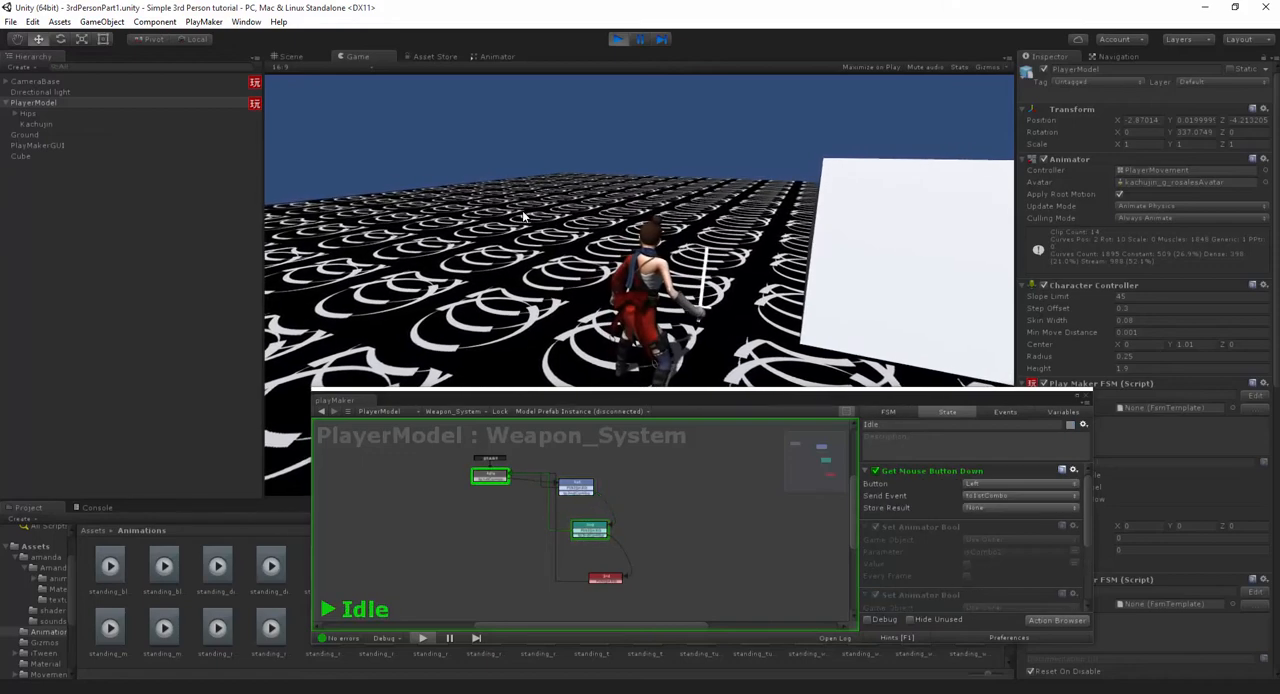
- Stop play mode, set the Wait time of the 2nd state to 1.5, and restart play mode
key(ctrl+p)
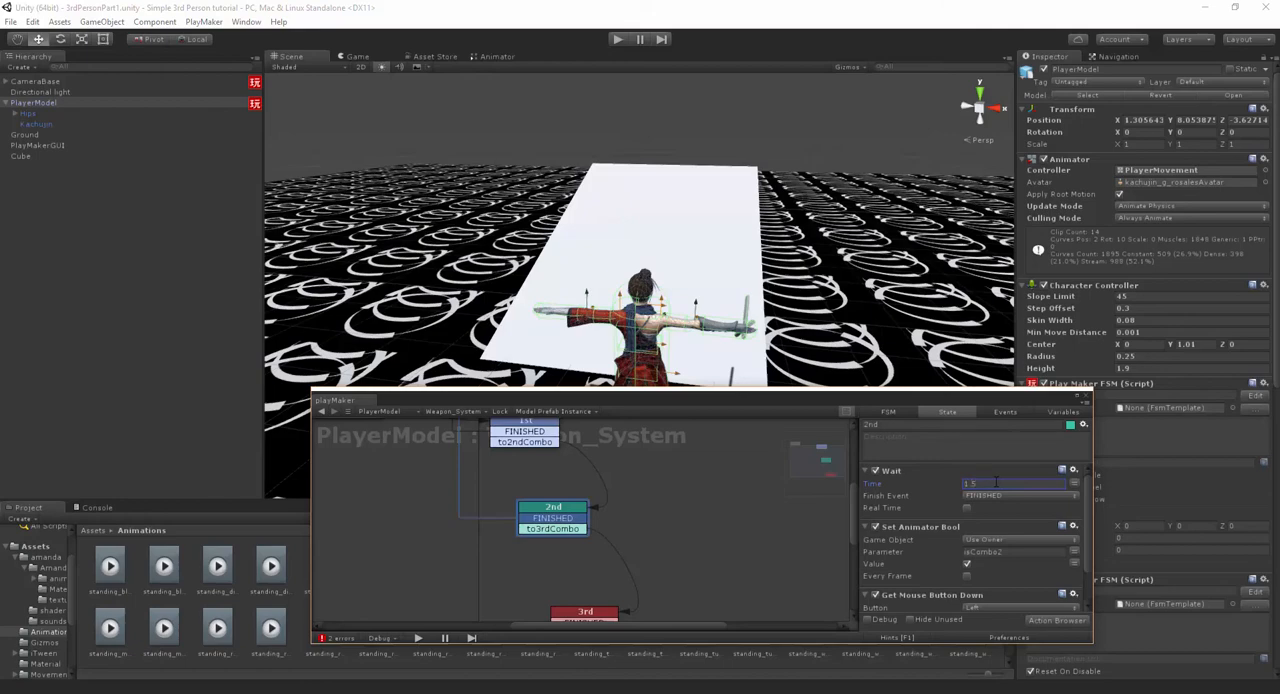
key(ctrl+p)
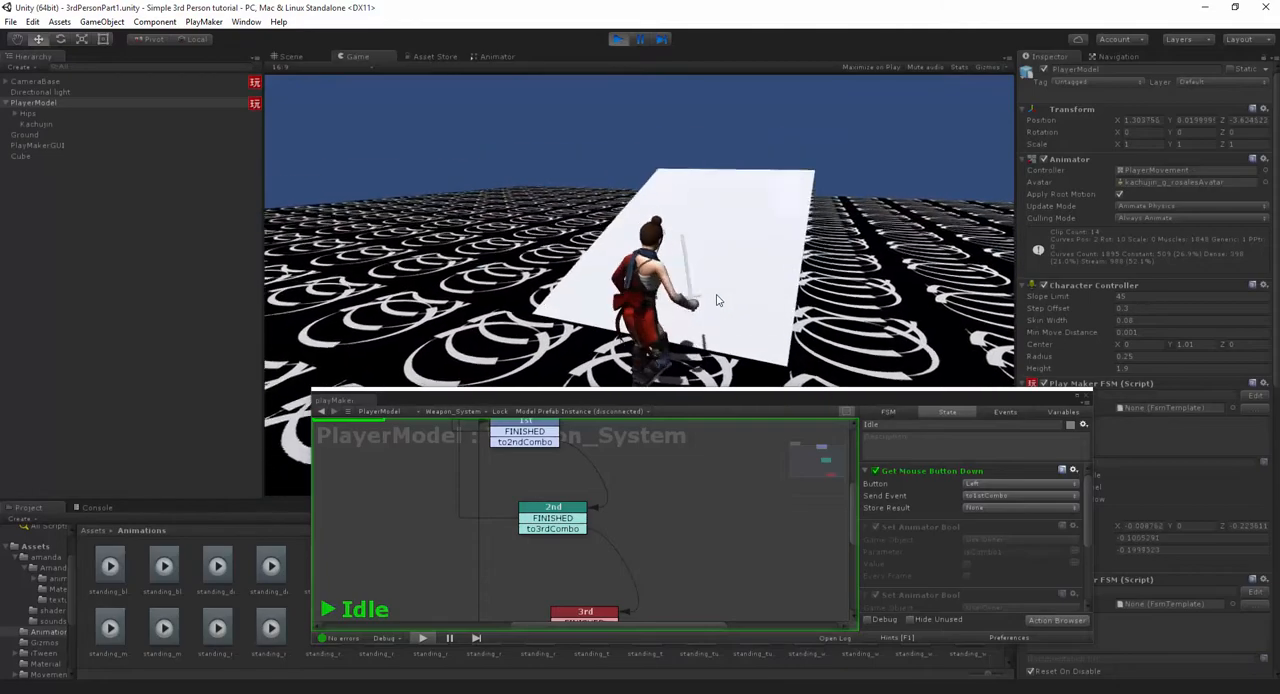
- Test the combo with the longer 2nd state wait, attacking both standing still and after running around
click(714, 295)
click(714, 297)
click(712, 303)
click(705, 302)
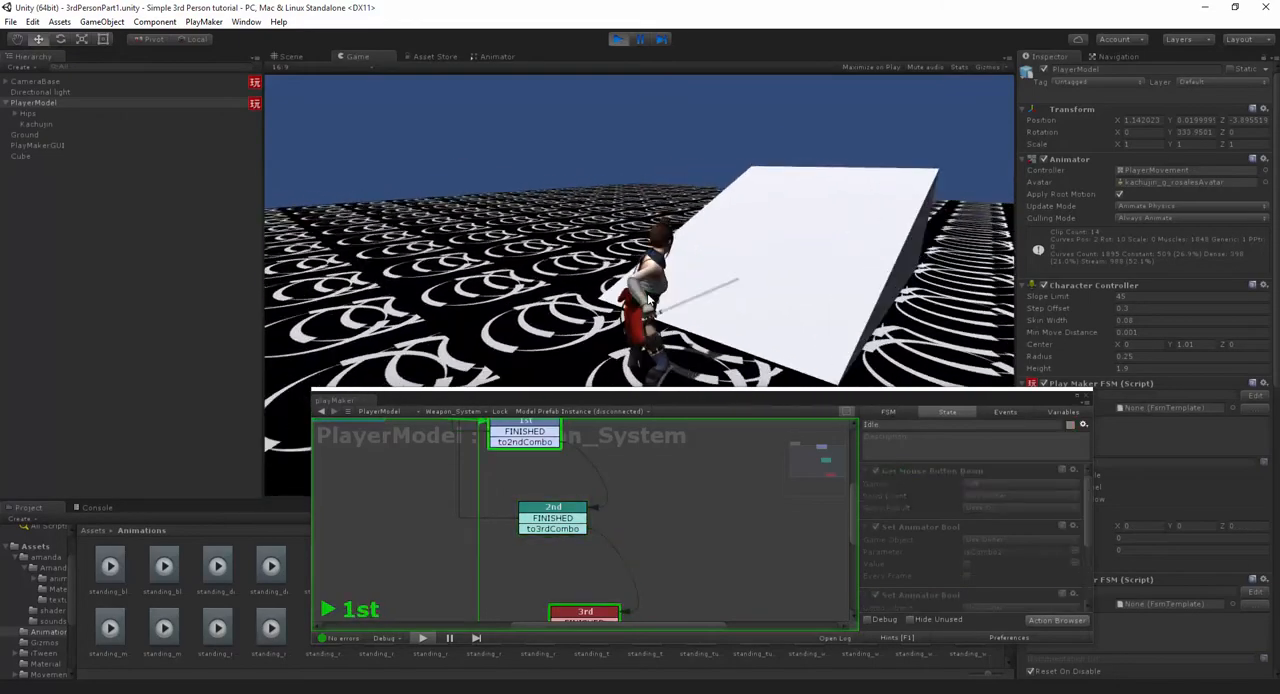
click(680, 300)
key(a)
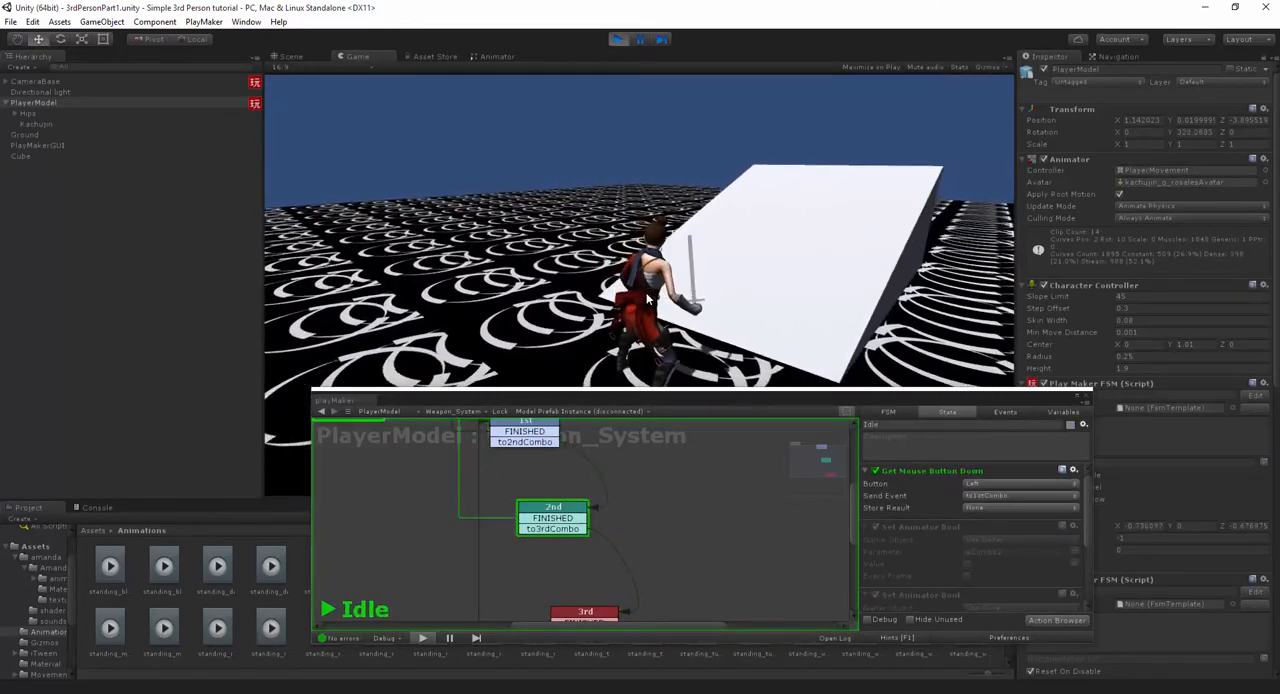
key(w)
click(676, 295)
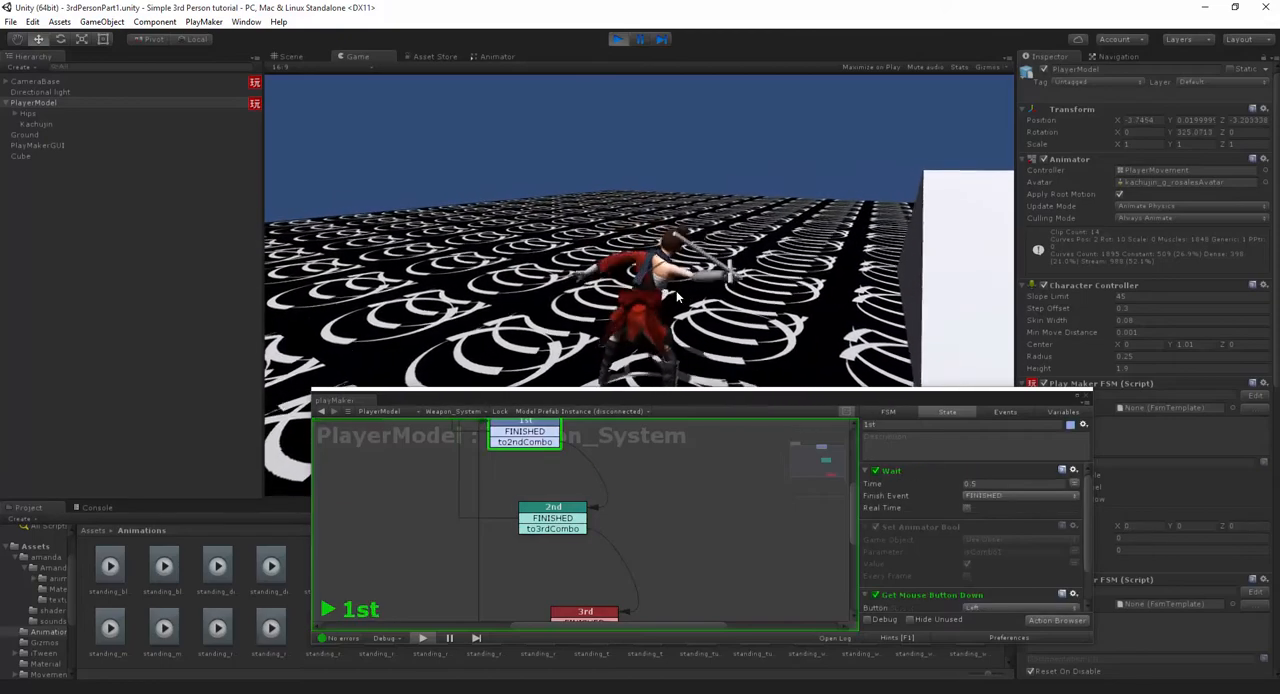
click(676, 291)
click(677, 291)
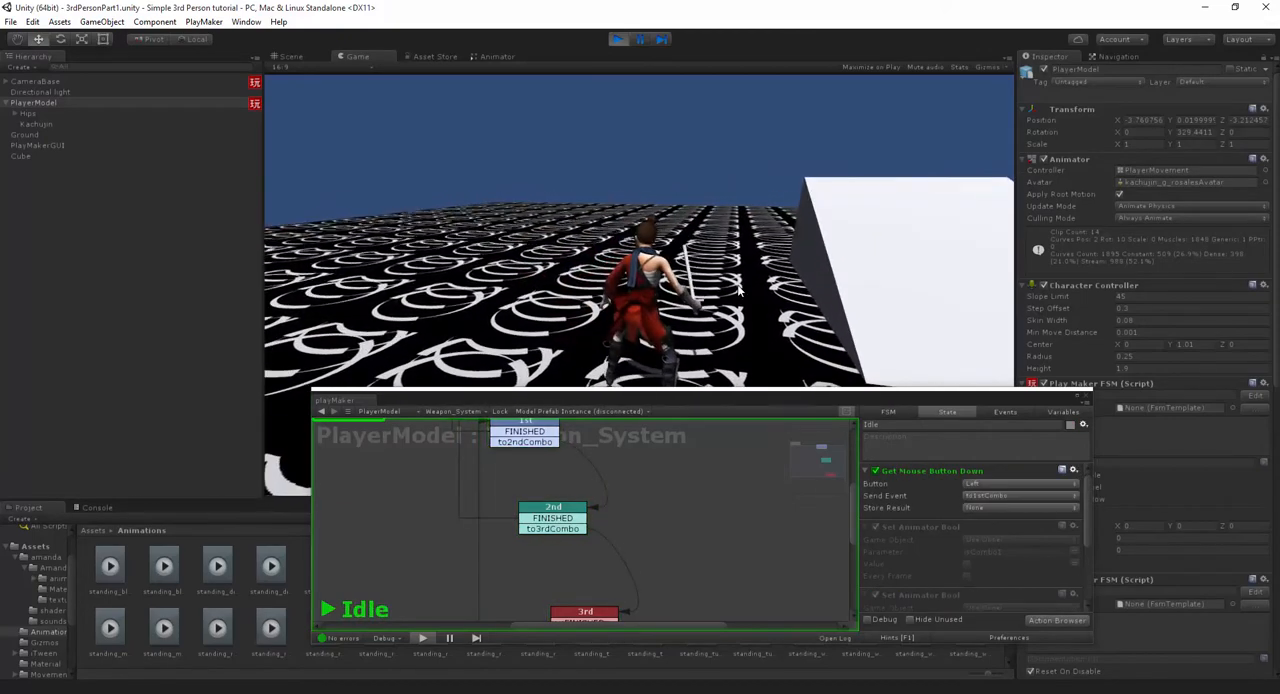
click(737, 290)
click(739, 290)
click(740, 290)
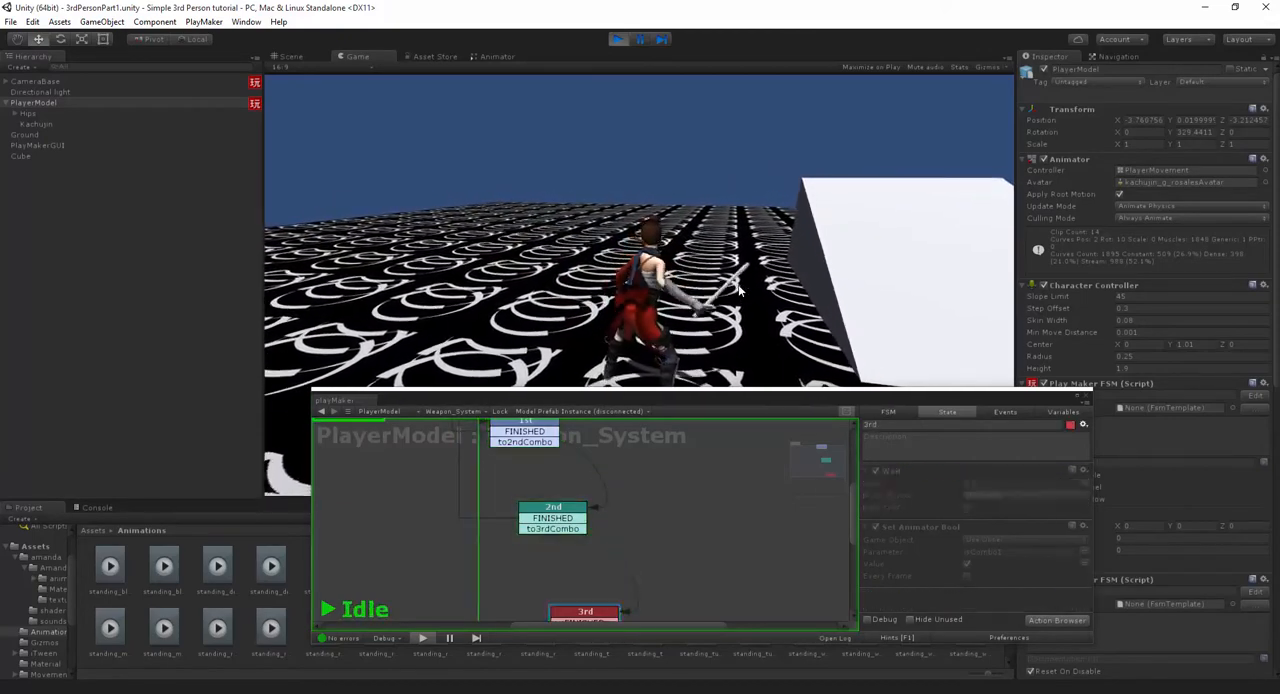
key(a)
key(s)
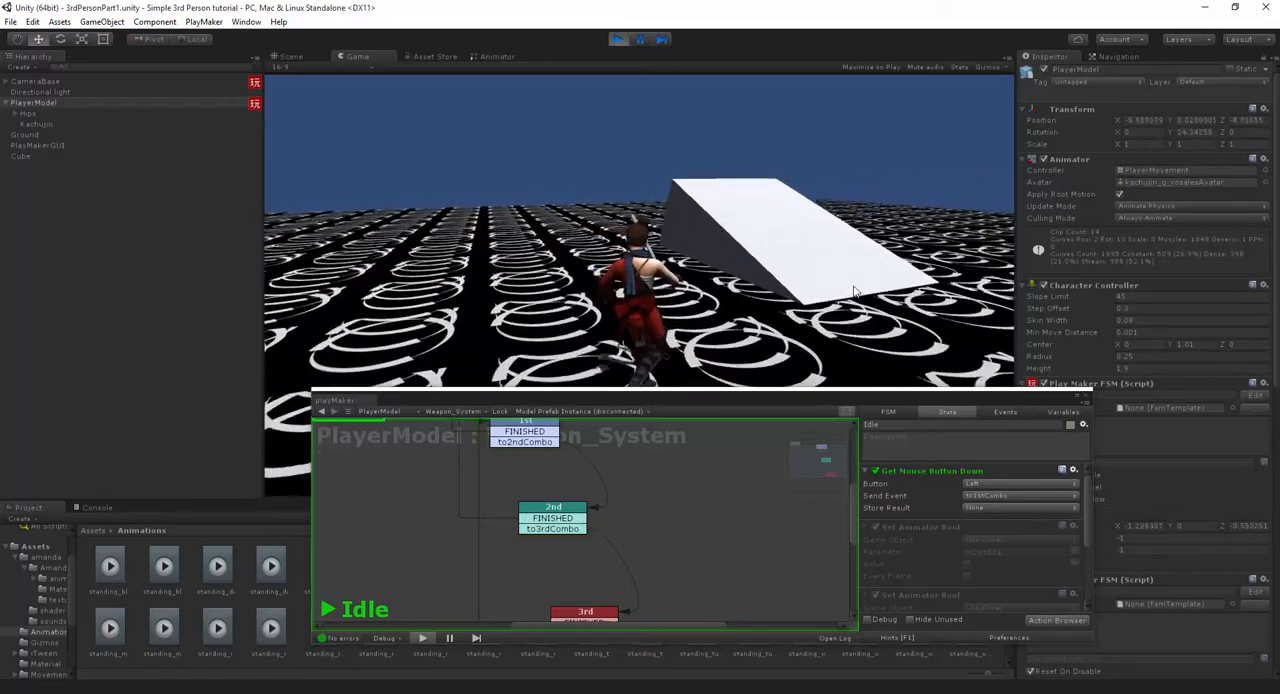
click(855, 291)
click(856, 291)
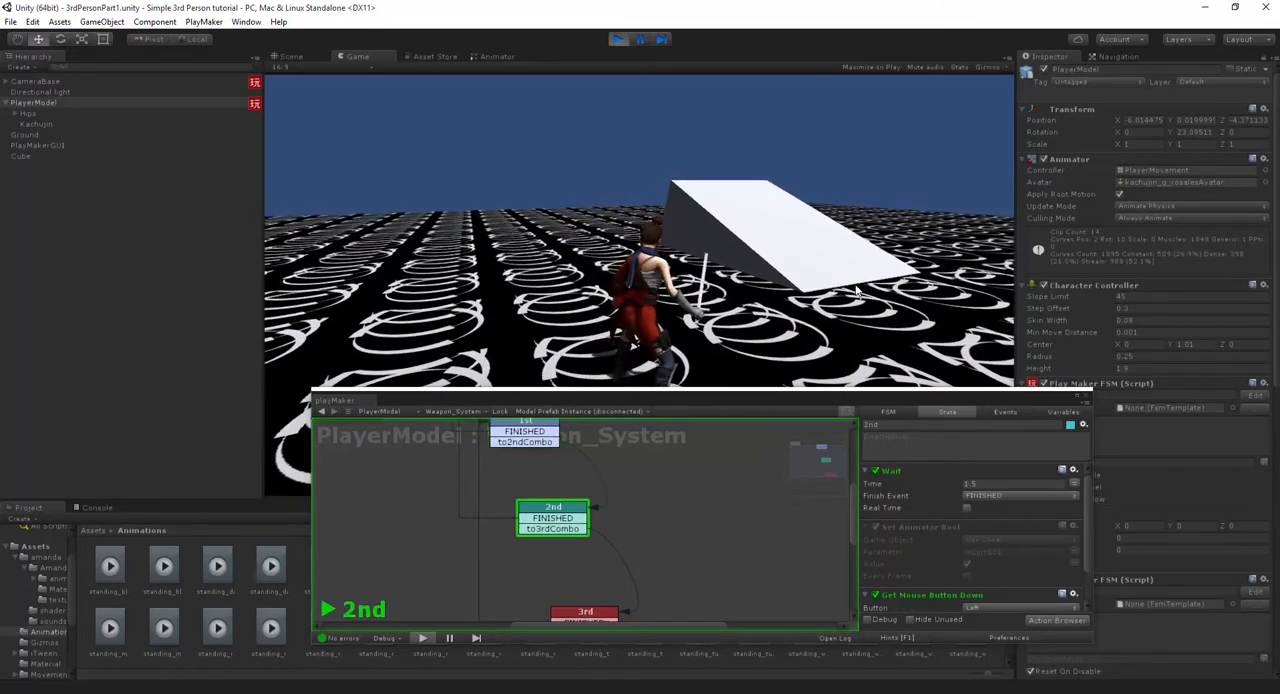
- Stop play mode, set the Wait time of the 1st state to 1.5, and restart play mode
key(ctrl+p)
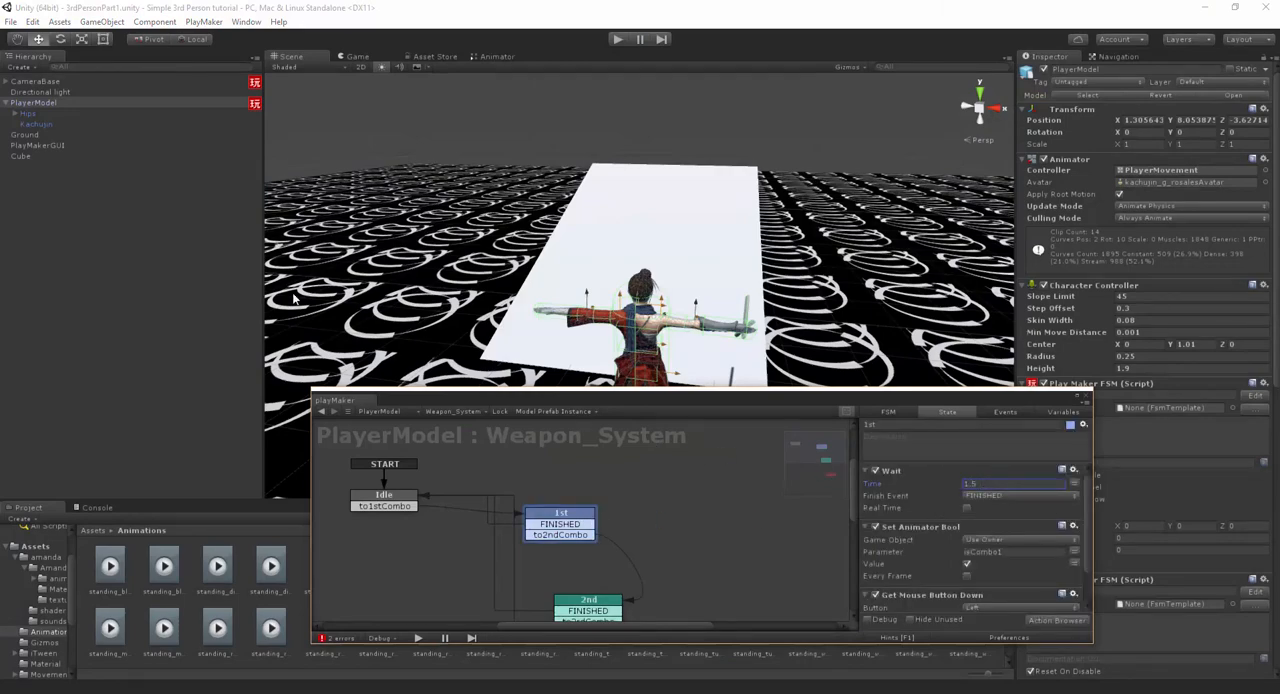
key(ctrl+p)
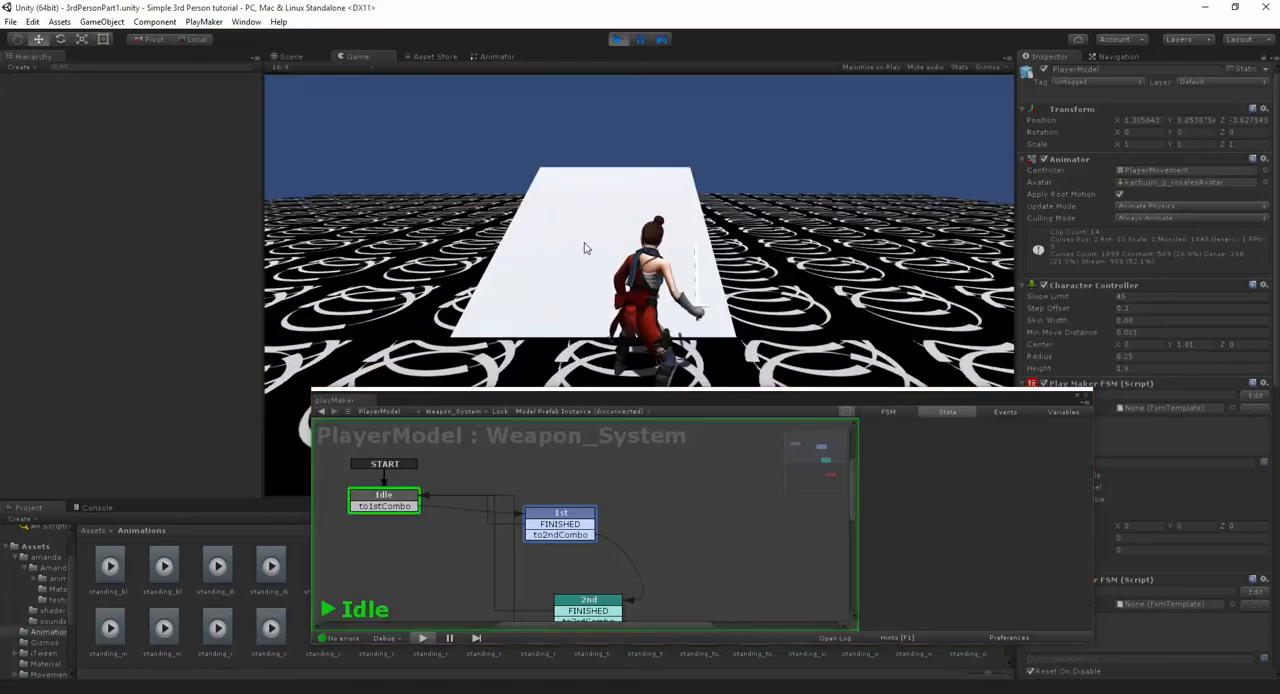
- Test single attacks and chained combos with the longer 1st state wait while following the active FSM state
click(546, 246)
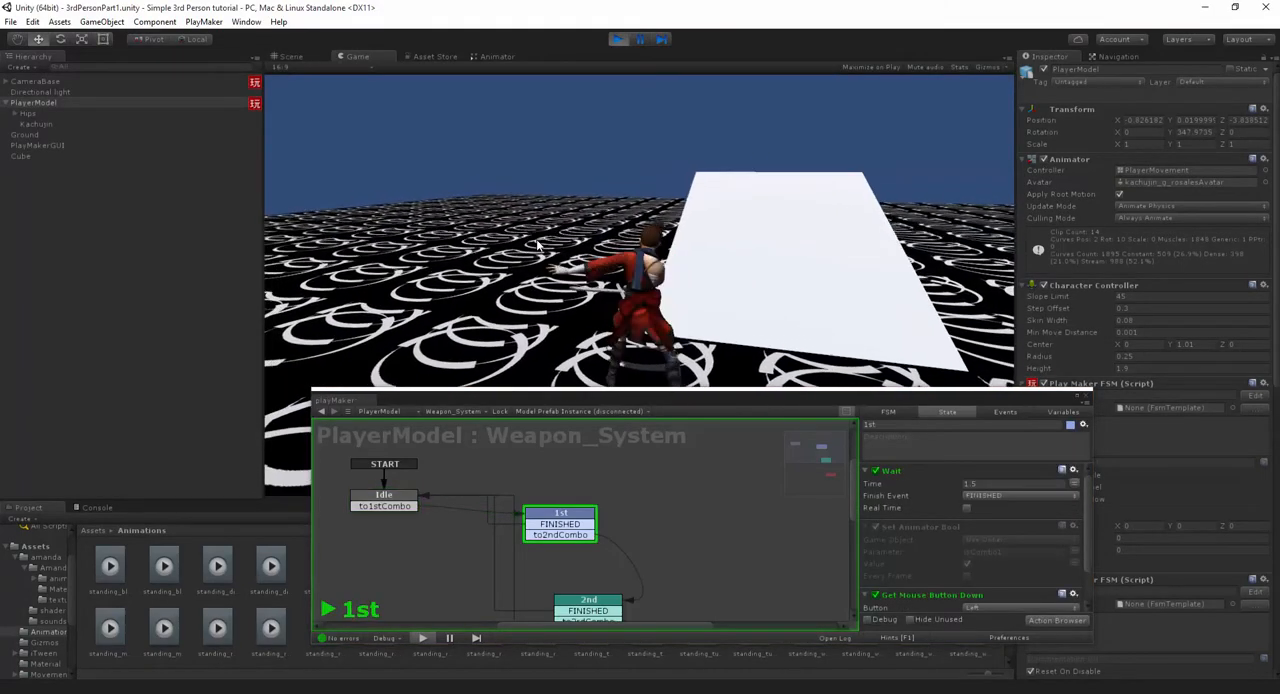
key(a)
key(w)
click(531, 263)
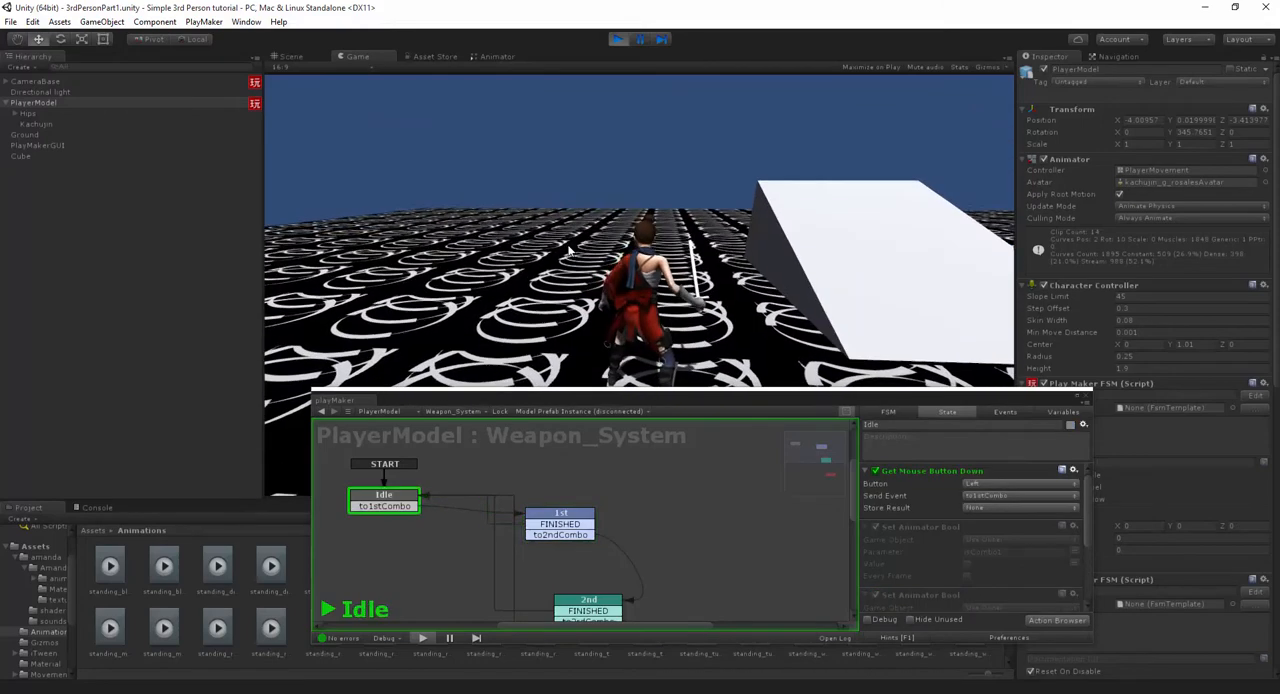
key(a)
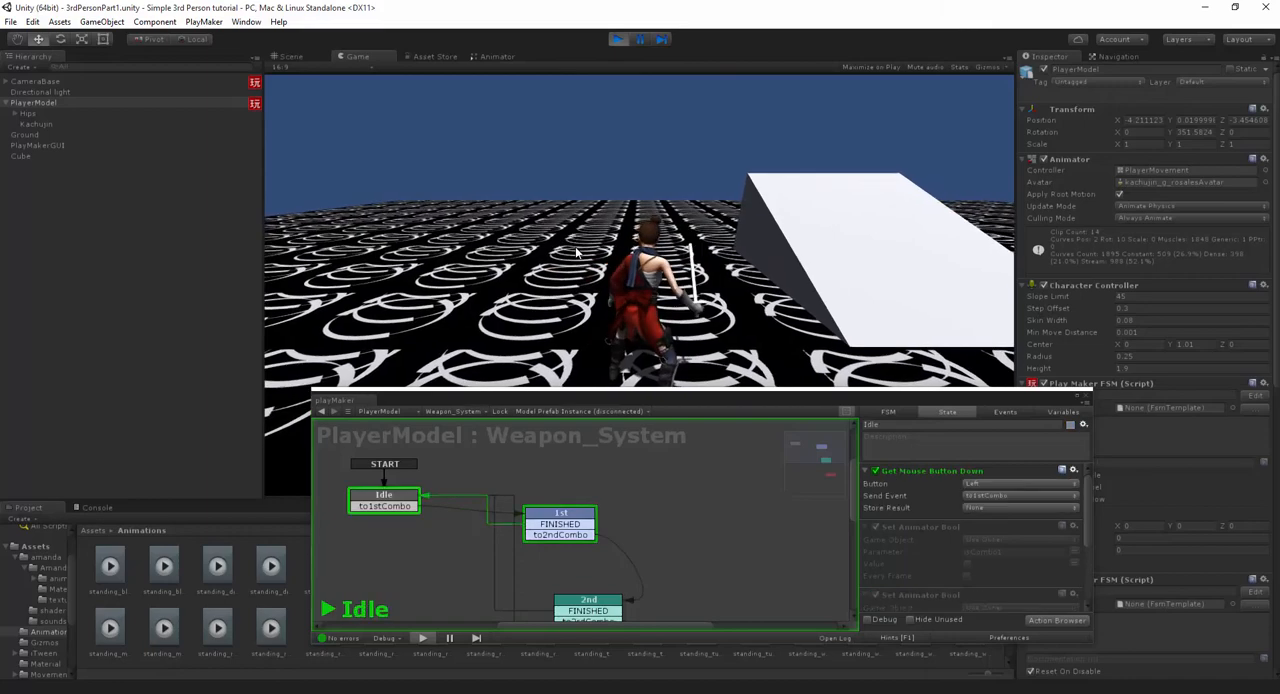
click(578, 254)
click(580, 254)
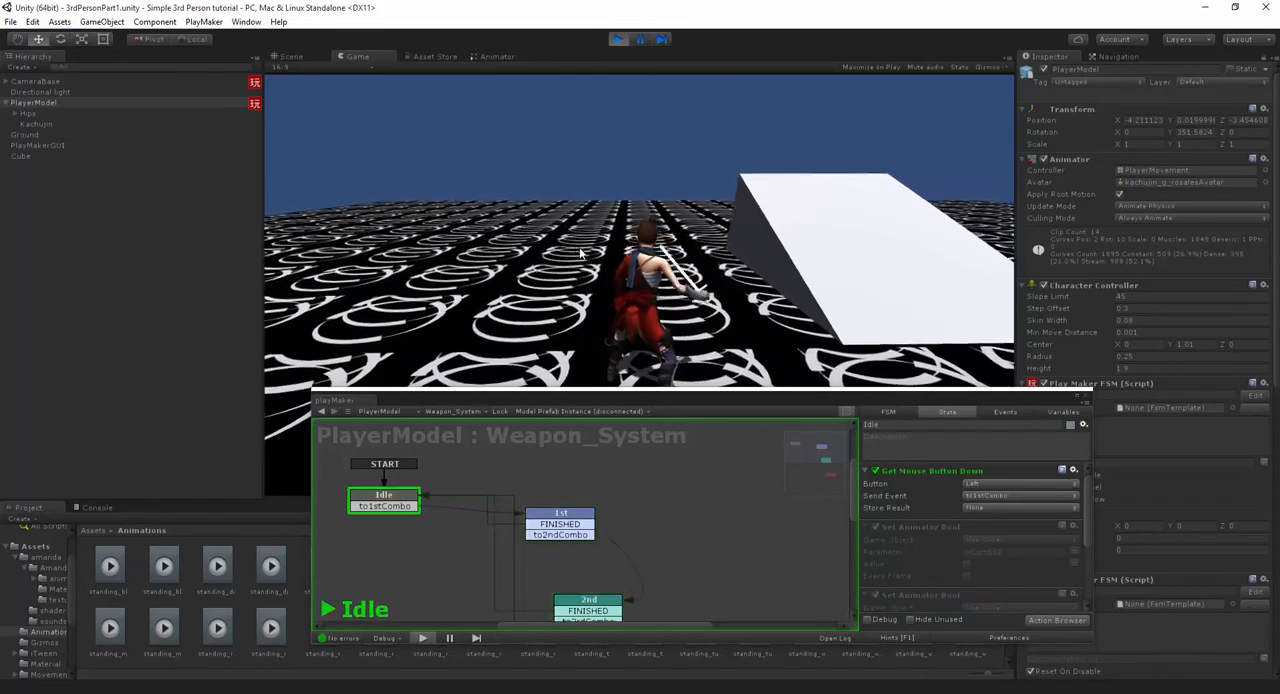
click(577, 292)
click(573, 278)
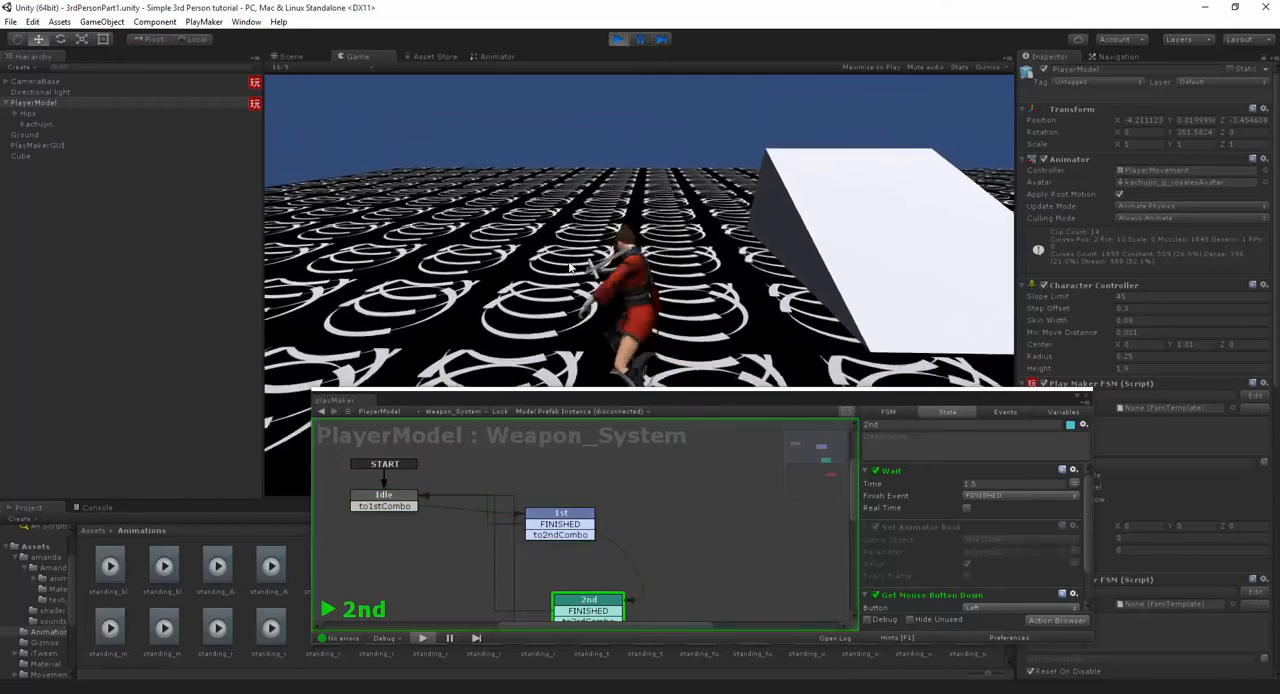
click(570, 265)
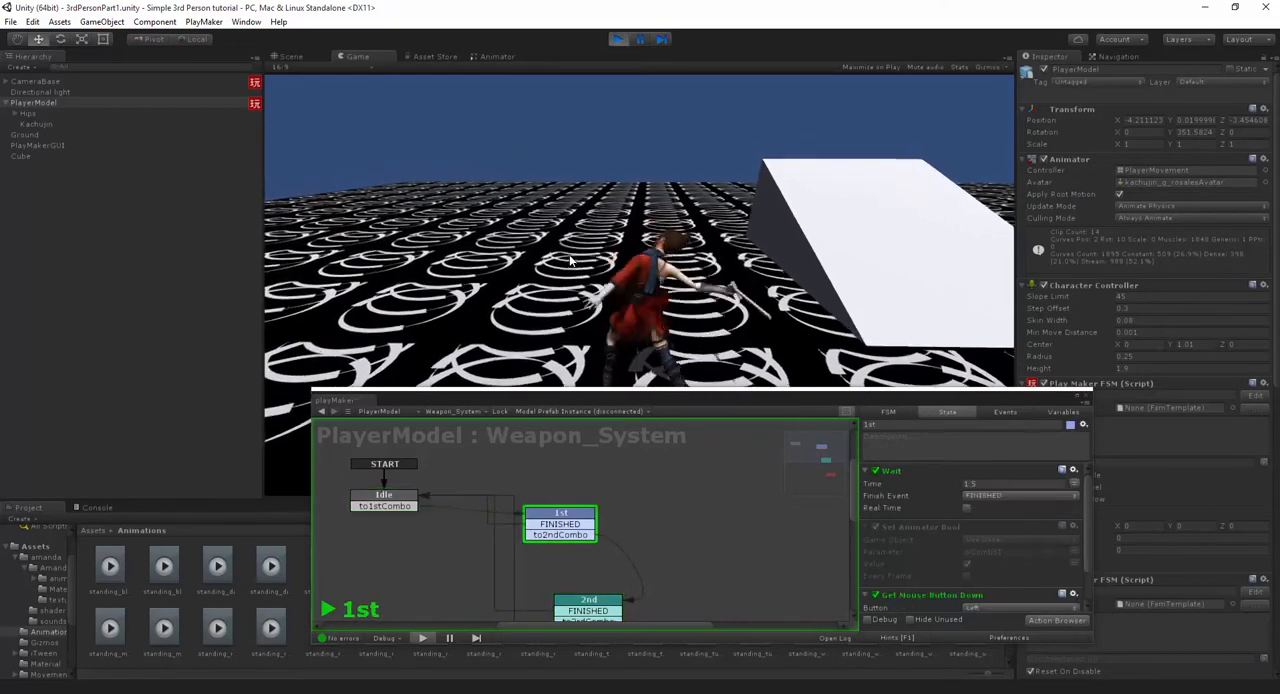
click(571, 261)
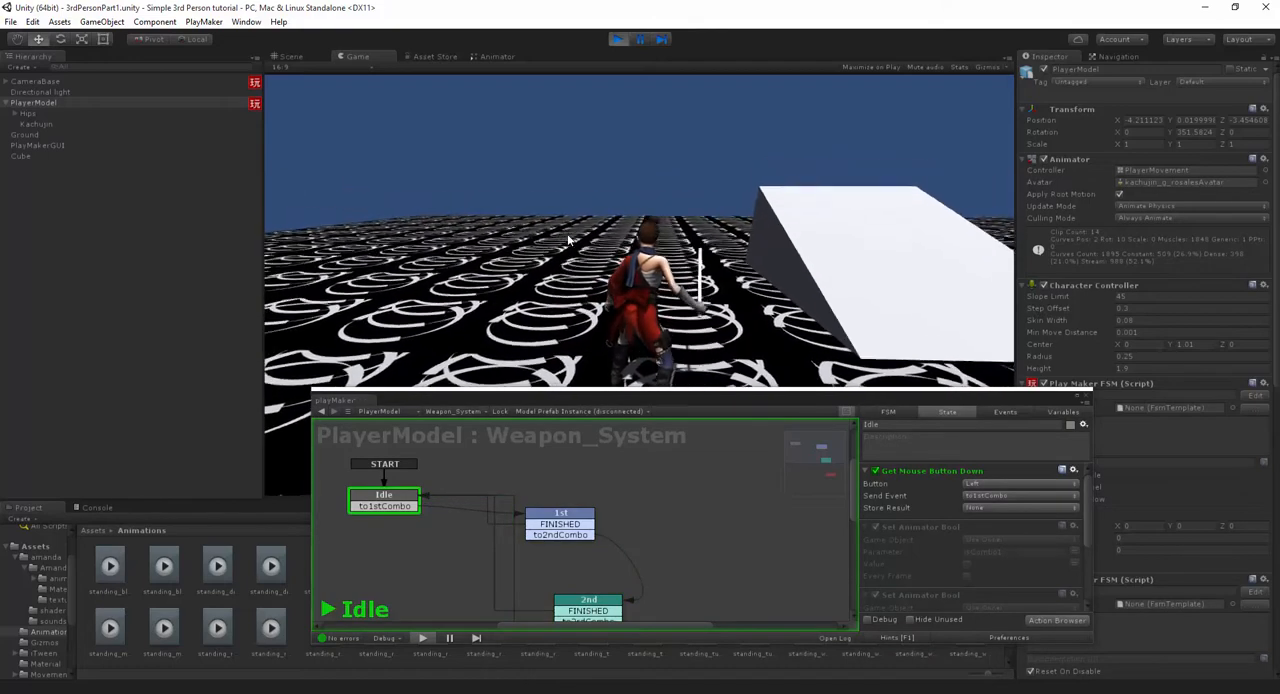
- Stop play mode and turn off Has Exit Time on the Attack2 to Attack3 animator transition
key(ctrl+p)
click(500, 57)
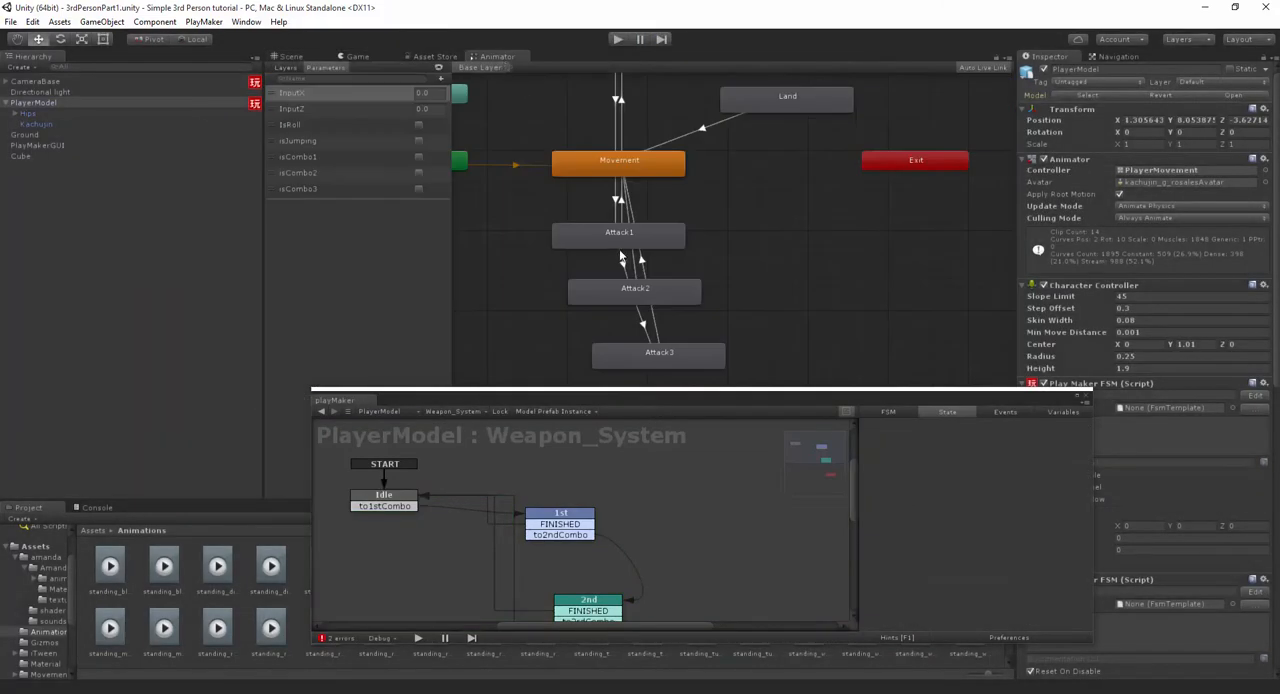
click(621, 260)
drag(841, 399, 718, 492)
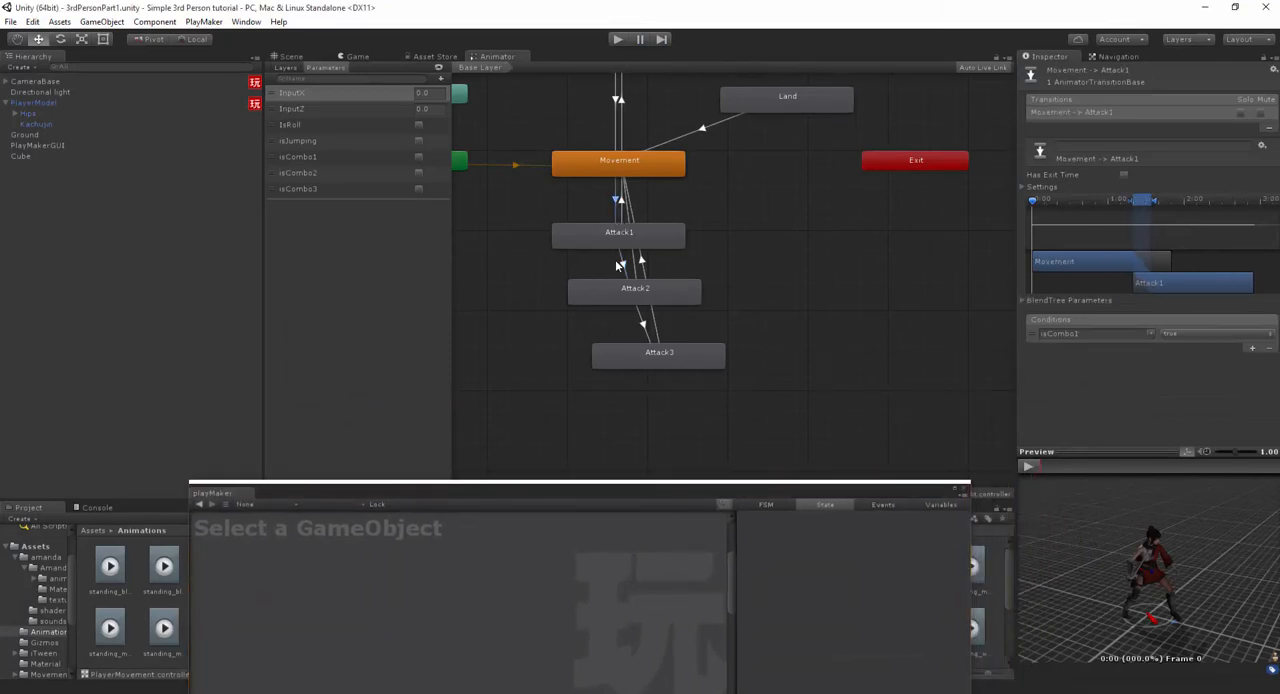
click(1124, 176)
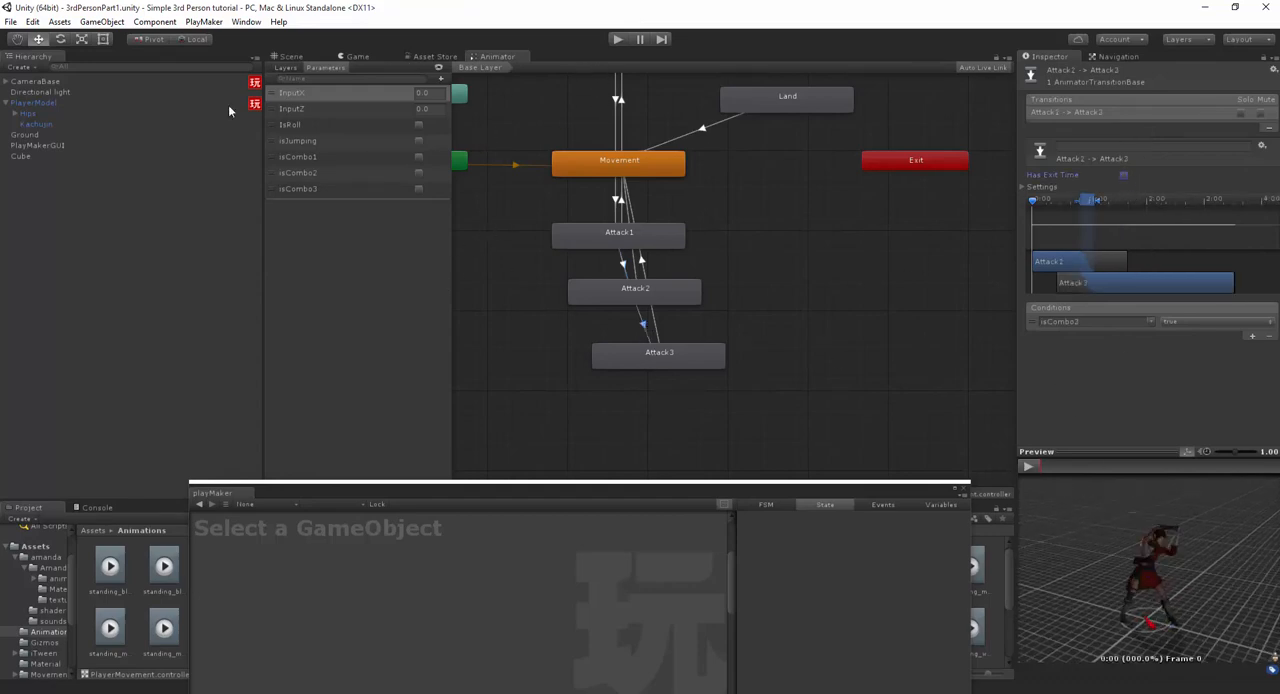
- Reselect PlayerModel, start play mode, and test the combo standing and after running while following the Weapon_System states
click(112, 104)
click(300, 58)
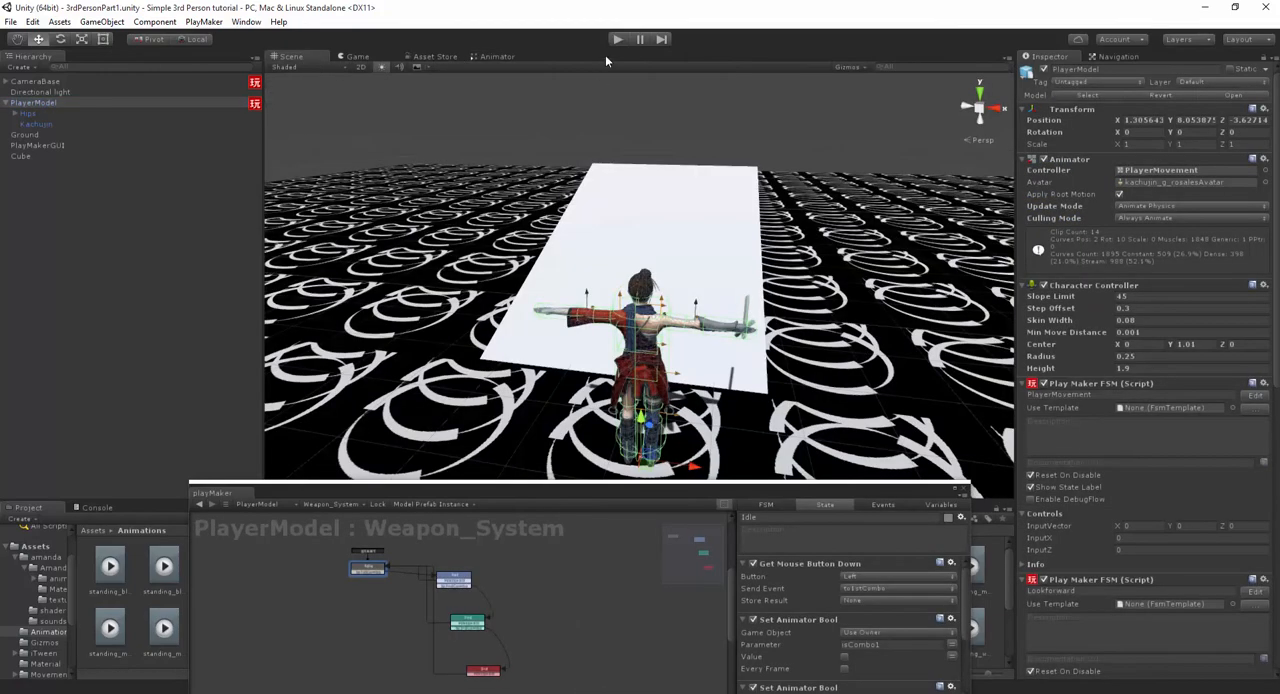
key(ctrl+p)
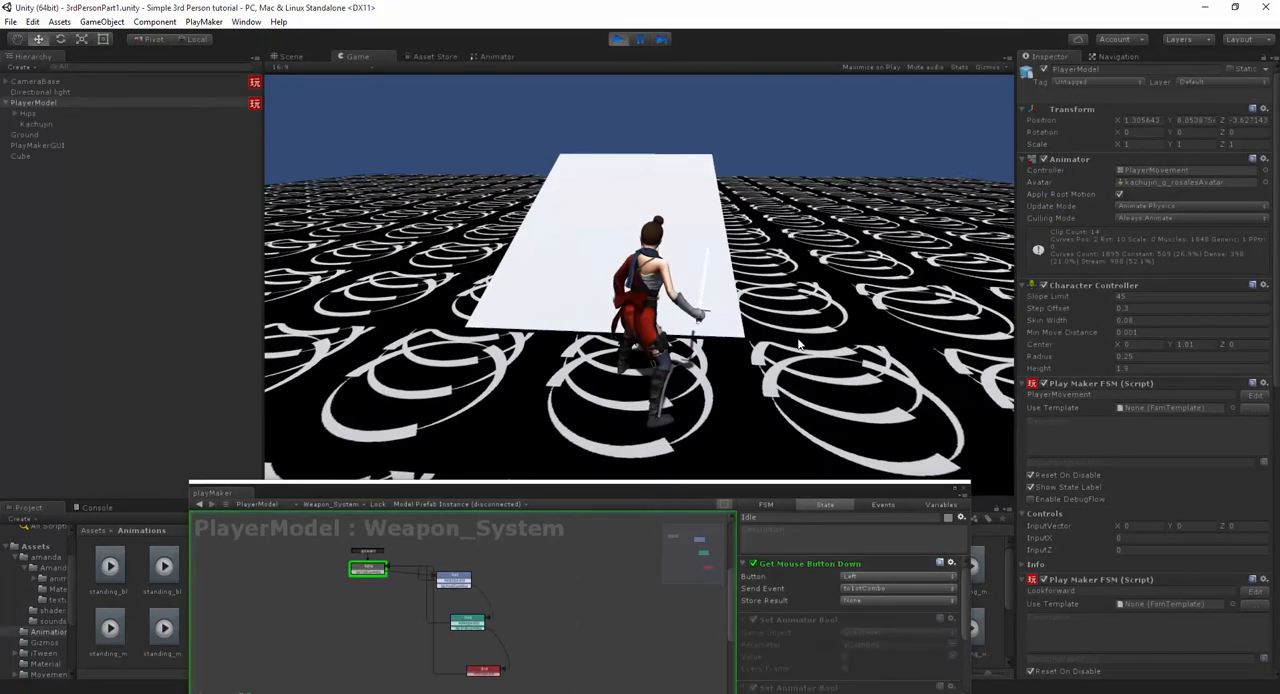
click(803, 338)
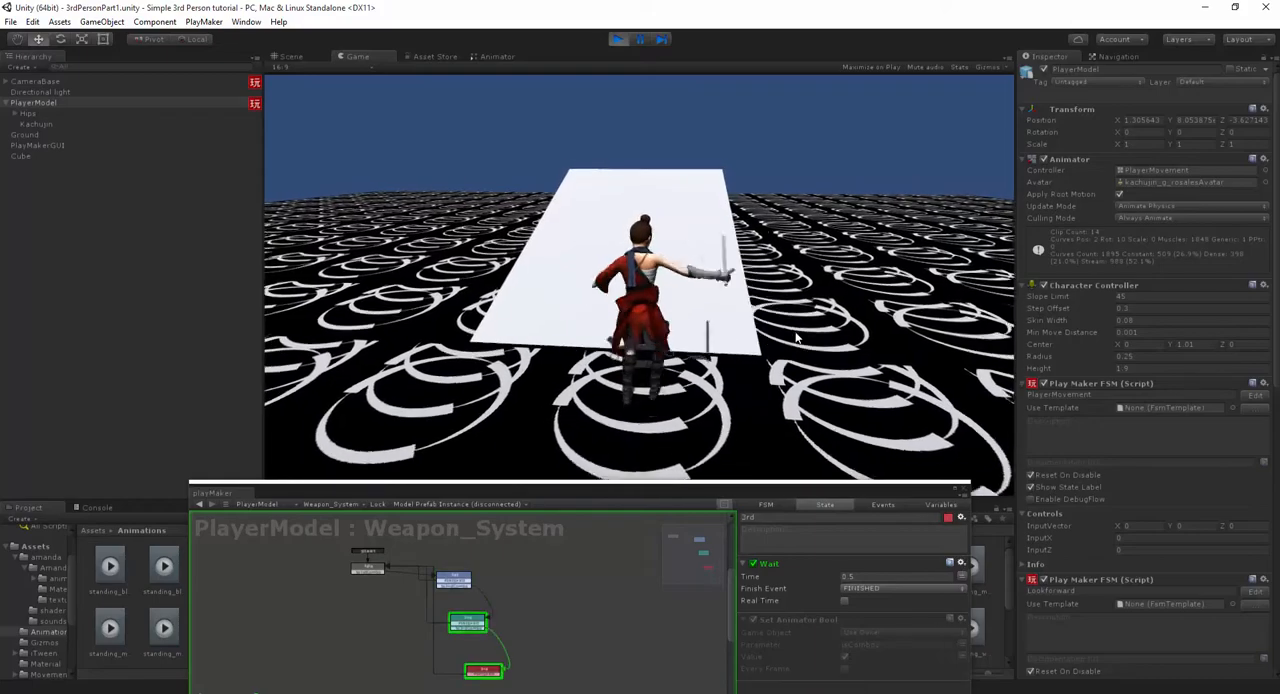
key(d)
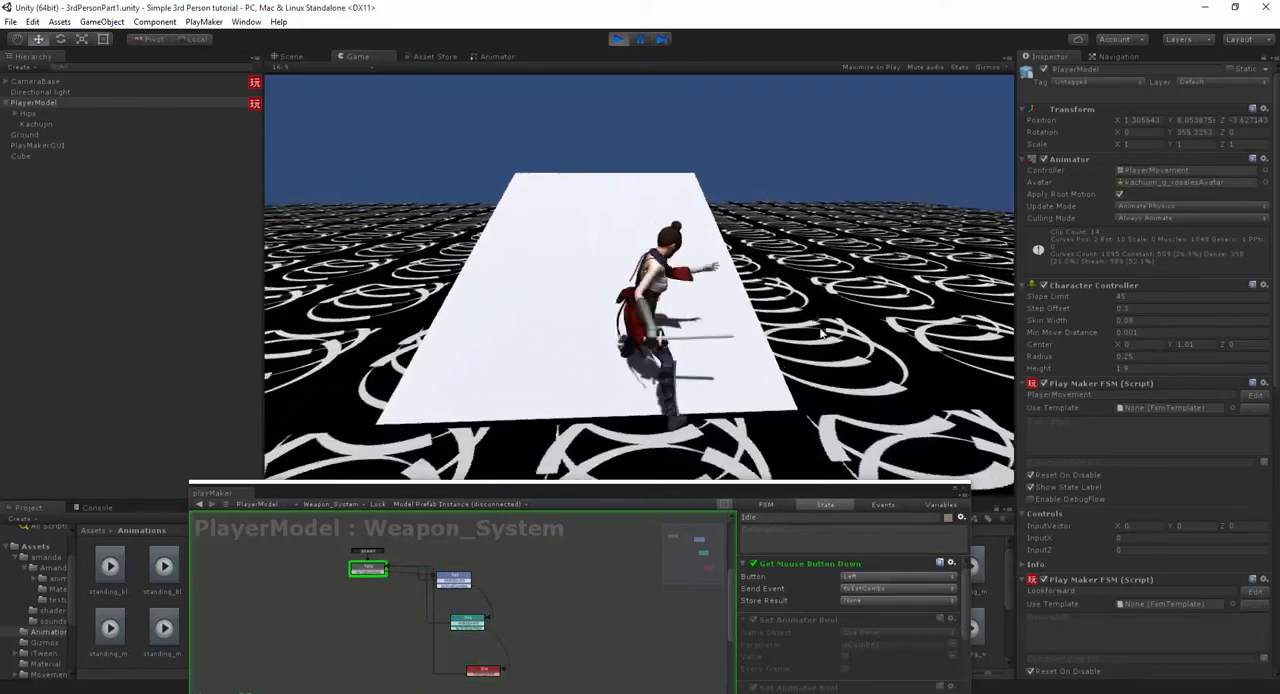
key(a)
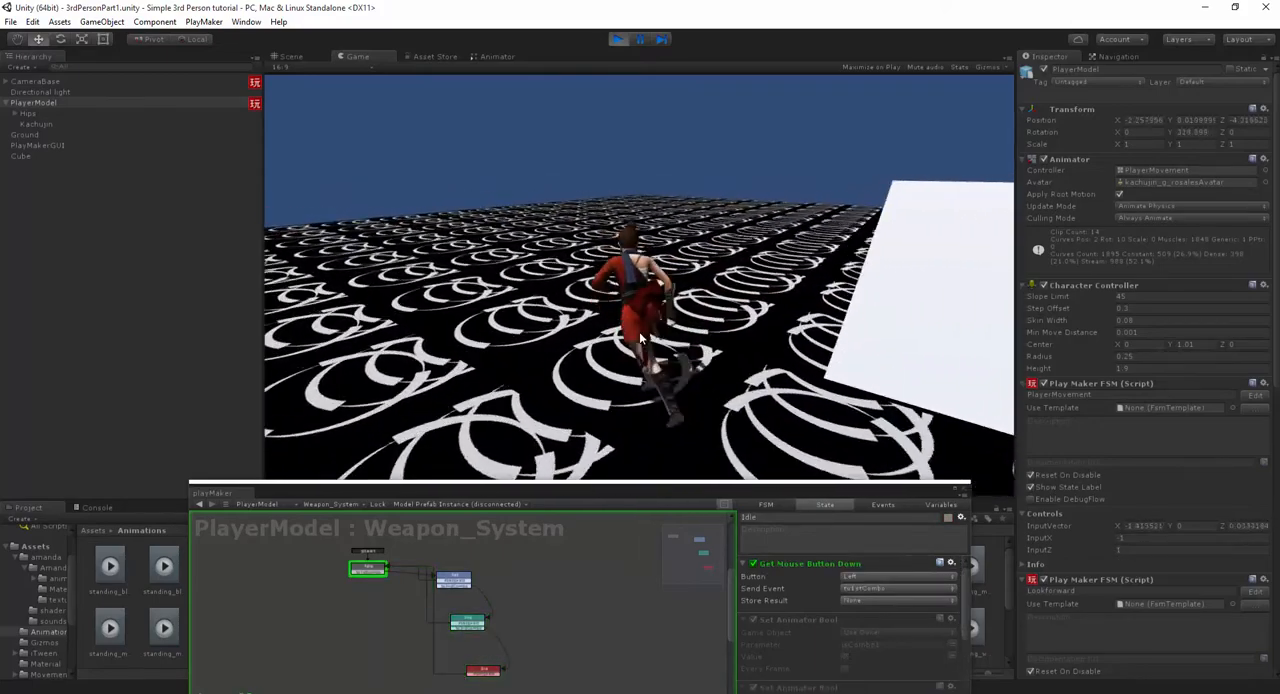
click(646, 334)
click(652, 335)
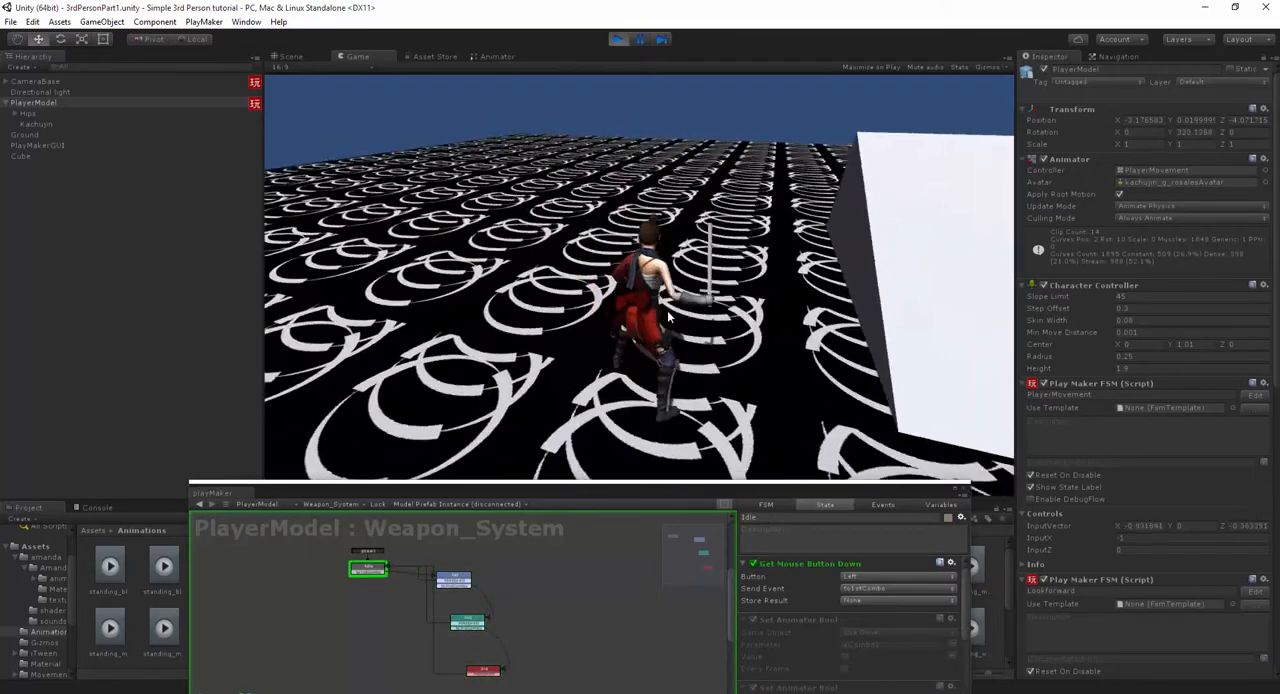
key(a)
- Stop play mode to check the Attack1 to Attack2 transition settings, and restart play mode from the Scene view
click(615, 39)
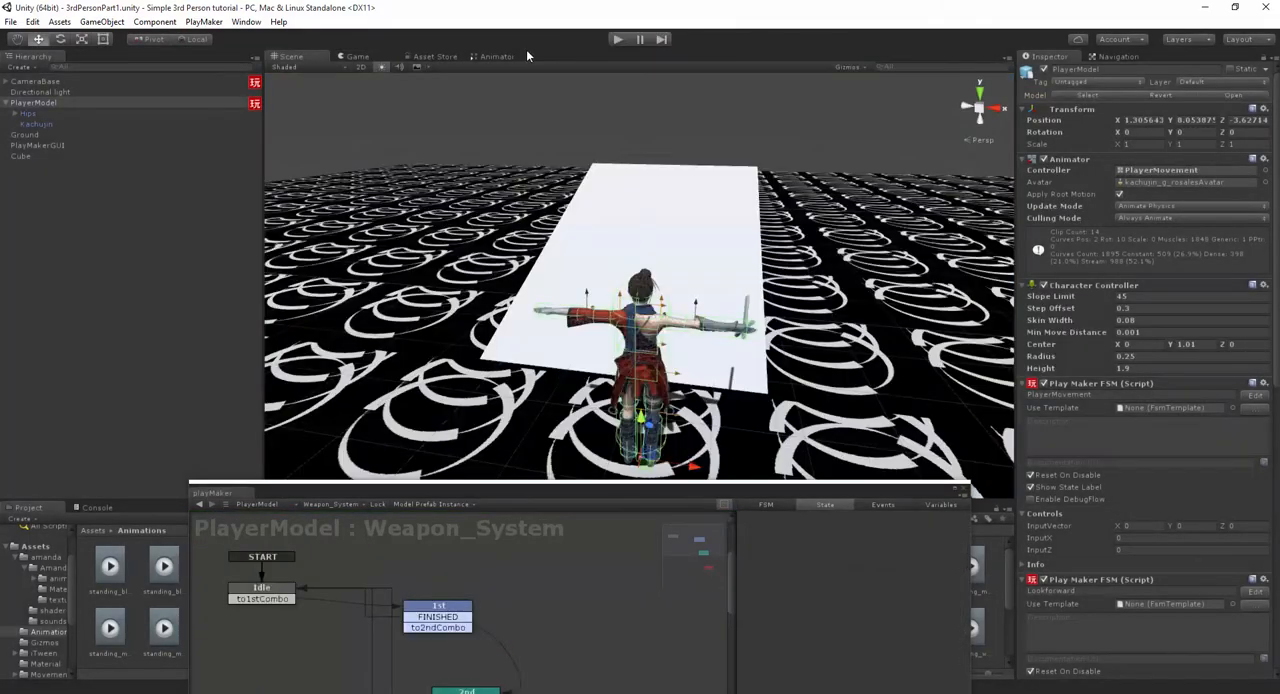
click(497, 56)
click(622, 259)
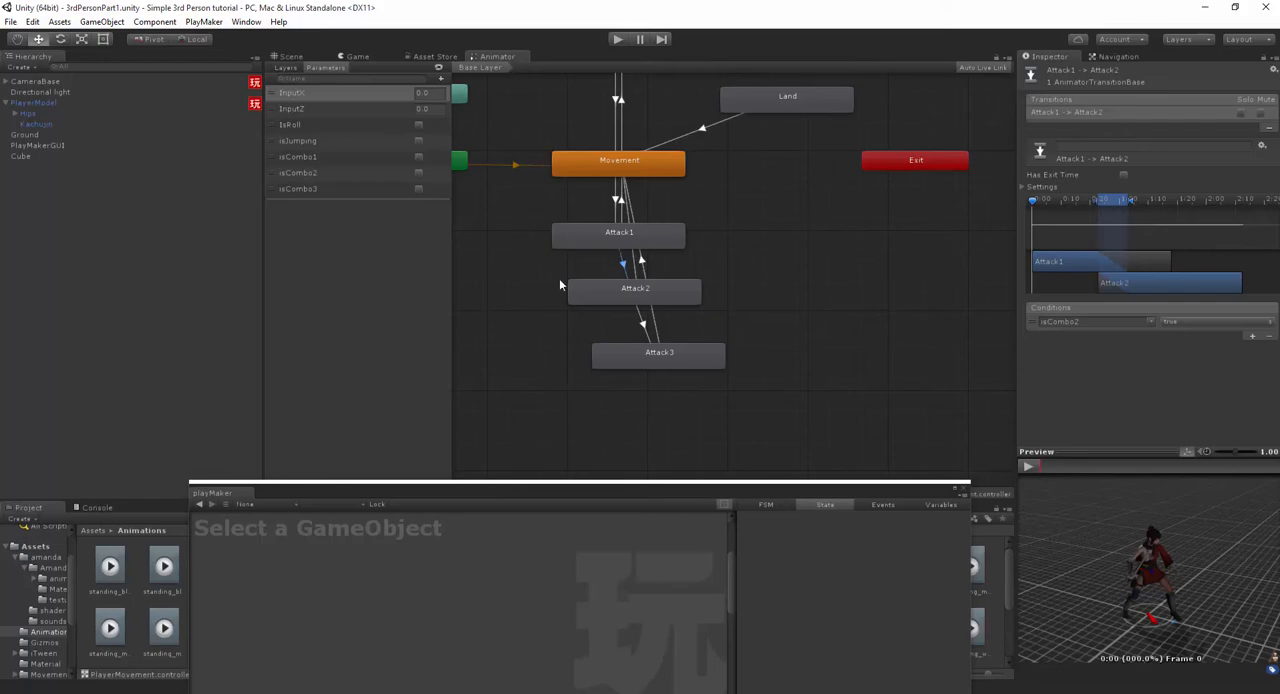
click(291, 56)
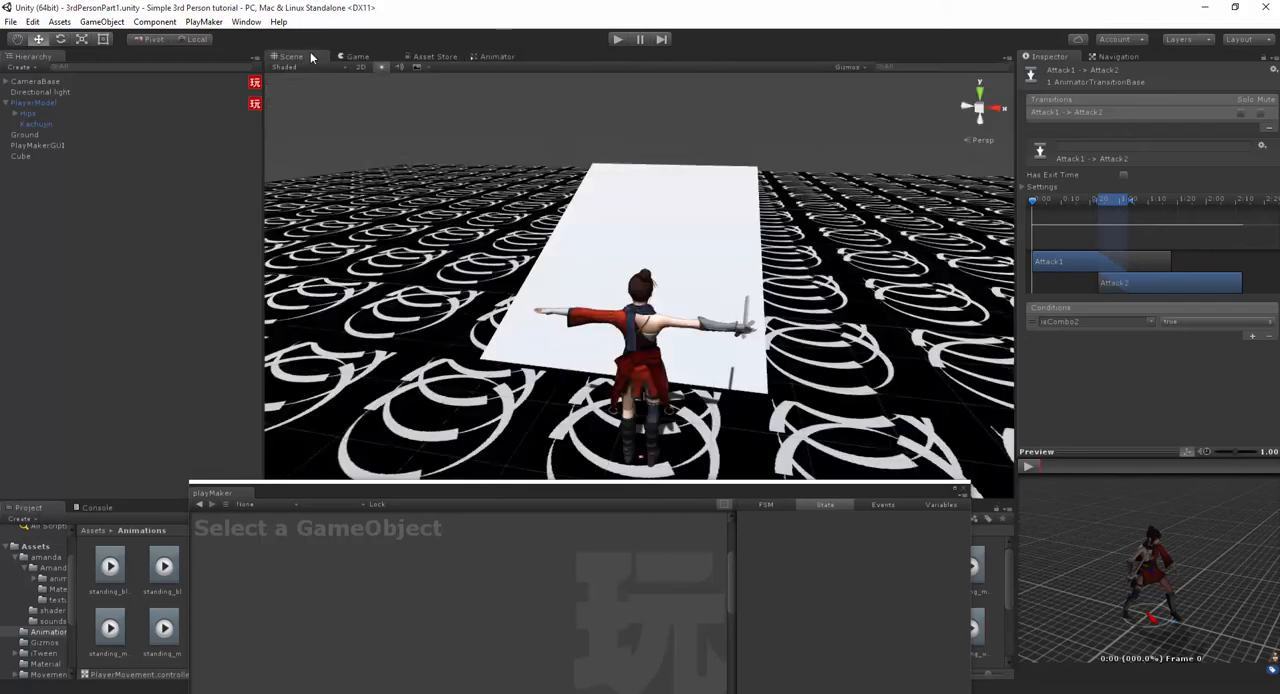
click(618, 39)
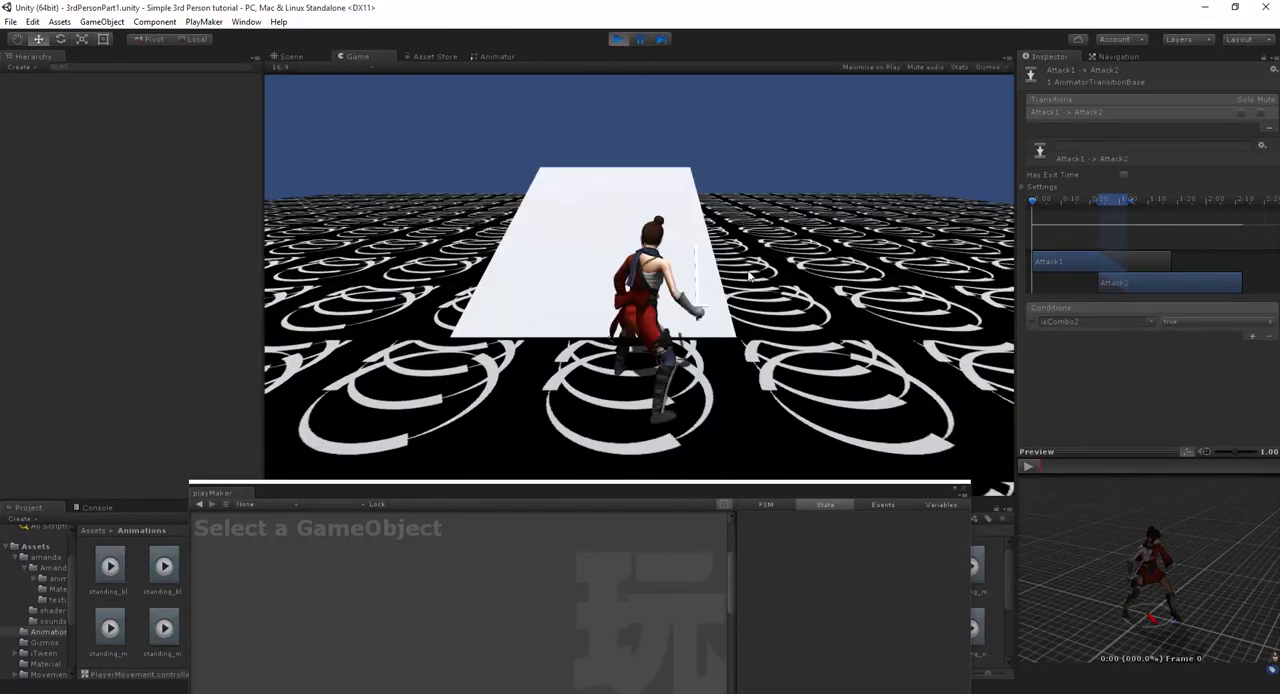
- Test chained attacks with the character at several spots around the ramp, moving forward between attacks
click(630, 287)
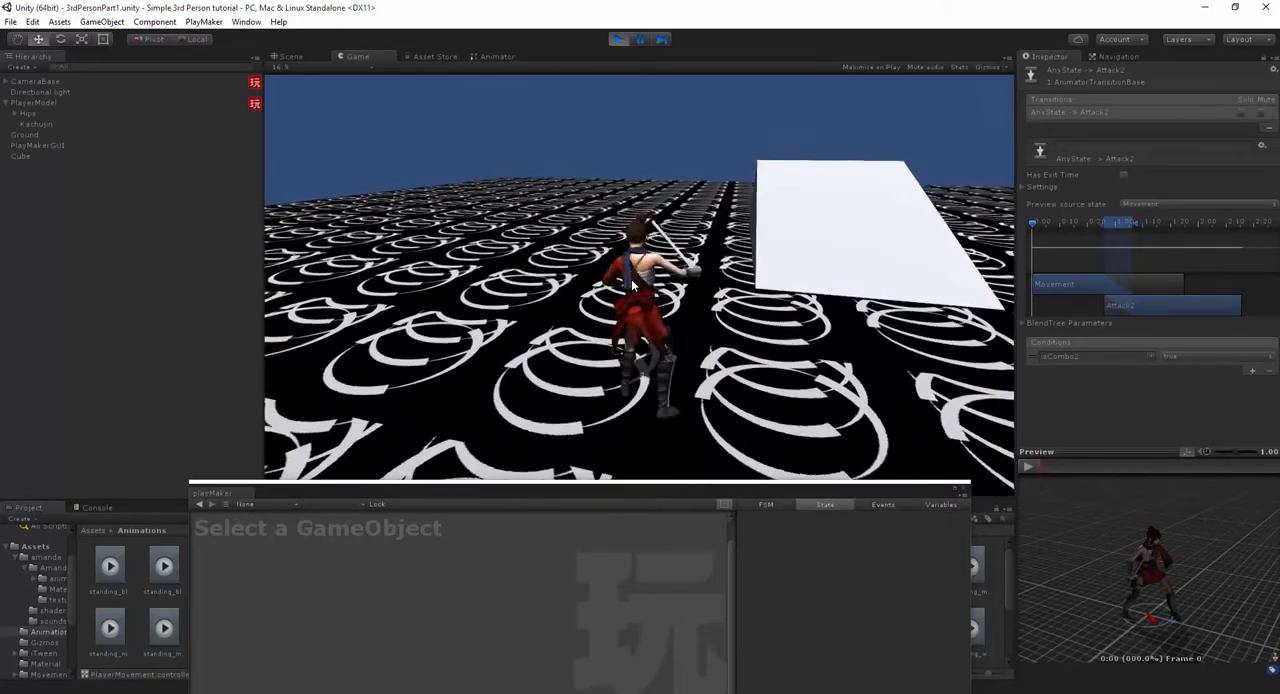
click(634, 286)
key(w)
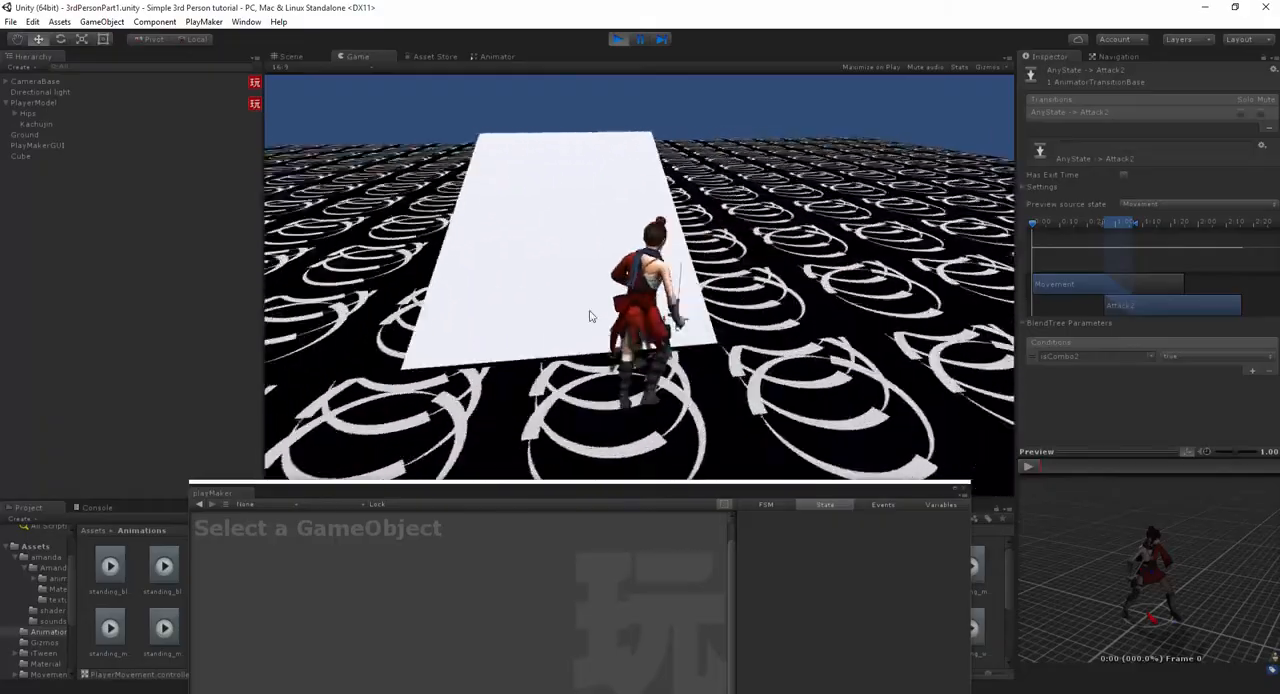
click(648, 290)
click(668, 291)
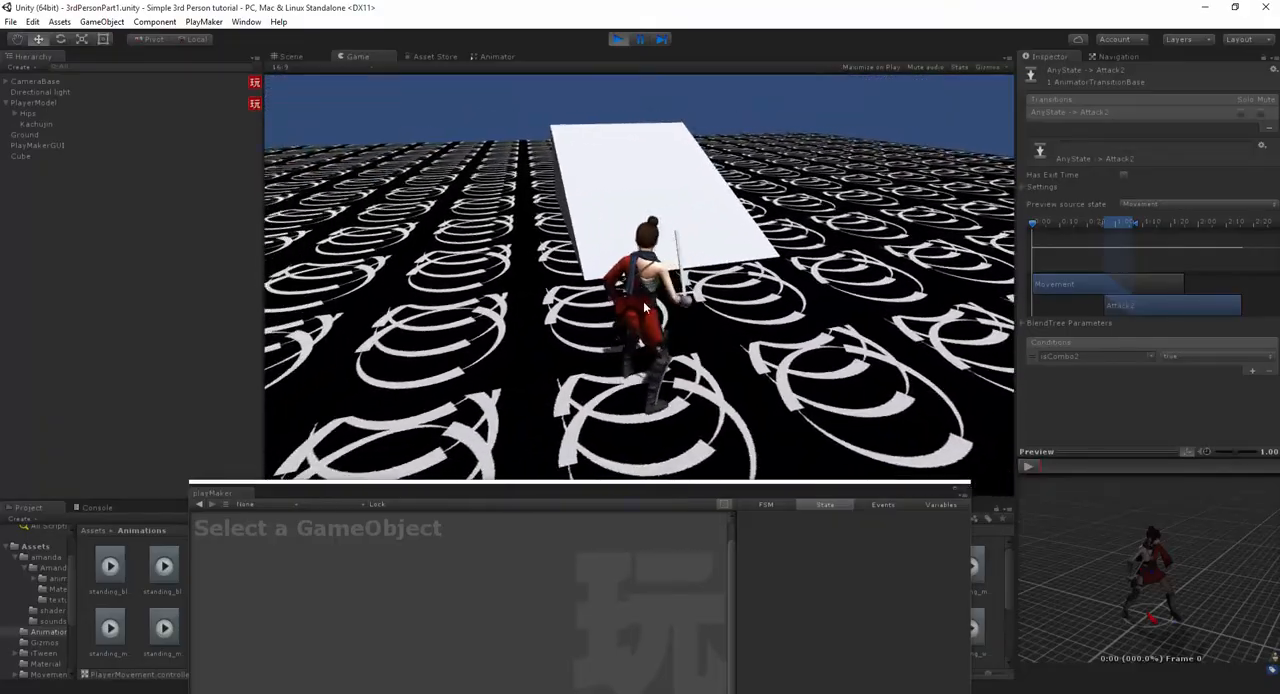
click(820, 248)
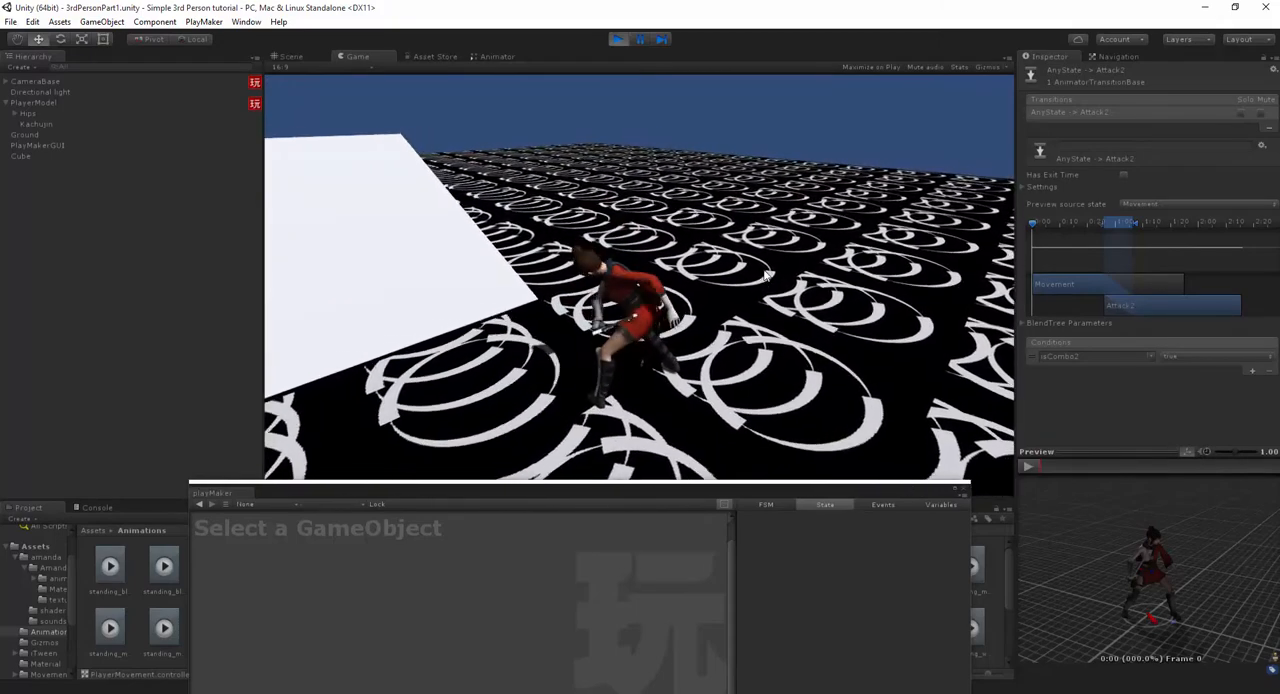
- Restart play mode and test repeated attacks, followed by running forward out of the combo
click(618, 40)
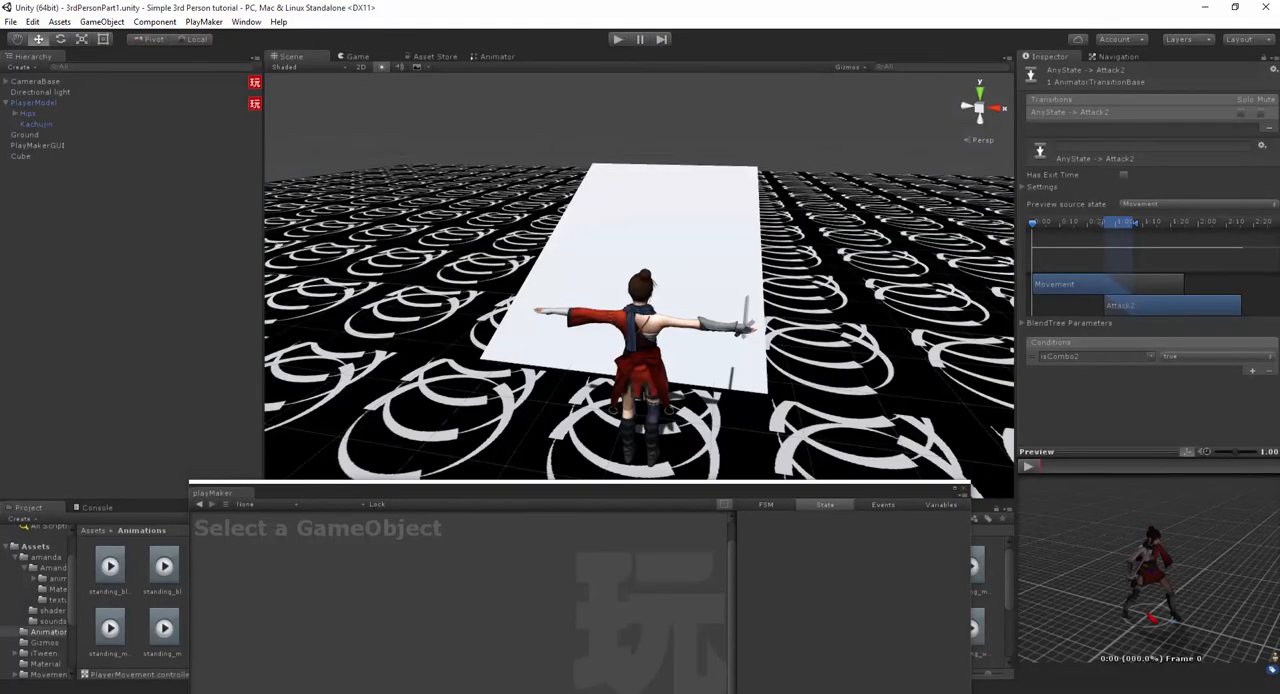
click(618, 40)
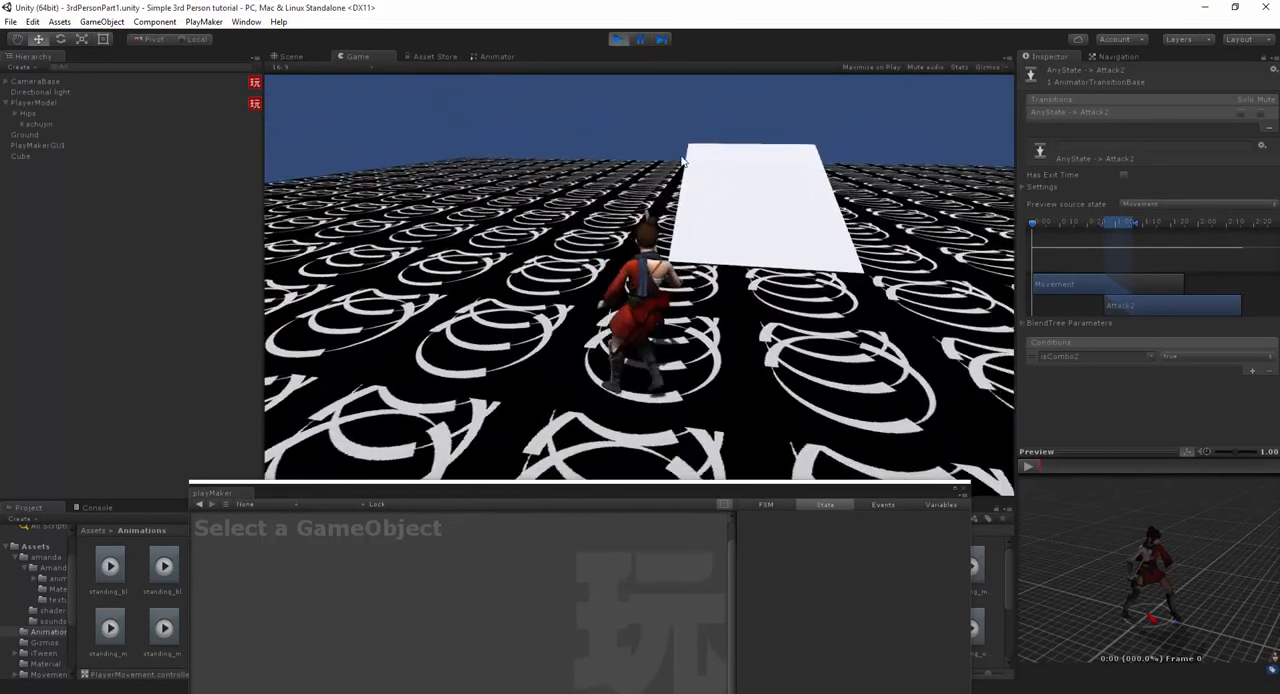
click(682, 153)
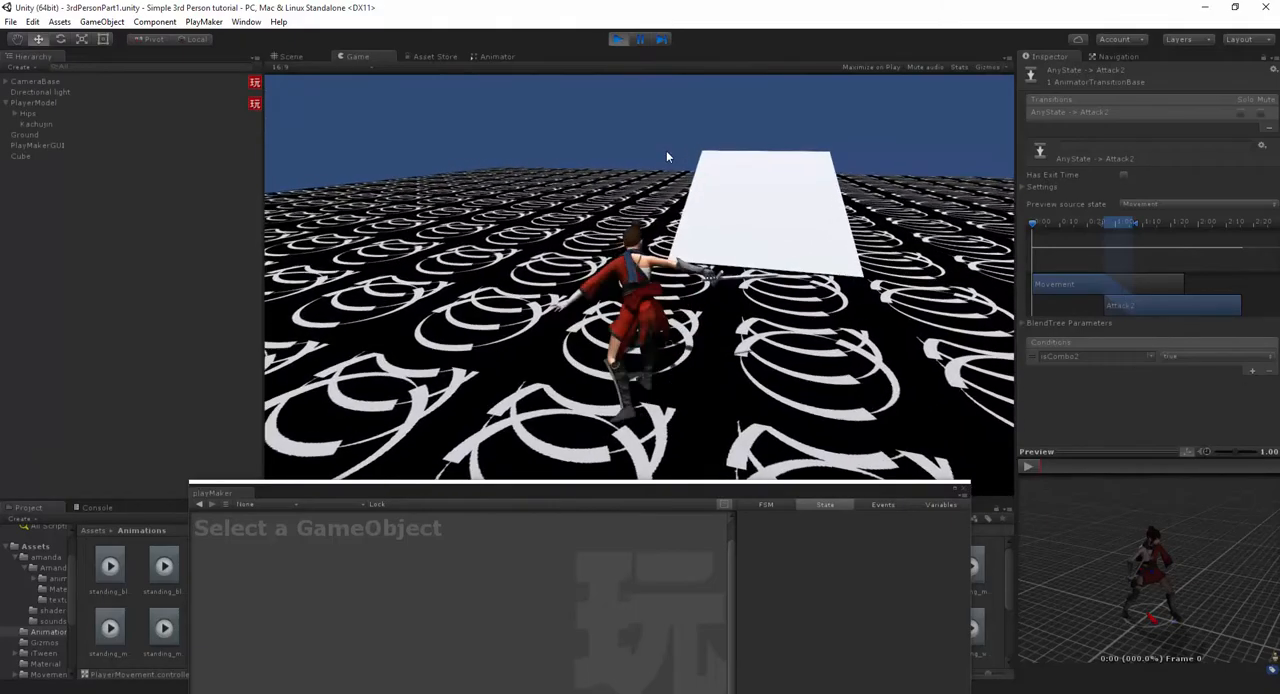
click(668, 153)
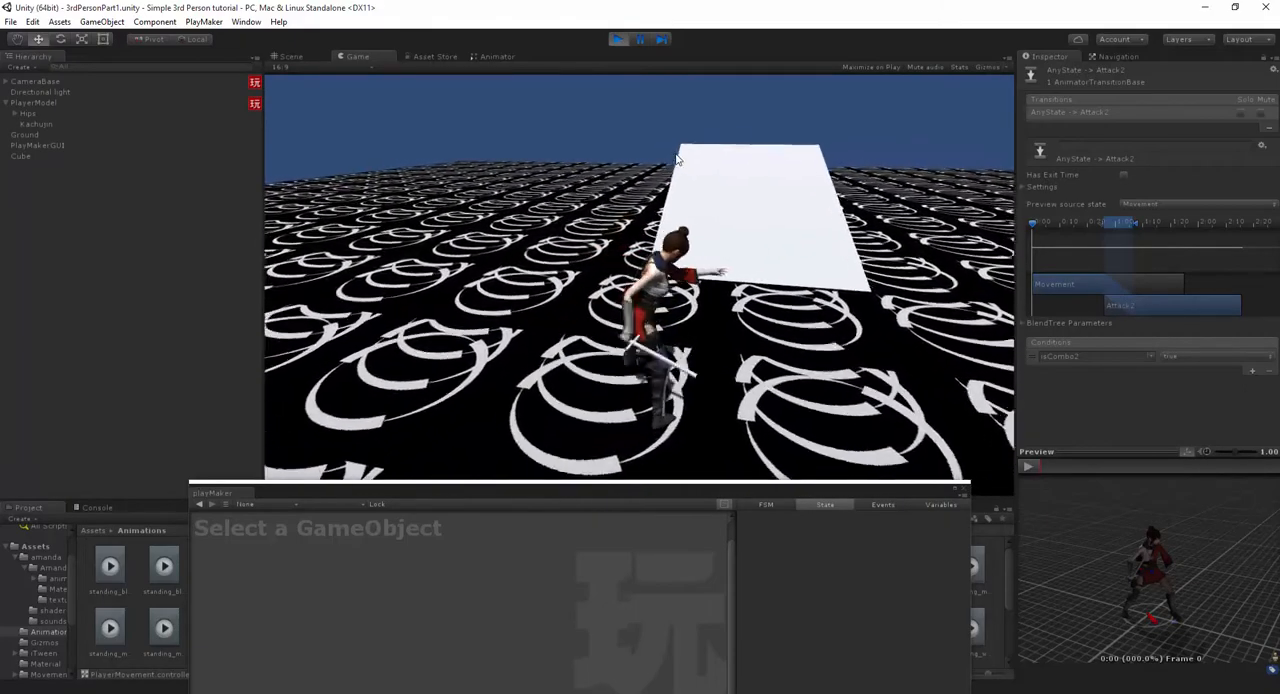
key(w)
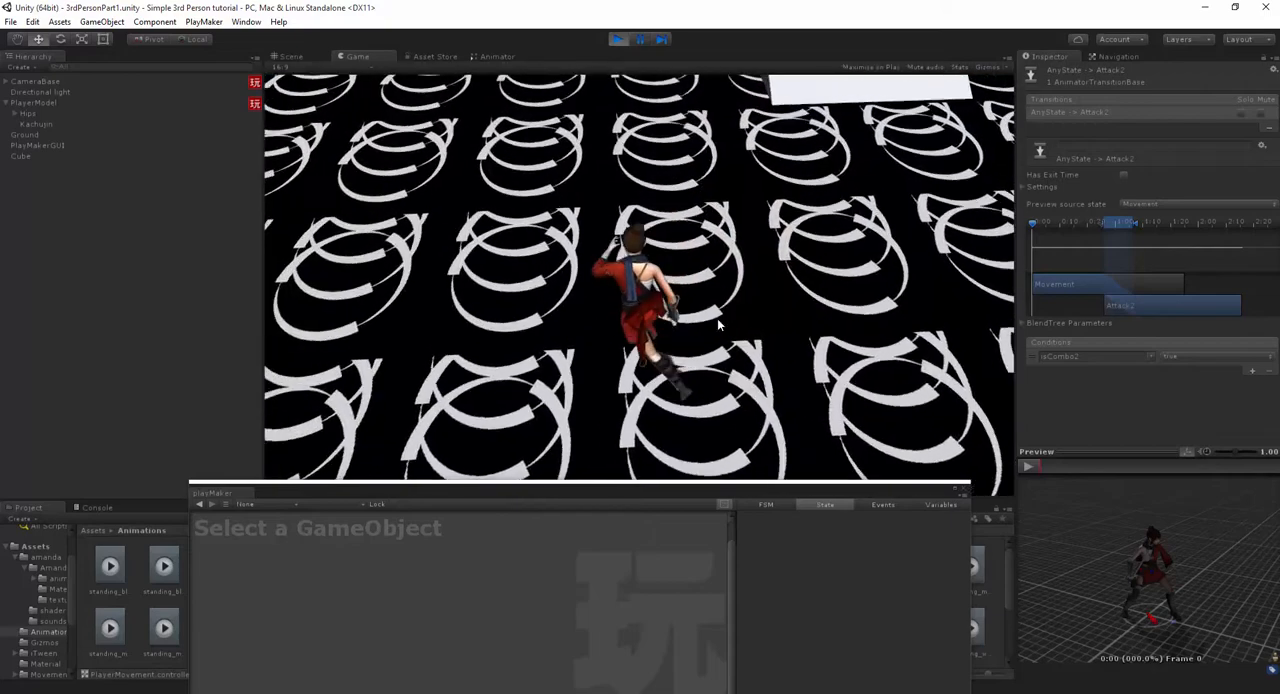
- Retest the chained attacks in a fresh play session, stop it, and close the PlayMaker editor
click(623, 43)
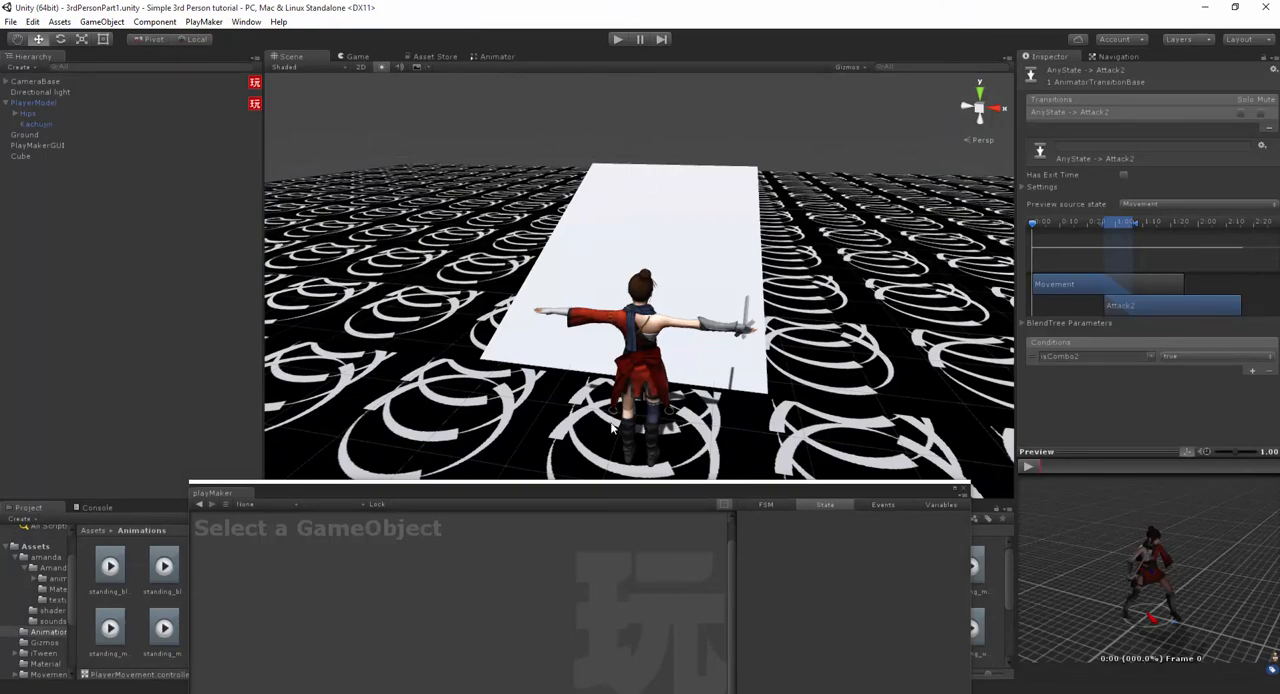
click(616, 39)
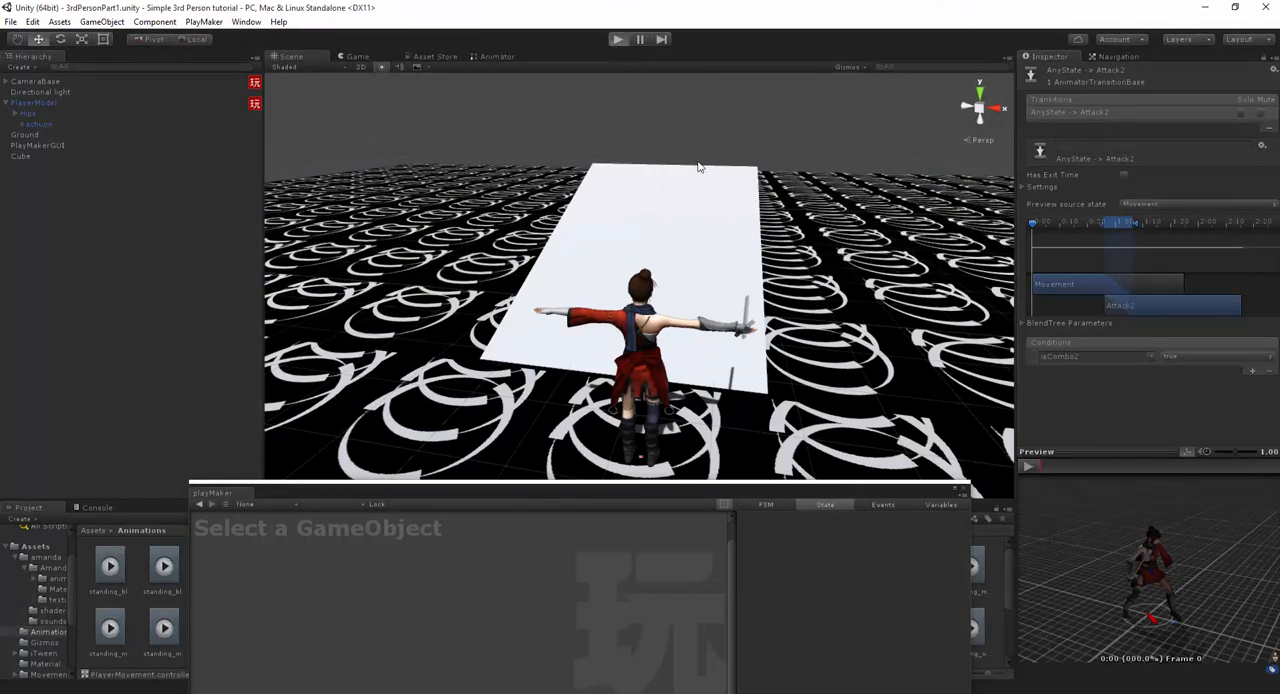
click(861, 280)
click(848, 281)
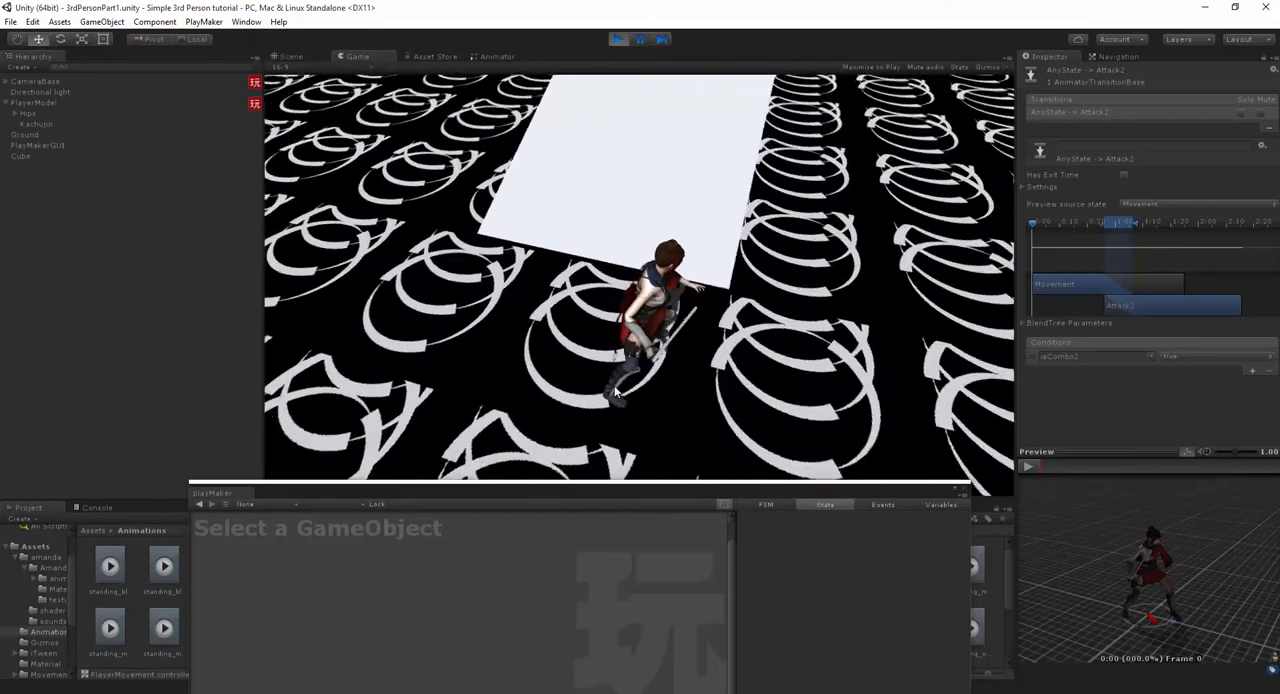
click(610, 402)
click(618, 39)
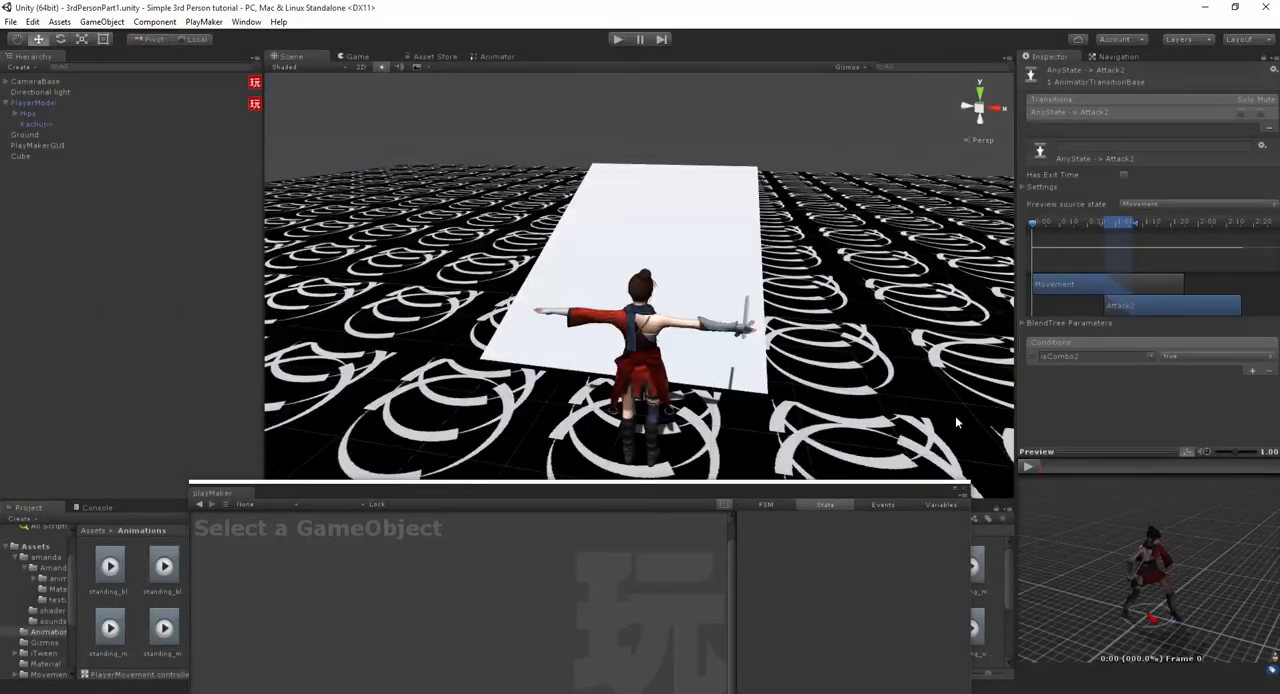
click(966, 492)
- Preview Attack3's standing_melee_combo_attack_ver_1 clip and turn off Bake Into Pose for its Root Transform Position (XZ)
middle_drag(643, 229, 632, 192)
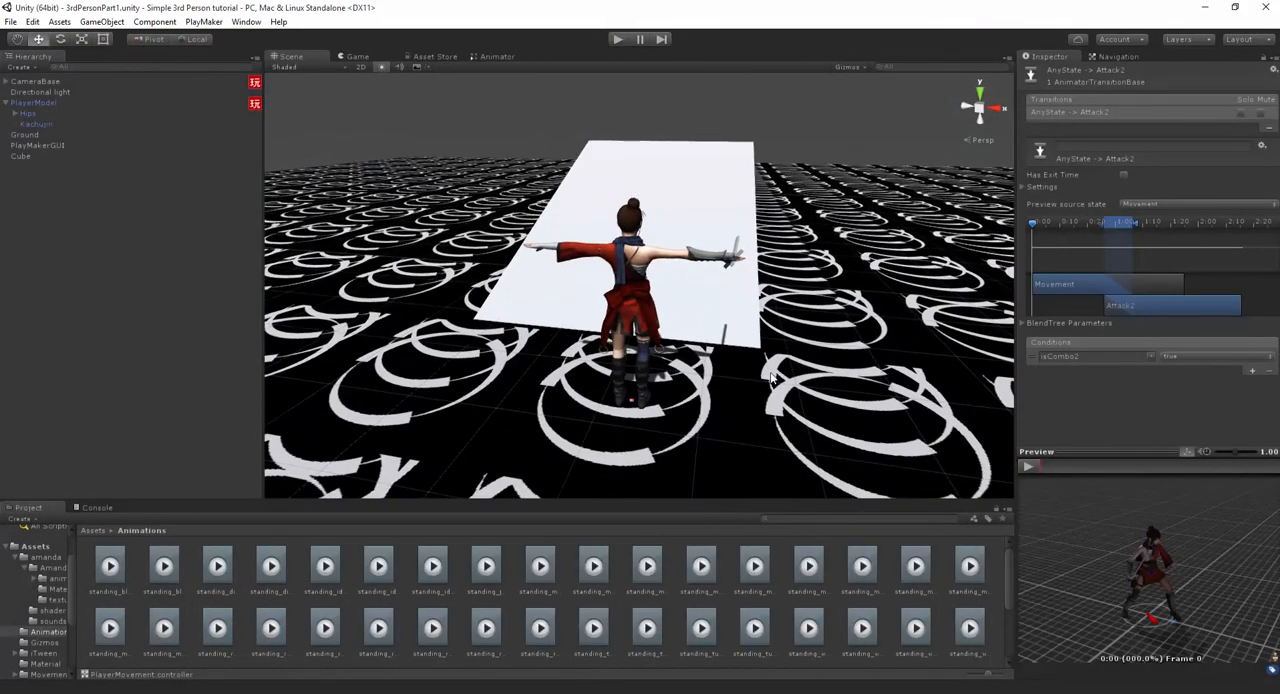
click(492, 56)
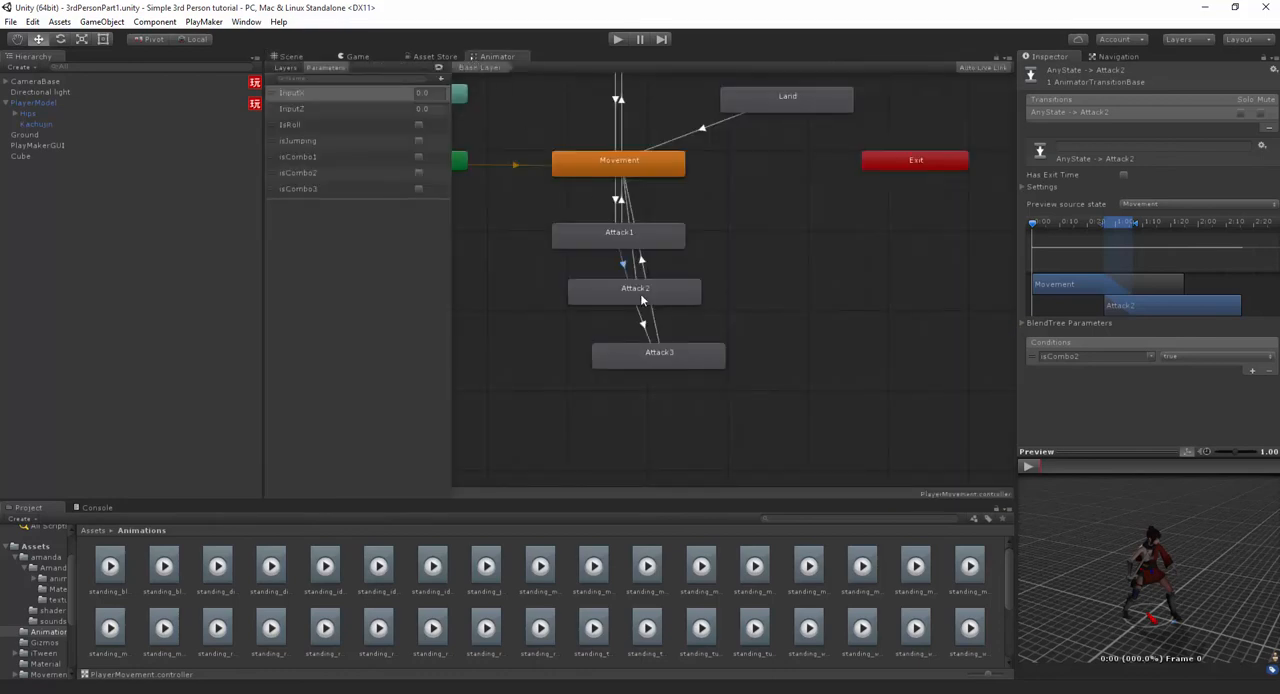
click(657, 352)
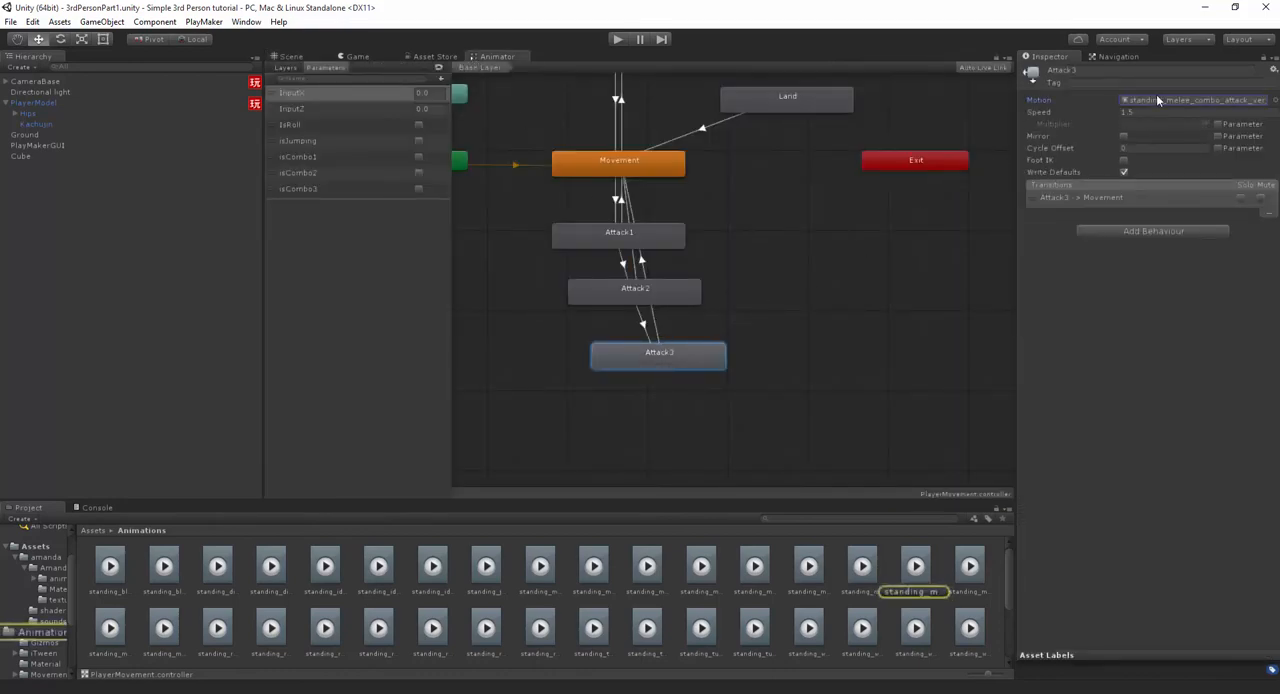
click(913, 566)
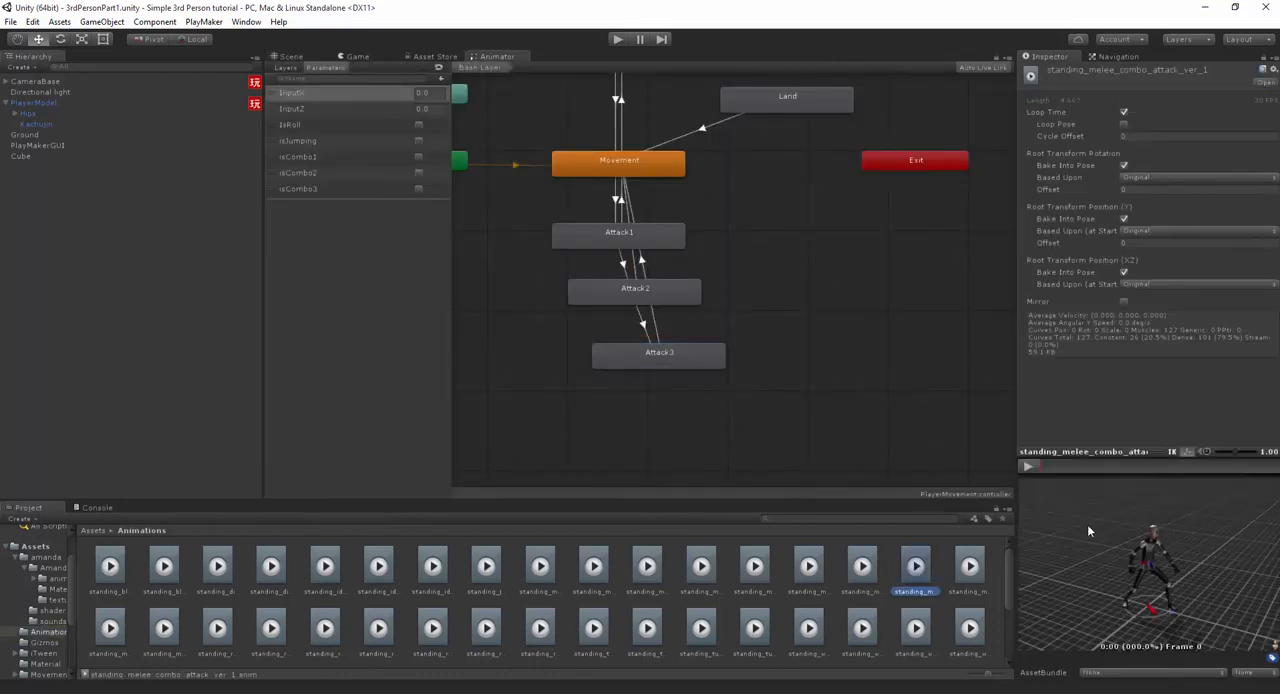
click(1028, 466)
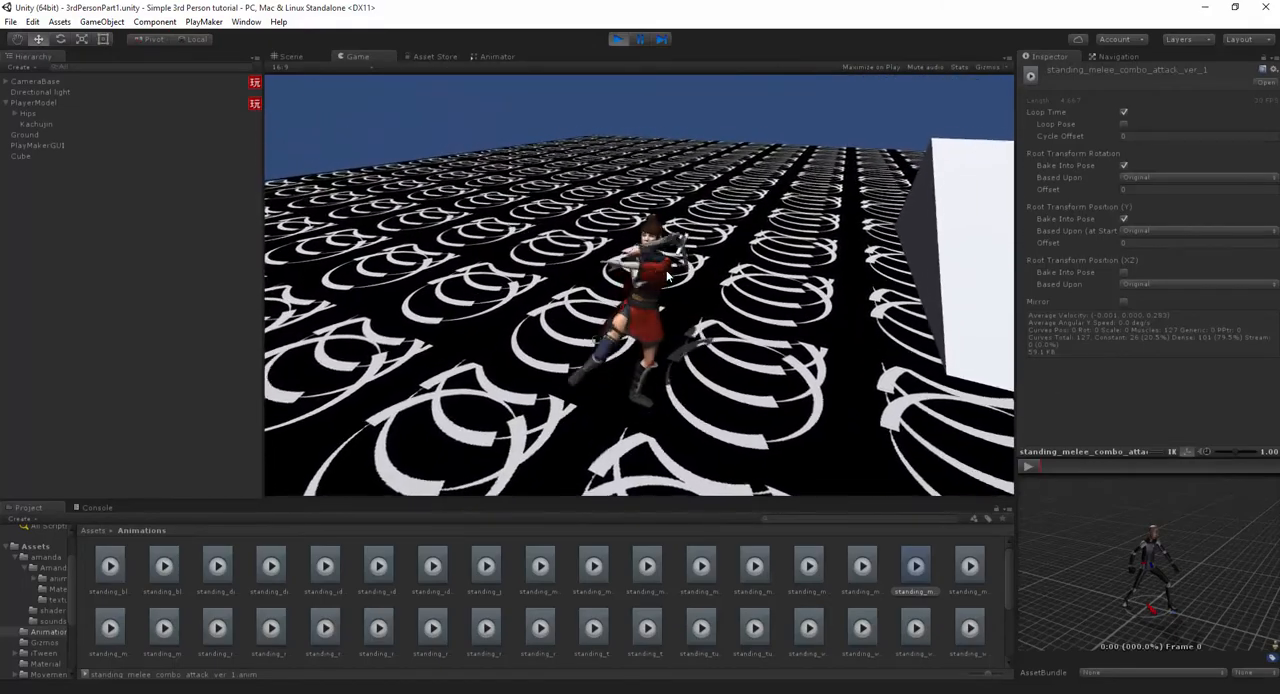
- Stop play mode, shorten the blend range of the Attack1 to Attack2 transition using its preview, and restart play mode
key(ctrl+p)
click(495, 57)
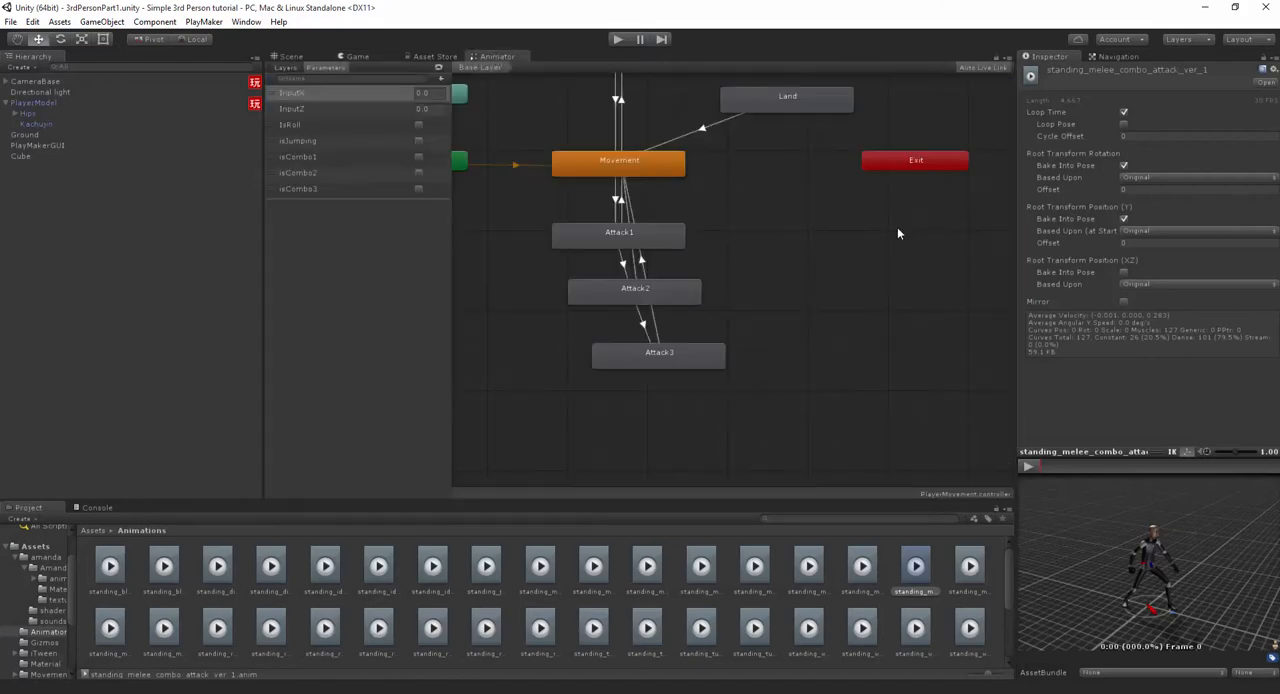
click(629, 268)
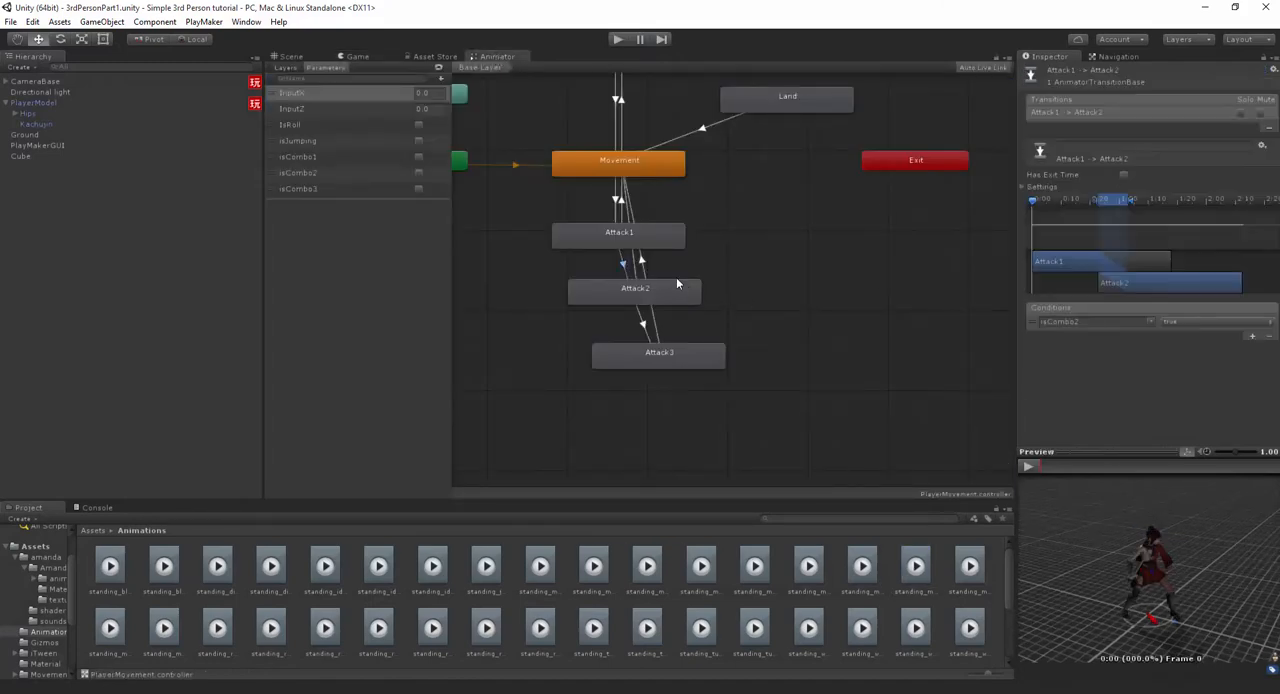
click(1034, 468)
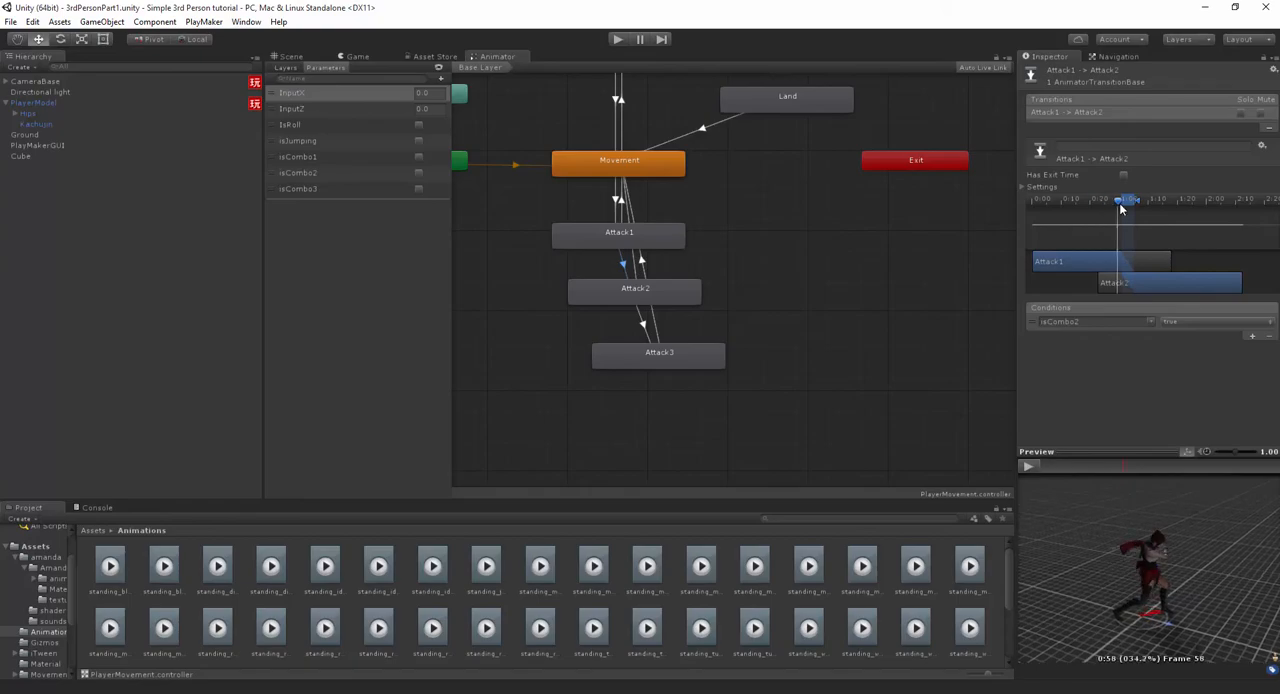
key(ctrl+p)
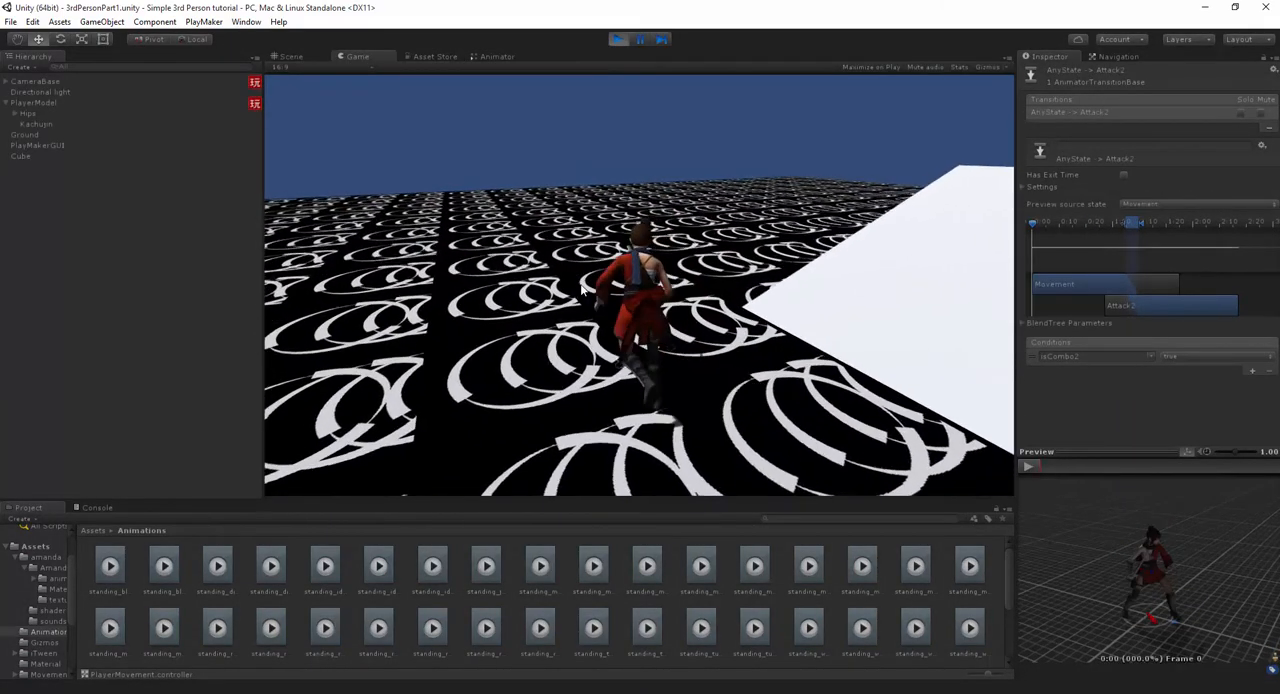
- Test the chained melee attacks on the character with the shortened transition blend
click(632, 279)
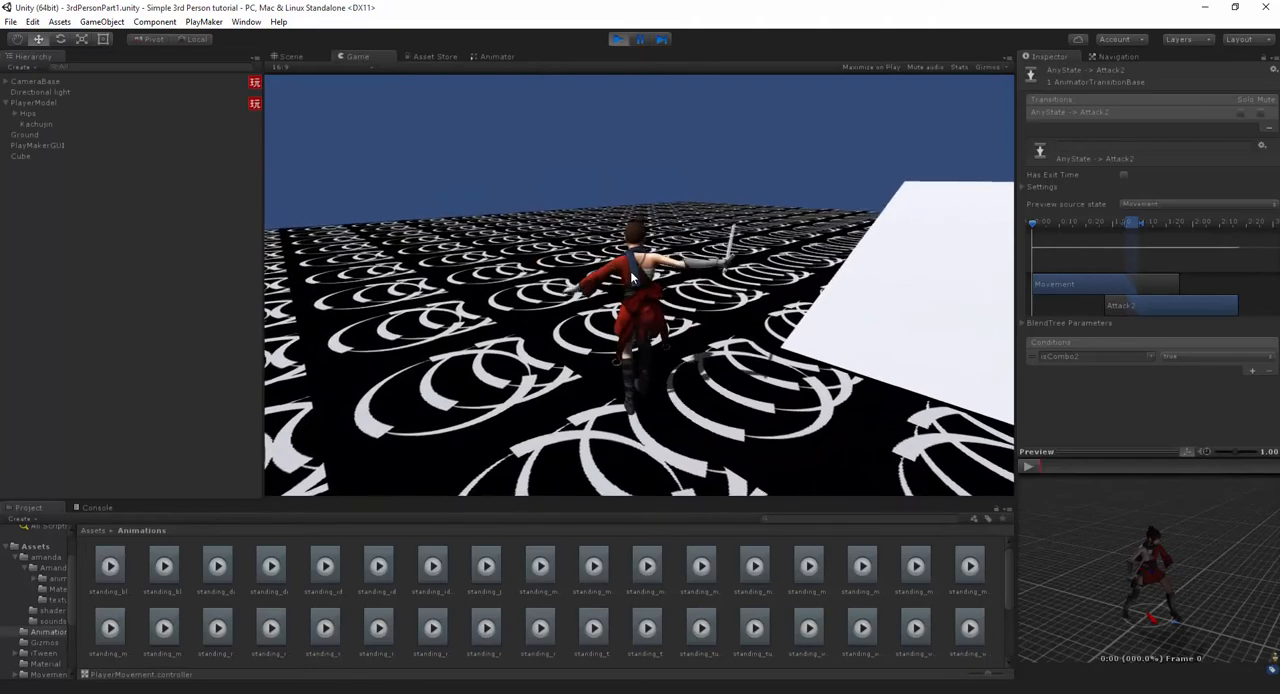
click(636, 278)
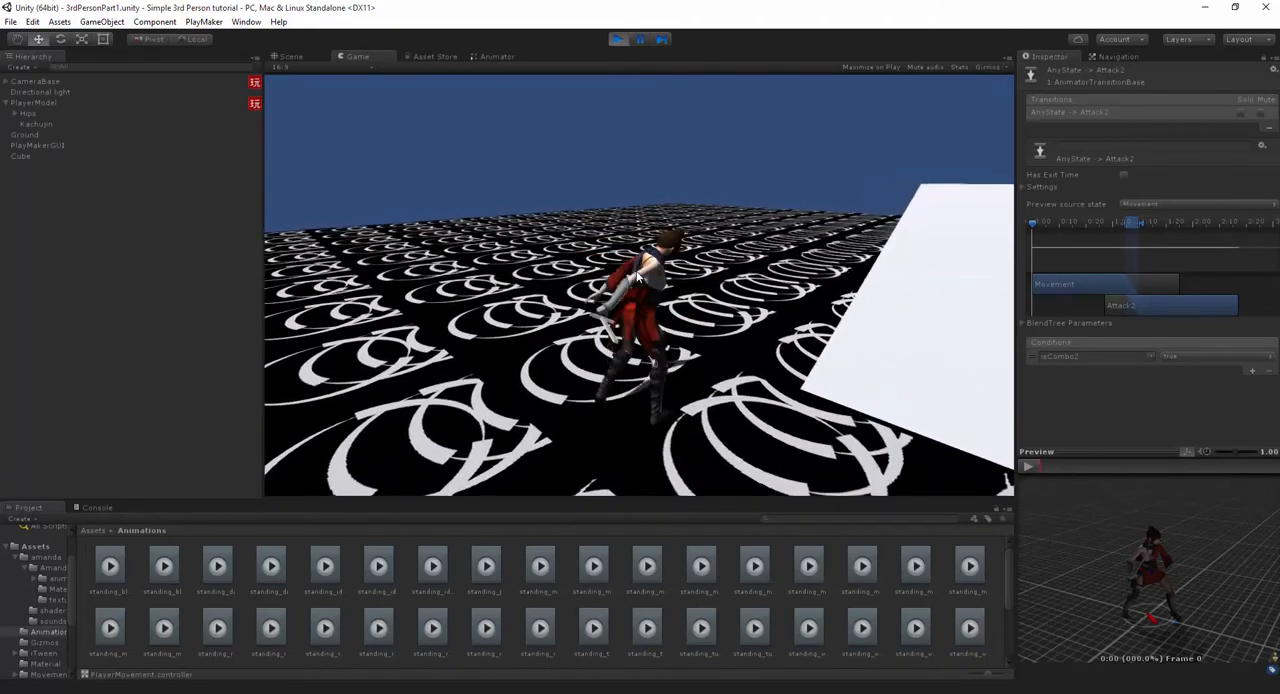
click(731, 281)
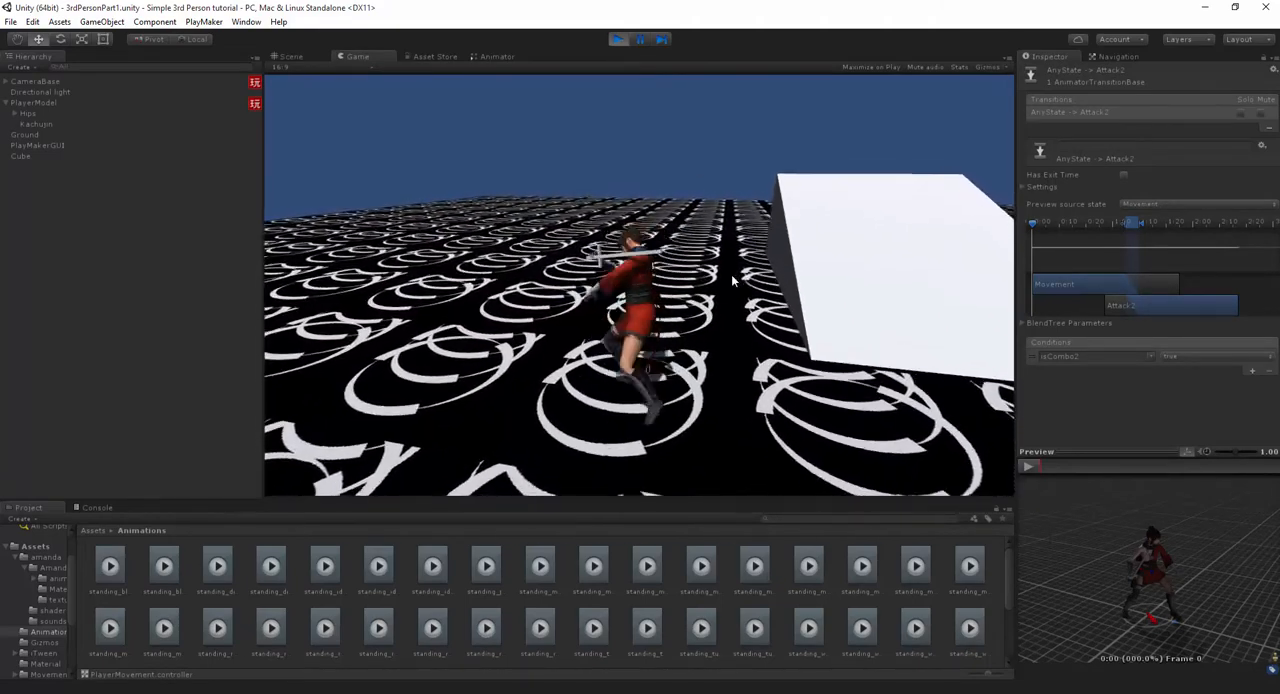
- Stop play mode, move the AnyState to Attack2 transition's blend range earlier on its timeline, and restart play mode
key(ctrl+p)
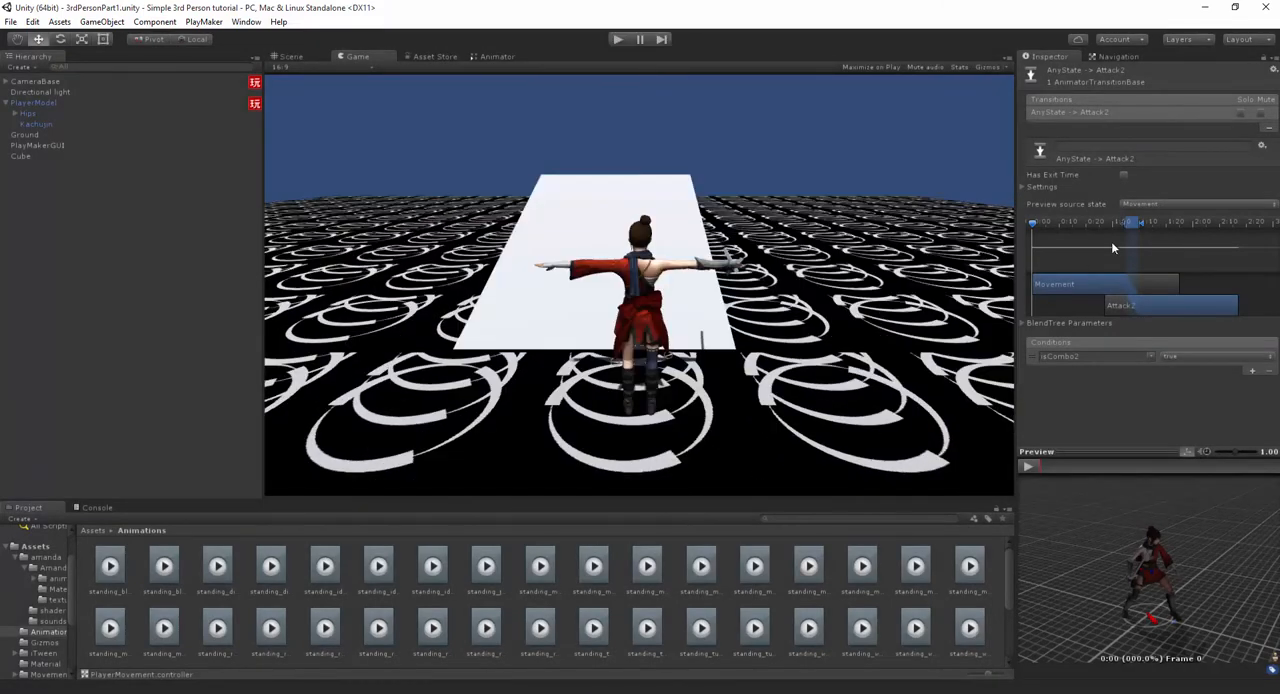
drag(1129, 224, 1113, 262)
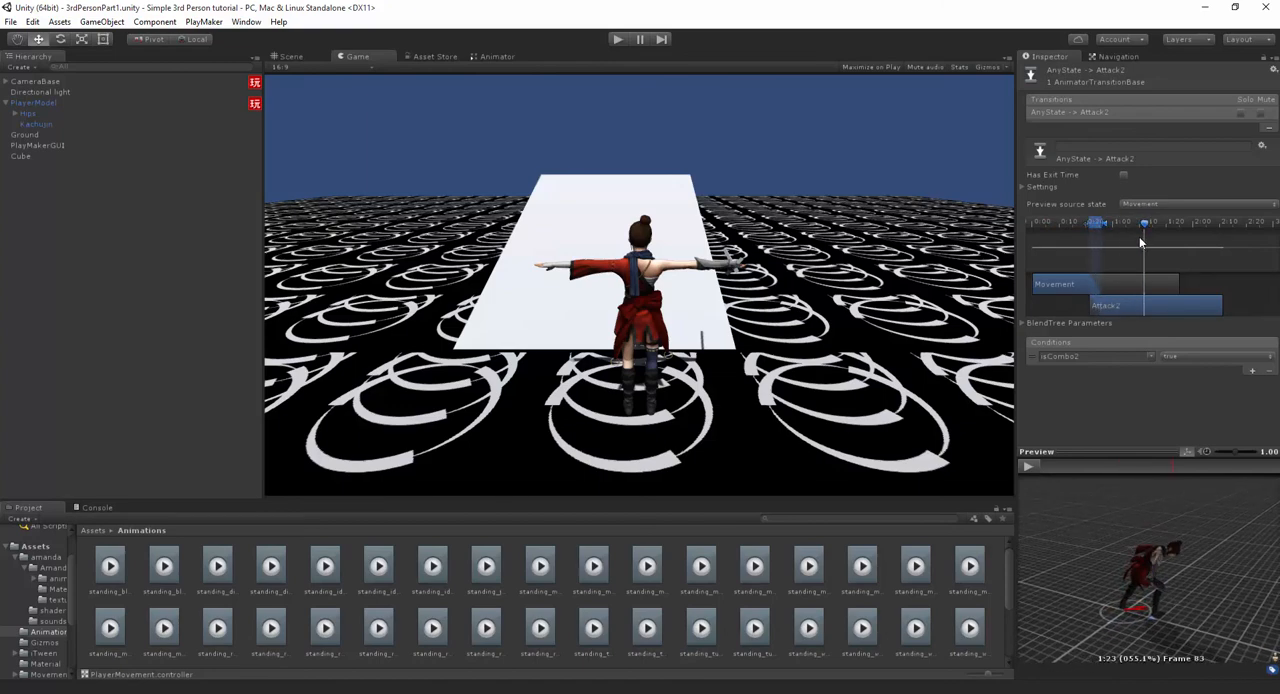
key(ctrl+p)
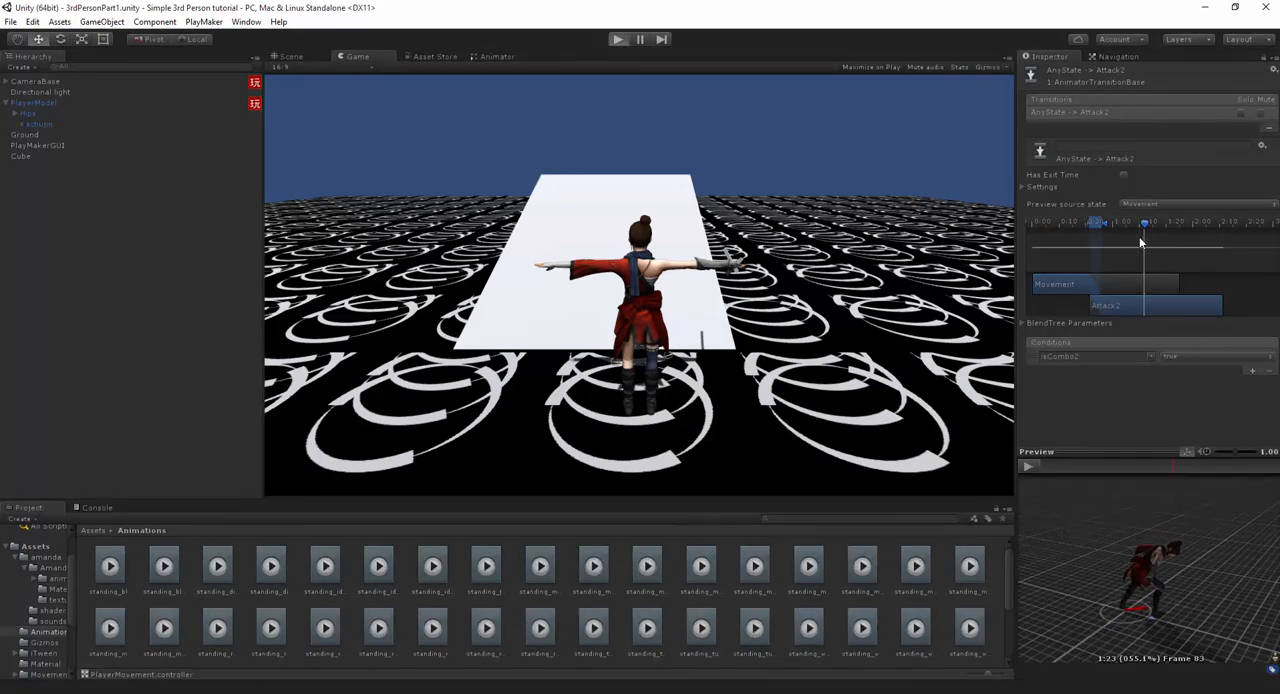
- Move the character sideways and retest the chained attacks with the earlier Attack2 blend
key(a)
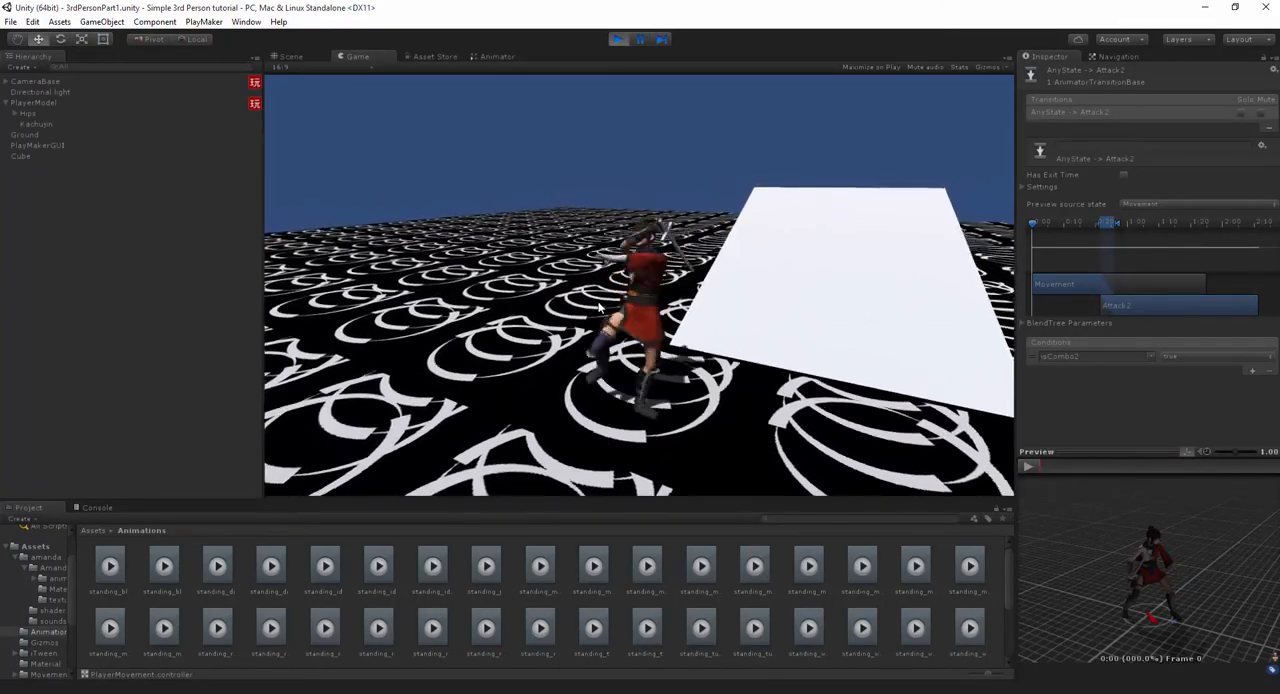
click(466, 298)
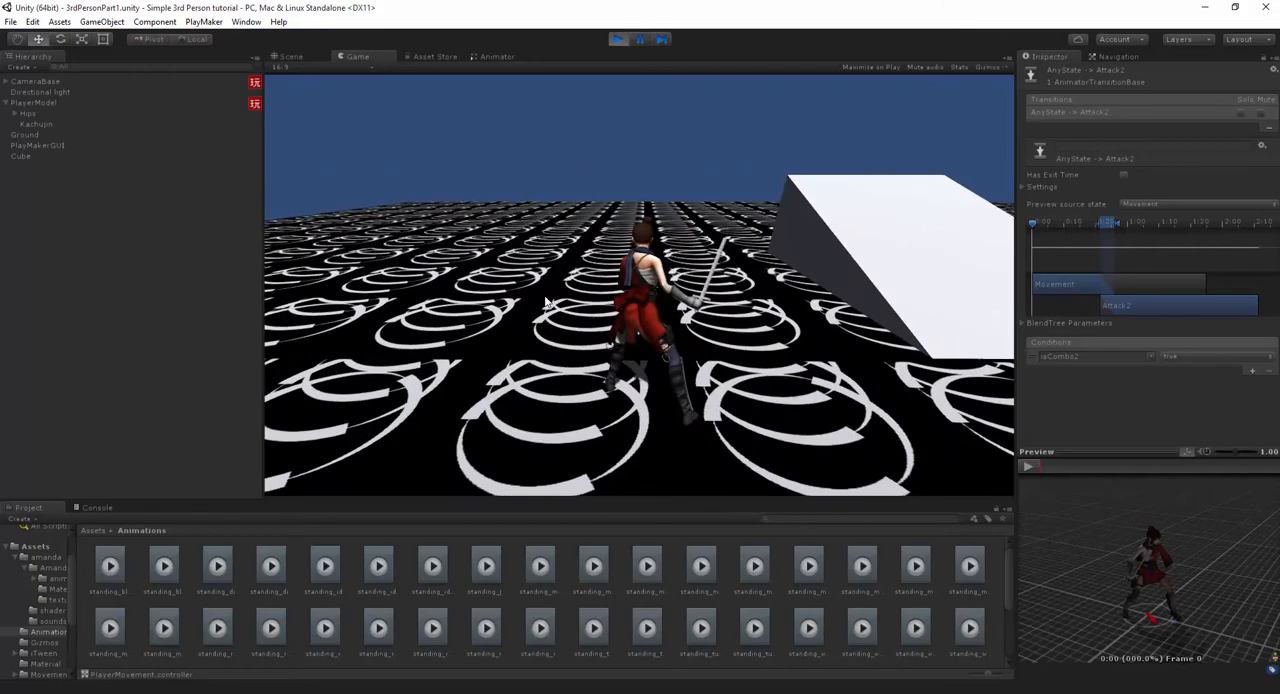
click(640, 320)
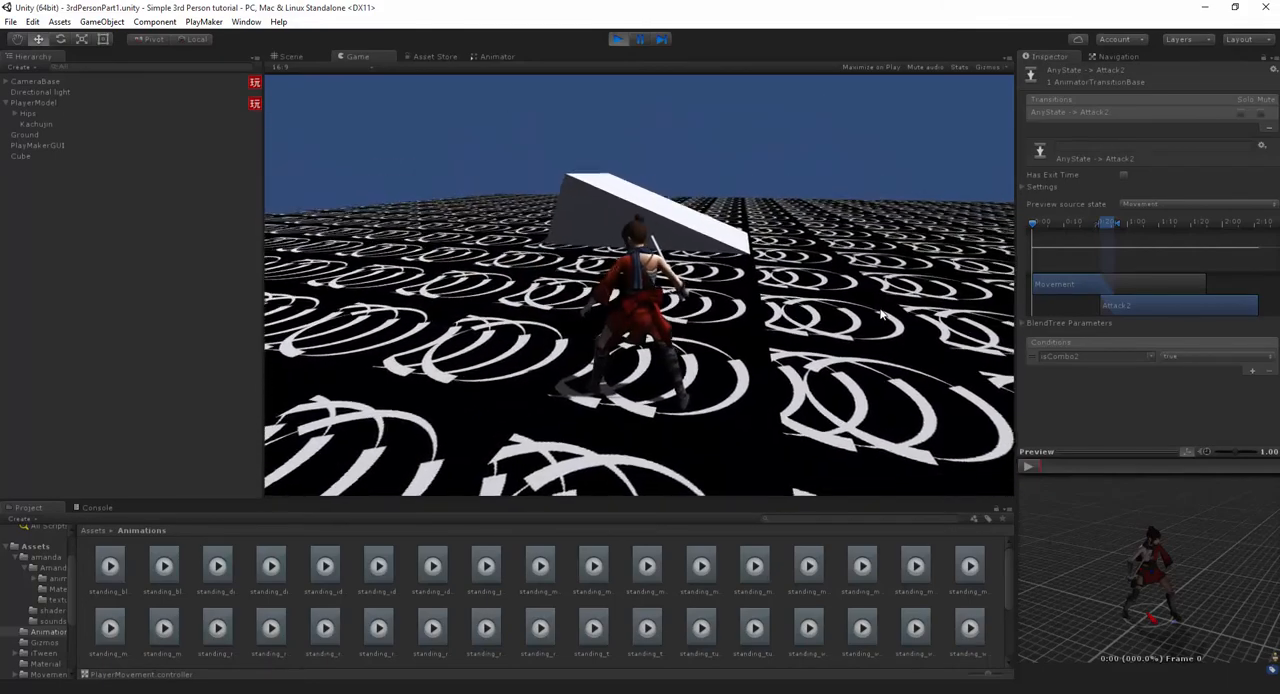
click(825, 314)
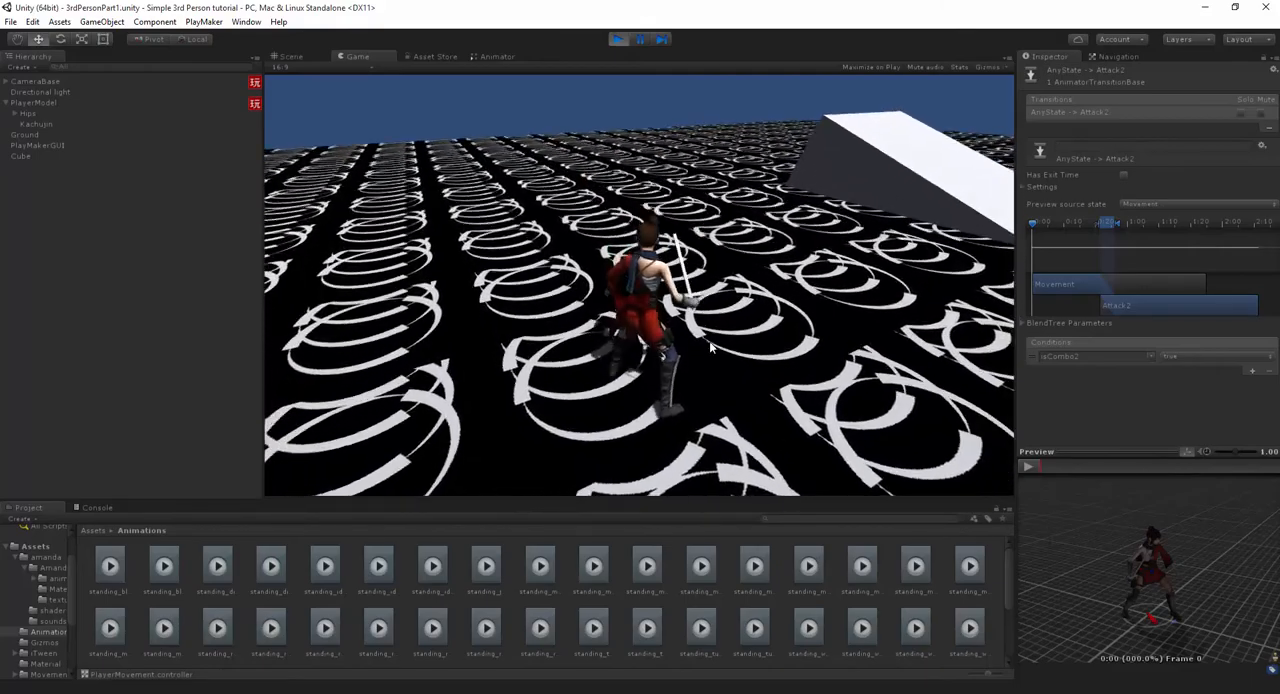
- Alternate running forward and attacking to check how the combo blends in and out of movement
key(w)
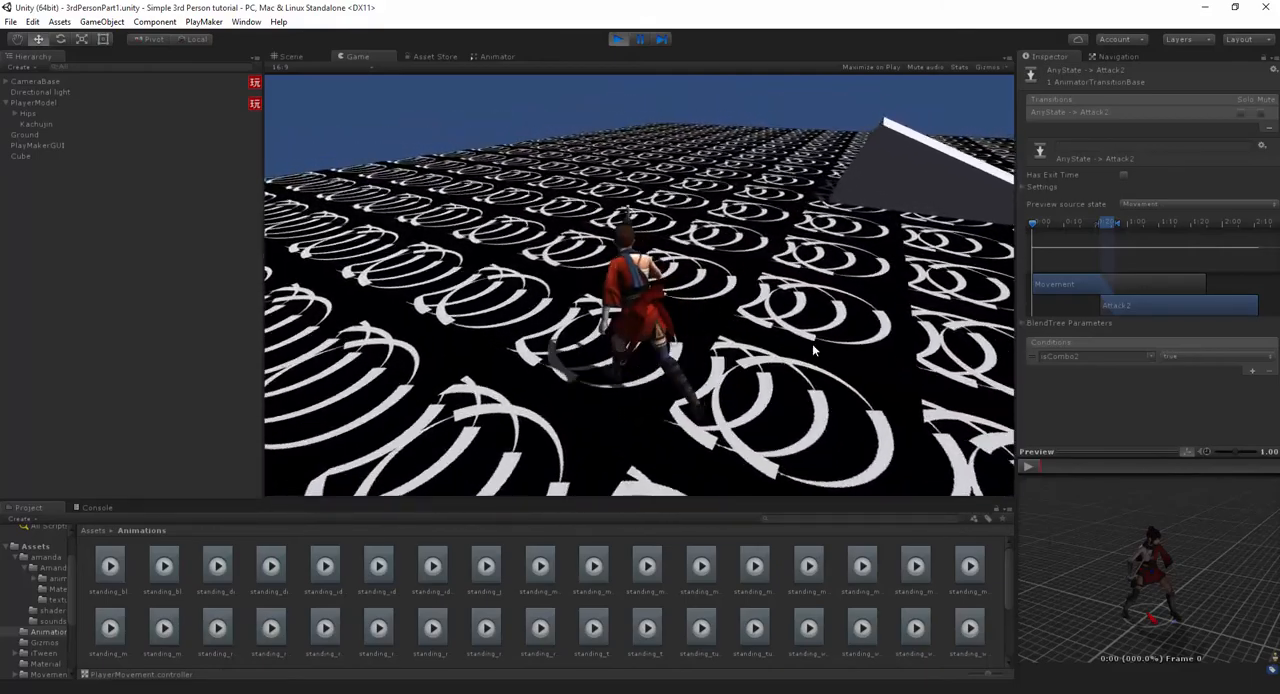
click(813, 350)
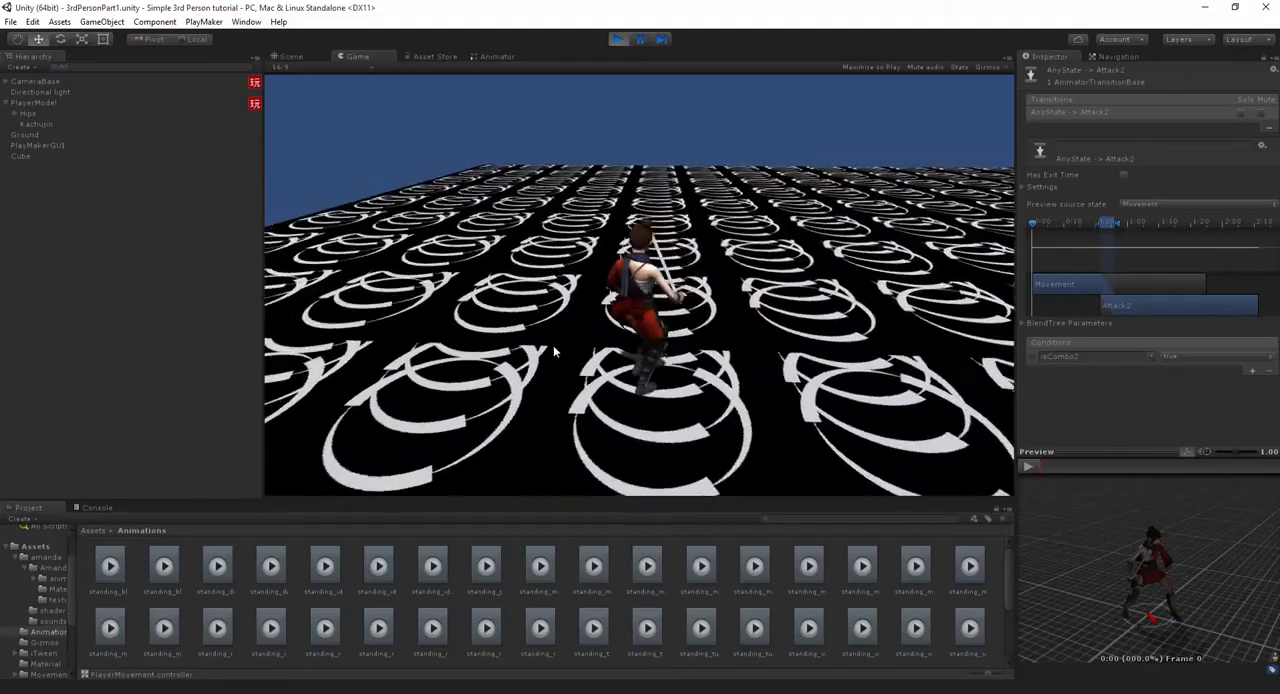
key(w)
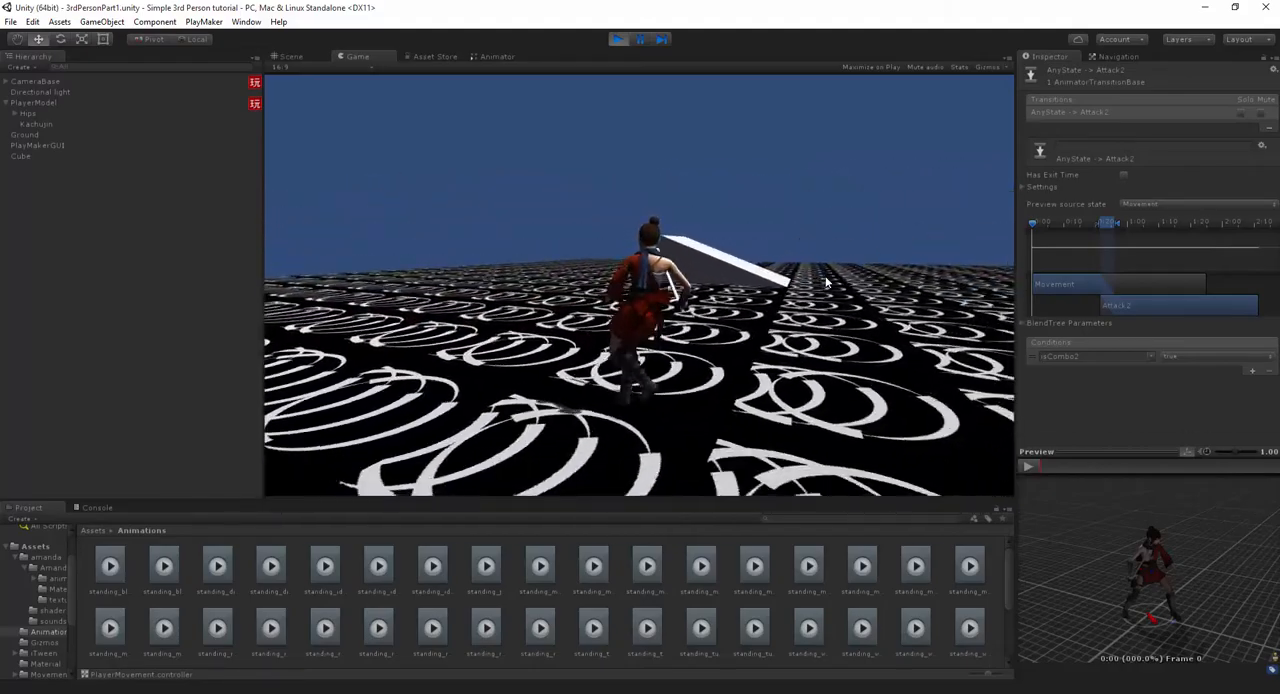
key(w)
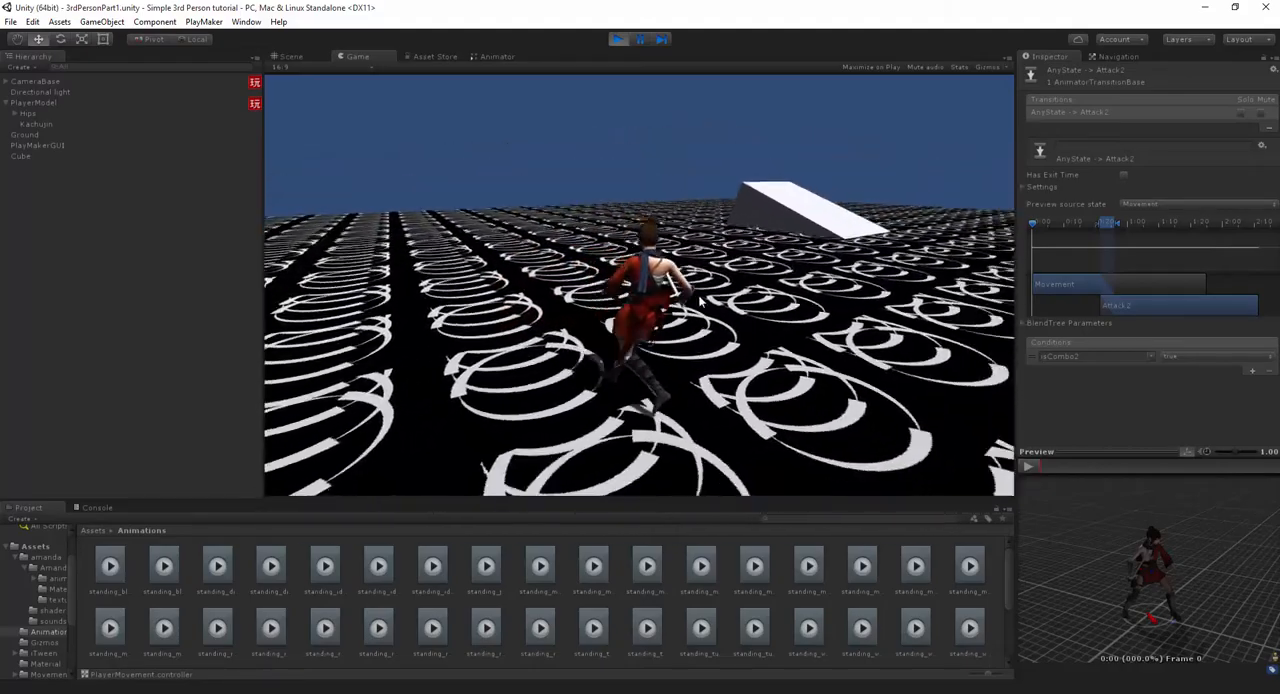
click(758, 302)
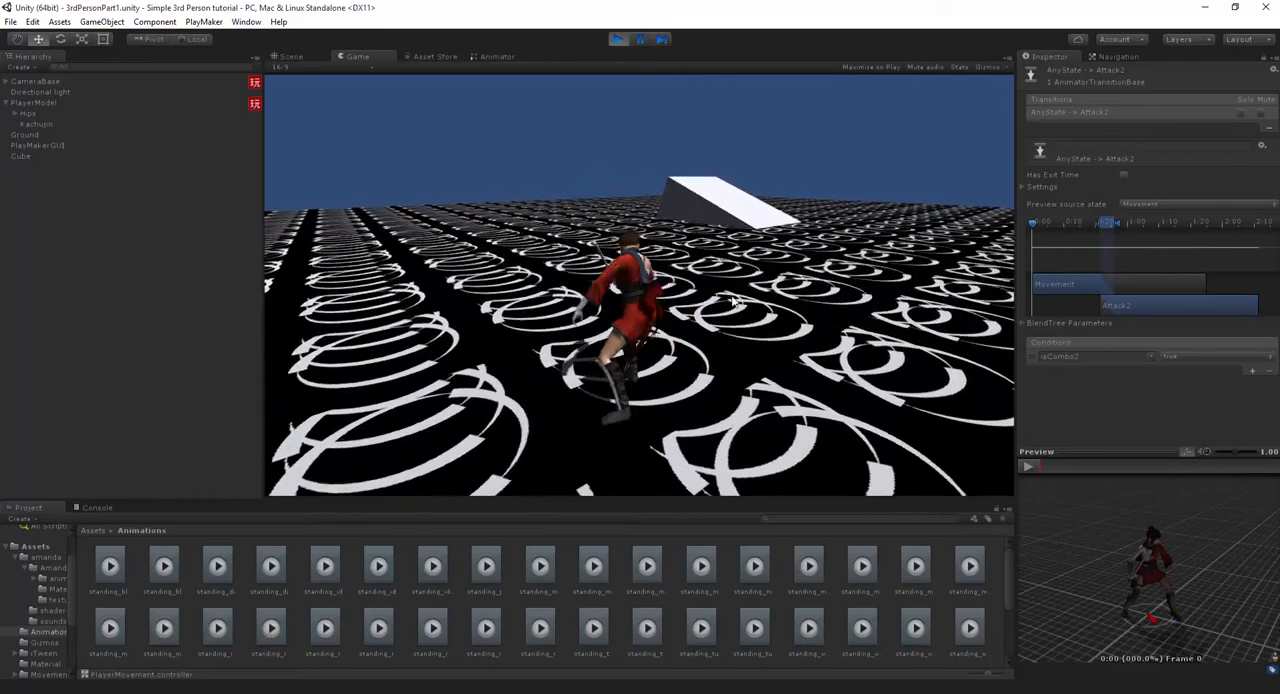
click(590, 300)
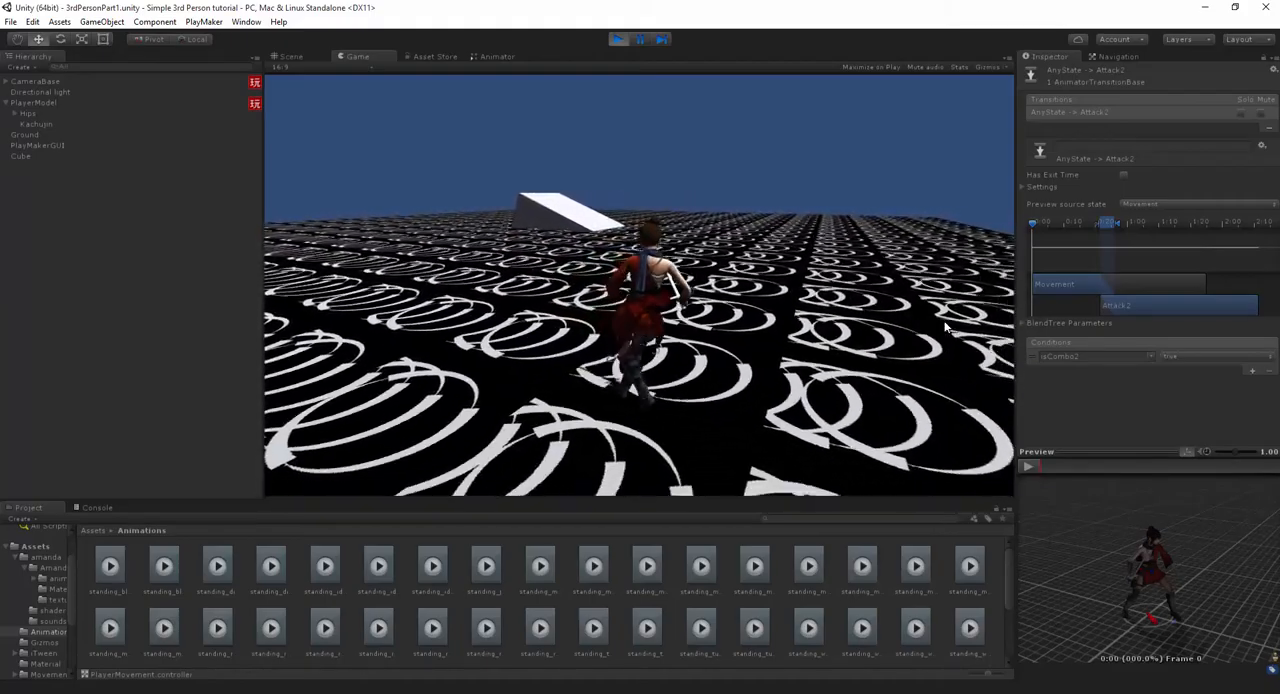
key(w)
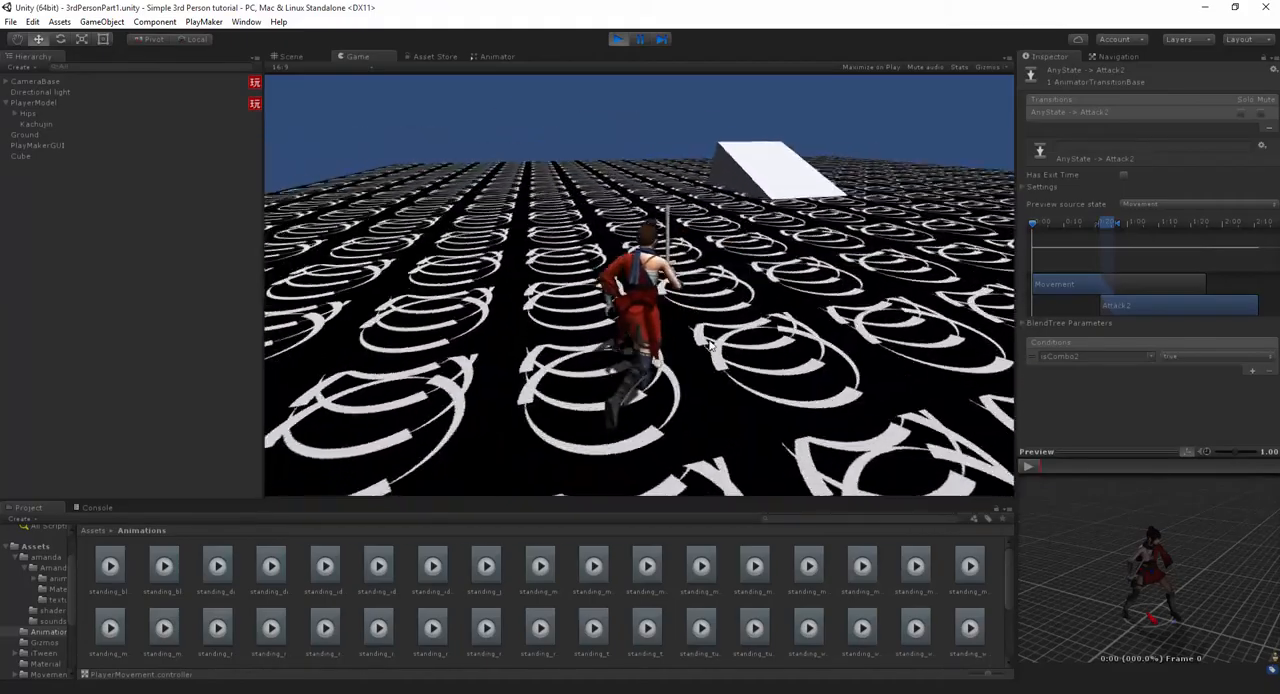